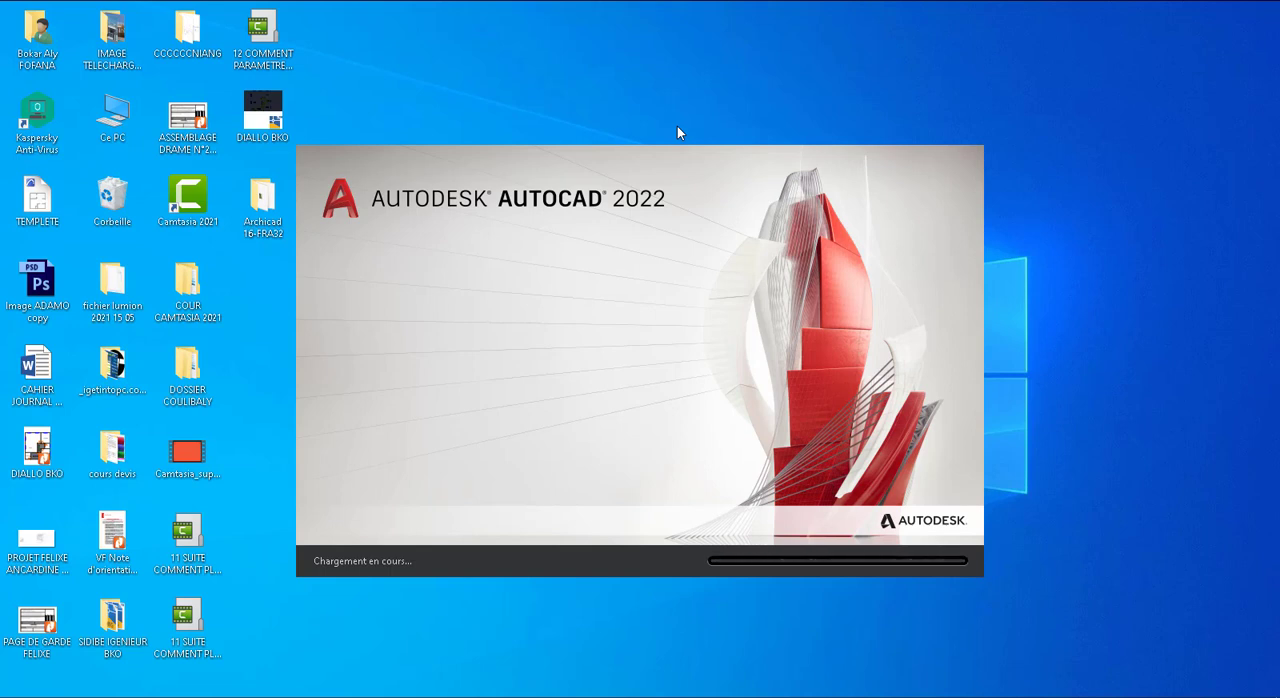
Start a new project from the ARCHICAD 25 start window
mouse_move(577, 696)
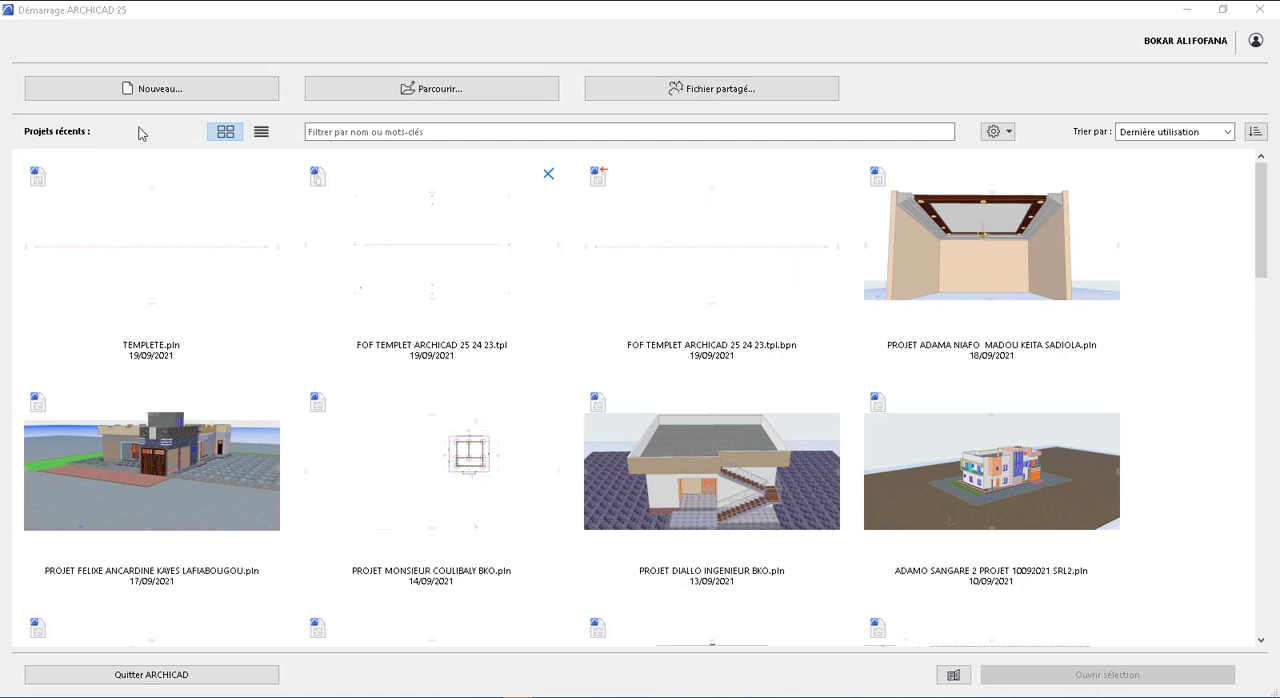
left_click(188, 95)
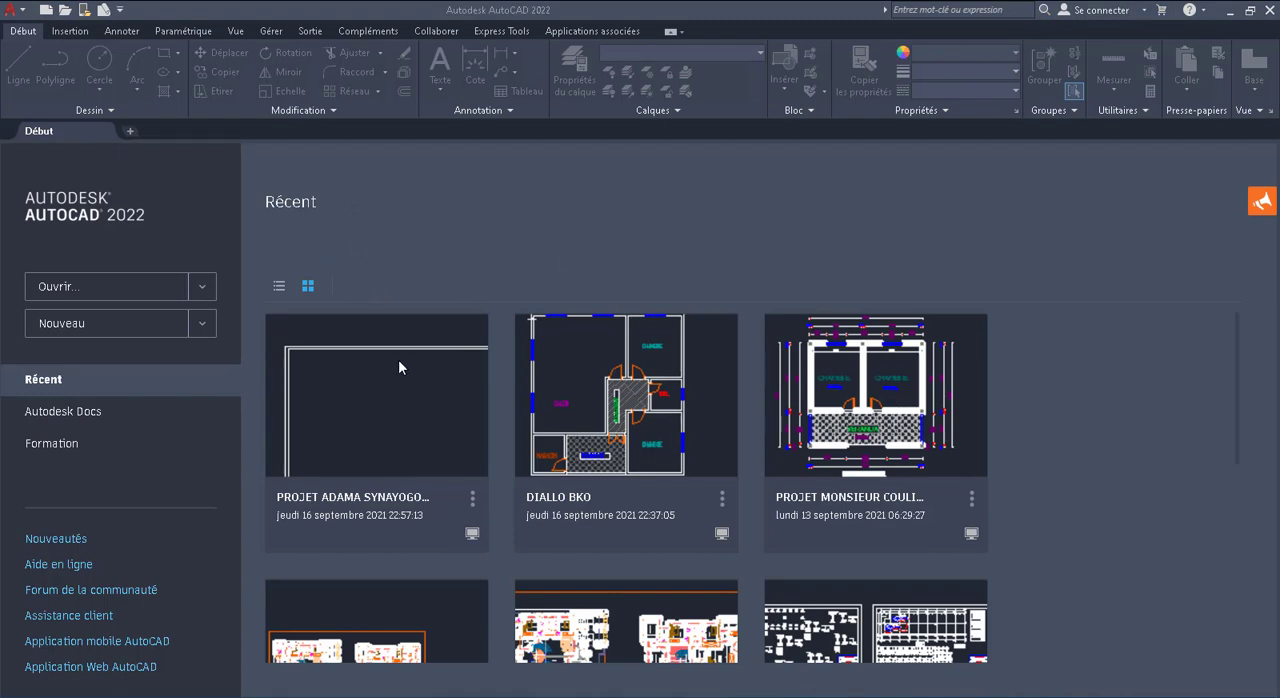
Create a blank drawing in AutoCAD 2022 and look through the full list of its template layers
left_click(72, 329)
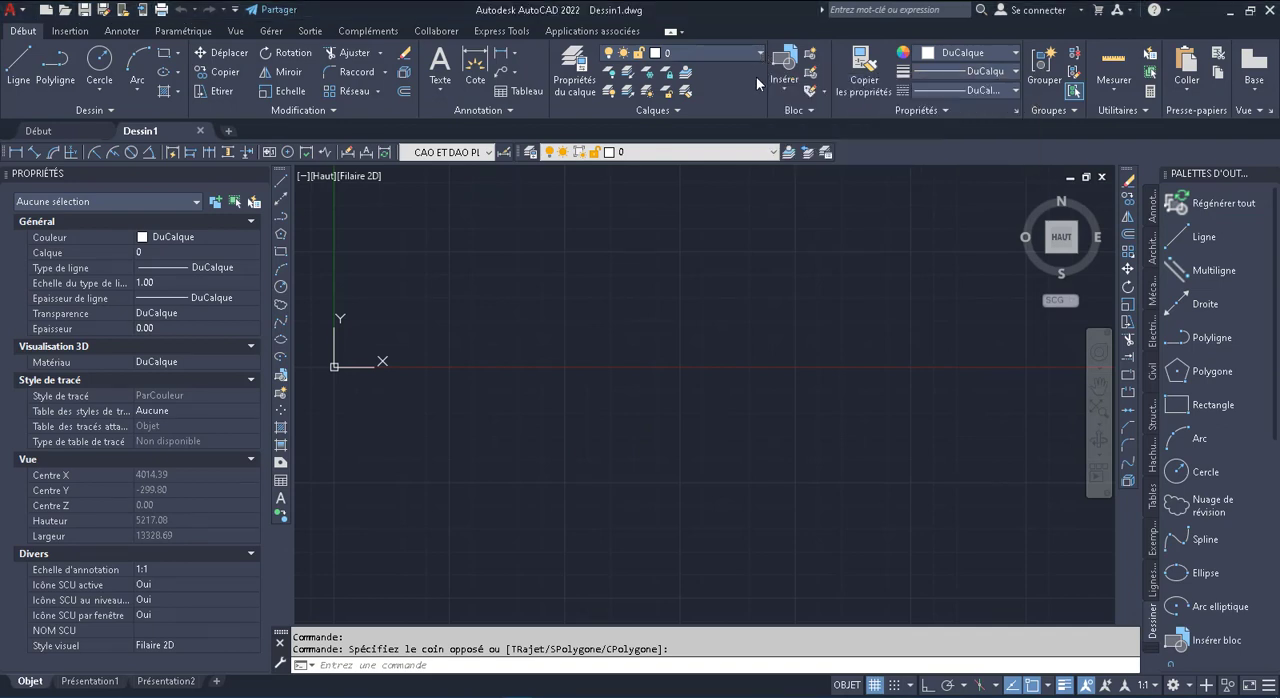
left_click(683, 57)
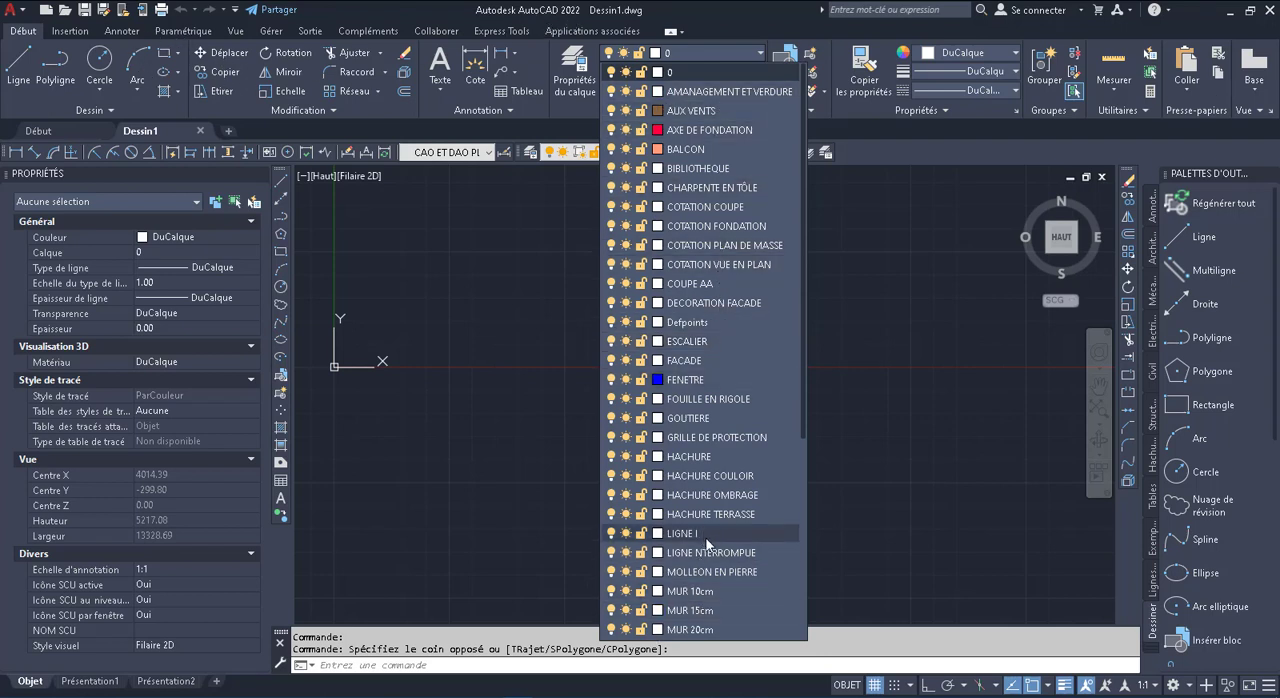
scroll(708, 532, "down", 2)
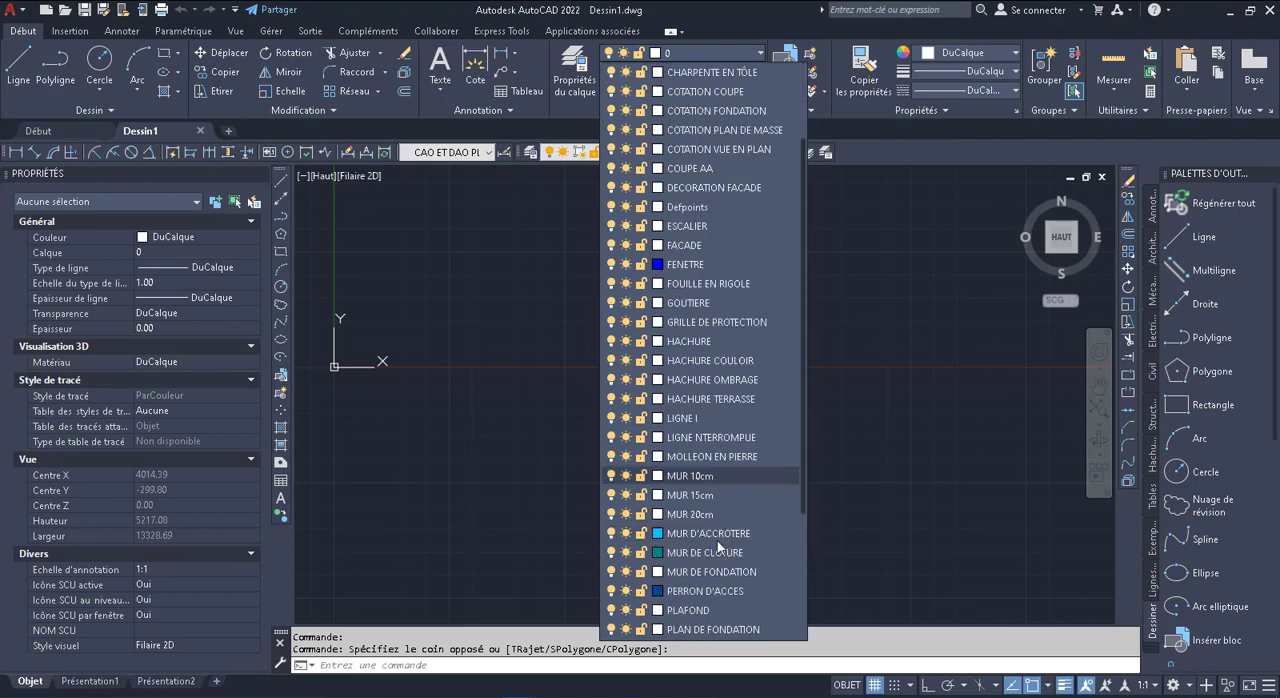
scroll(721, 558, "down", 3)
scroll(750, 595, "down", 1)
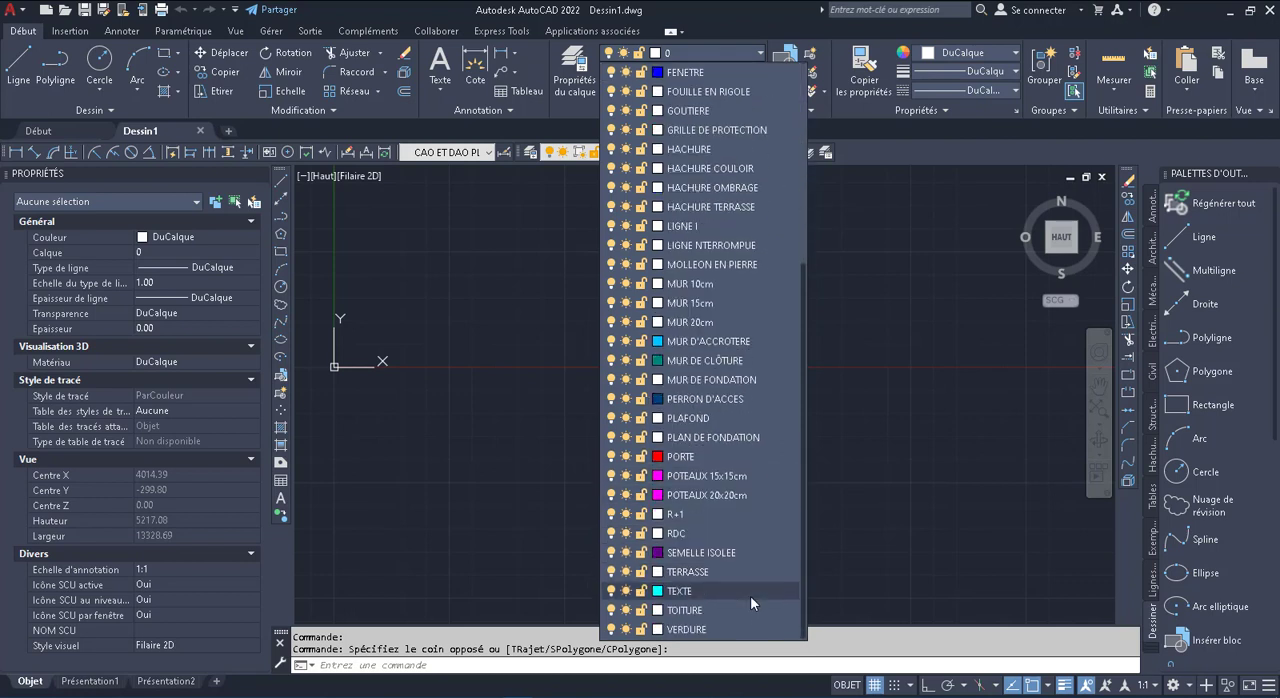
left_click(880, 318)
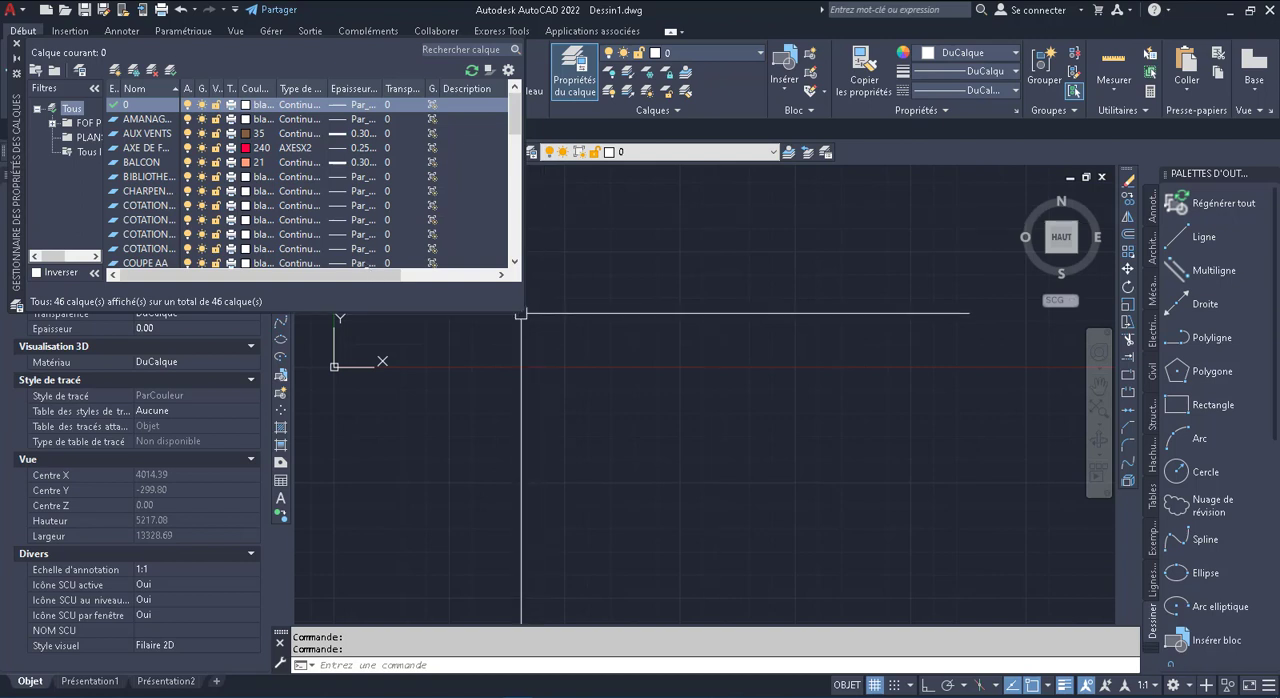
Enlarge the layer properties manager to examine the layers and their settings, then close it and exit AutoCAD
left_click_drag(523, 317, 921, 489)
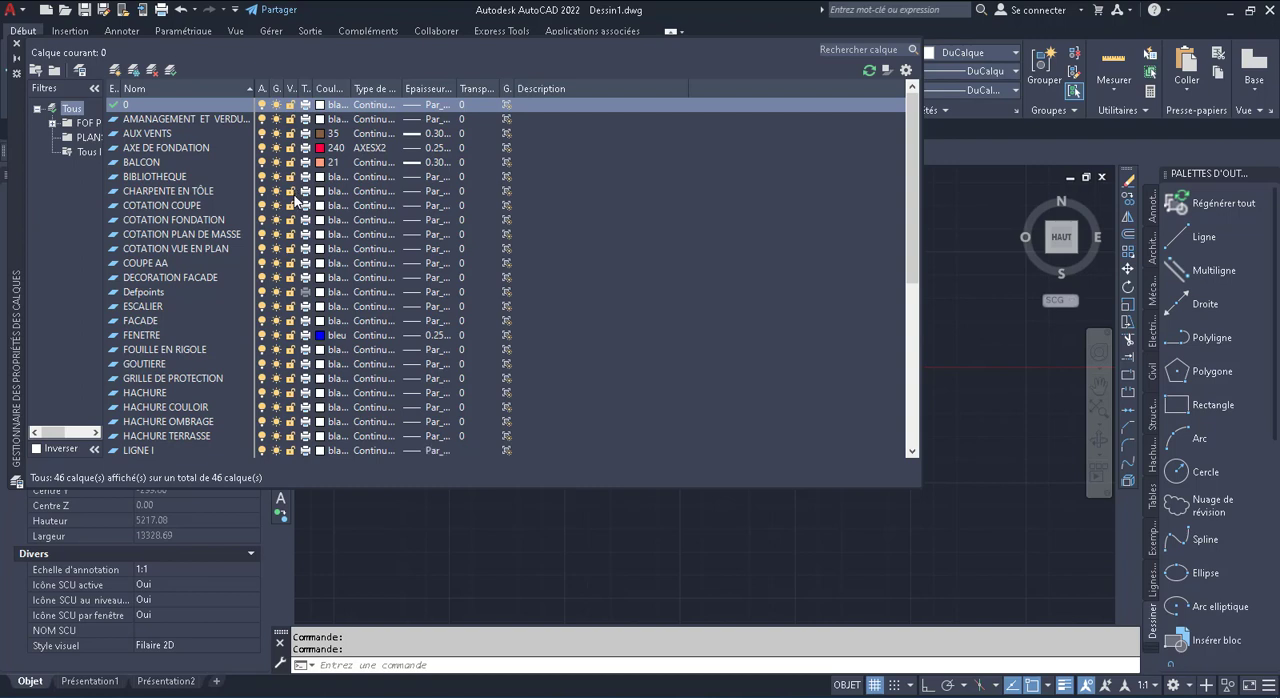
left_click(17, 45)
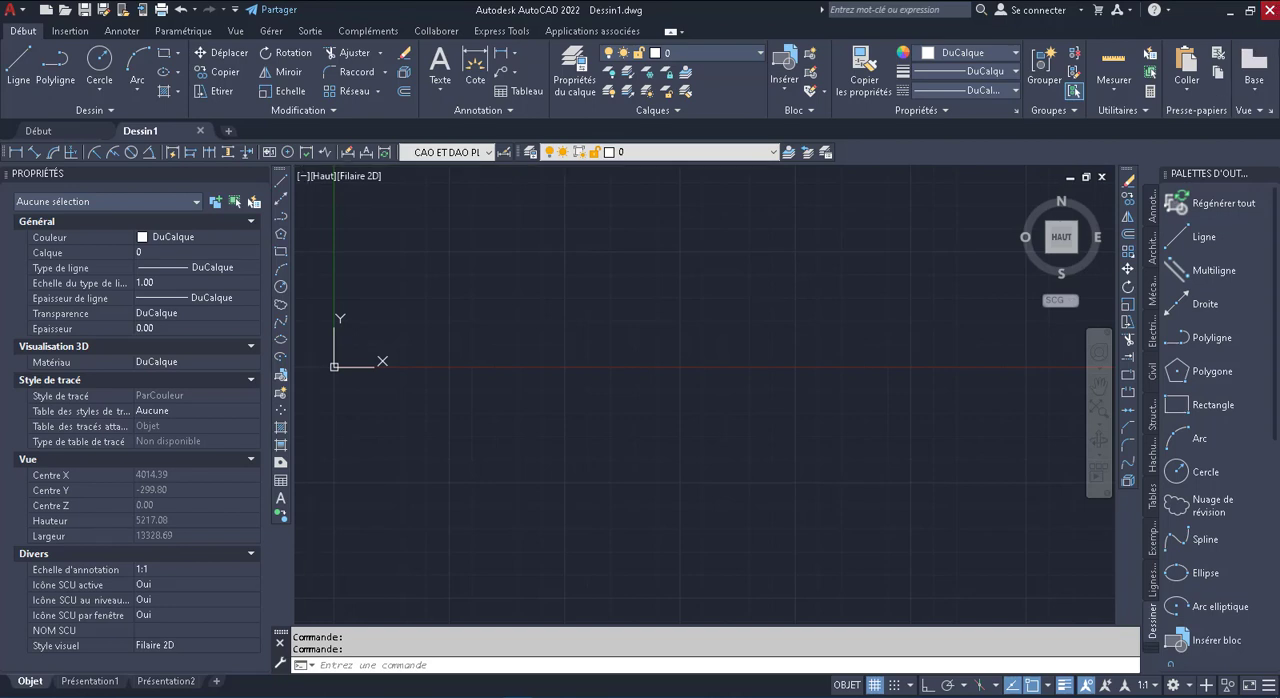
left_click(1270, 10)
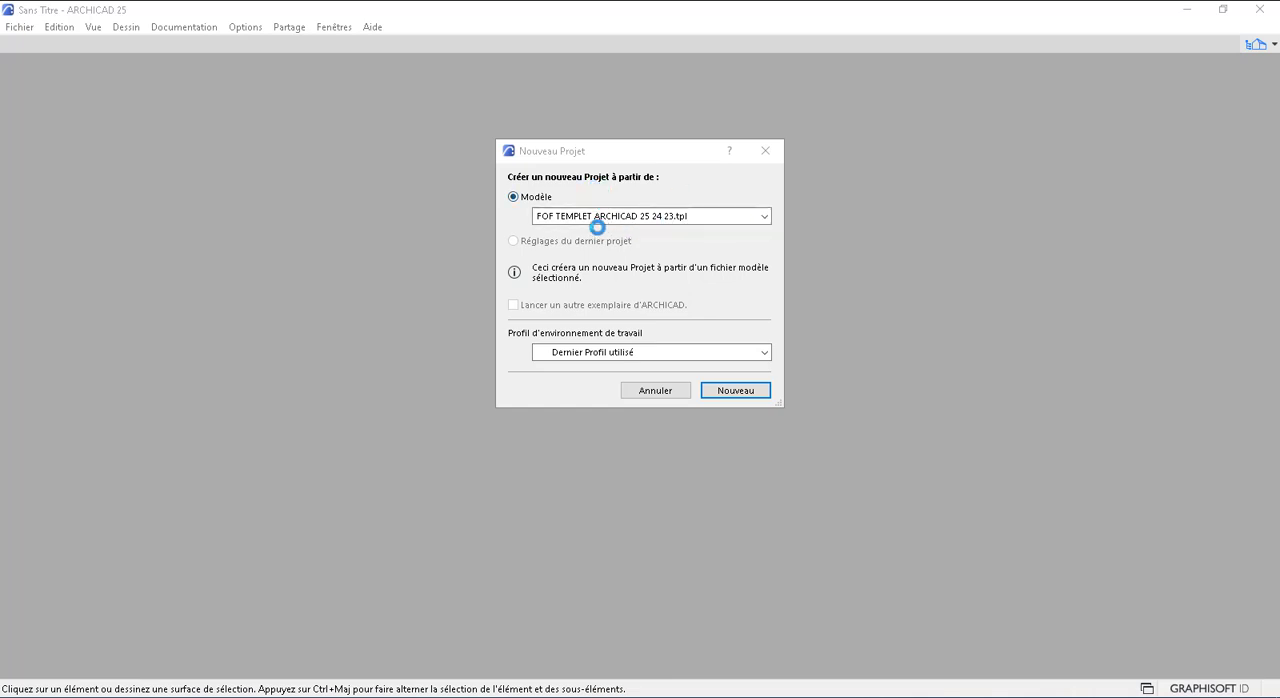
Create the new ARCHICAD project from the template FOF TEMPLET ARCHICAD 25 24 23.tpl
left_click(766, 217)
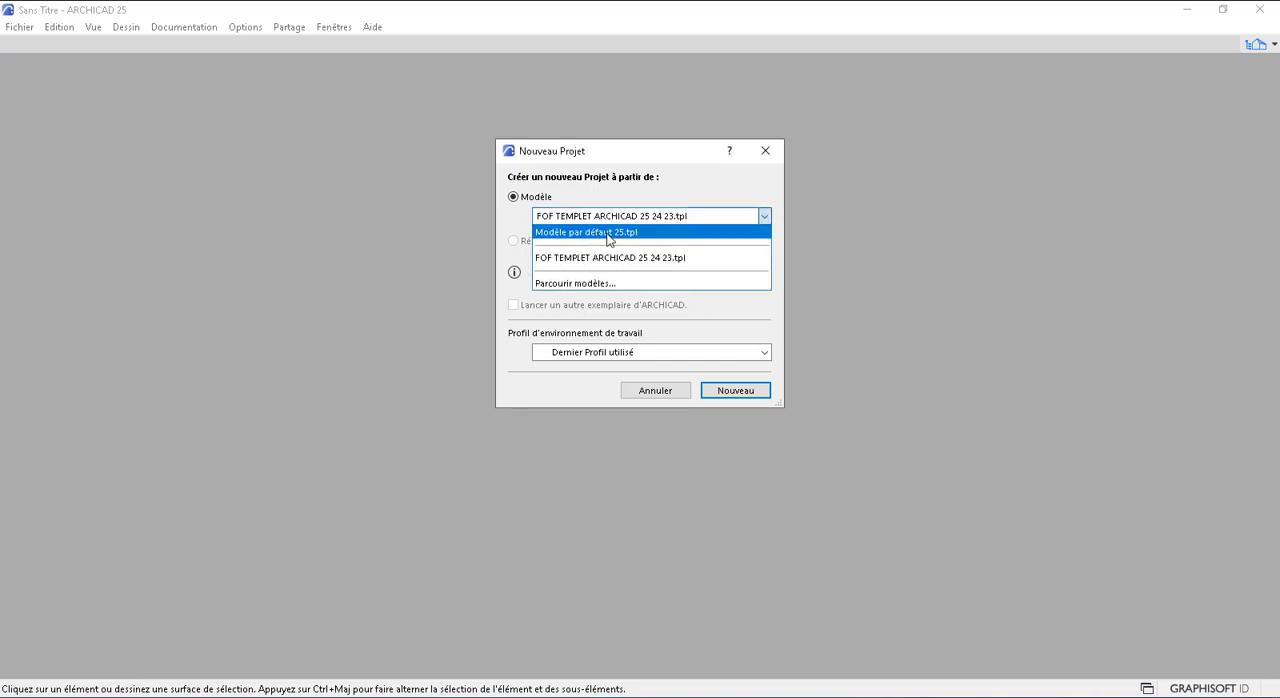
left_click(604, 233)
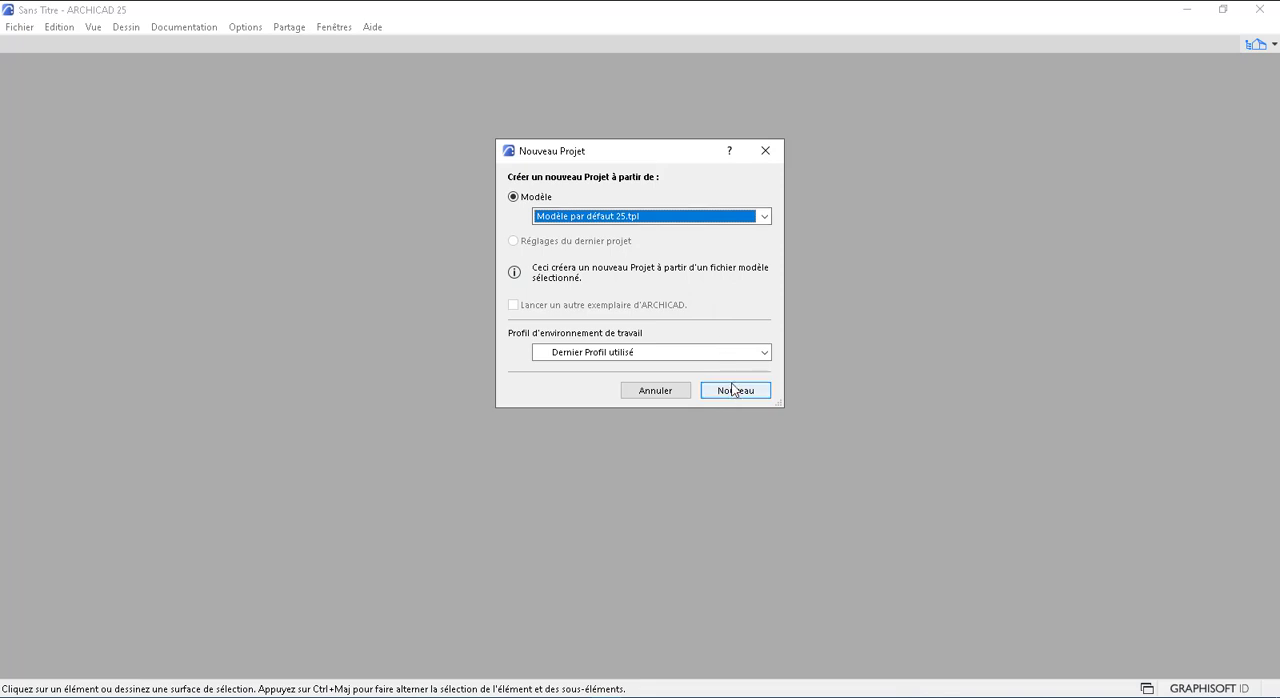
left_click(764, 216)
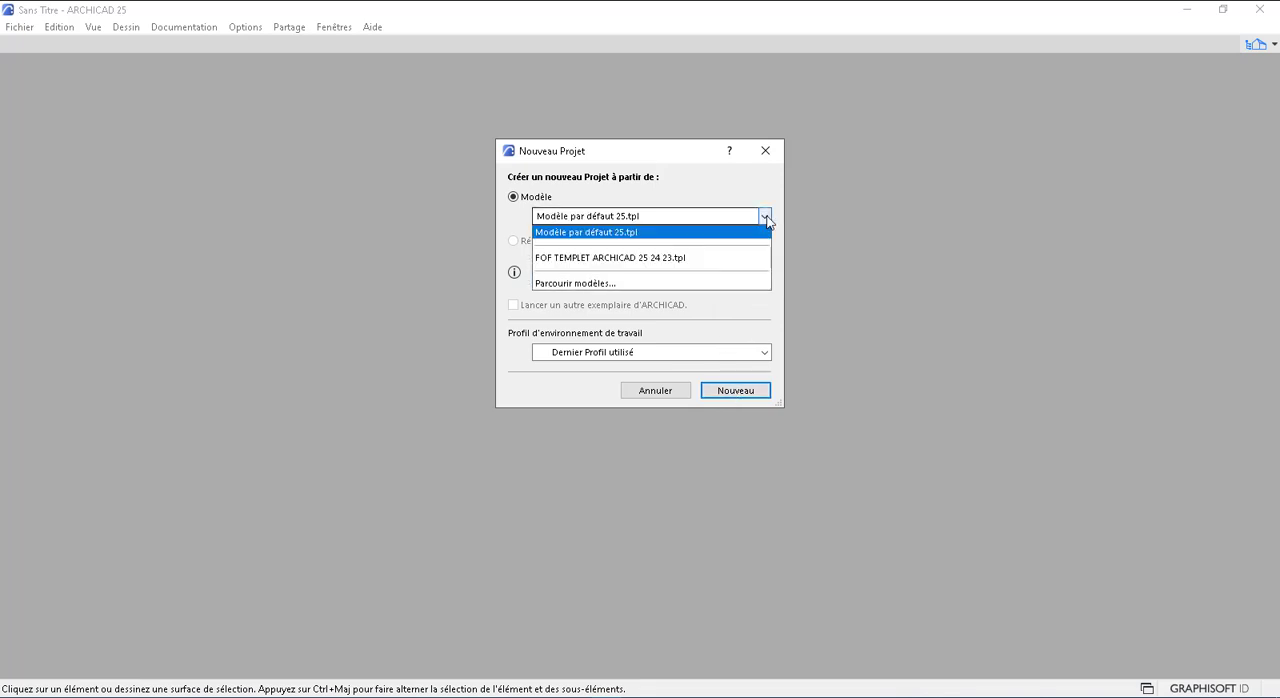
left_click(555, 259)
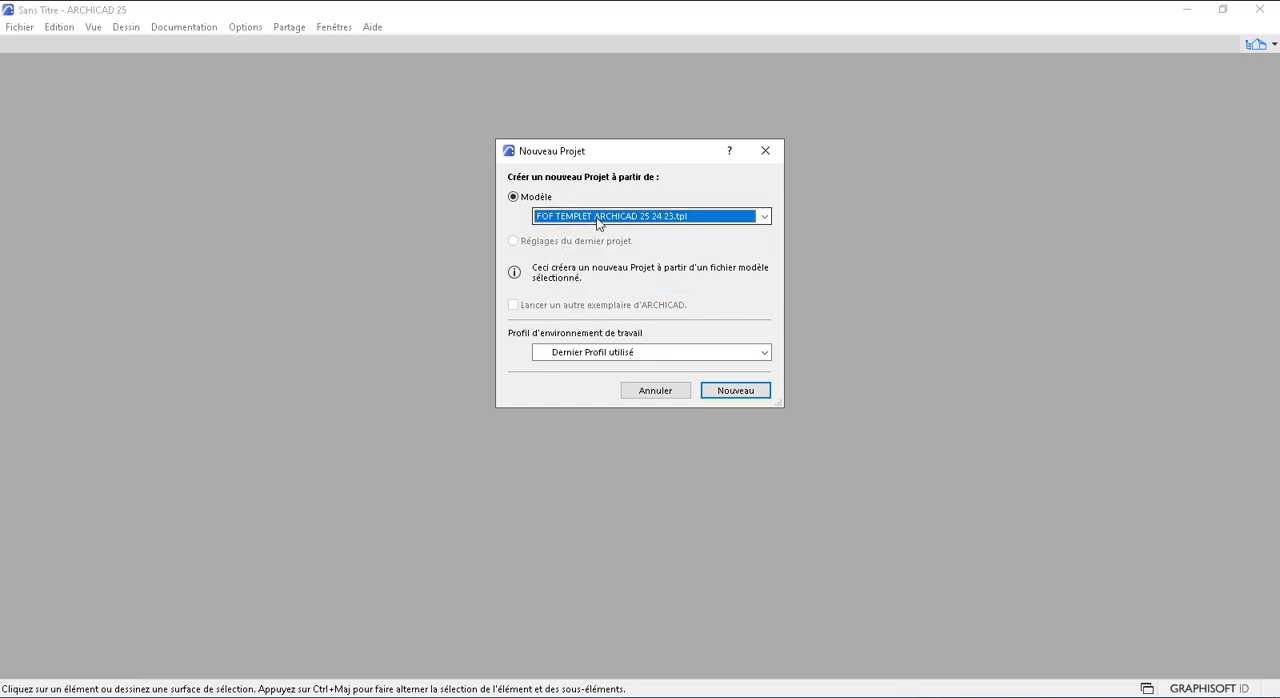
left_click(740, 391)
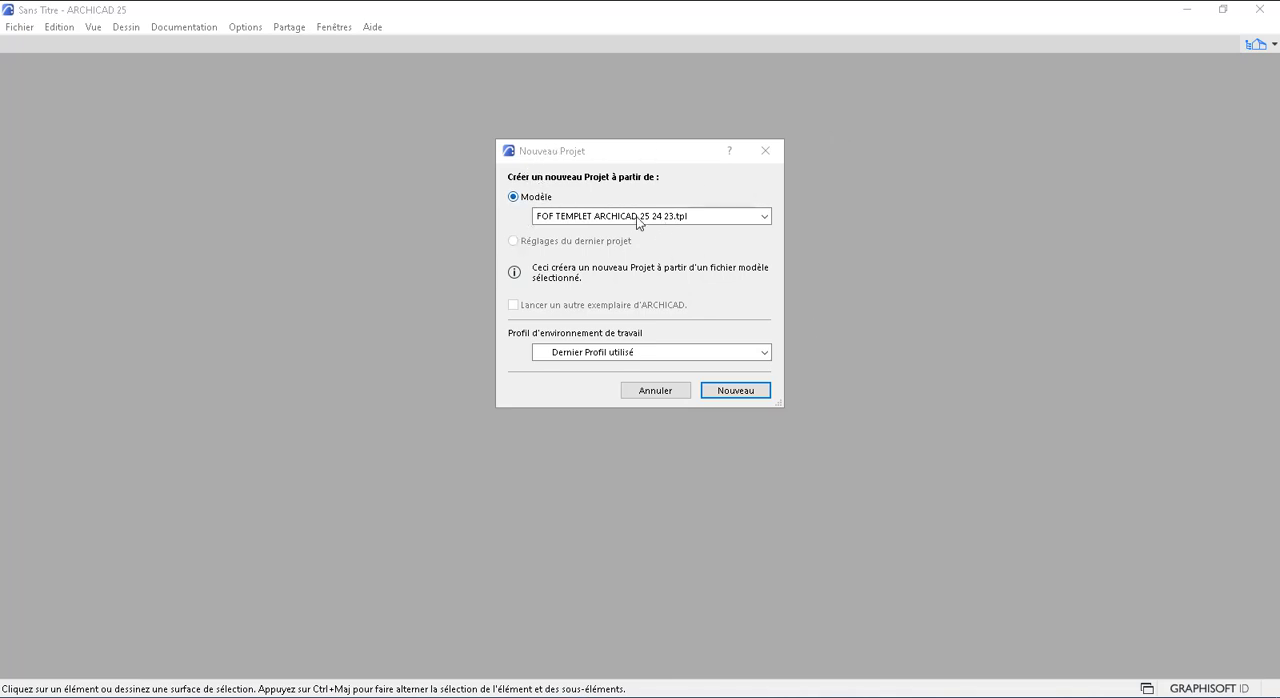
Create a second ARCHICAD project from the template Modèle par défaut 25.tpl
left_click(586, 214)
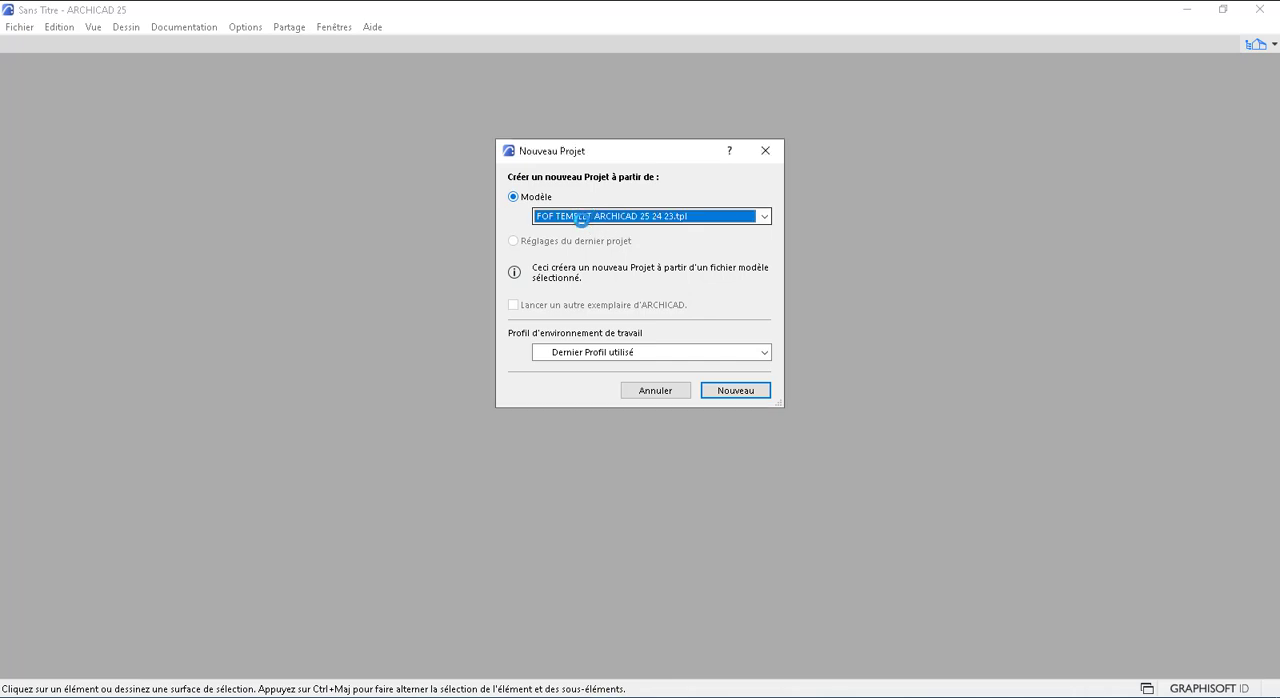
left_click(591, 216)
left_click(601, 231)
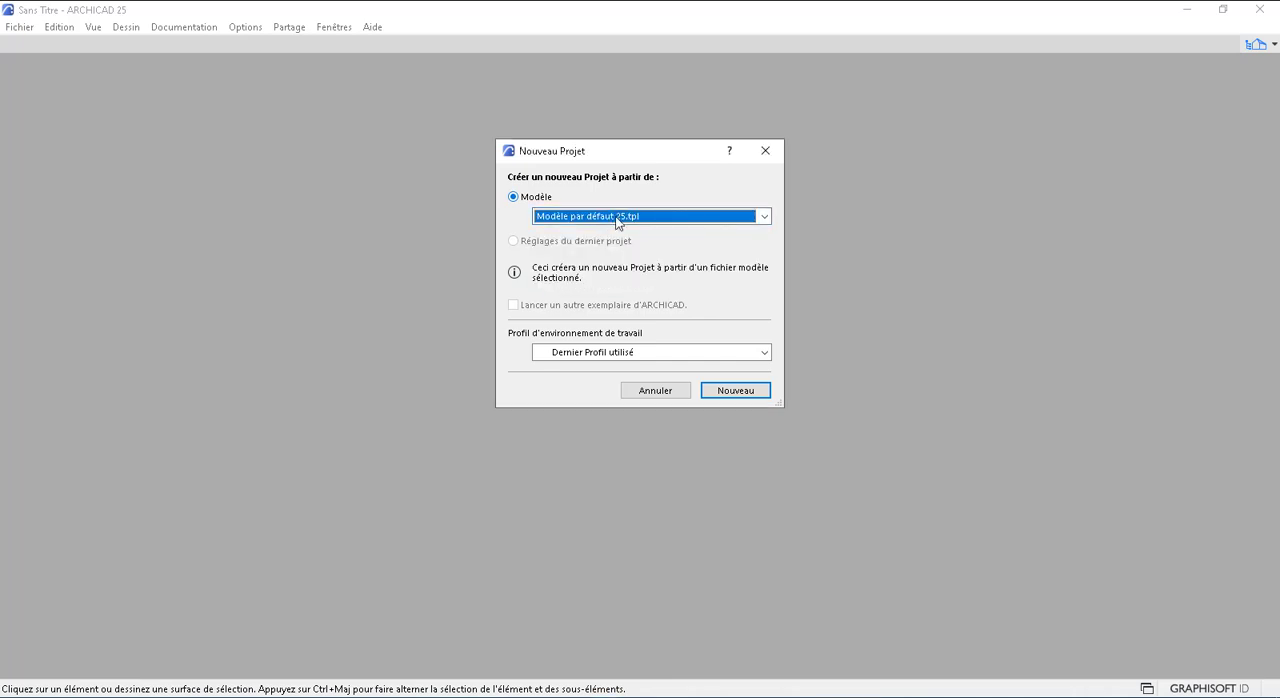
left_click(733, 391)
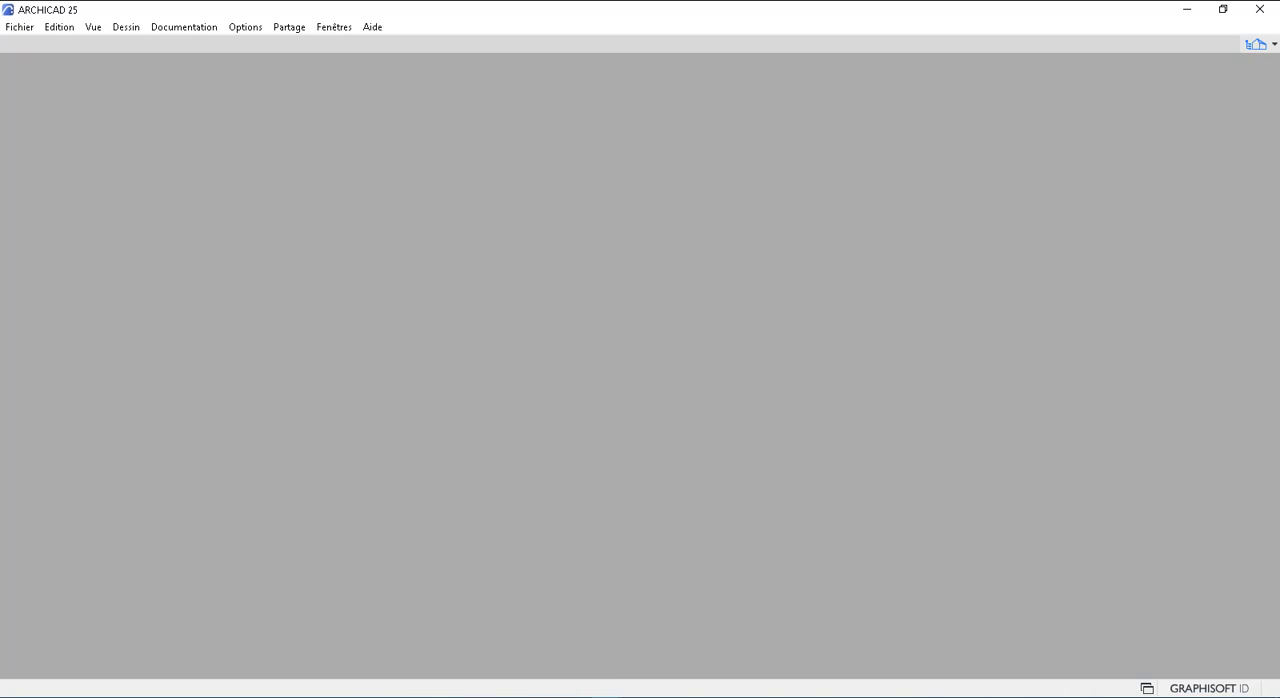
Open the layer settings of the project based on the FOF template and inspect the AMENAGEMENT and ASSAINISSEMENT layers
mouse_move(606, 697)
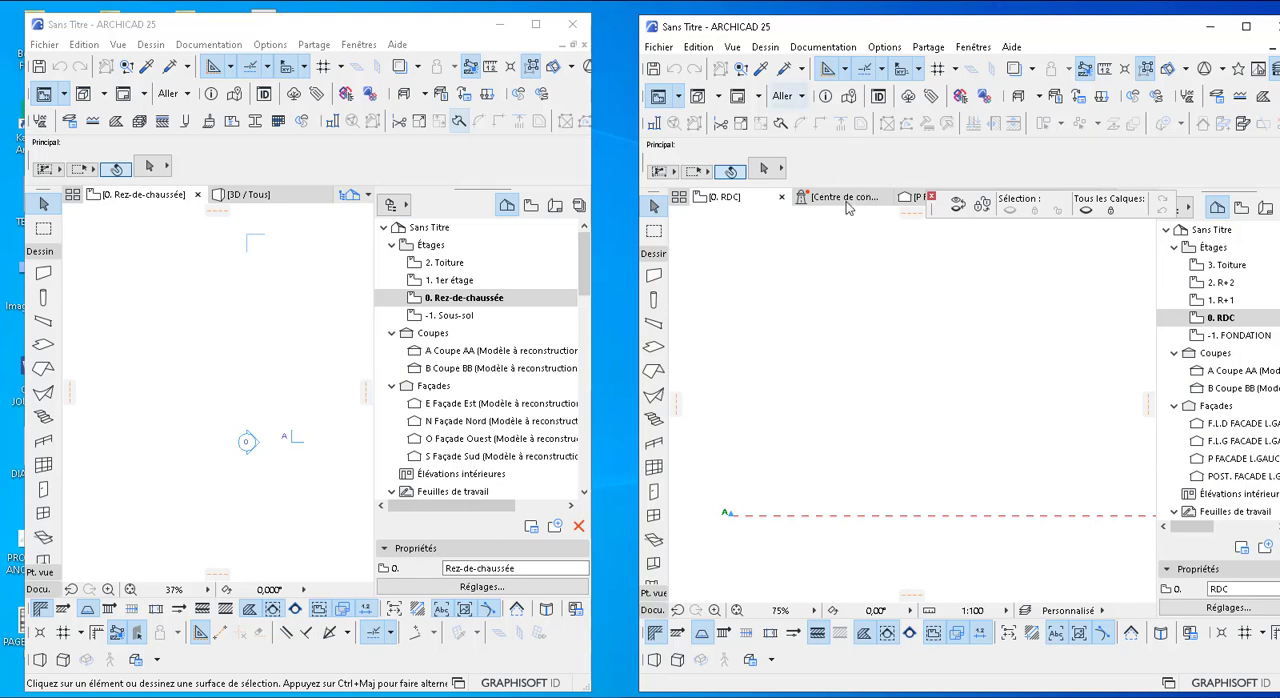
mouse_move(845, 205)
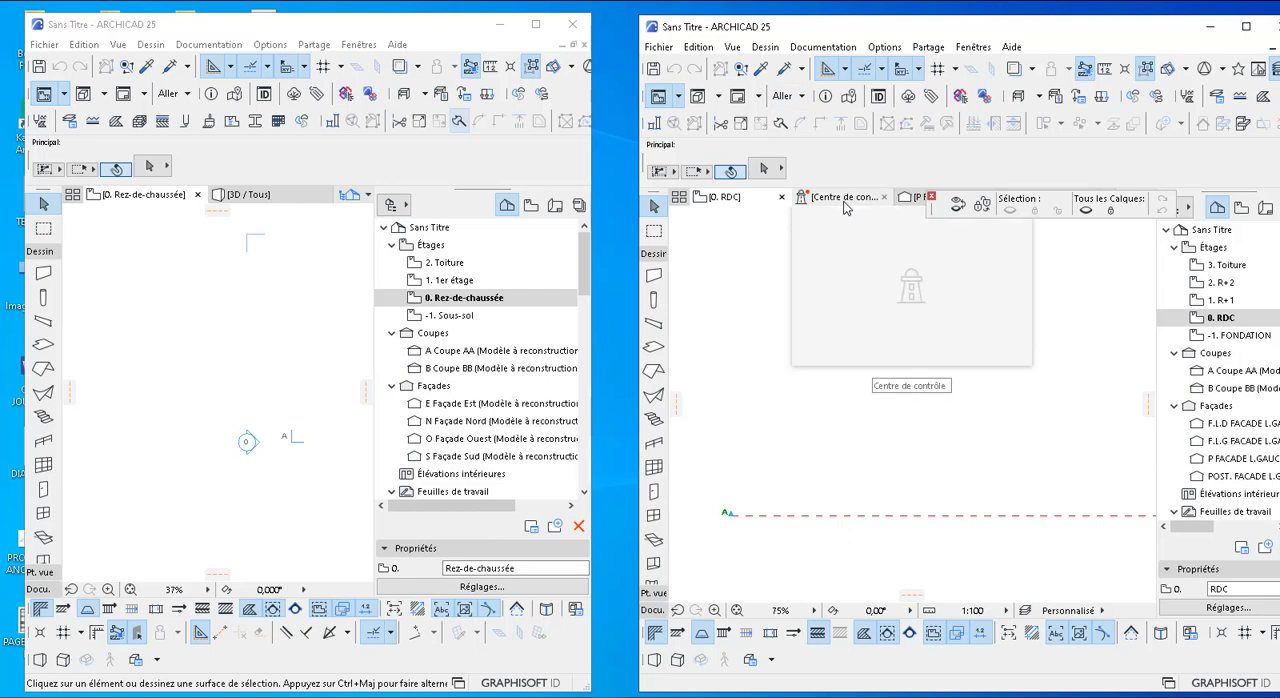
key("ctrl+l")
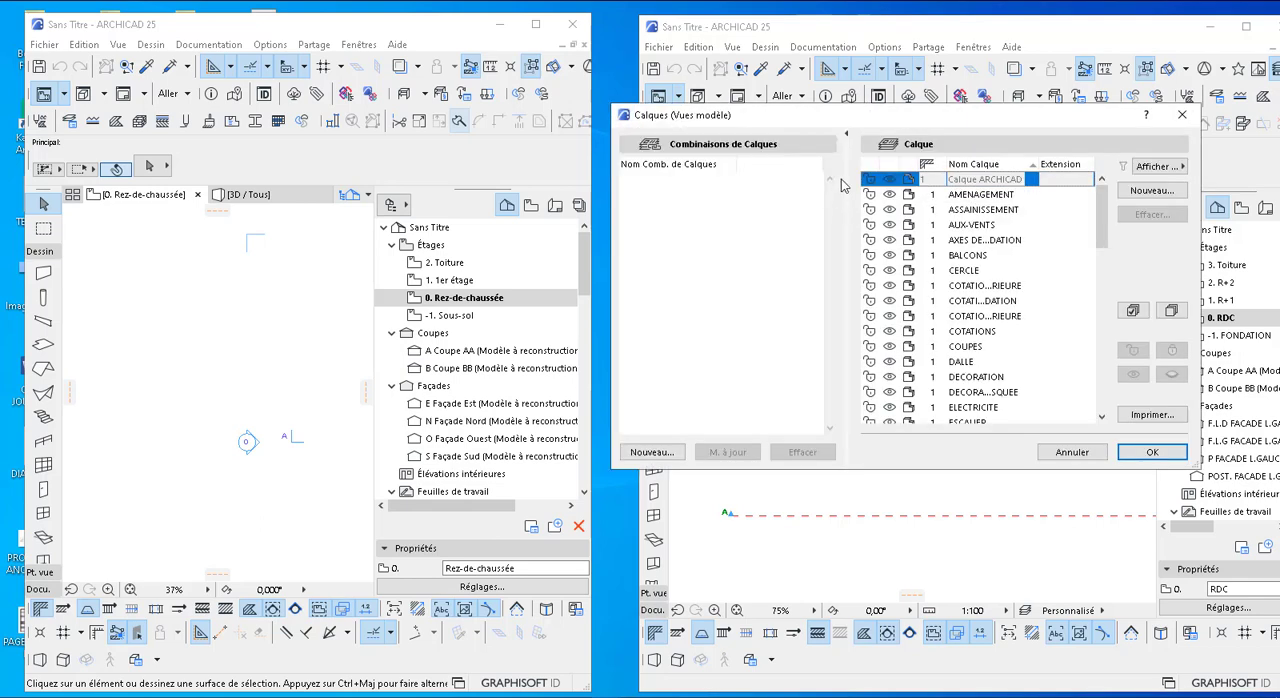
left_click(986, 197)
left_click(988, 208)
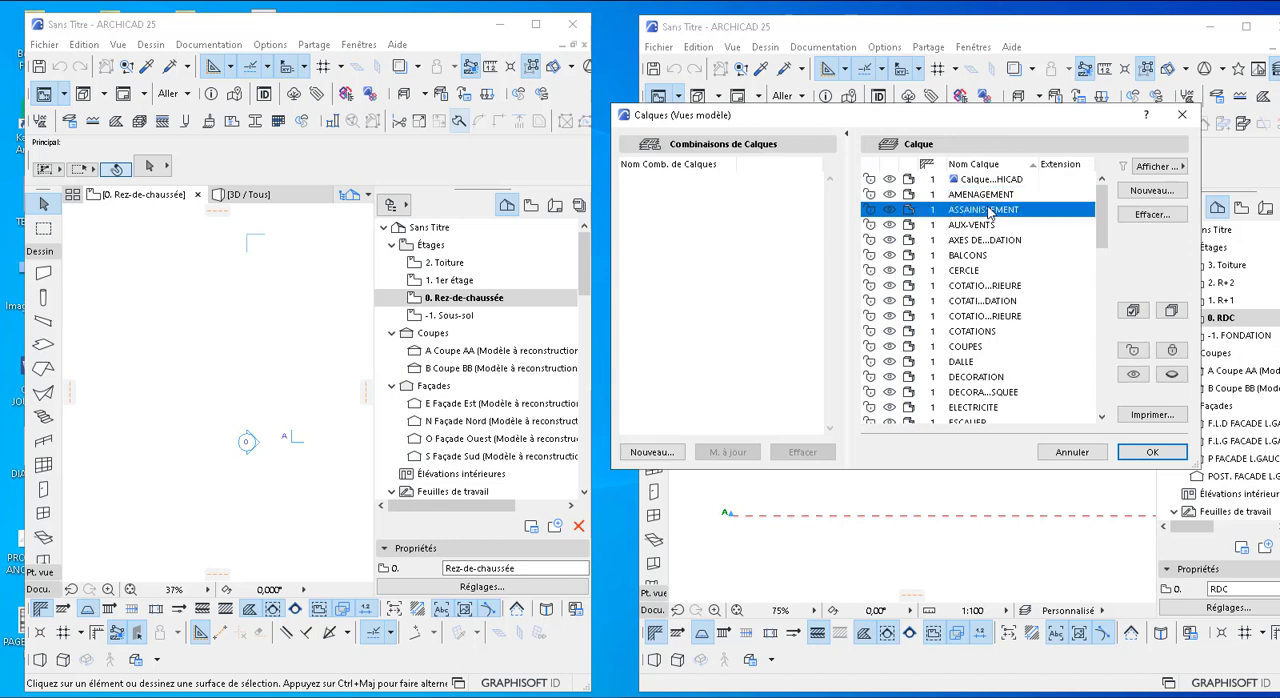
left_click(990, 195)
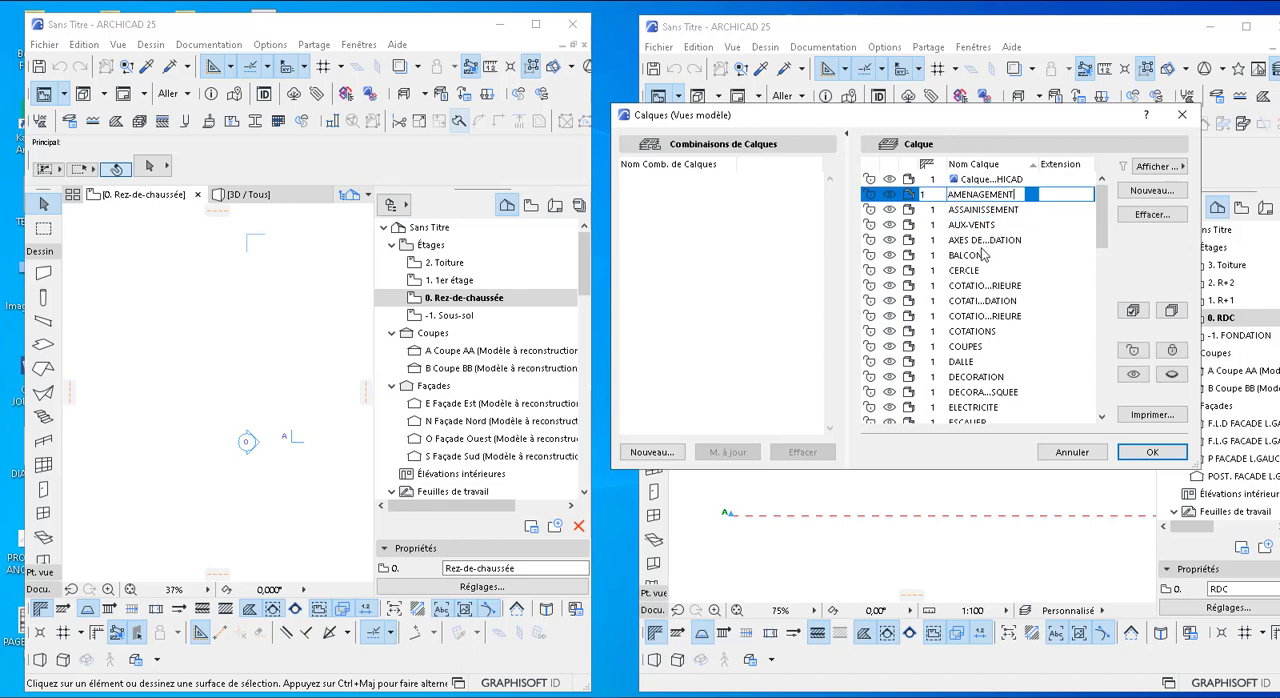
Examine the remaining custom layers of the FOF template project, including MUR DE CLÔTURE, and close the layer settings without applying changes
scroll(984, 292, "down", 1)
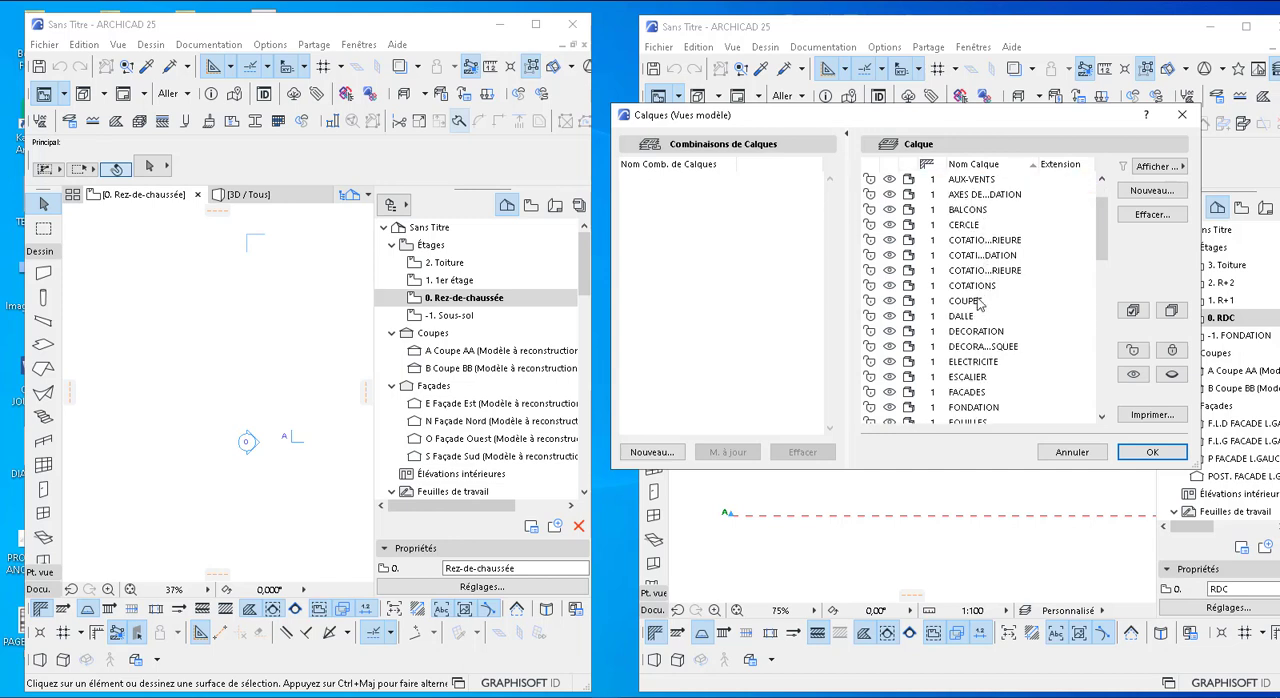
scroll(977, 322, "down", 2)
scroll(983, 336, "down", 2)
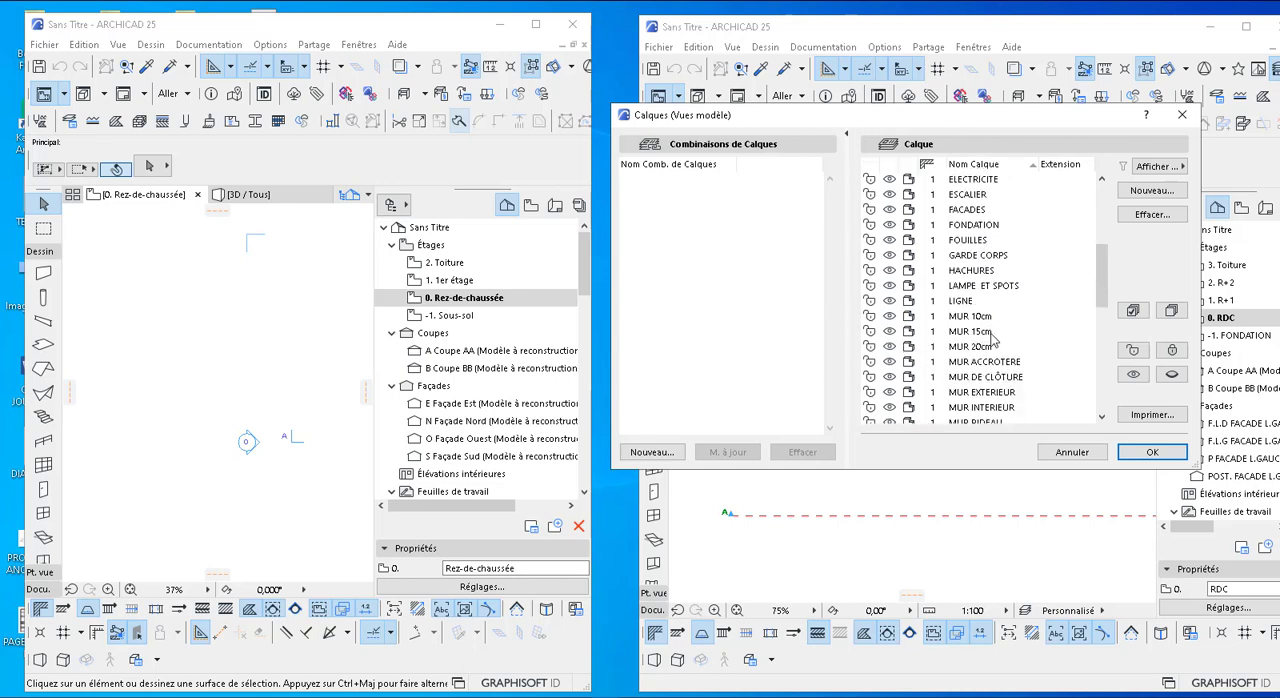
double_click(997, 380)
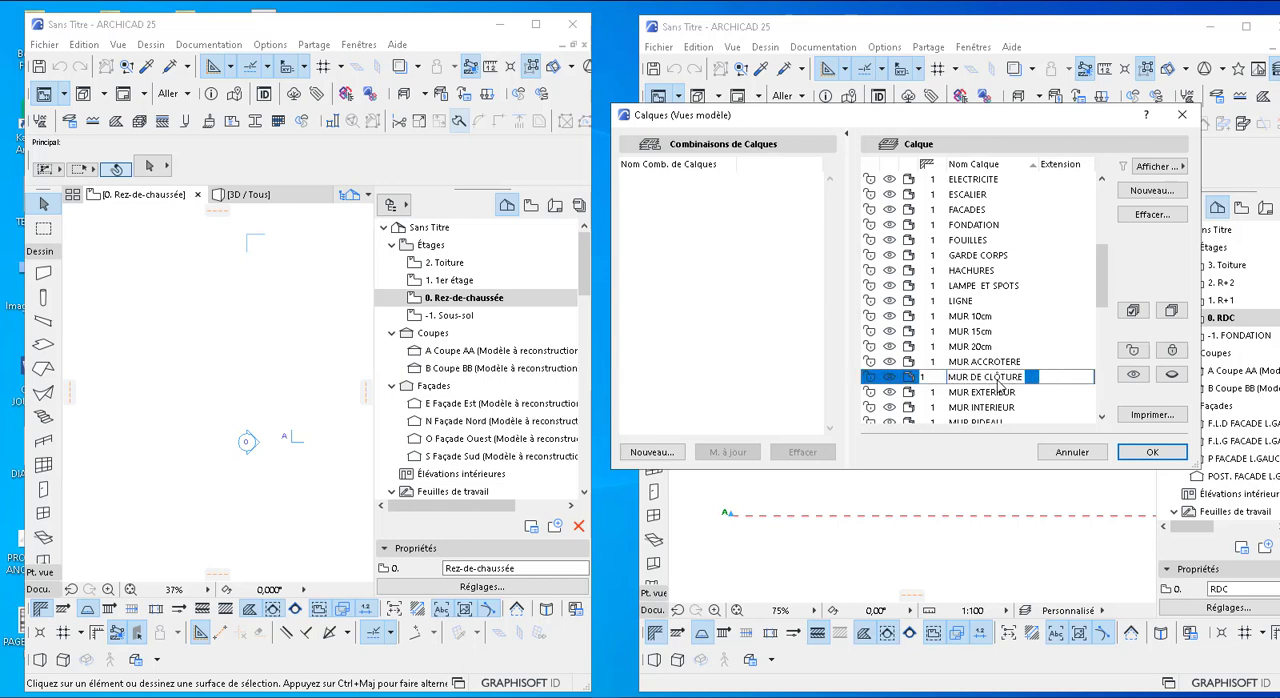
scroll(996, 375, "down", 1)
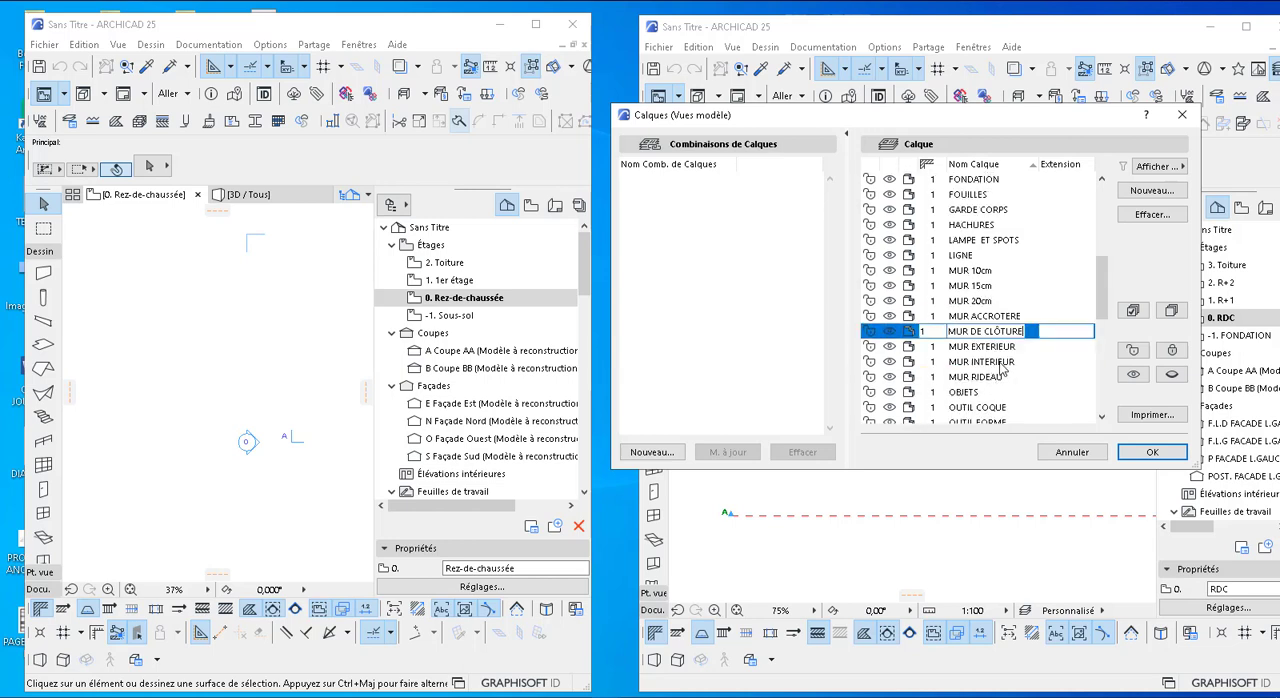
scroll(998, 380, "down", 2)
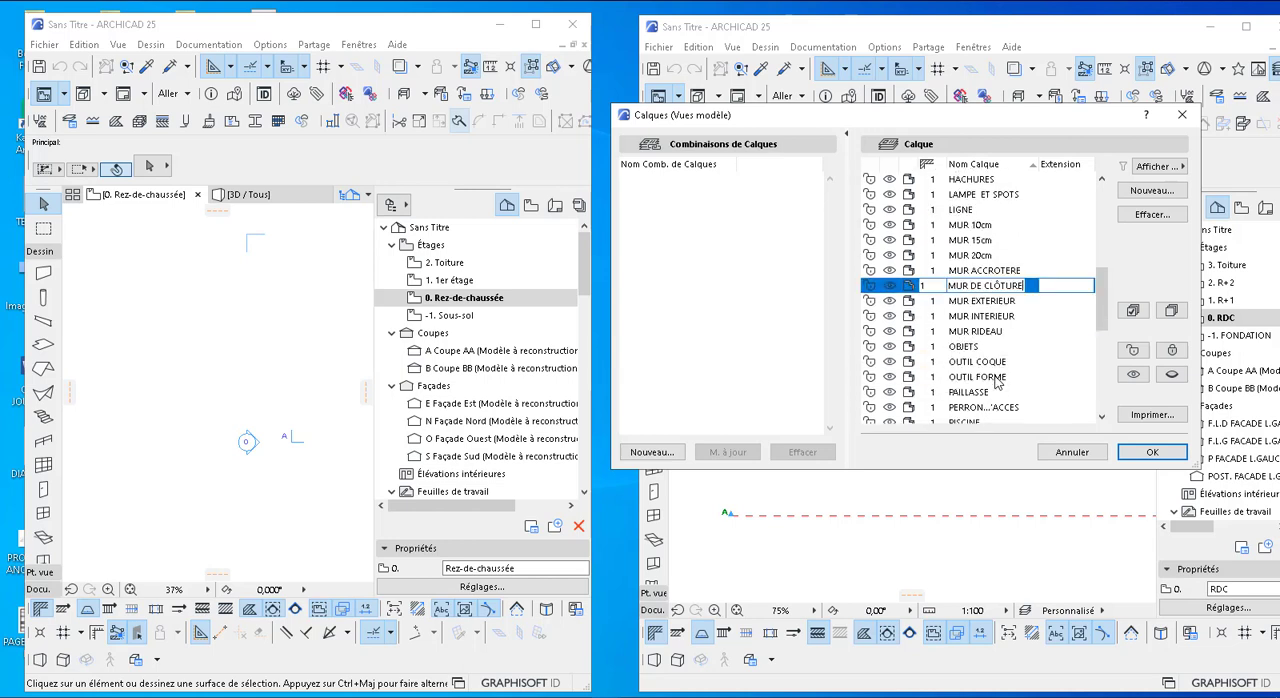
scroll(996, 378, "down", 4)
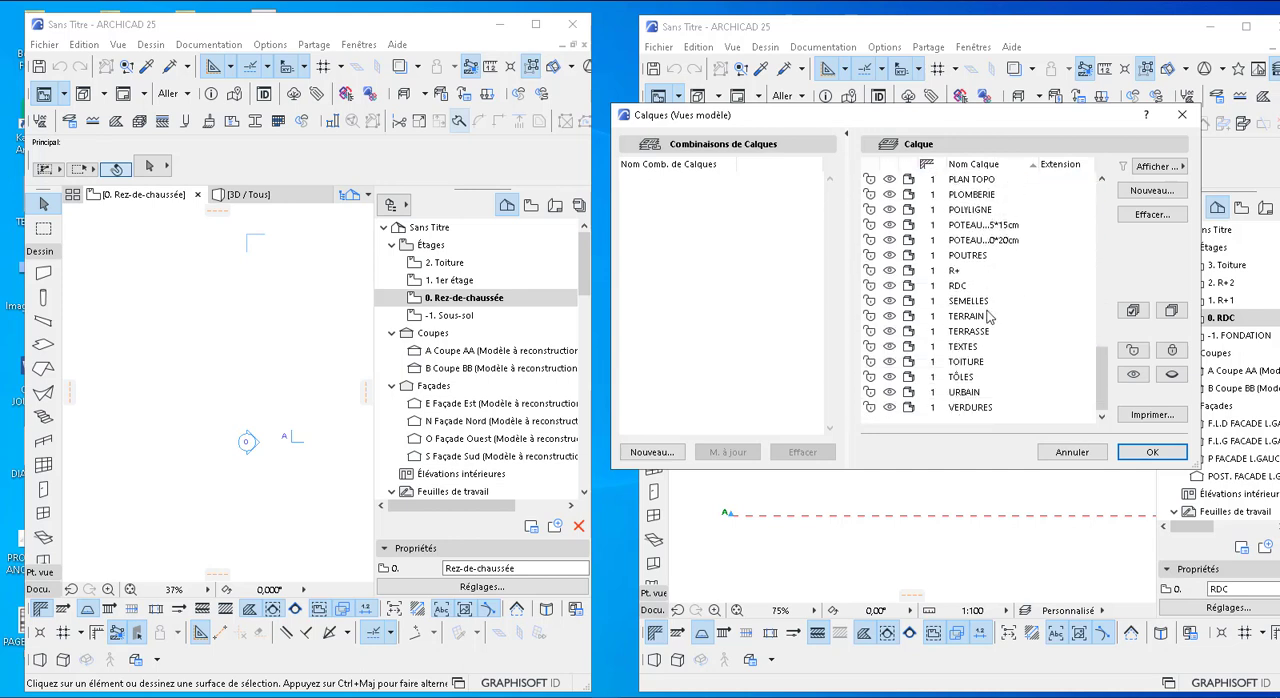
scroll(988, 318, "up", 6)
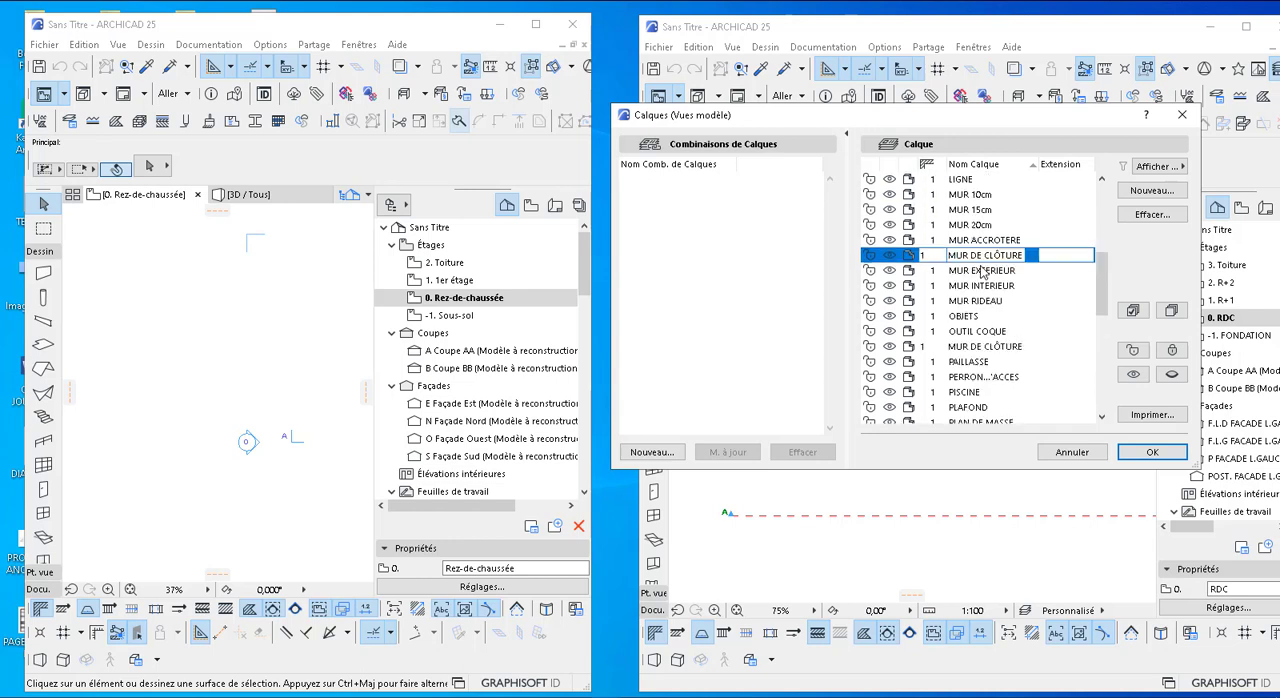
scroll(983, 265, "up", 8)
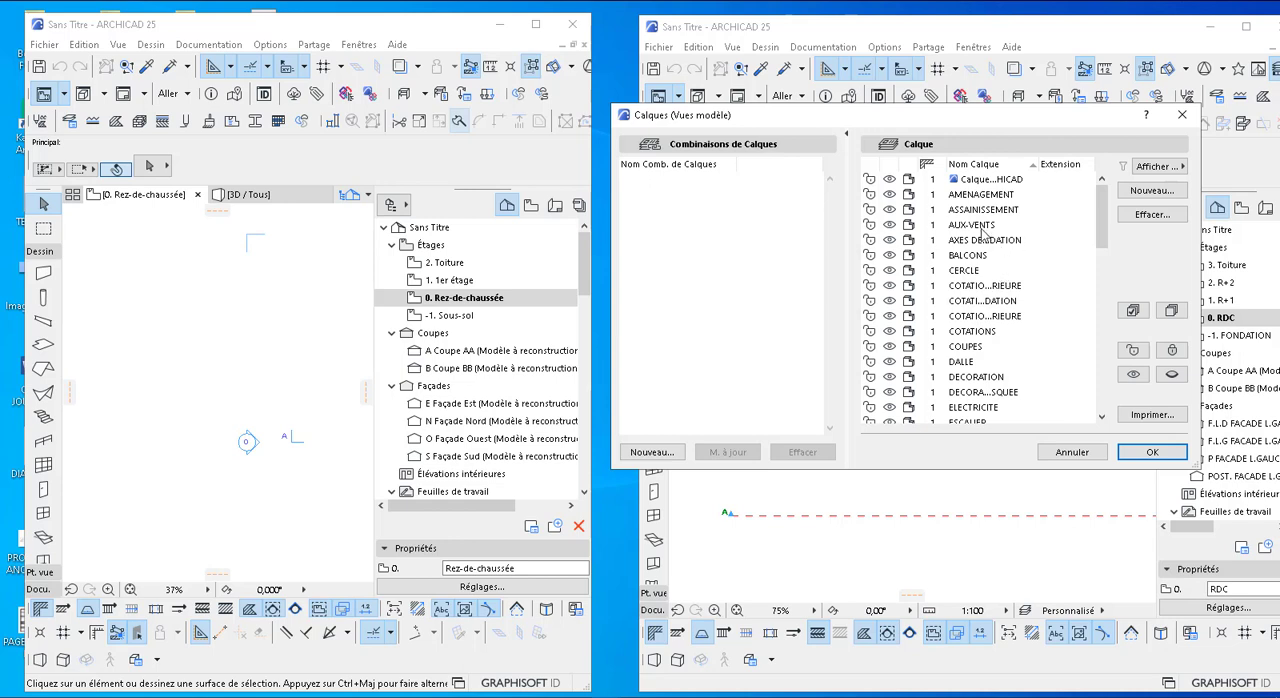
left_click(1181, 118)
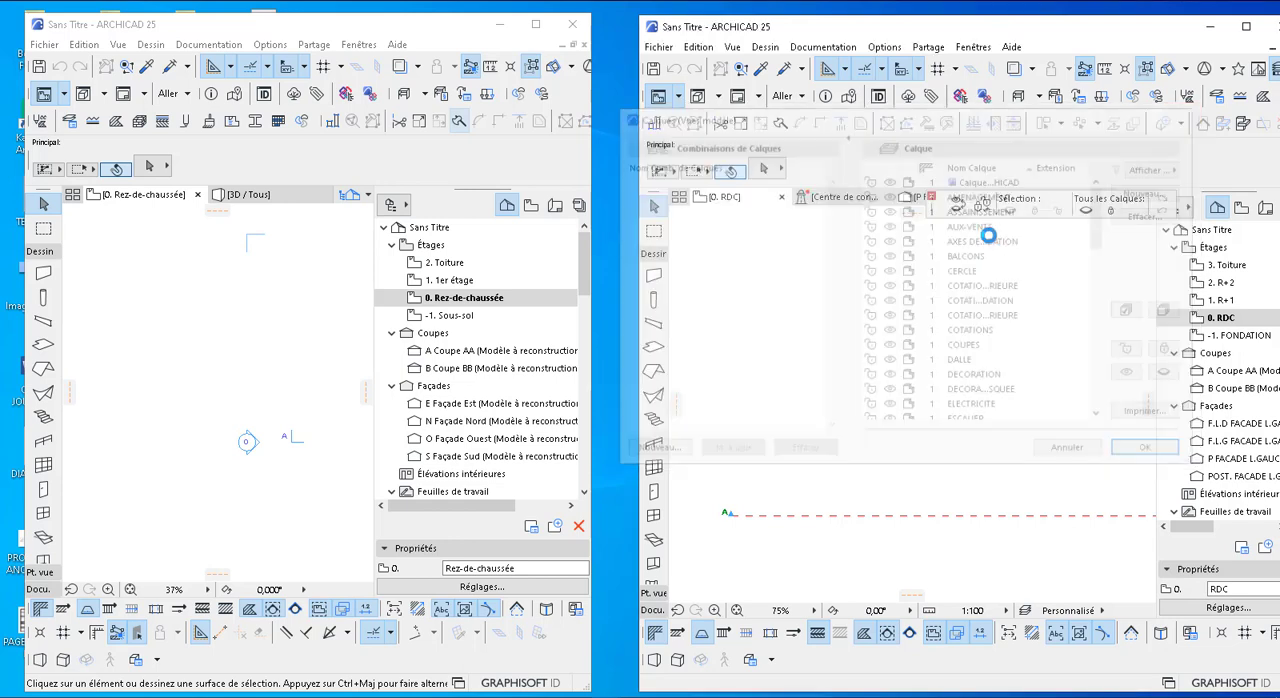
Open the layer settings of the default-template project and examine its layer list for comparison
left_click(260, 158)
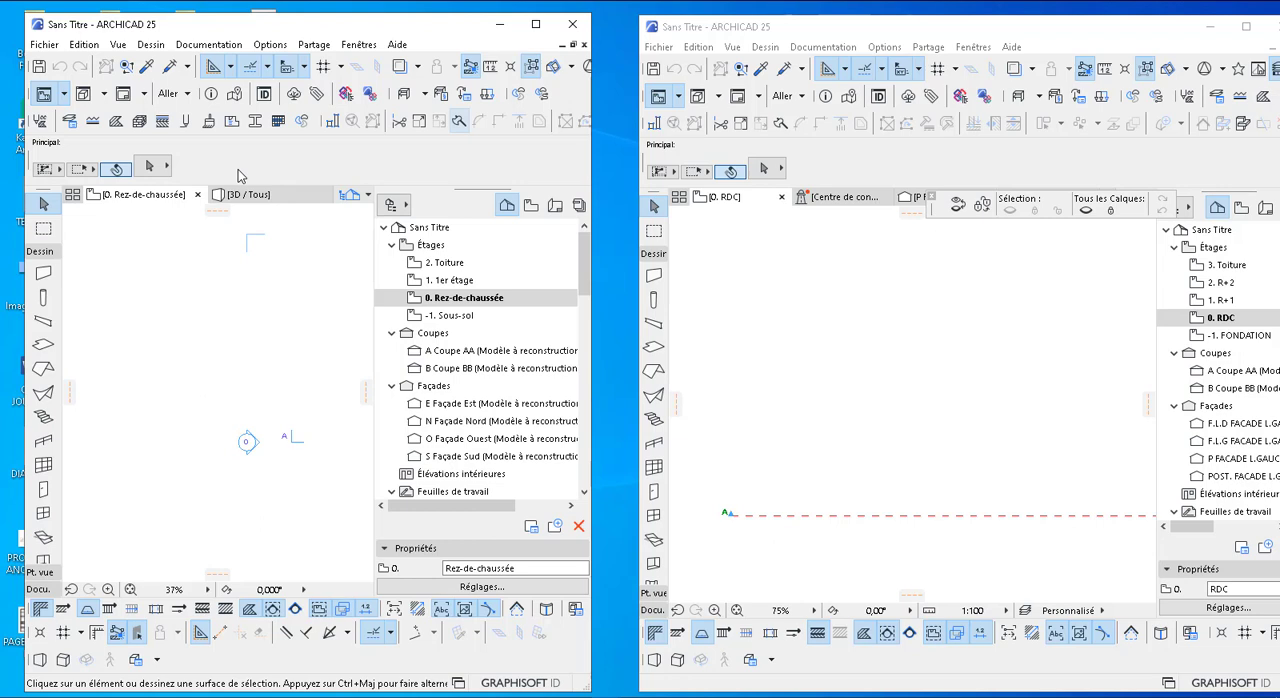
key("ctrl+l")
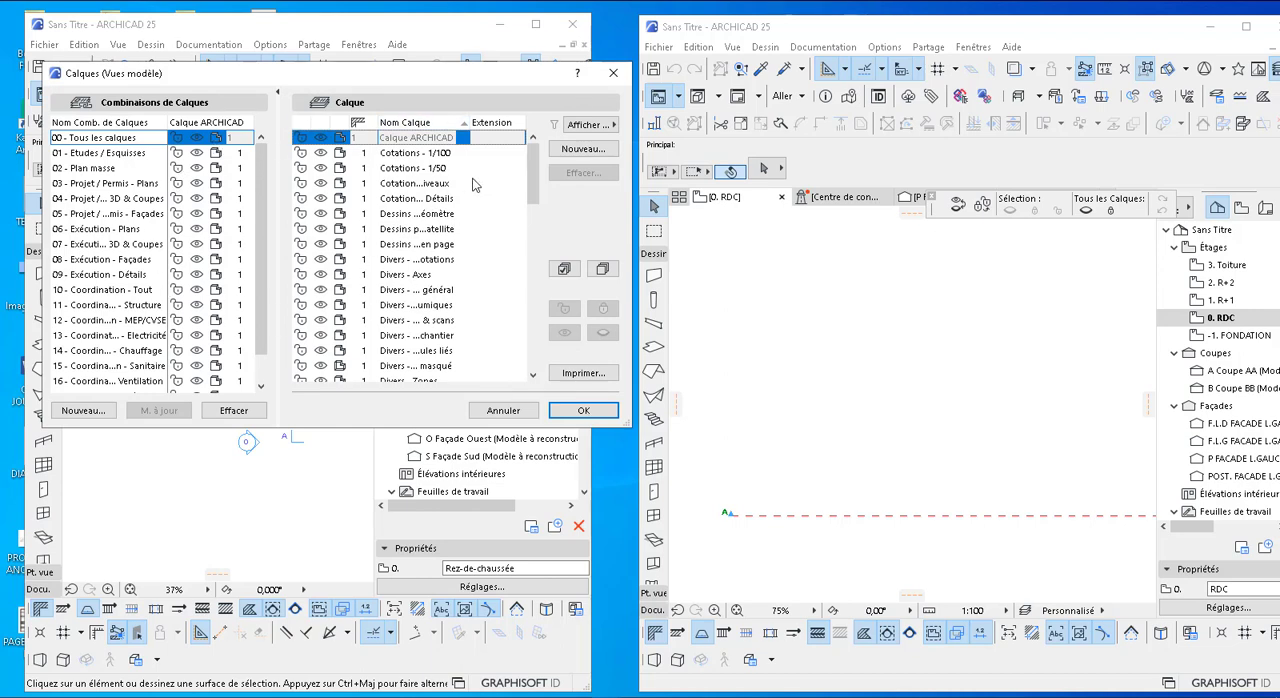
scroll(466, 192, "down", 2)
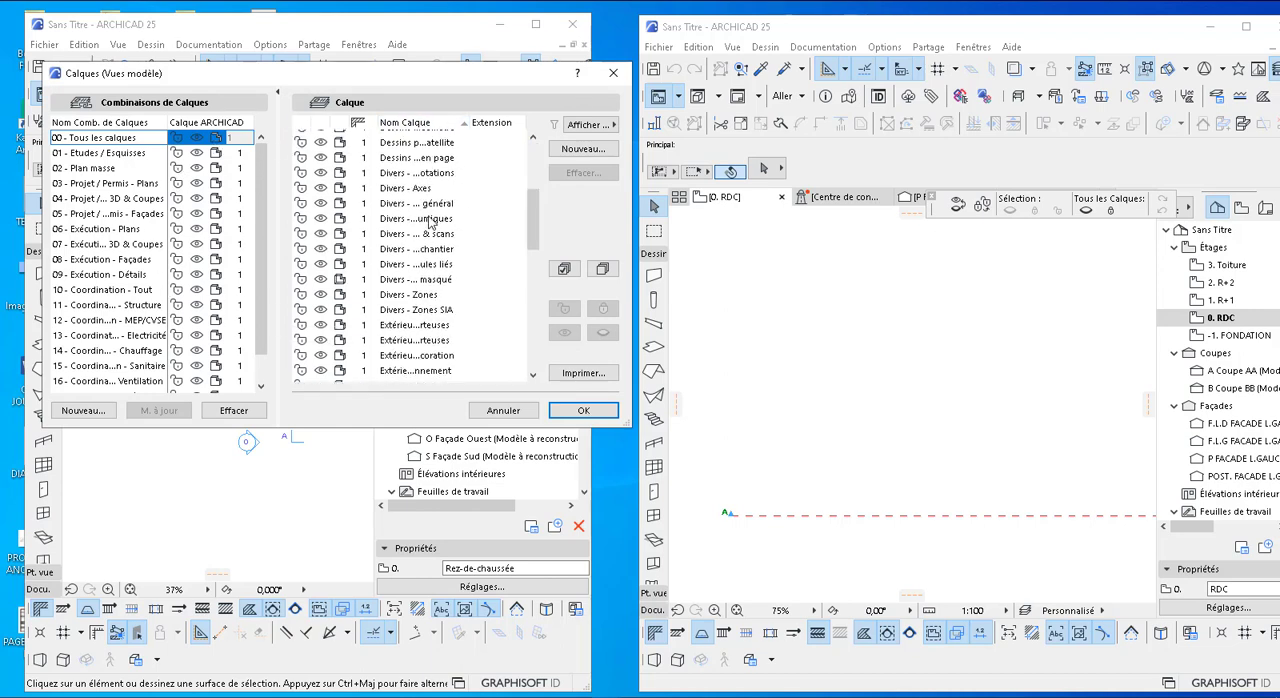
scroll(428, 215, "up", 2)
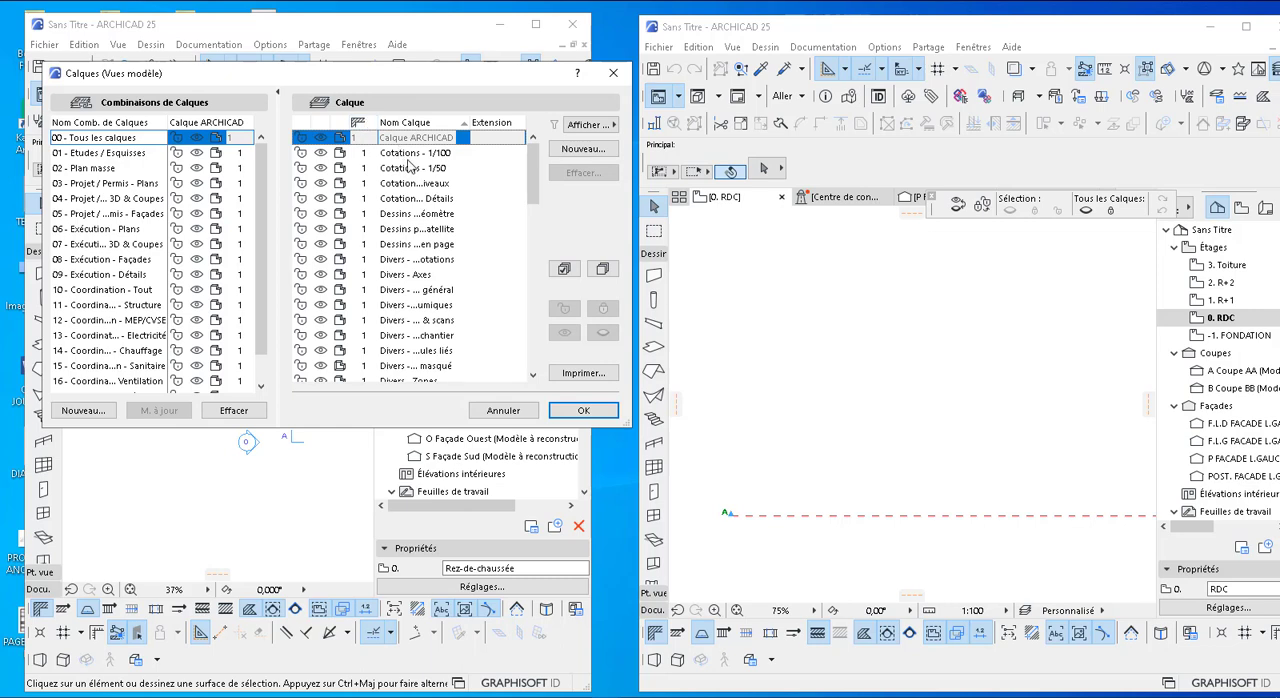
Look through the default-template project's full layer list down to Textes - 1/50 and close the layer settings without applying changes
scroll(424, 270, "down", 1)
scroll(424, 270, "down", 10)
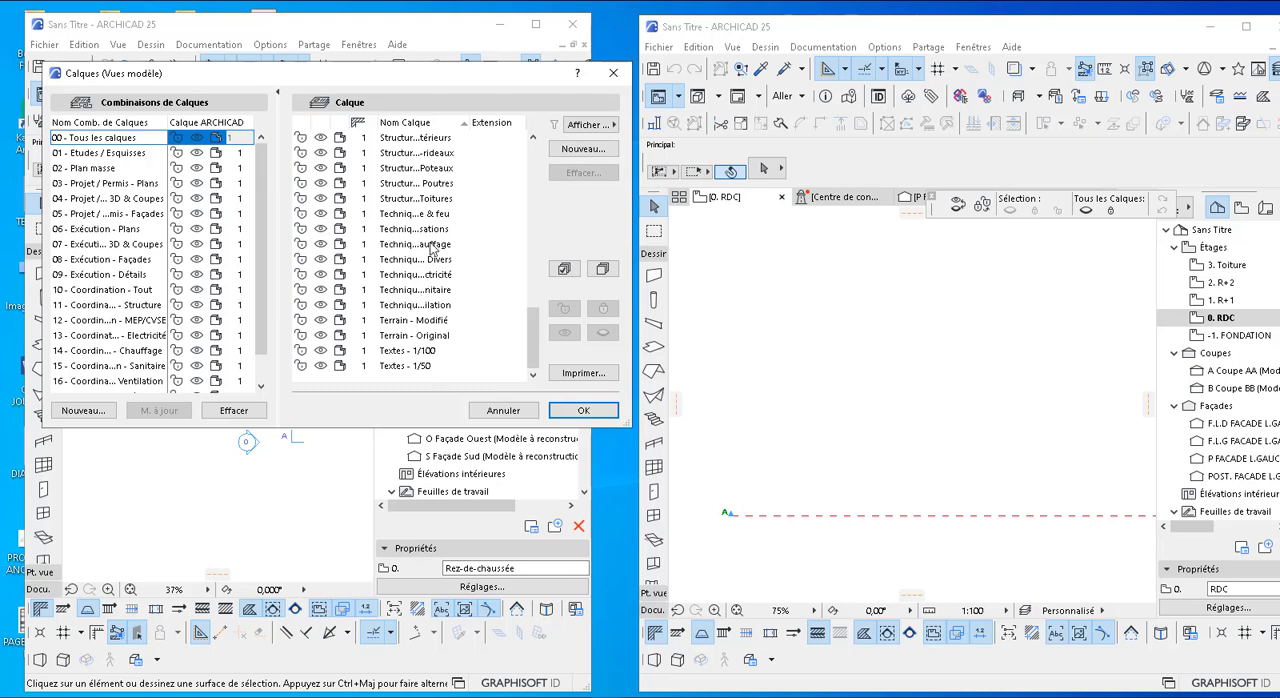
scroll(418, 176, "up", 4)
scroll(418, 176, "up", 5)
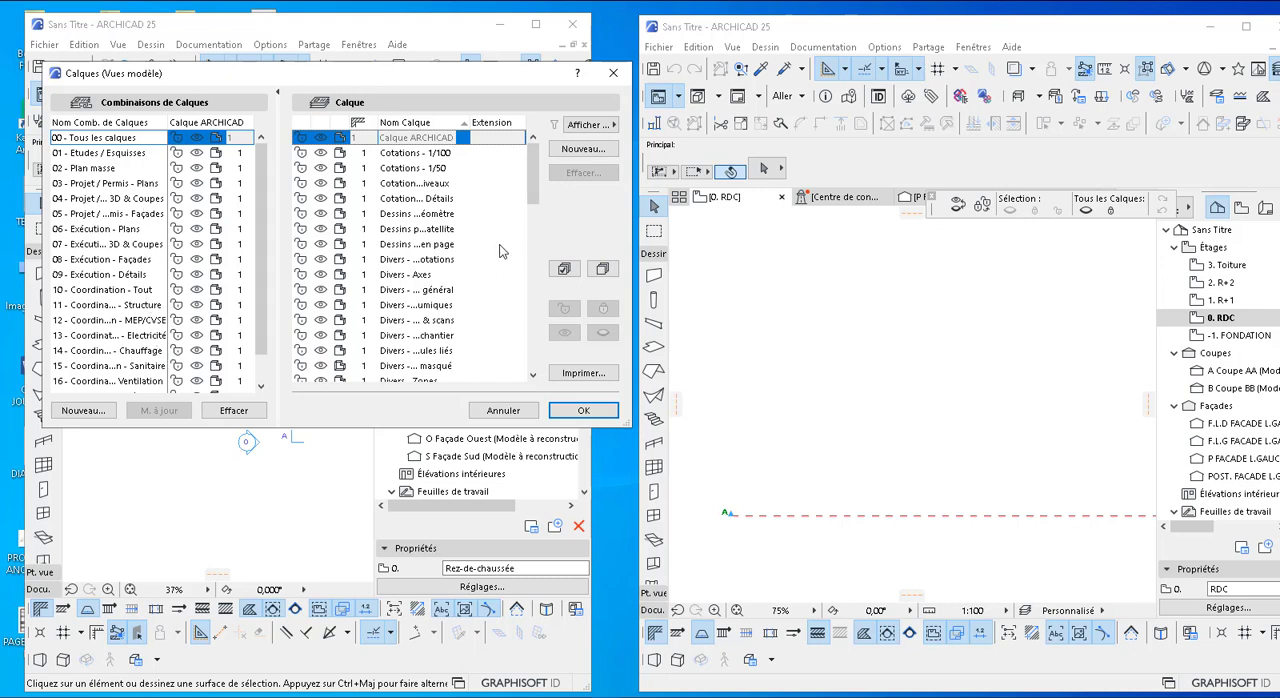
left_click(893, 163)
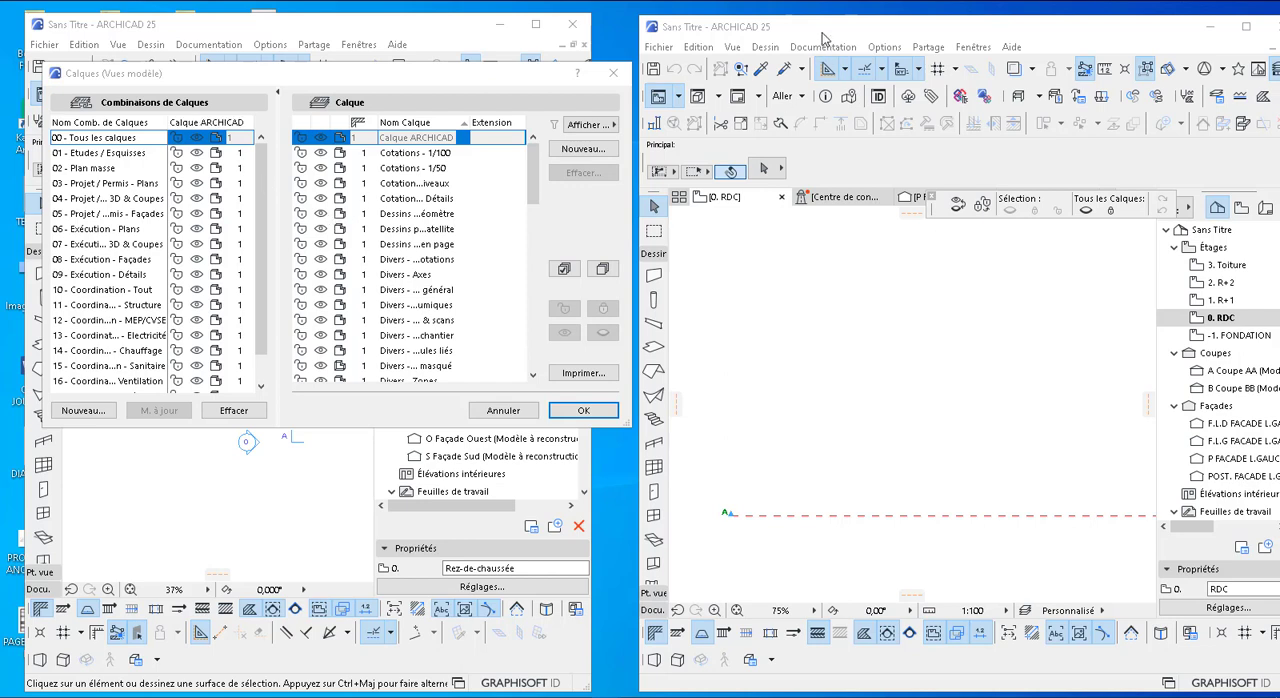
left_click(613, 73)
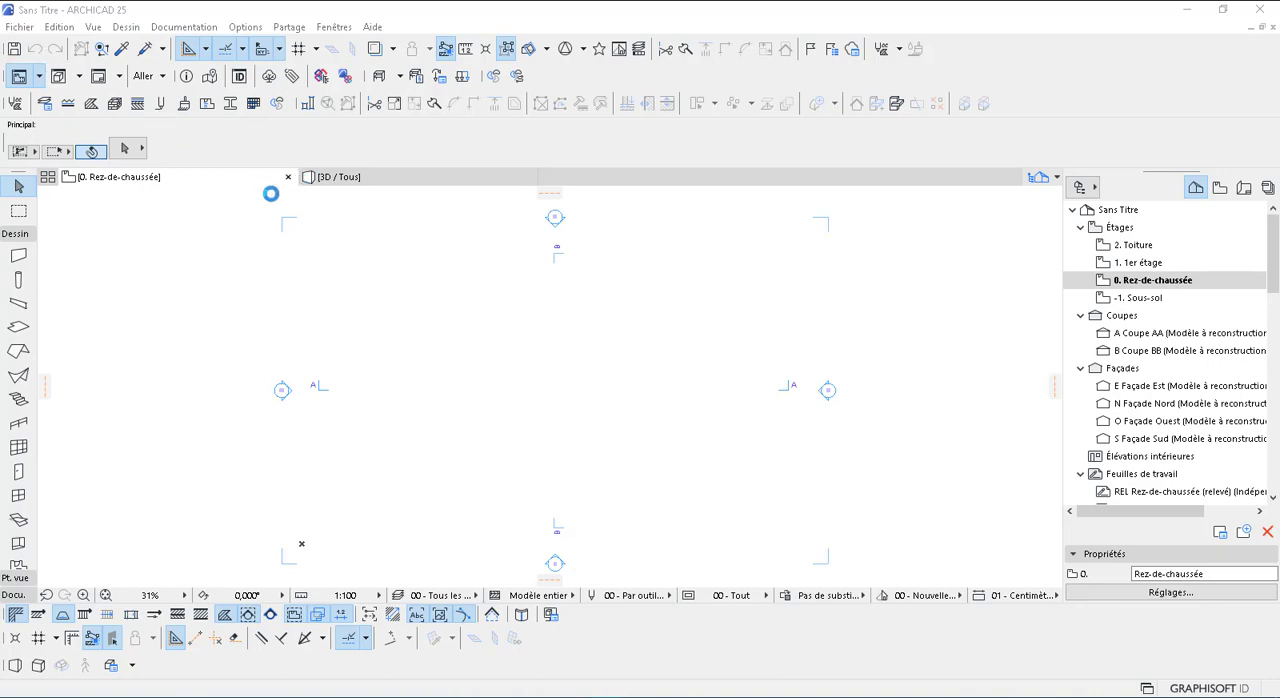
Save the default-template project to the desktop as an ARCHICAD project (*.pln) named COURS SUR LE CALQUES ARCHICAD 25
key("ctrl+s")
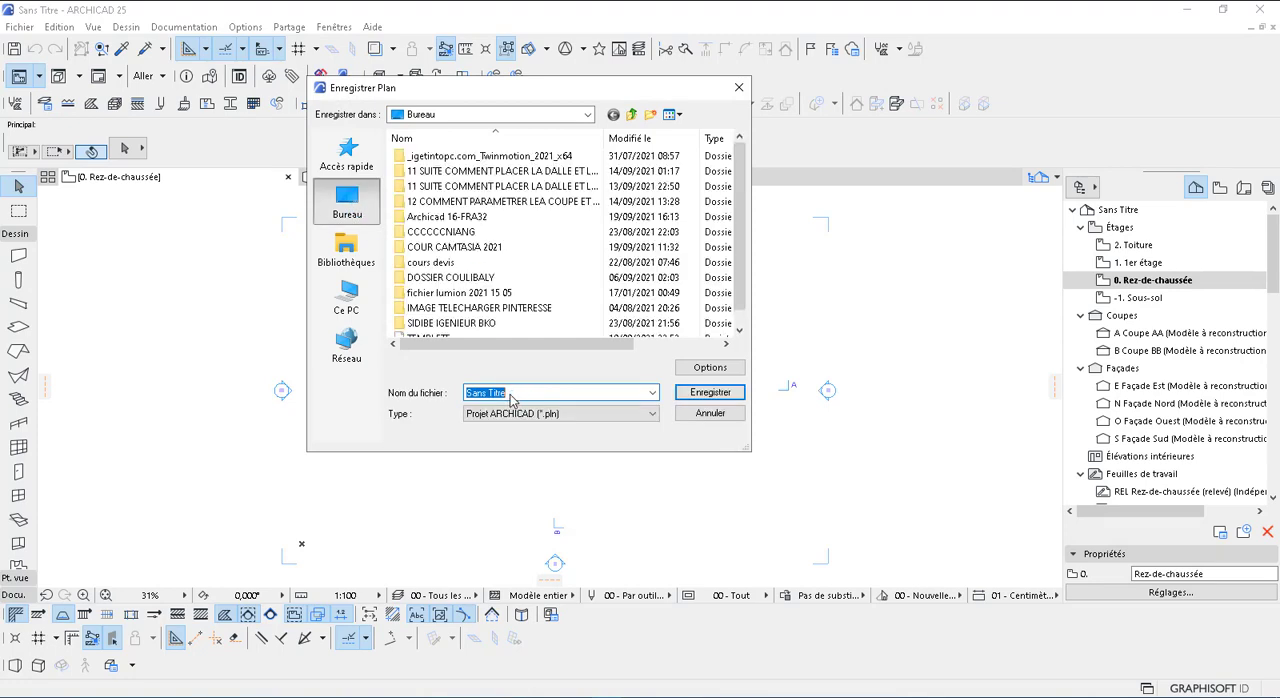
key("Return")
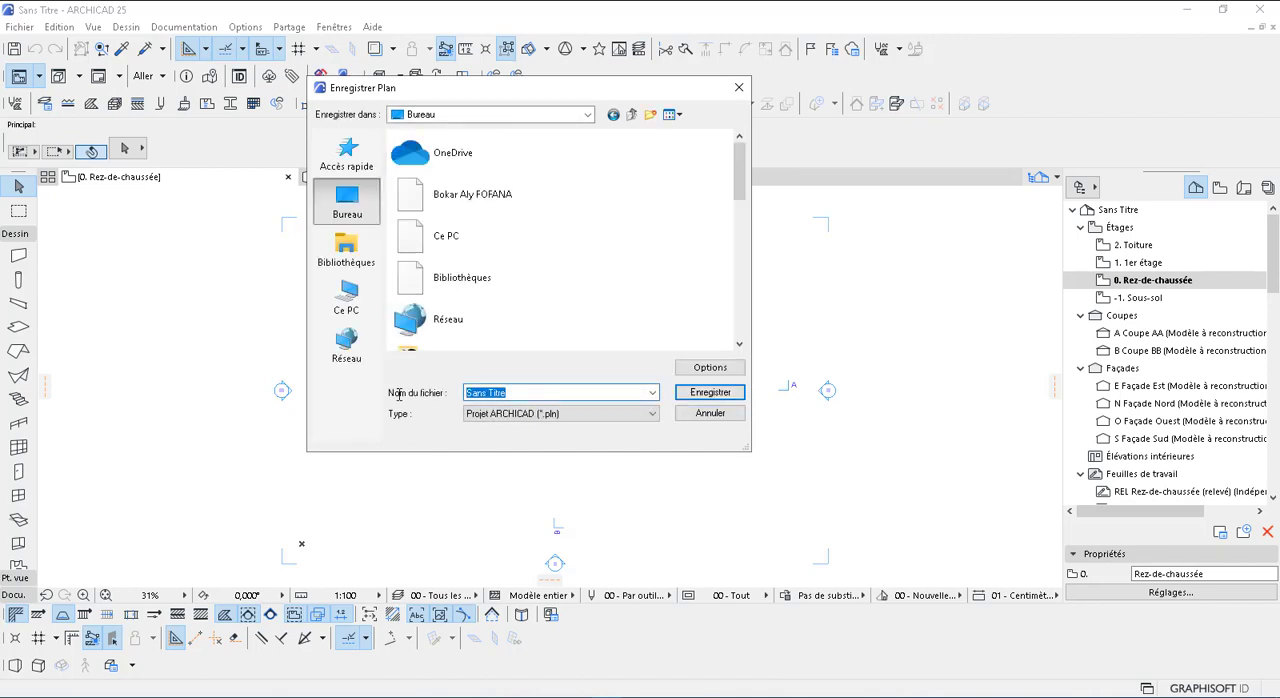
type("C")
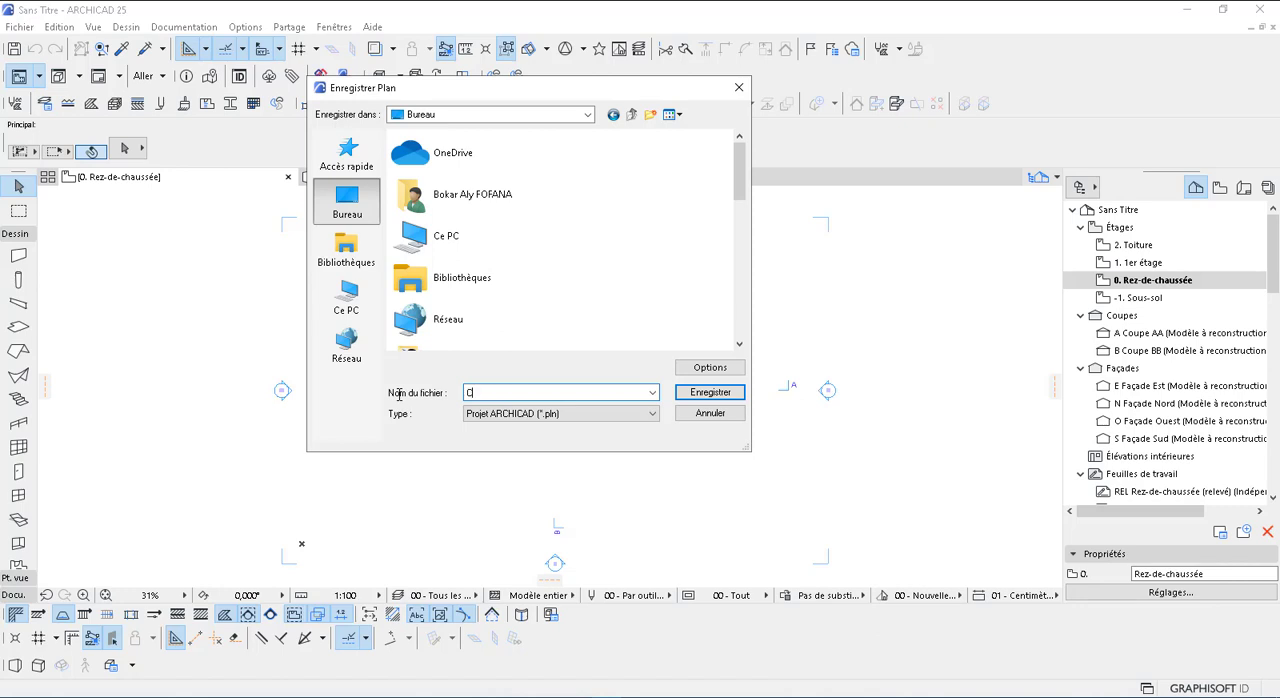
type("OURS ")
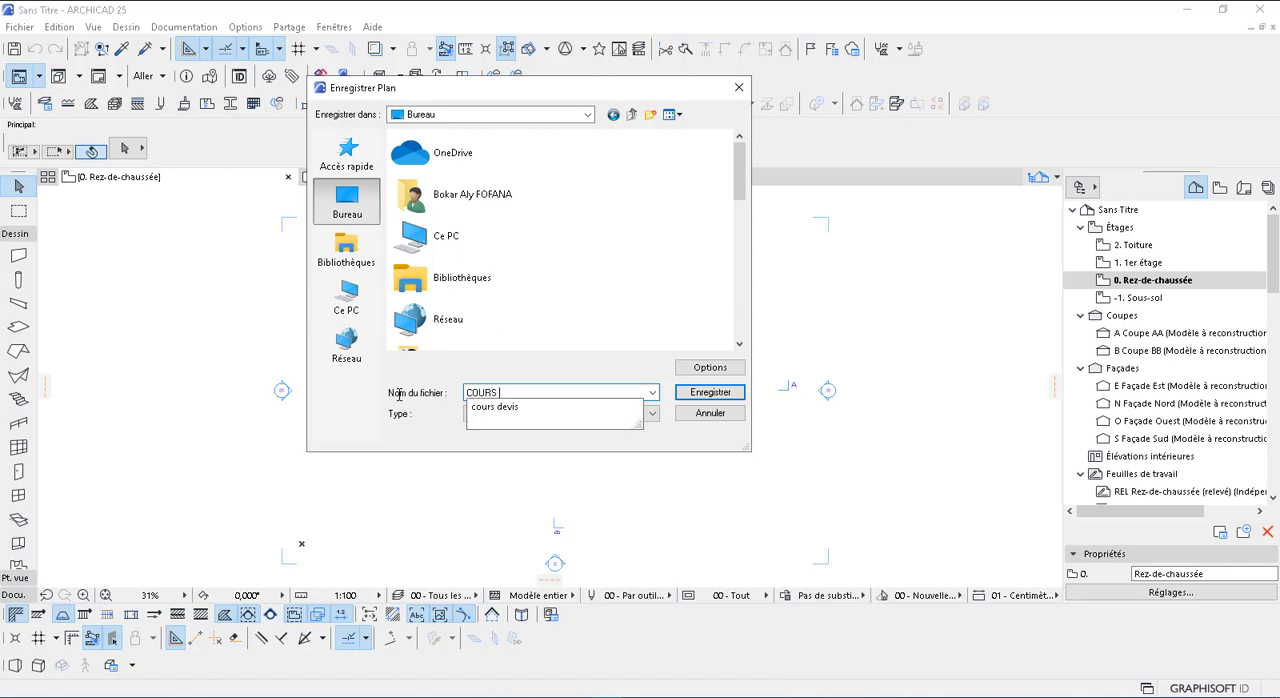
type("SUR LE")
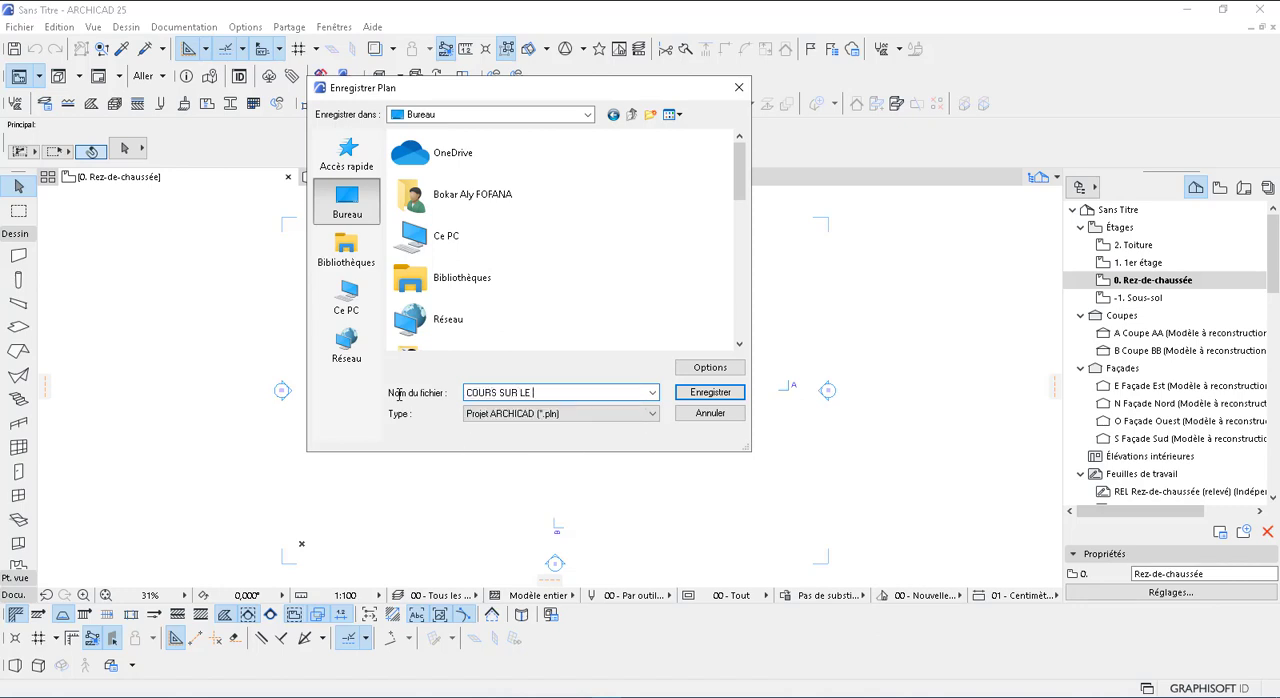
type(" CALQUES ARCHICAD 25")
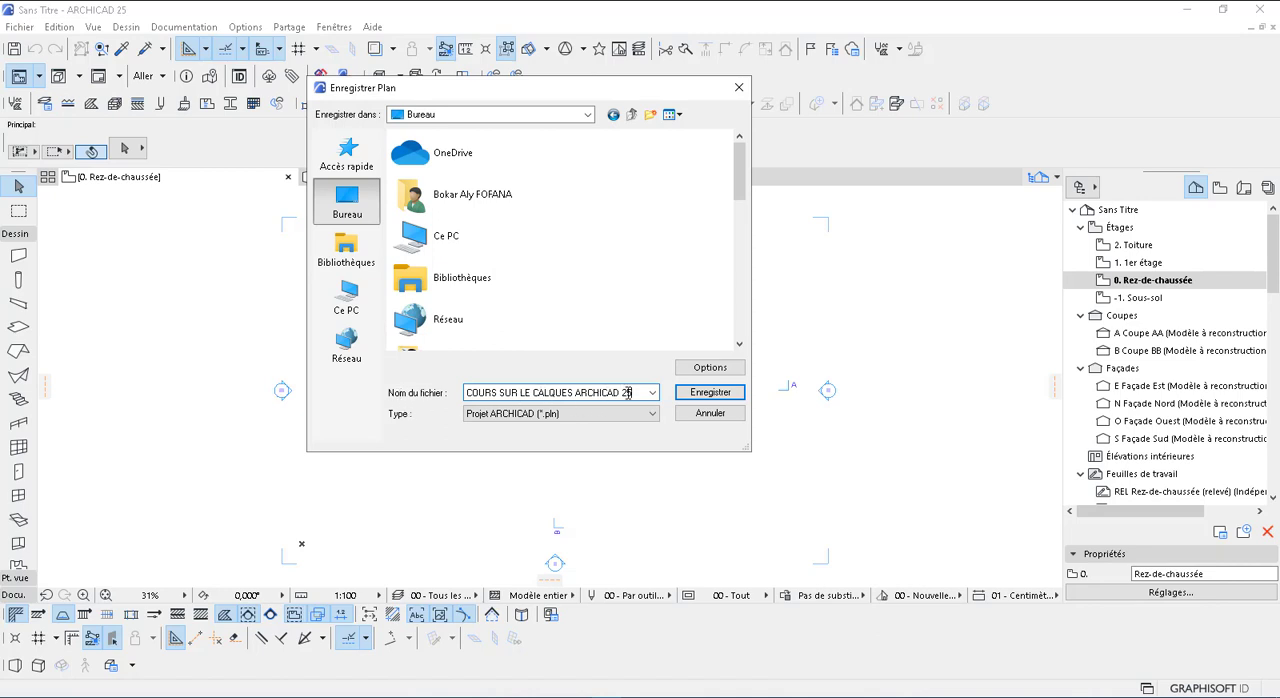
left_click(564, 412)
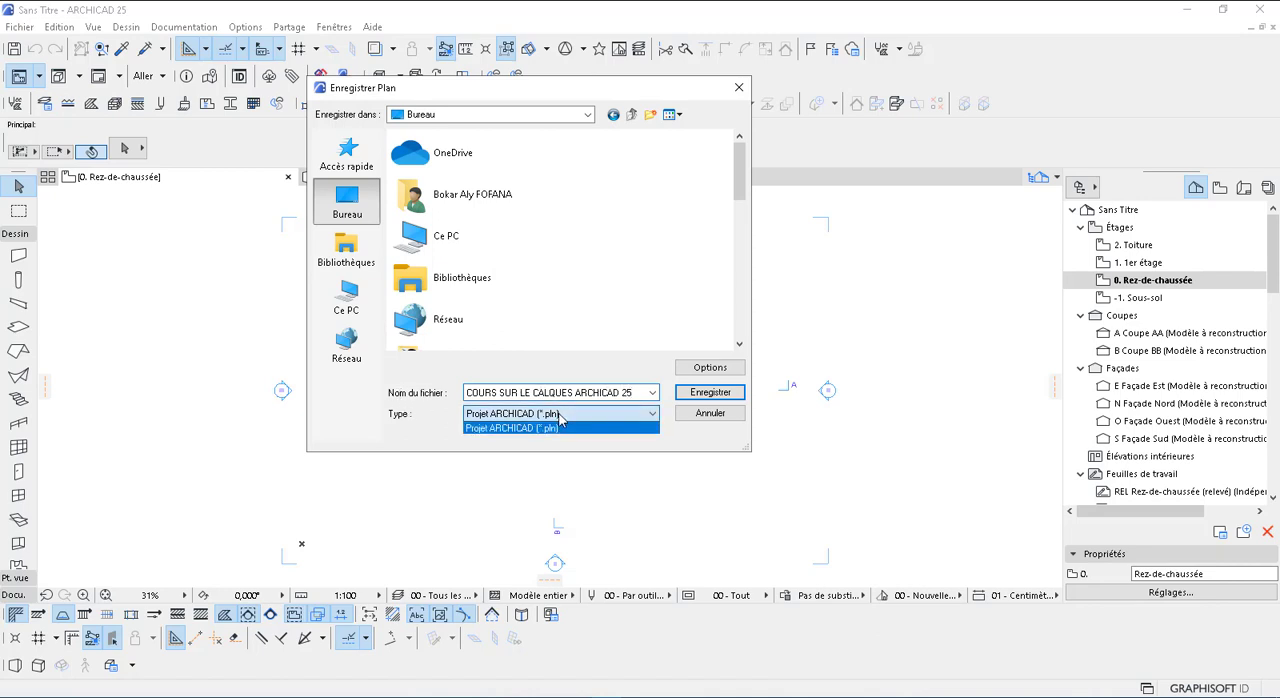
left_click(560, 415)
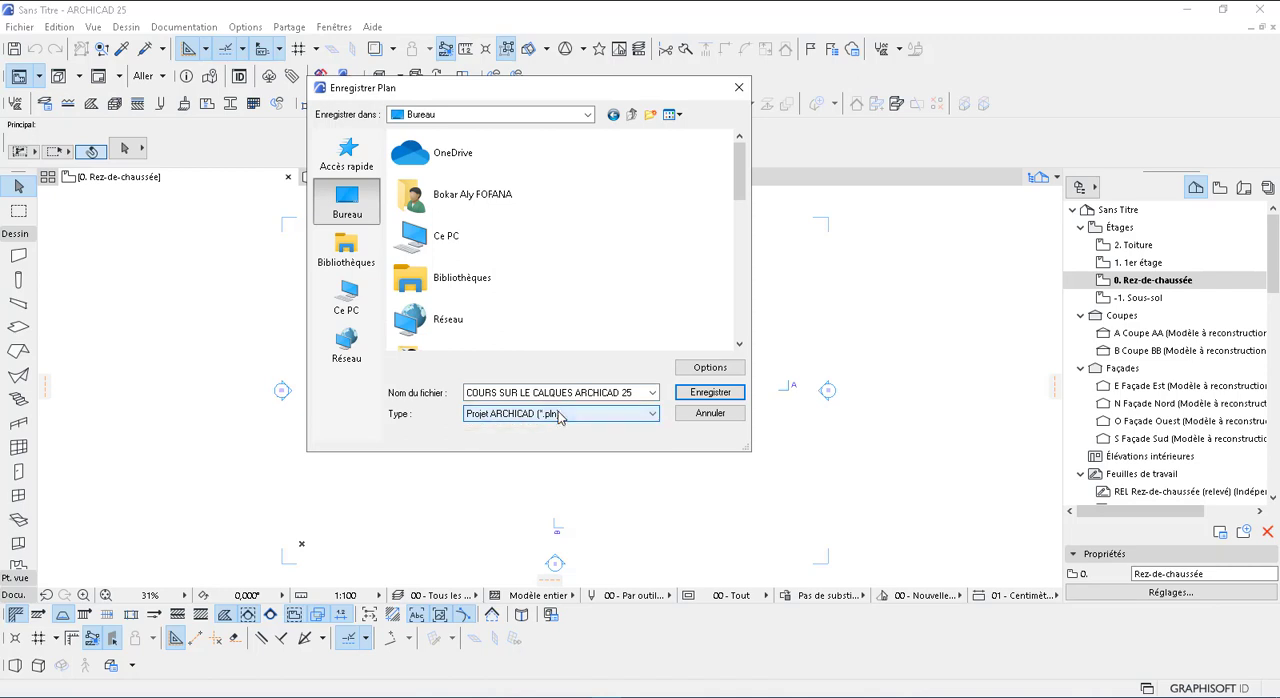
left_click(705, 368)
left_click(718, 270)
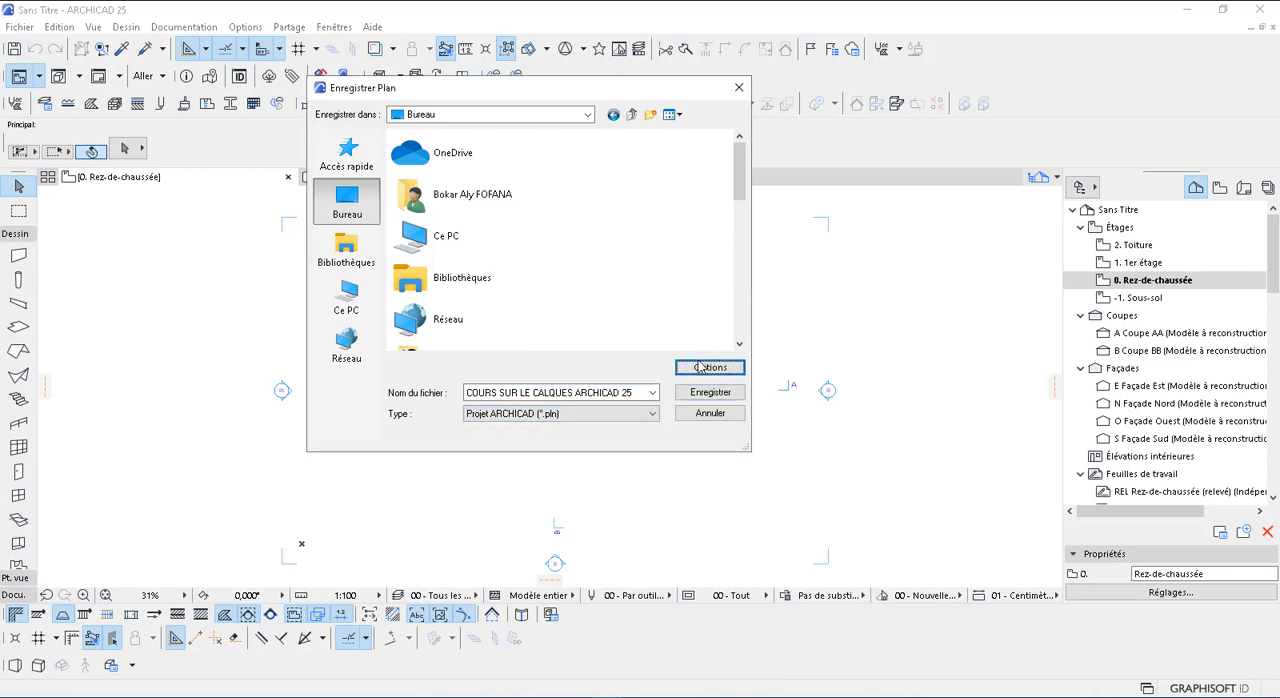
left_click(722, 395)
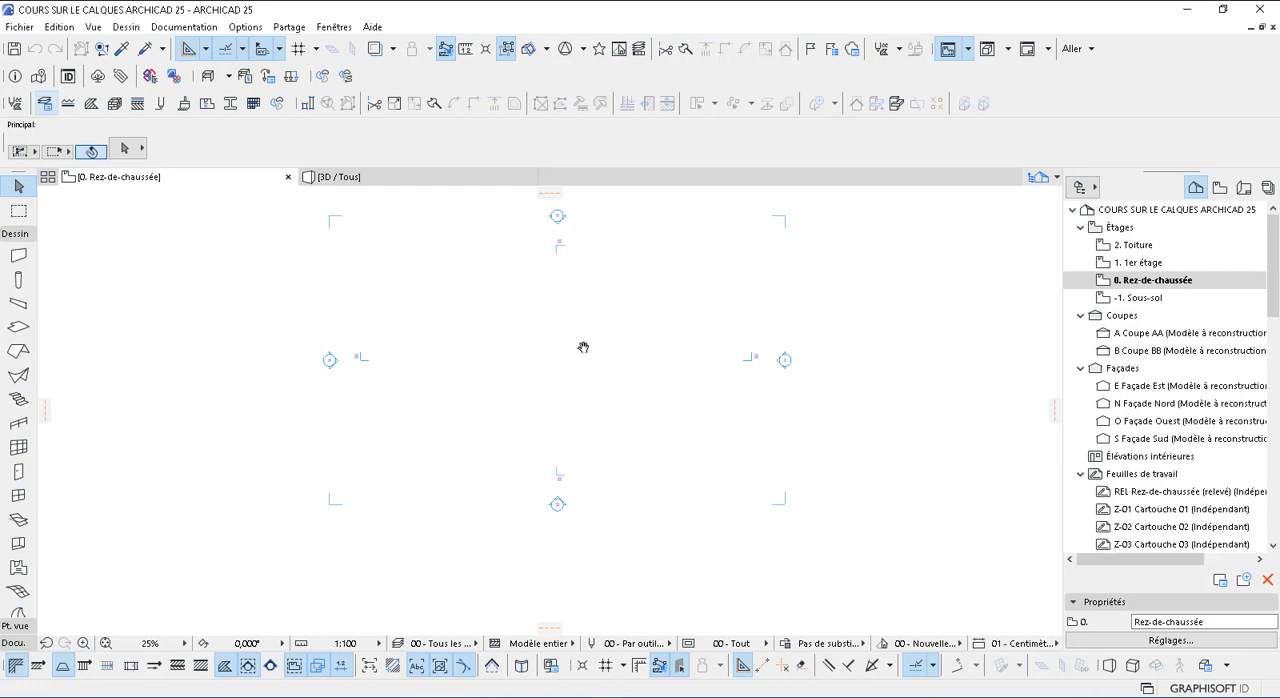
middle_click_drag(583, 347, 583, 349)
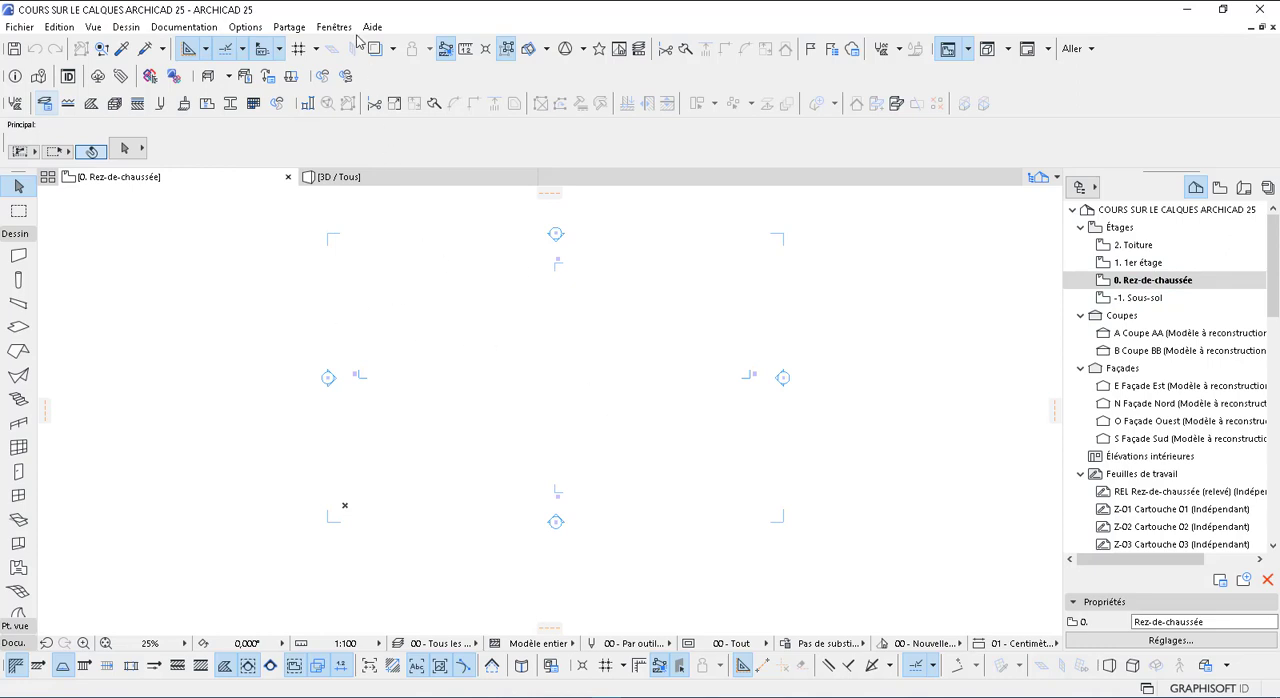
left_click(247, 28)
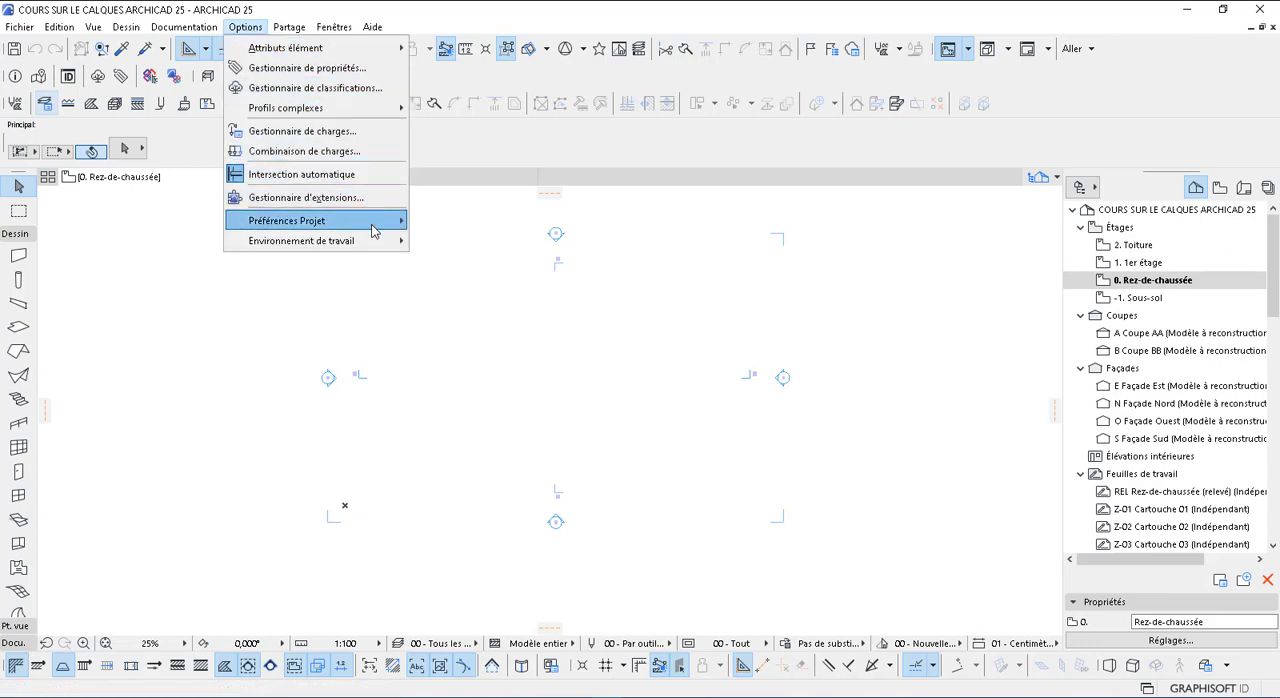
mouse_move(372, 231)
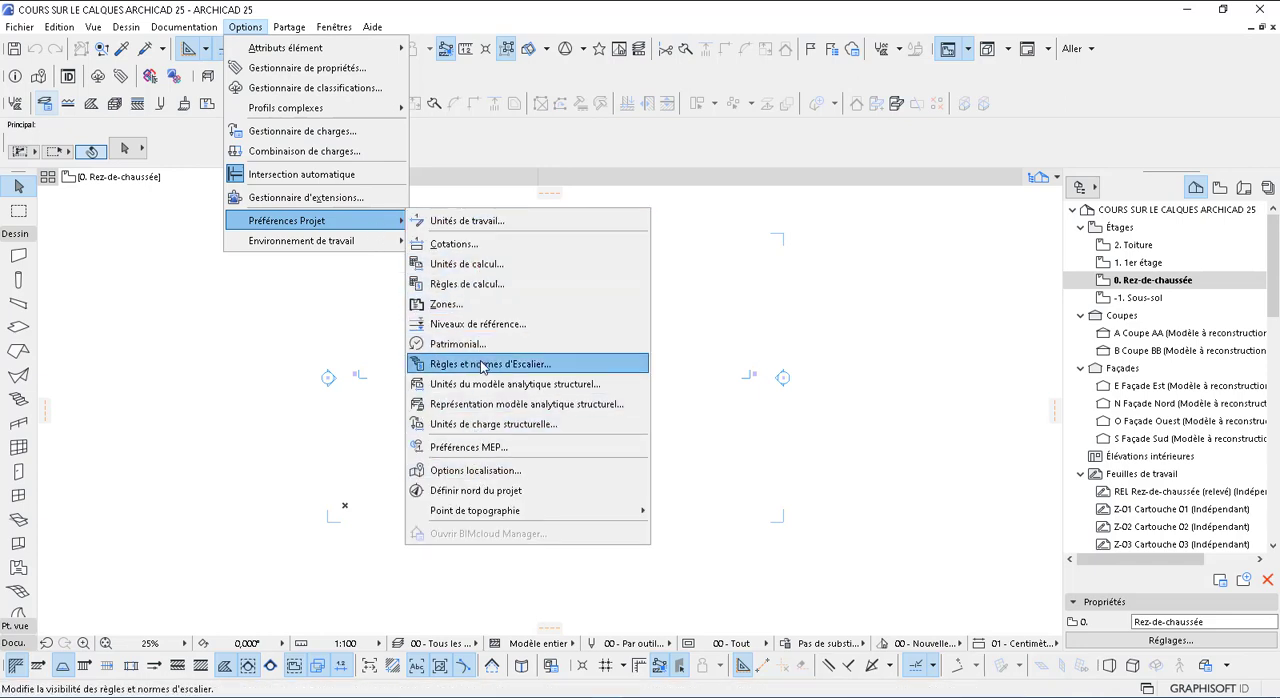
left_click(481, 146)
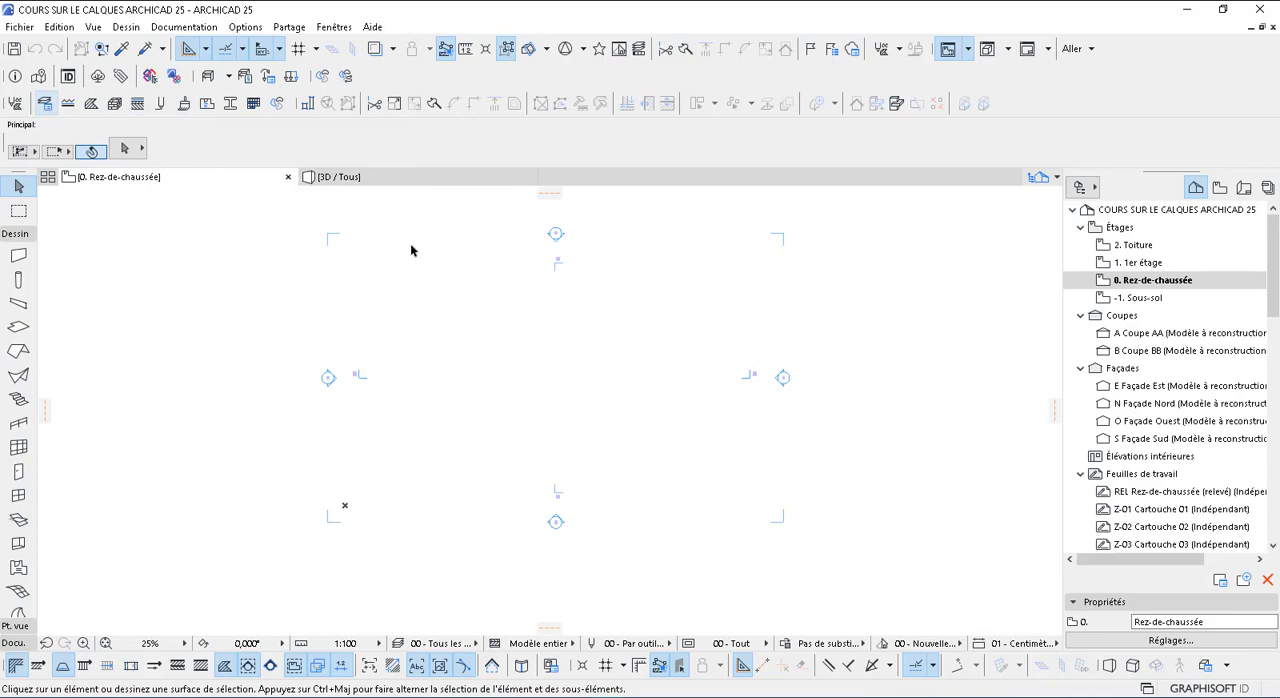
Try to delete all layers except the built-in ARCHICAD layer in the layer settings, erasing the elements placed on them
key("ctrl+l")
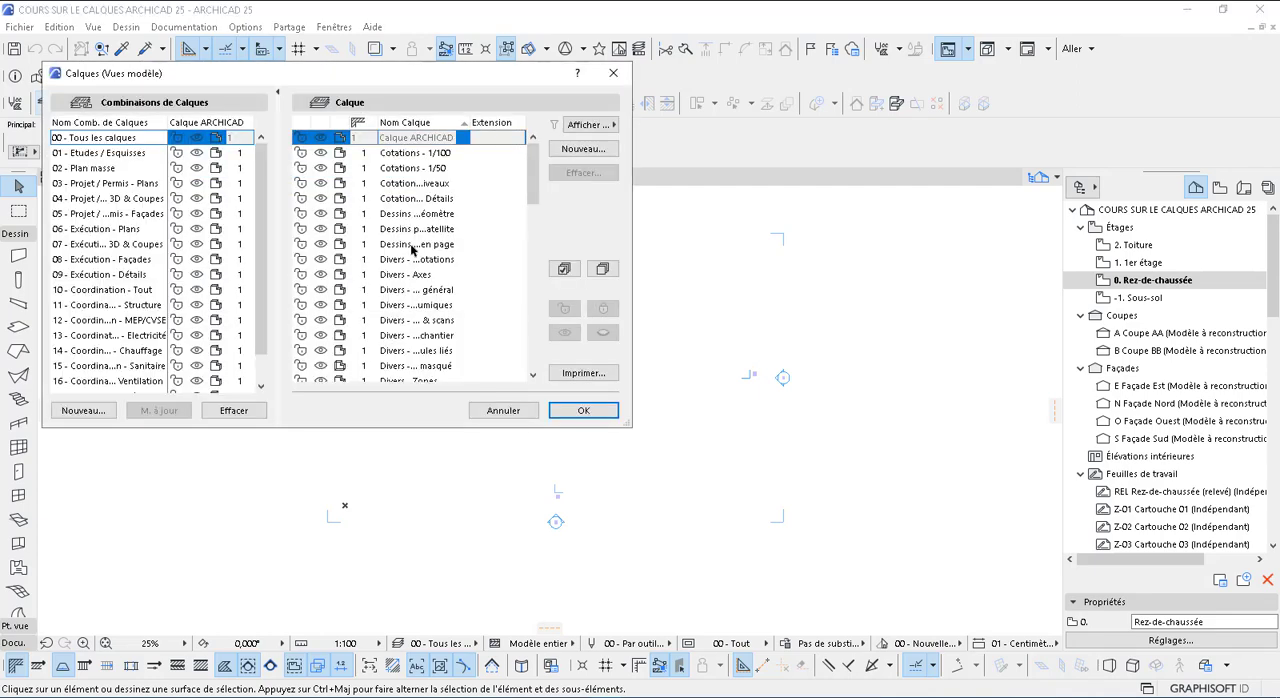
left_click_drag(309, 78, 547, 87)
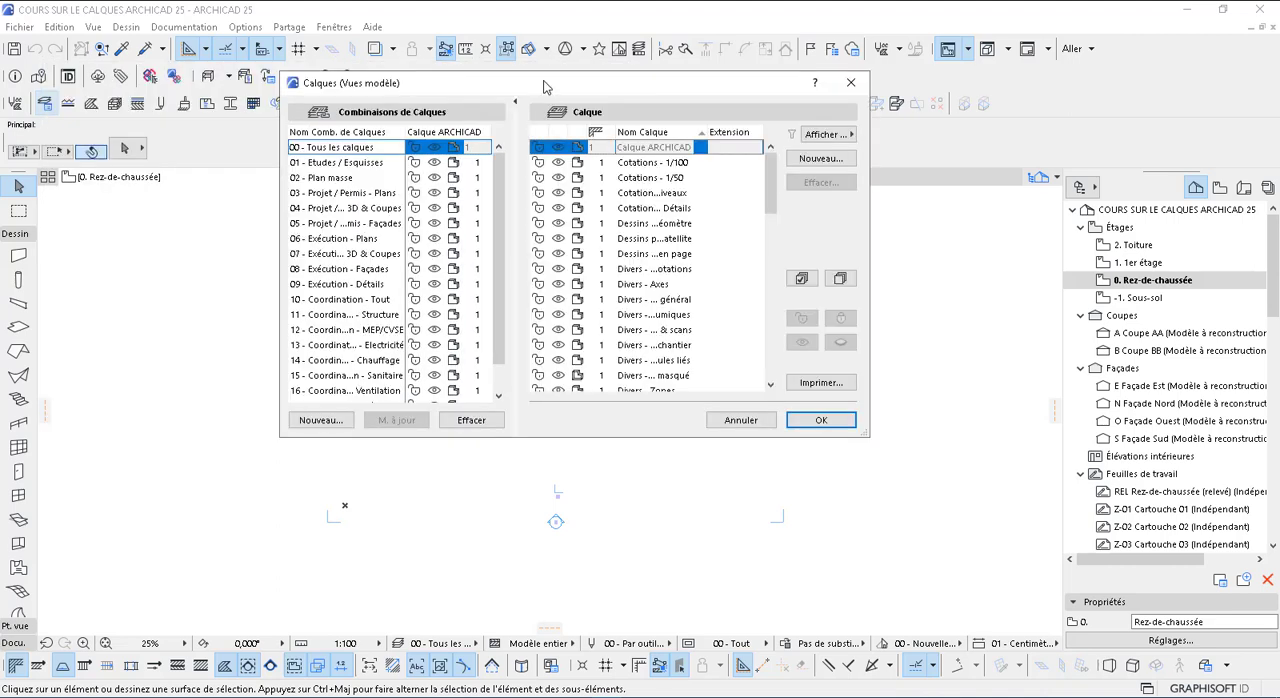
left_click(660, 163)
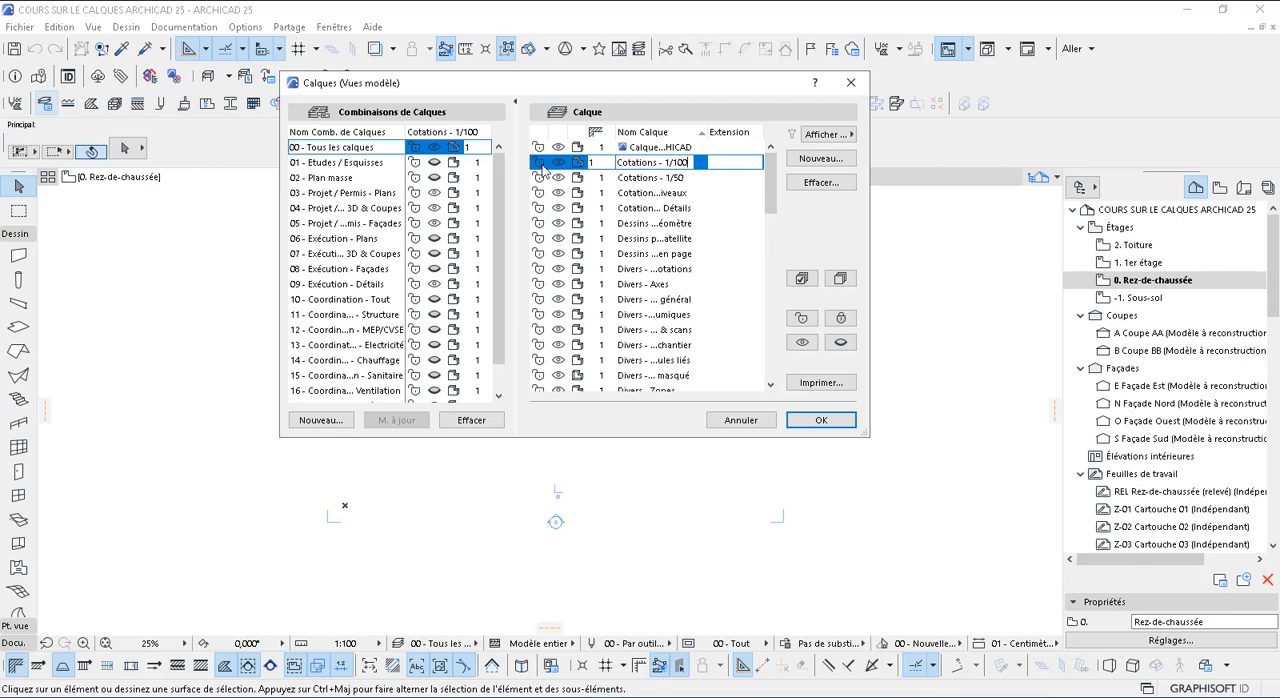
left_click(540, 163)
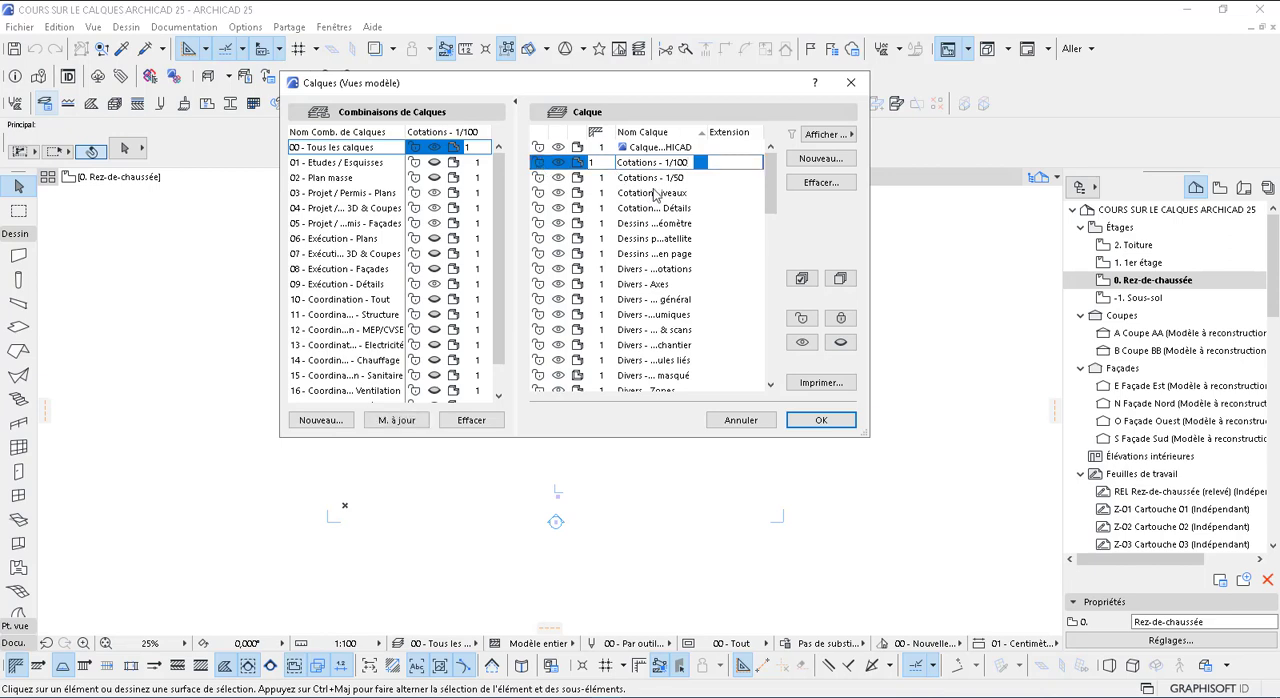
key("ctrl+a")
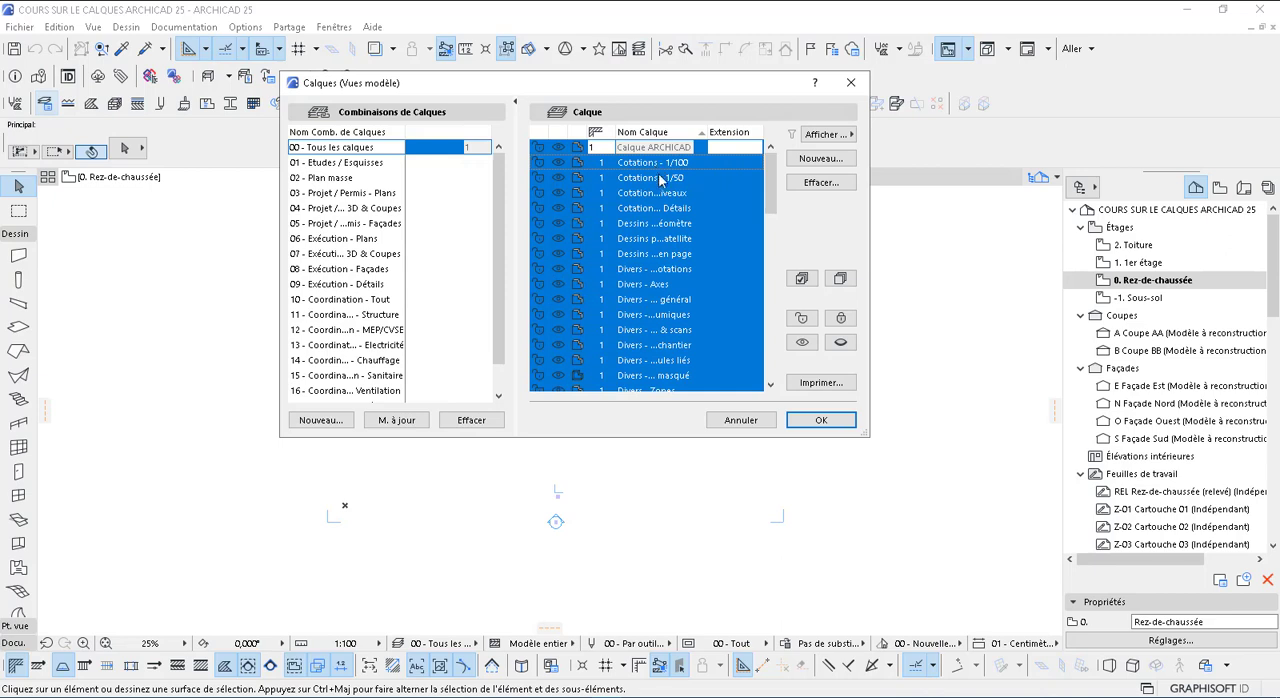
scroll(661, 245, "down", 2)
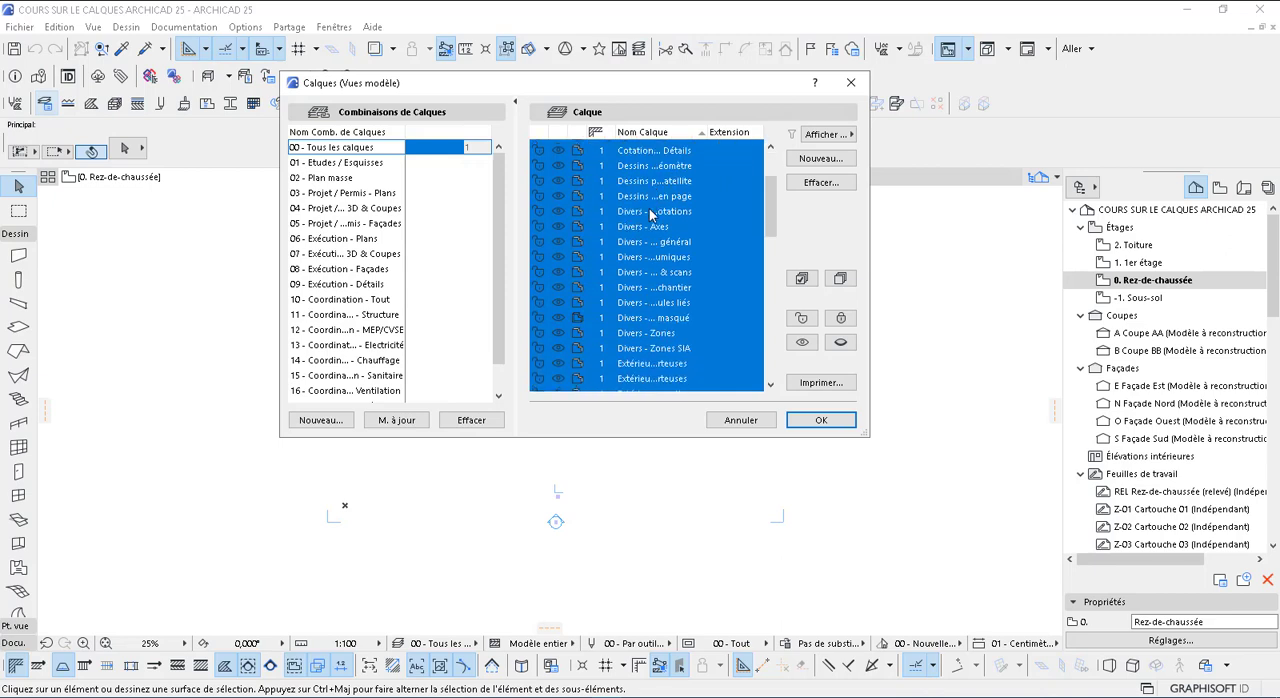
scroll(663, 215, "up", 2)
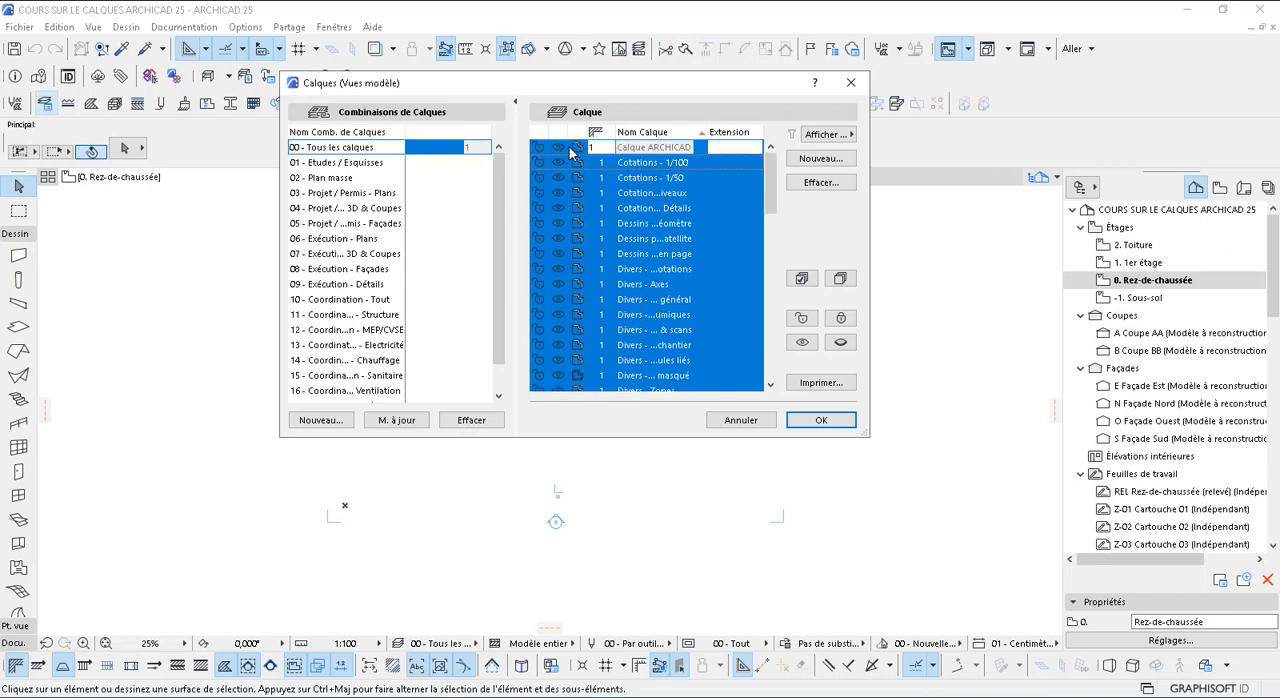
left_click(699, 149, "ctrl")
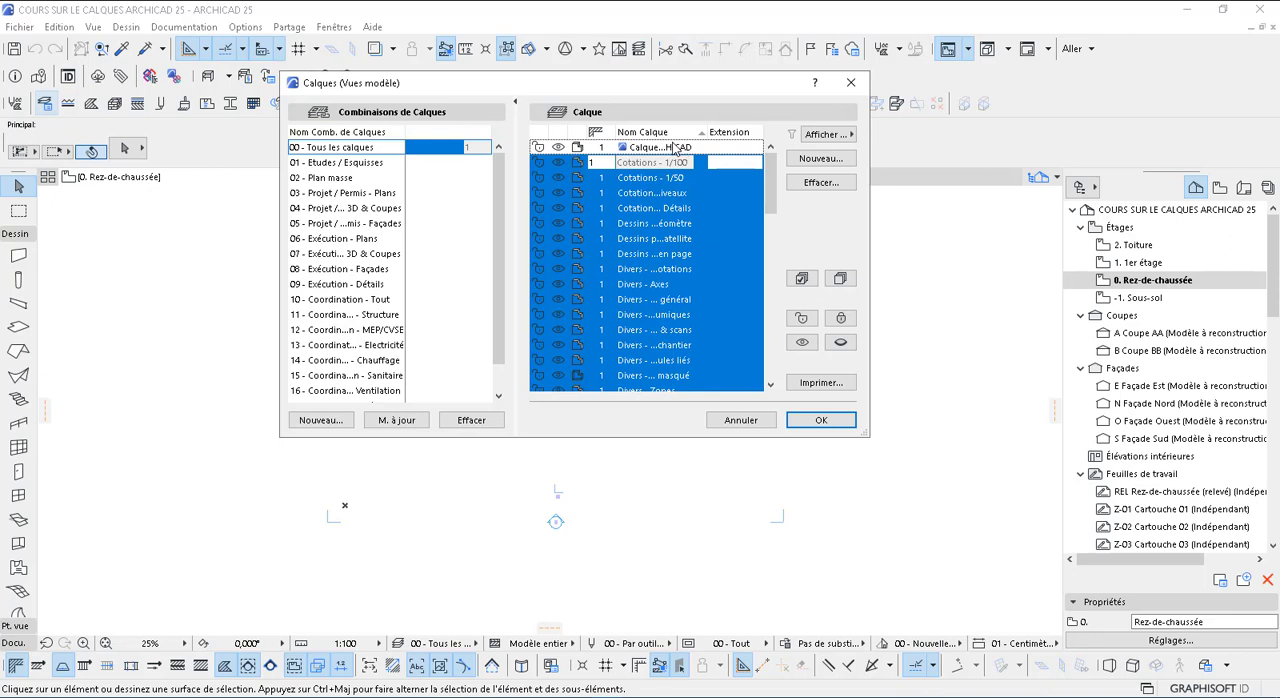
left_click(828, 186)
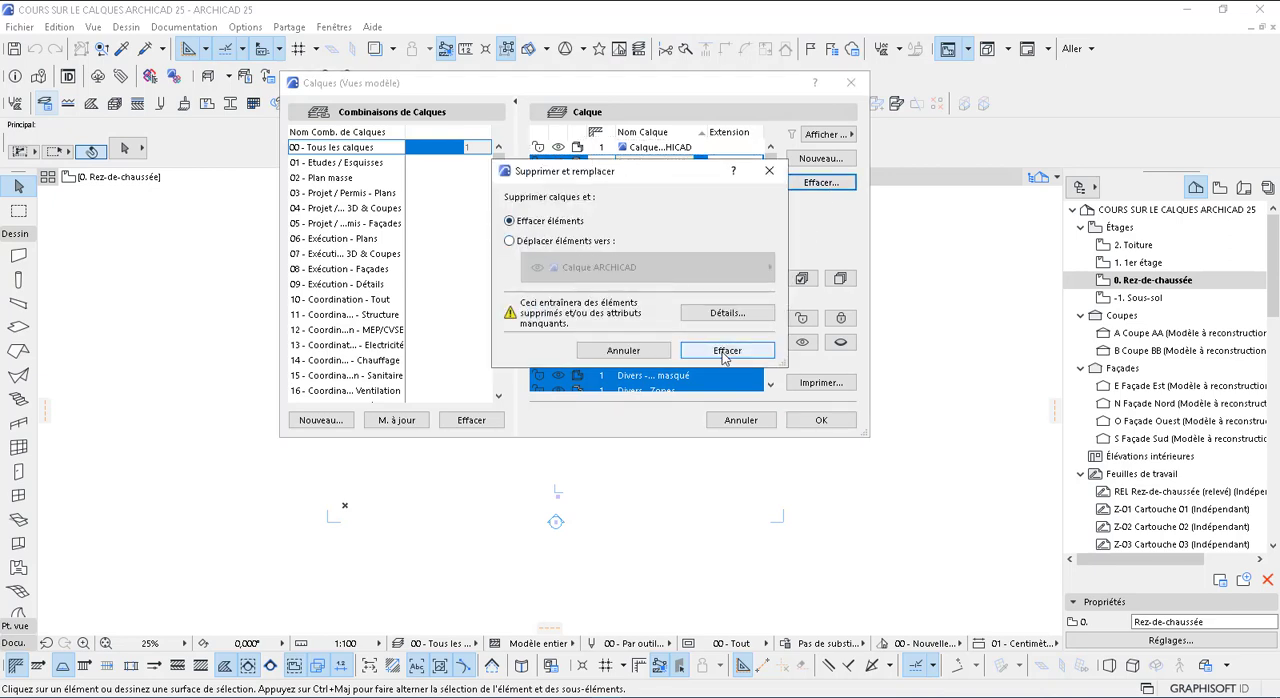
left_click(725, 351)
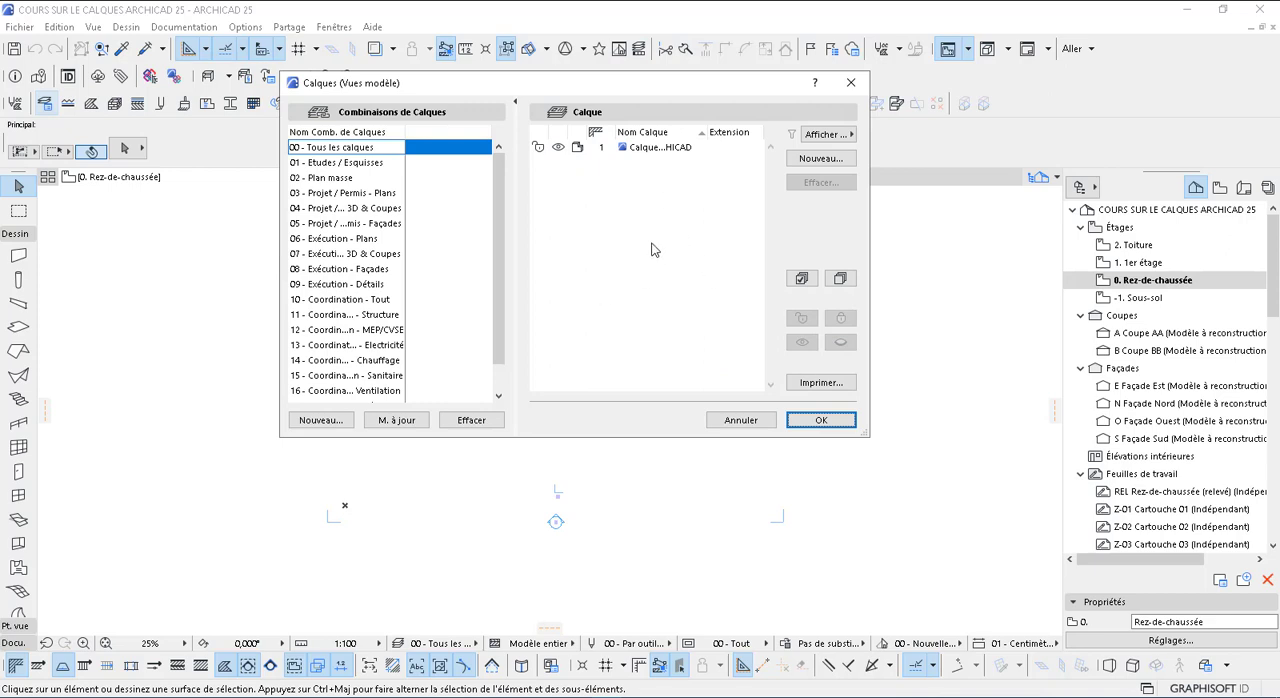
Try to delete all layer combinations from 00 - Tous les calques to 18 - Rendu 3D - Intérieur, and cancel the layer settings
left_click(338, 376)
scroll(352, 210, "down", 2)
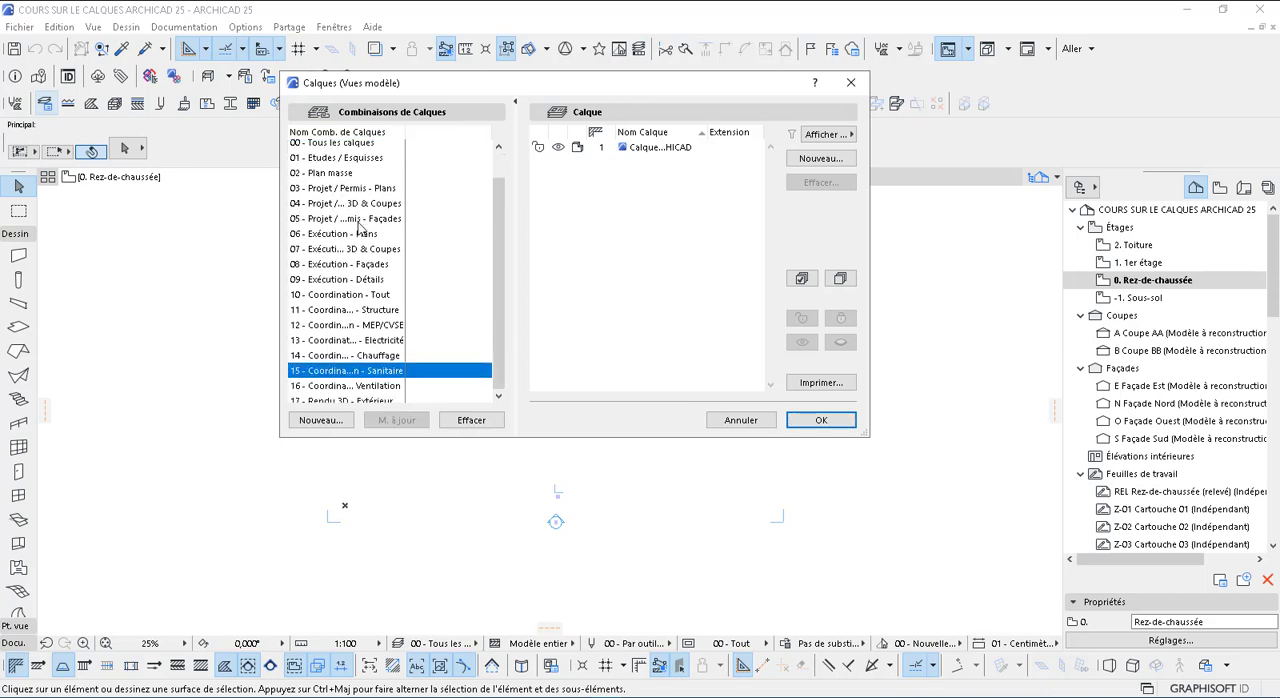
scroll(365, 205, "up", 2)
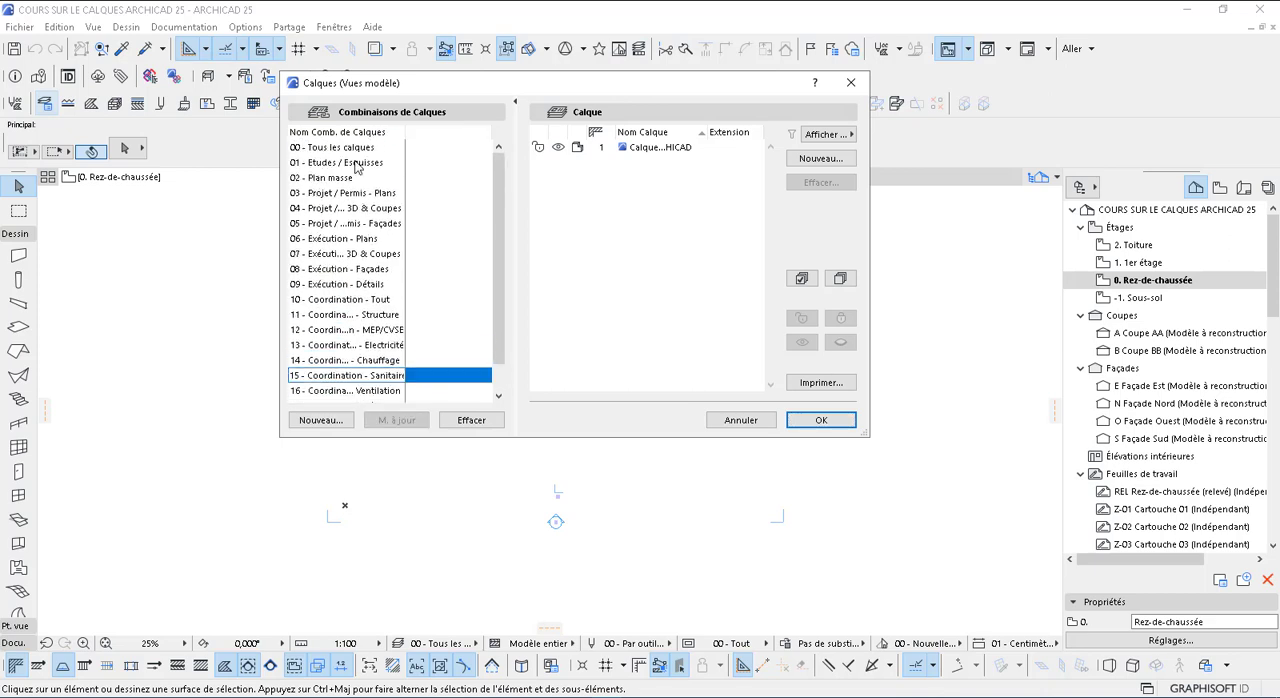
left_click(323, 150)
scroll(360, 325, "down", 2)
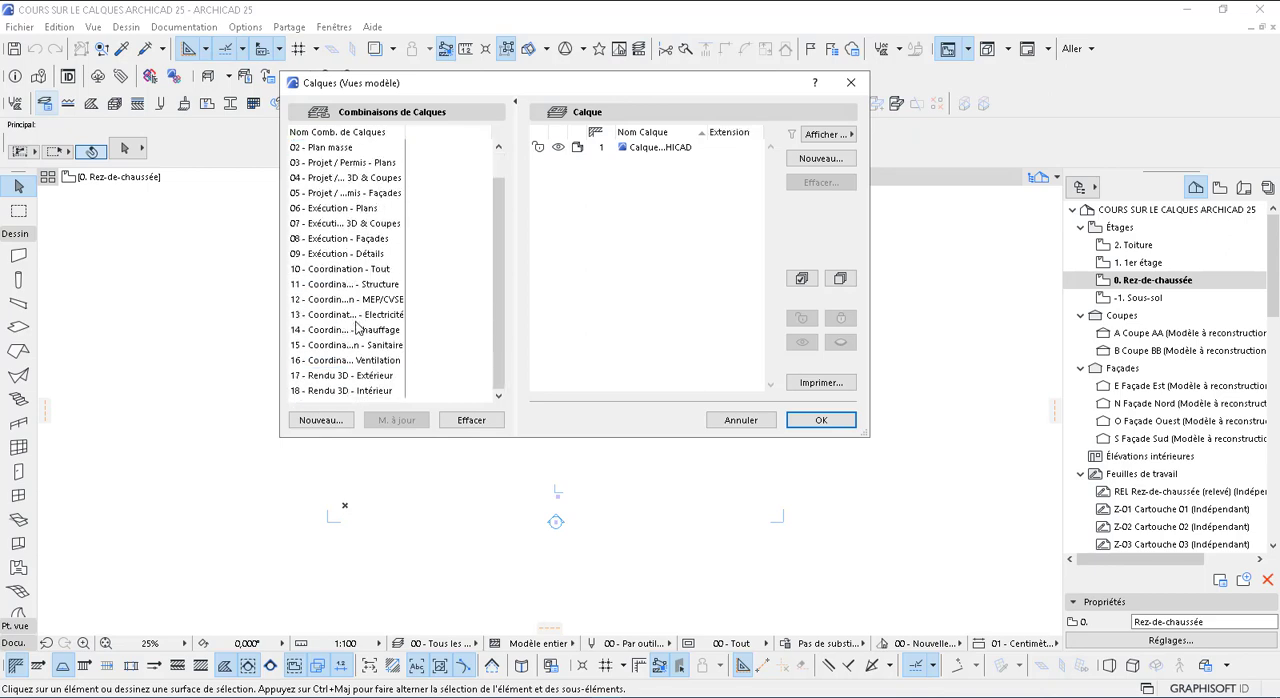
left_click(329, 395, "shift")
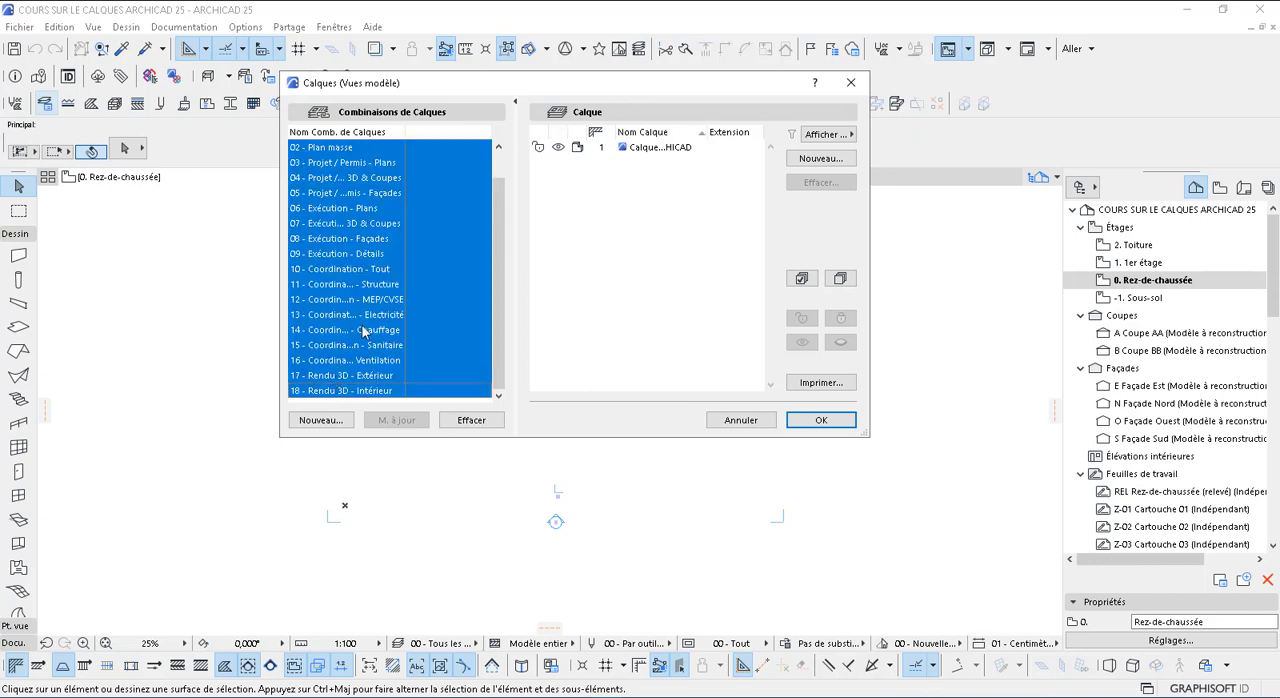
scroll(347, 181, "up", 1)
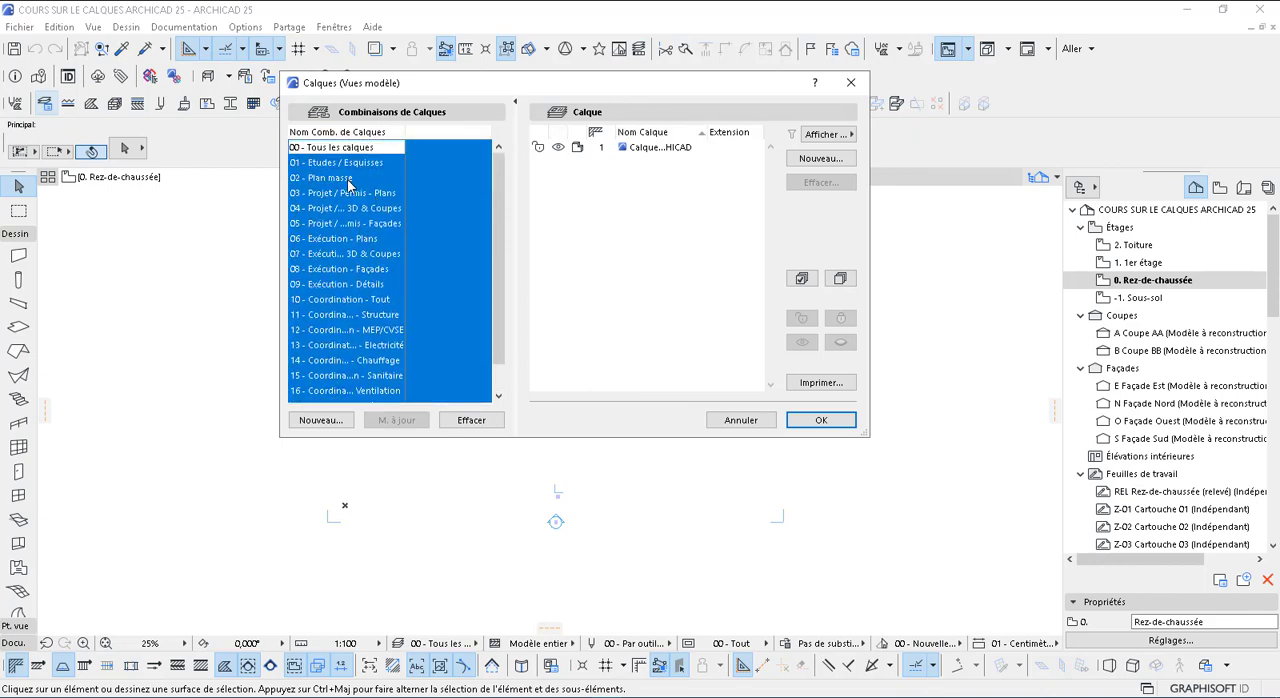
left_click(468, 421)
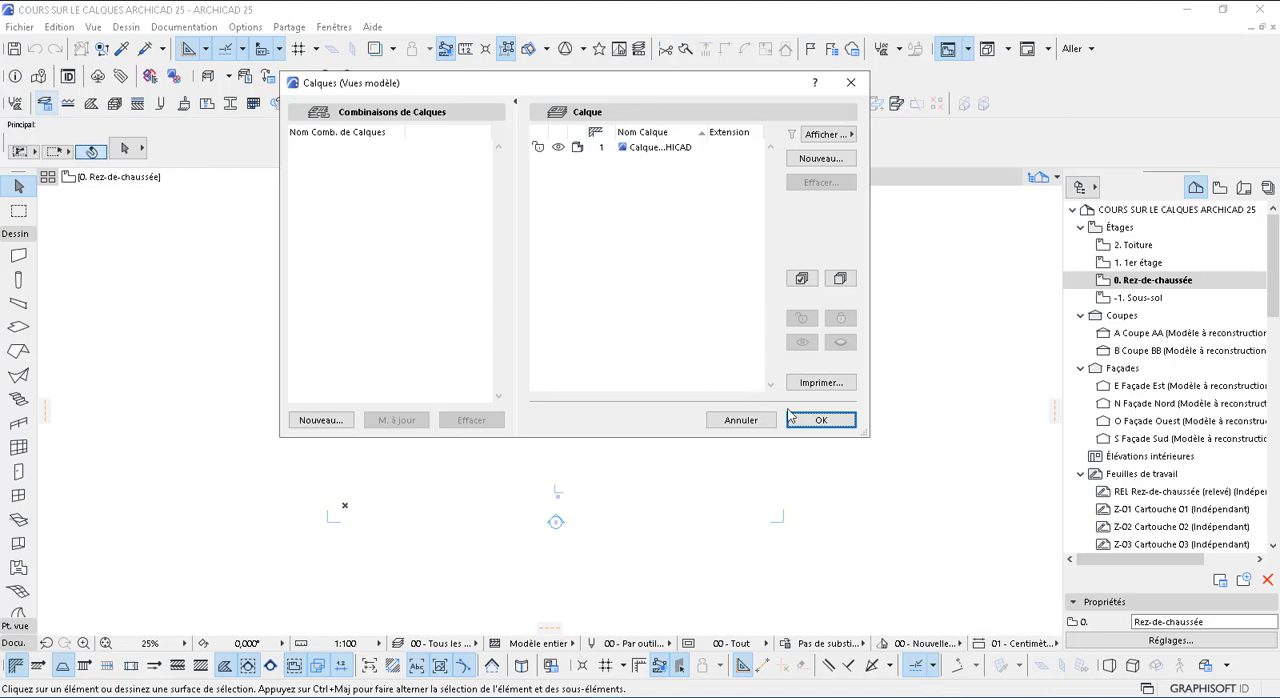
left_click(746, 421)
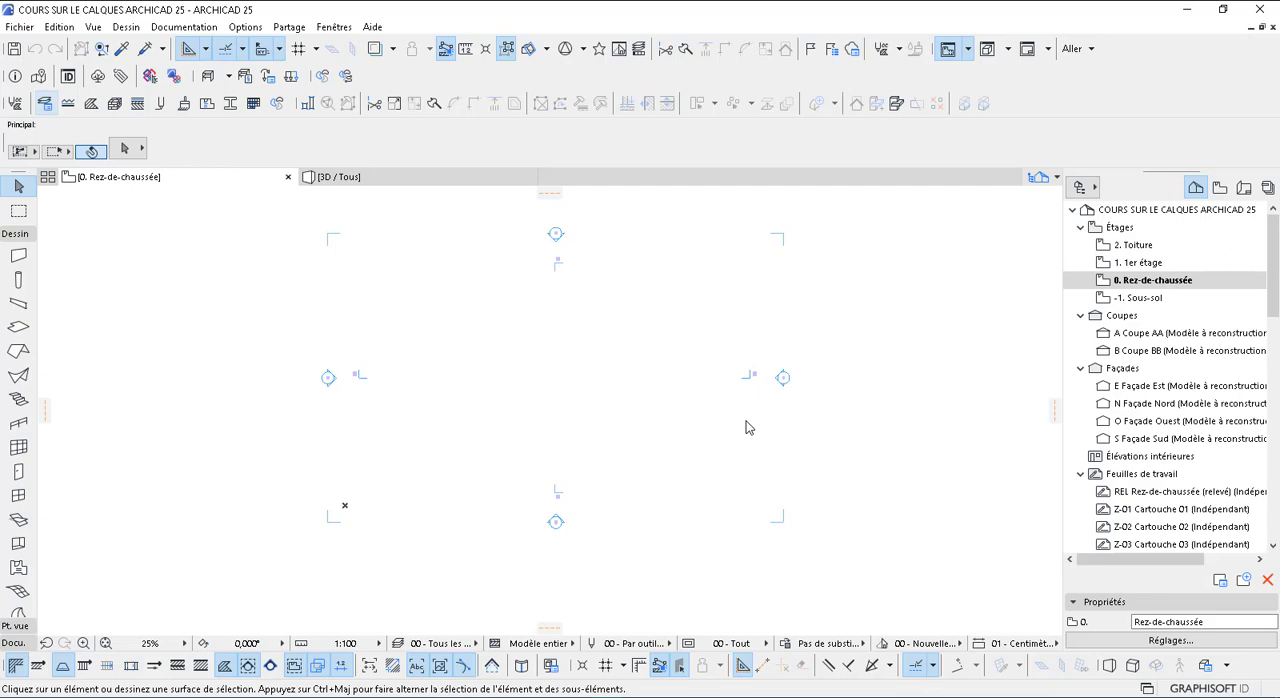
Select all layers from Cotations - 1/100 to Textes - 1/50 in the layer settings
key("ctrl+l")
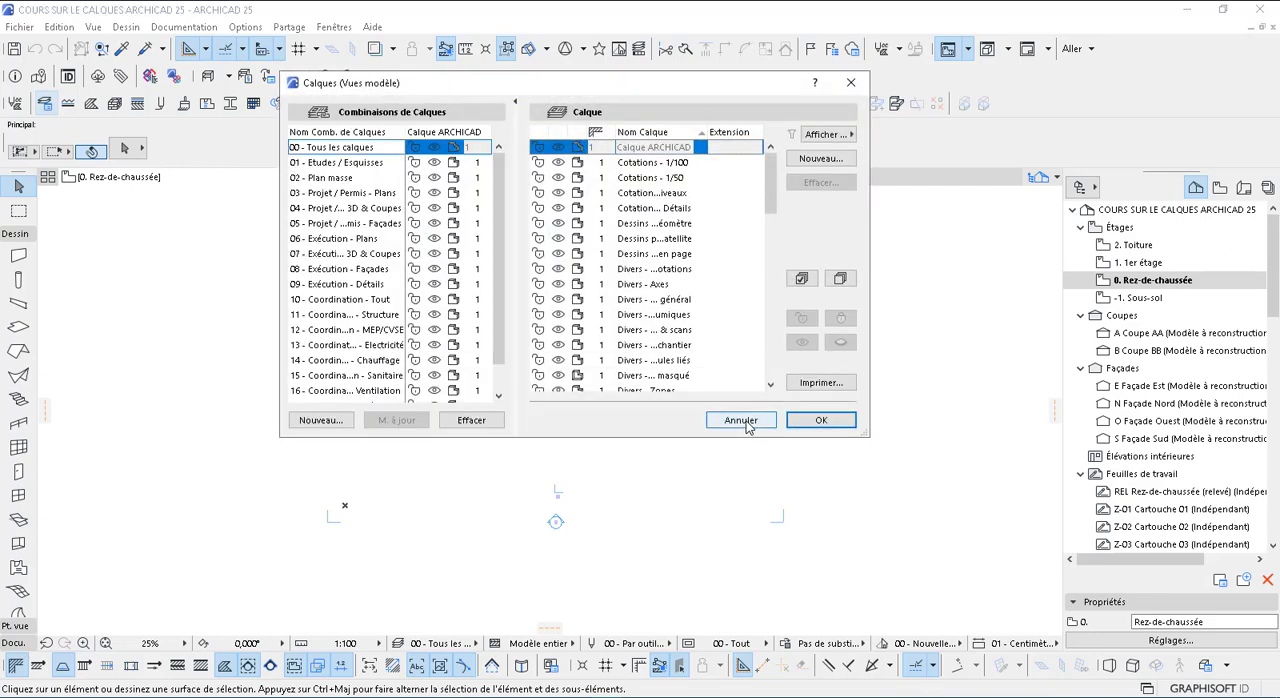
left_click(624, 165)
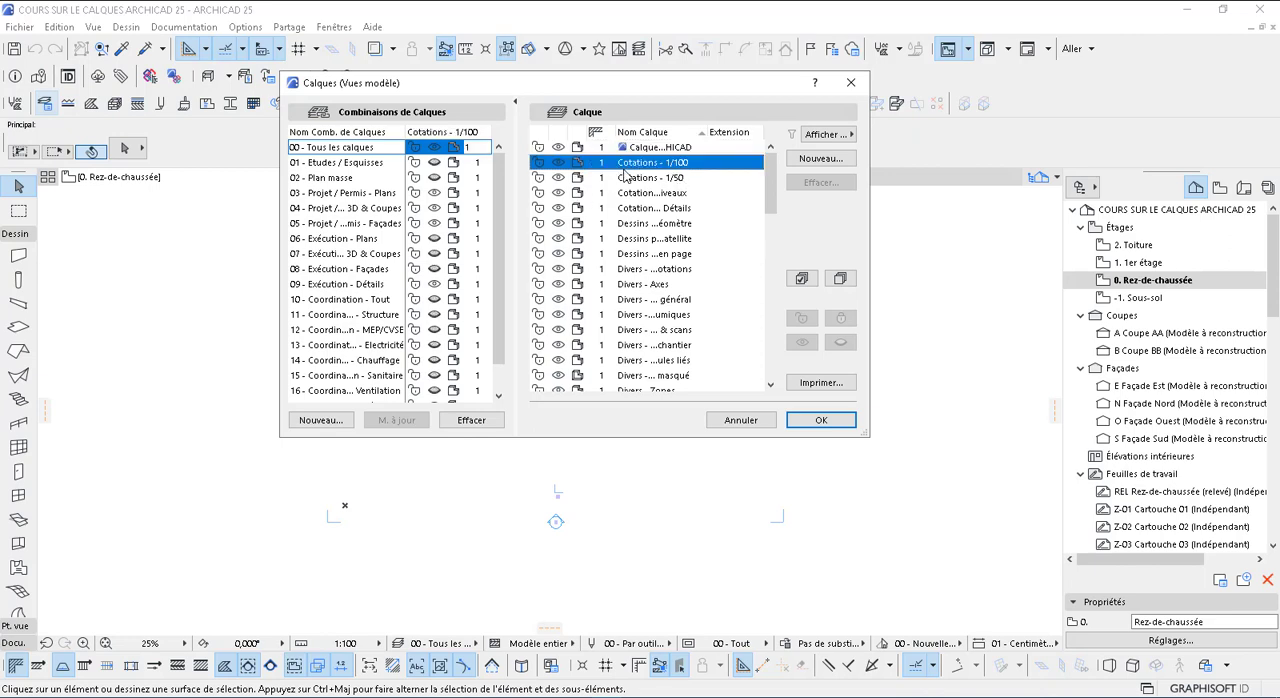
scroll(645, 345, "down", 10)
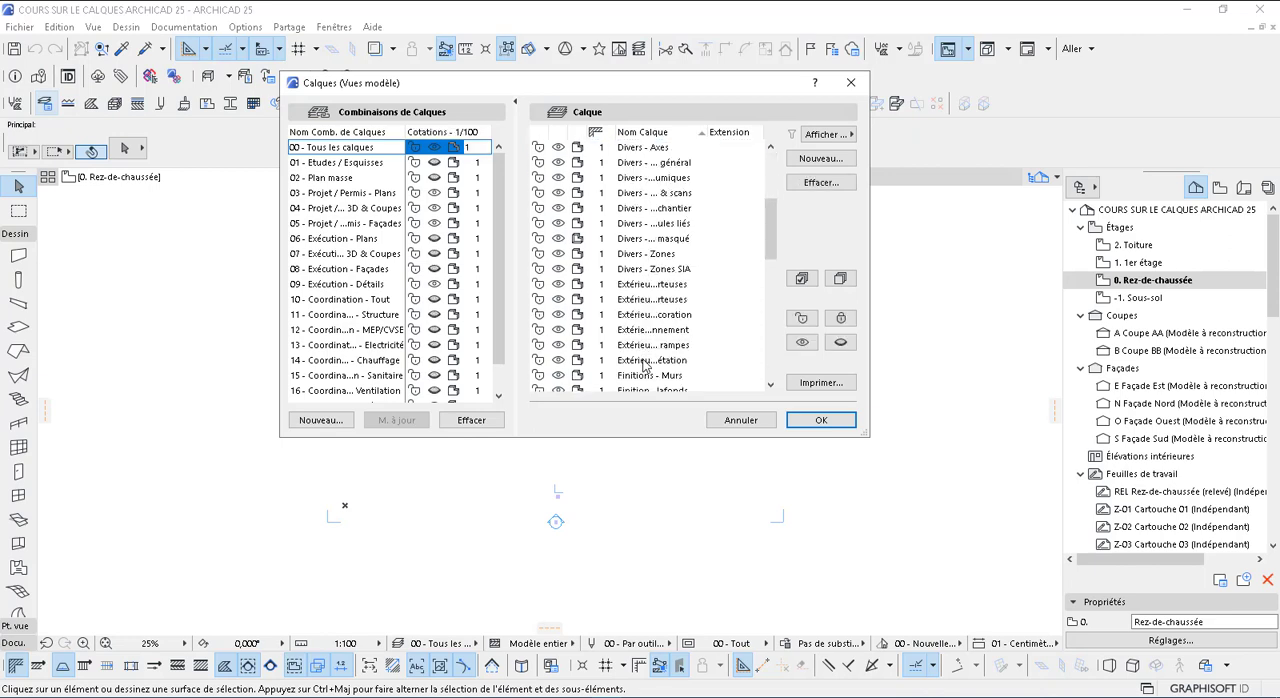
scroll(645, 367, "down", 8)
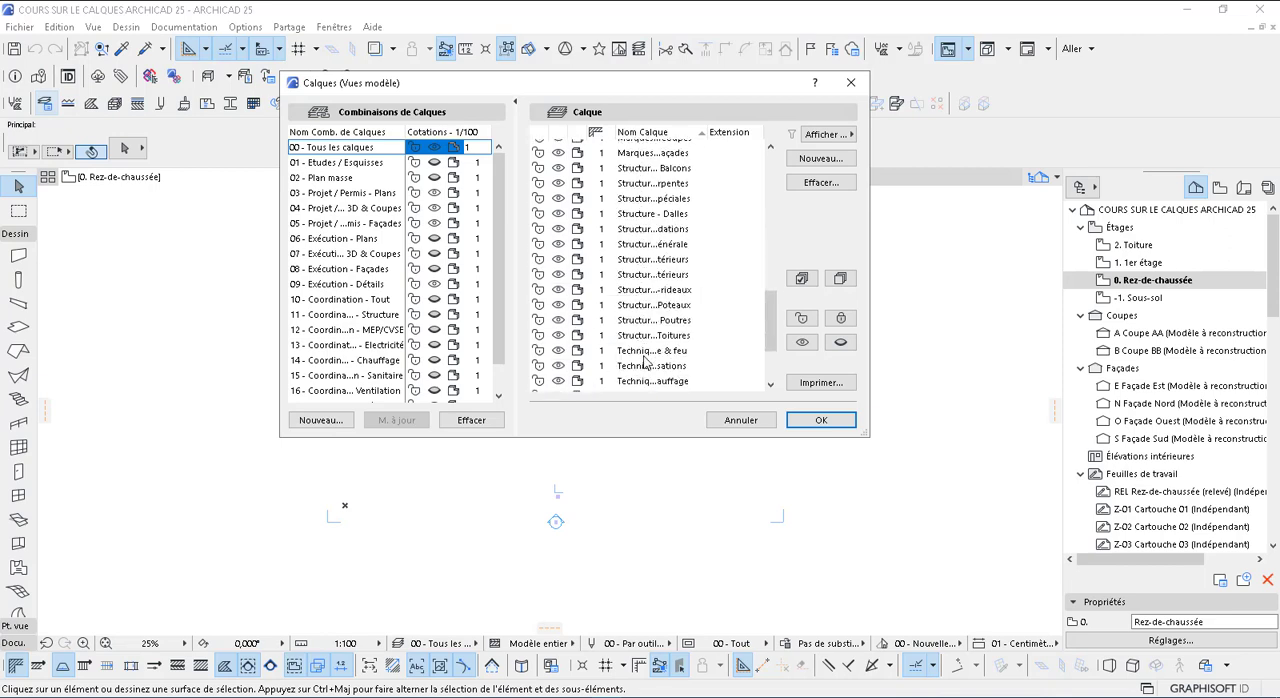
scroll(670, 262, "up", 18)
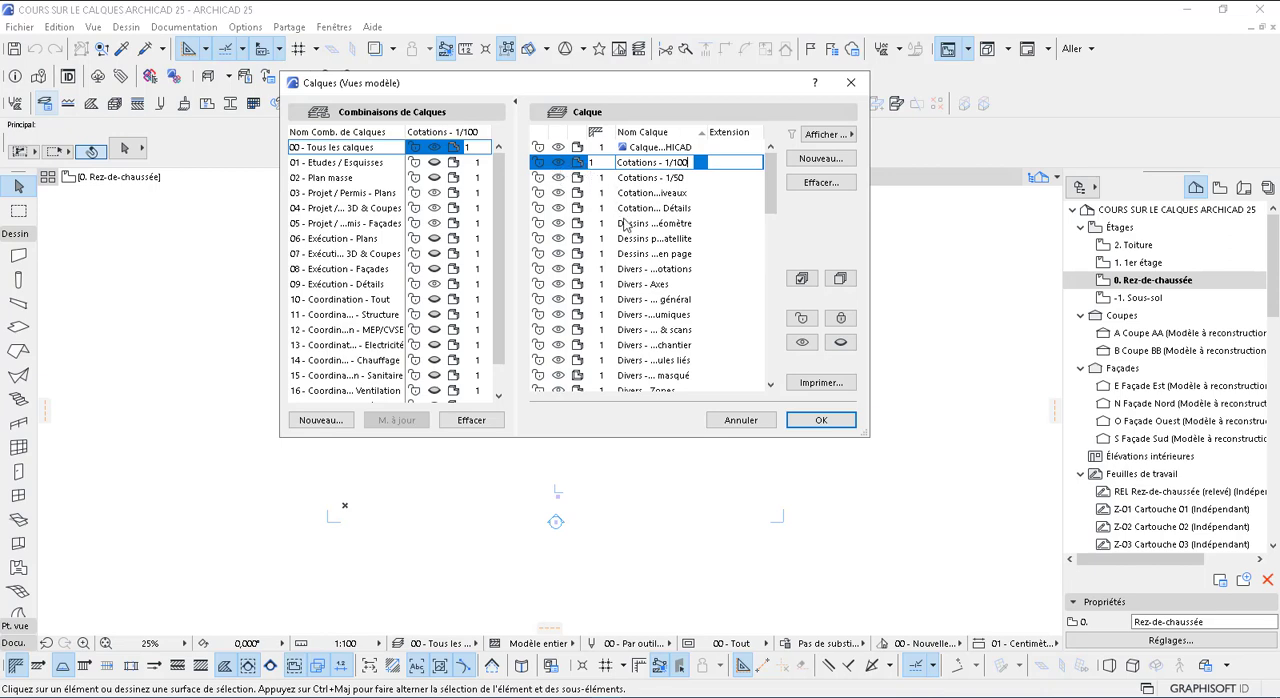
scroll(645, 260, "down", 6)
scroll(660, 358, "down", 2)
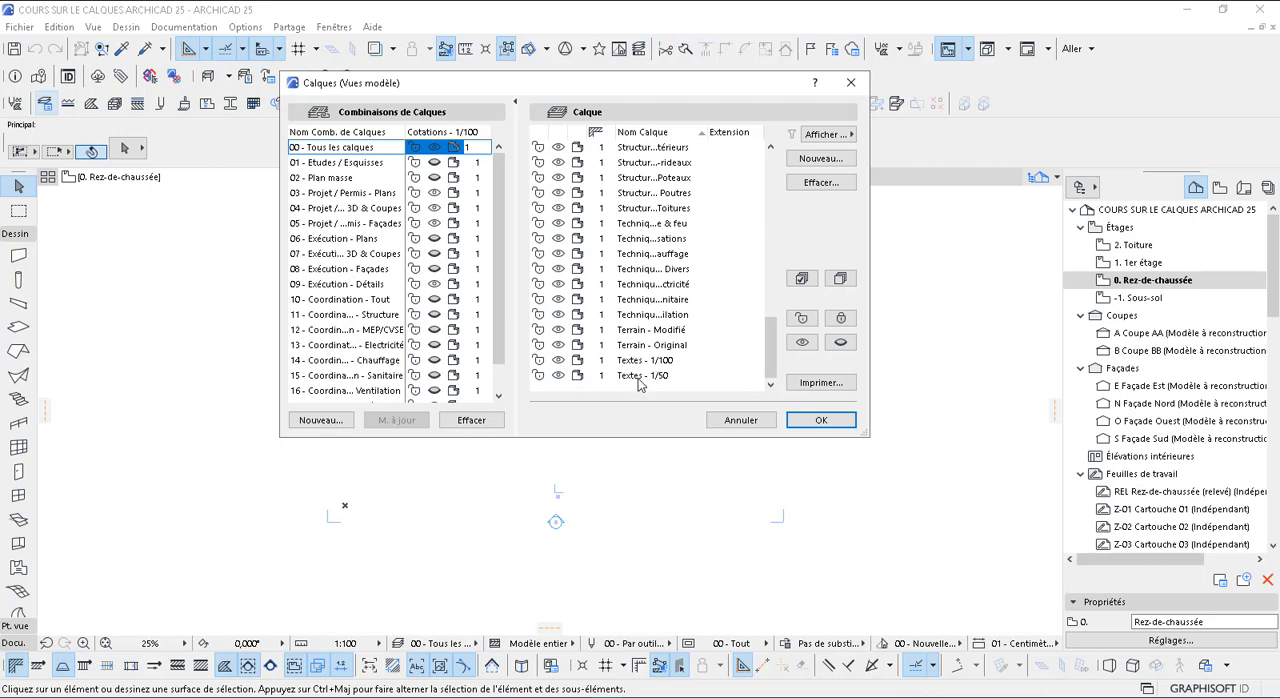
key("ctrl+a")
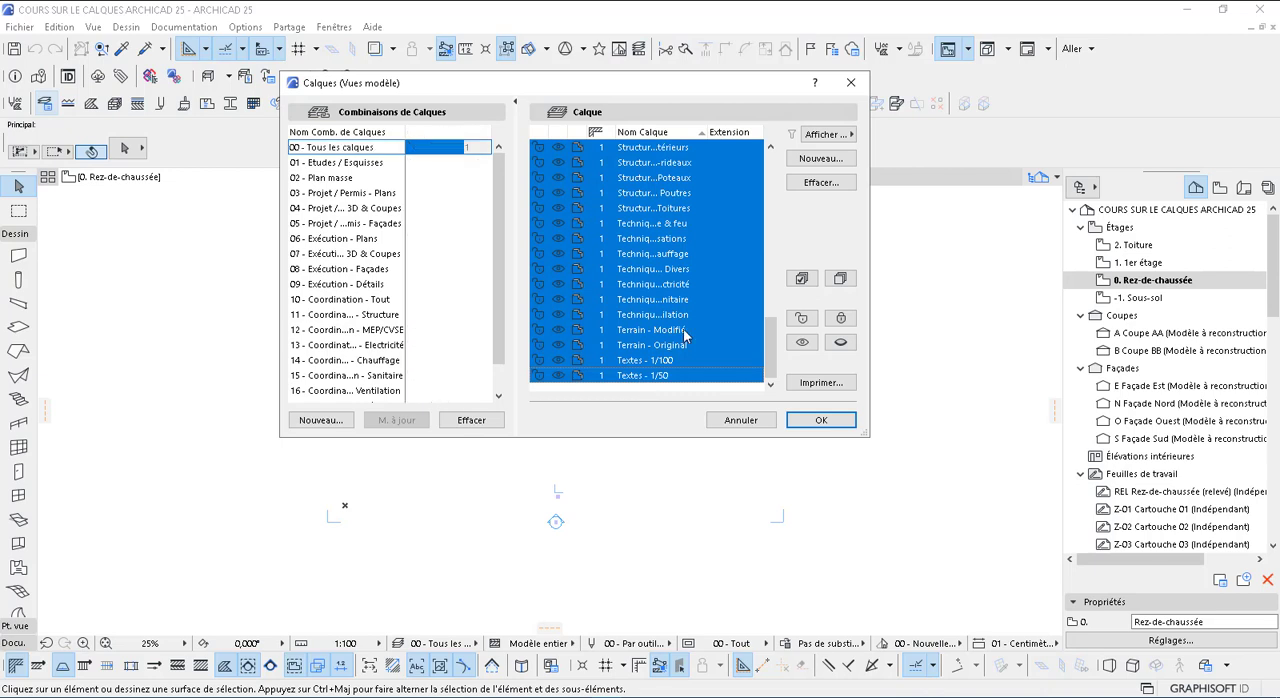
scroll(700, 280, "up", 8)
scroll(741, 215, "up", 5)
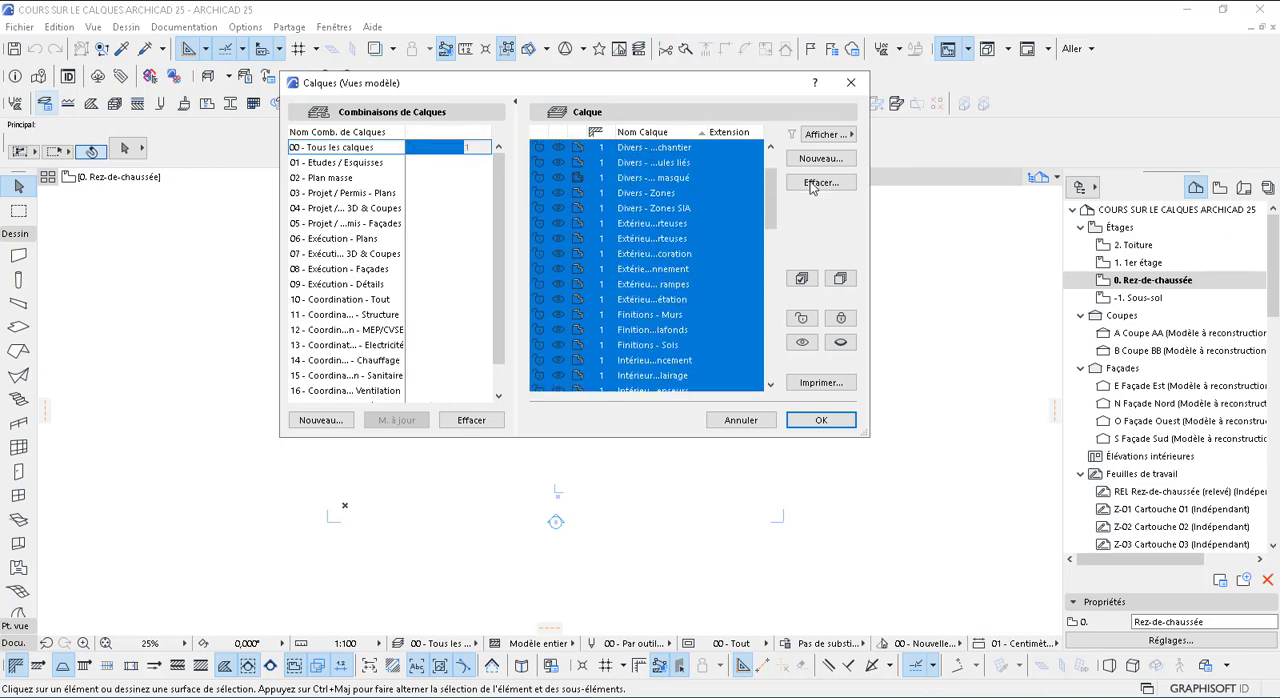
Try to delete the selected layers by moving their elements to Calque ARCHICAD, and cancel the deletion
left_click(812, 184)
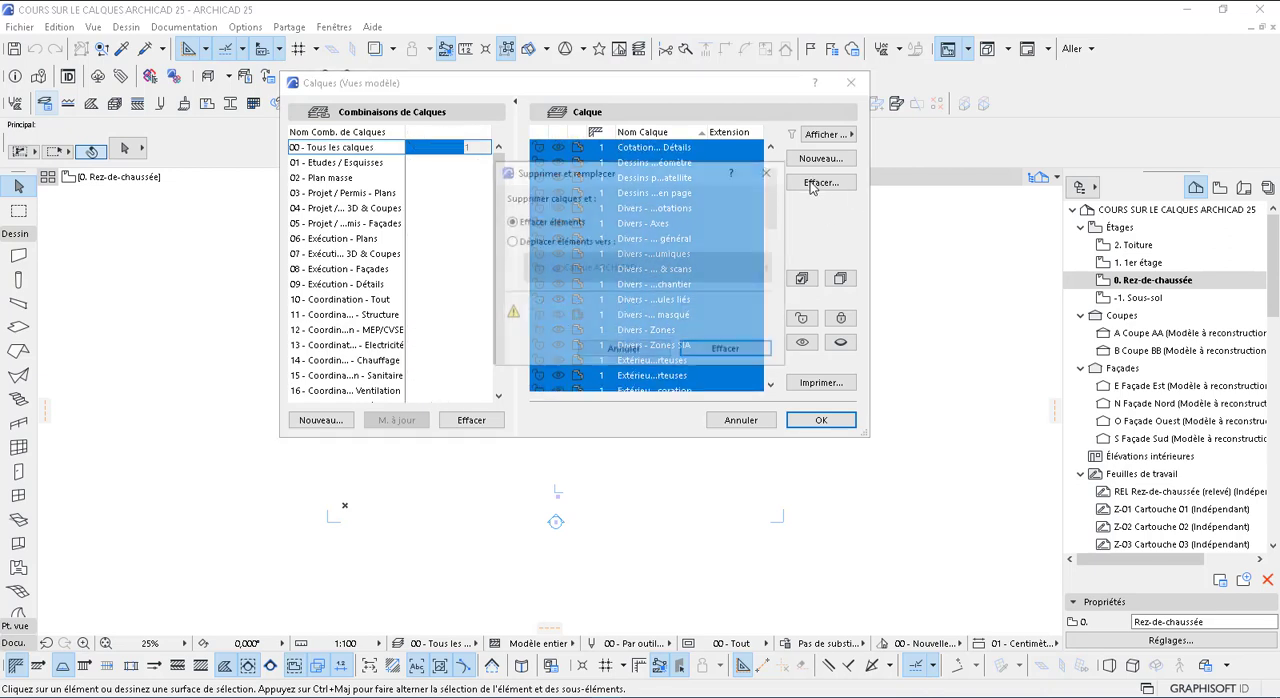
left_click(514, 246)
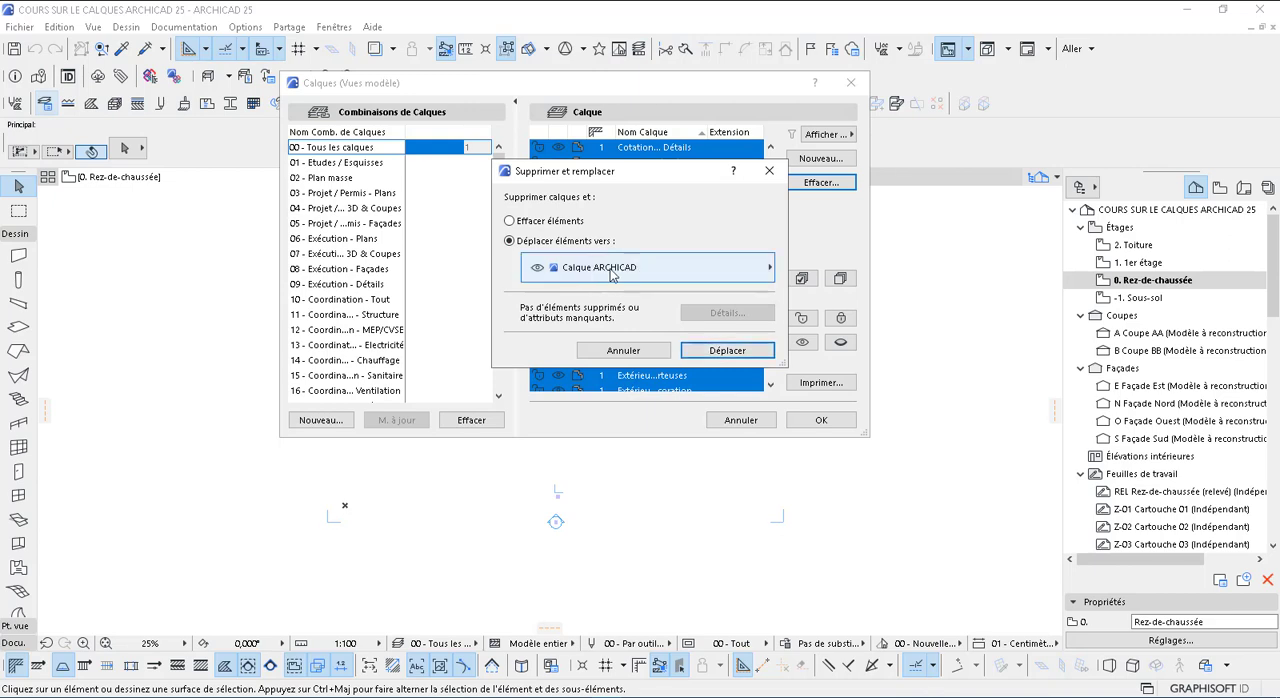
left_click(704, 264)
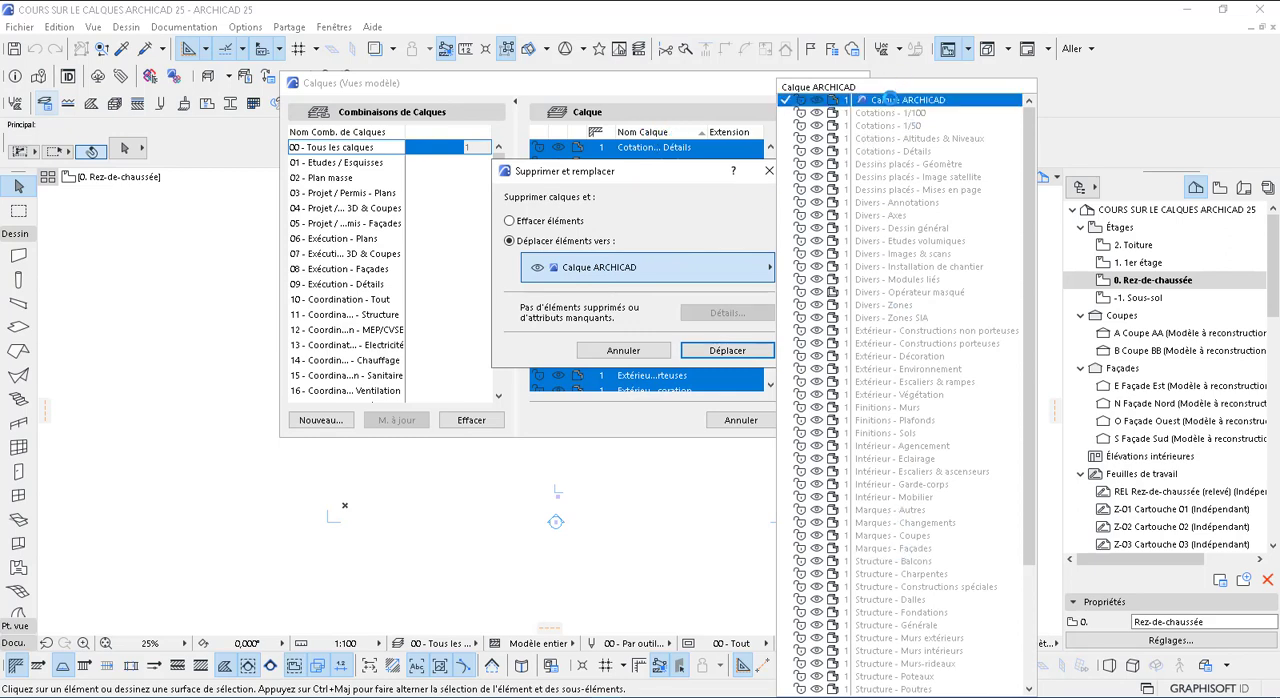
left_click(890, 100)
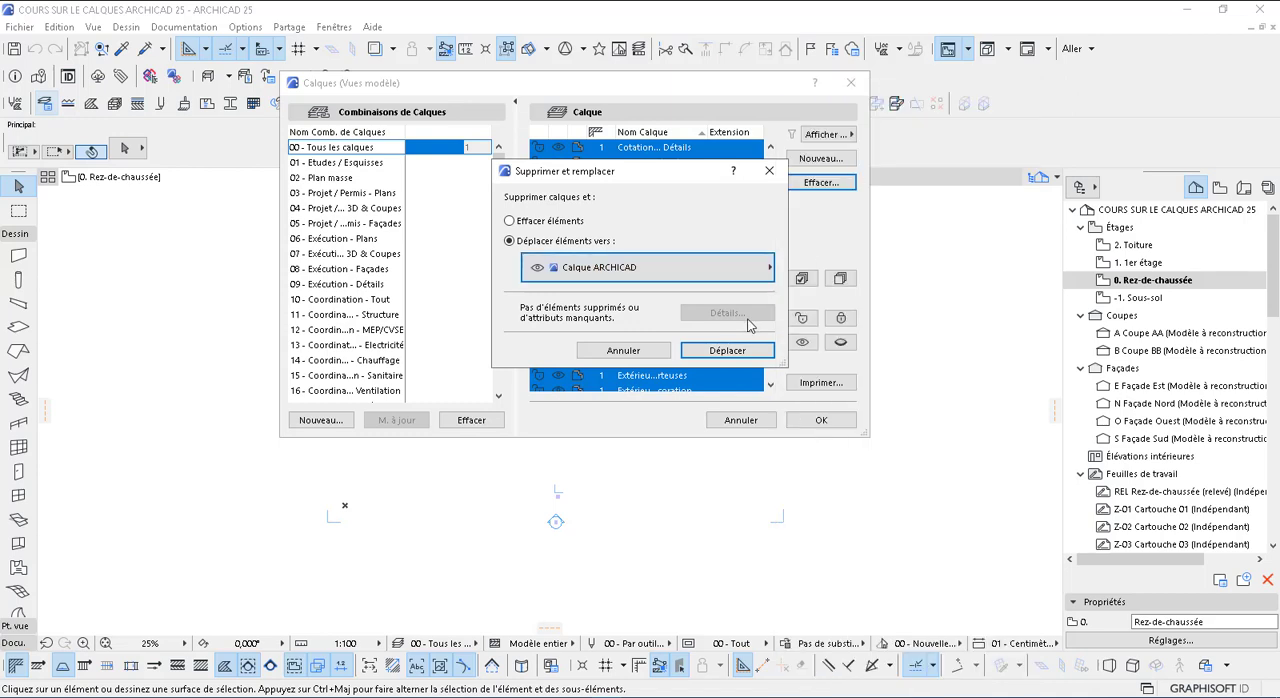
left_click(648, 353)
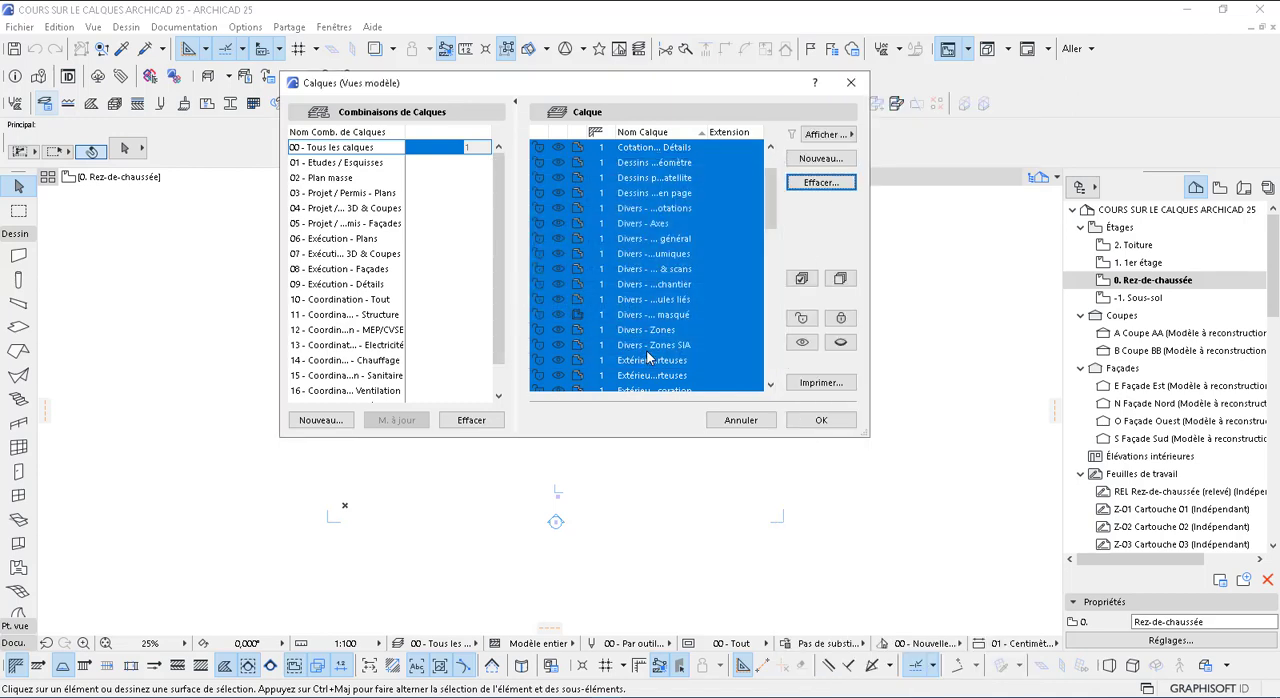
Delete the selected layers along with their elements, and delete all layer combinations from 00 - Tous les calques to 18 - Rendu 3D - Intérieur
left_click(824, 183)
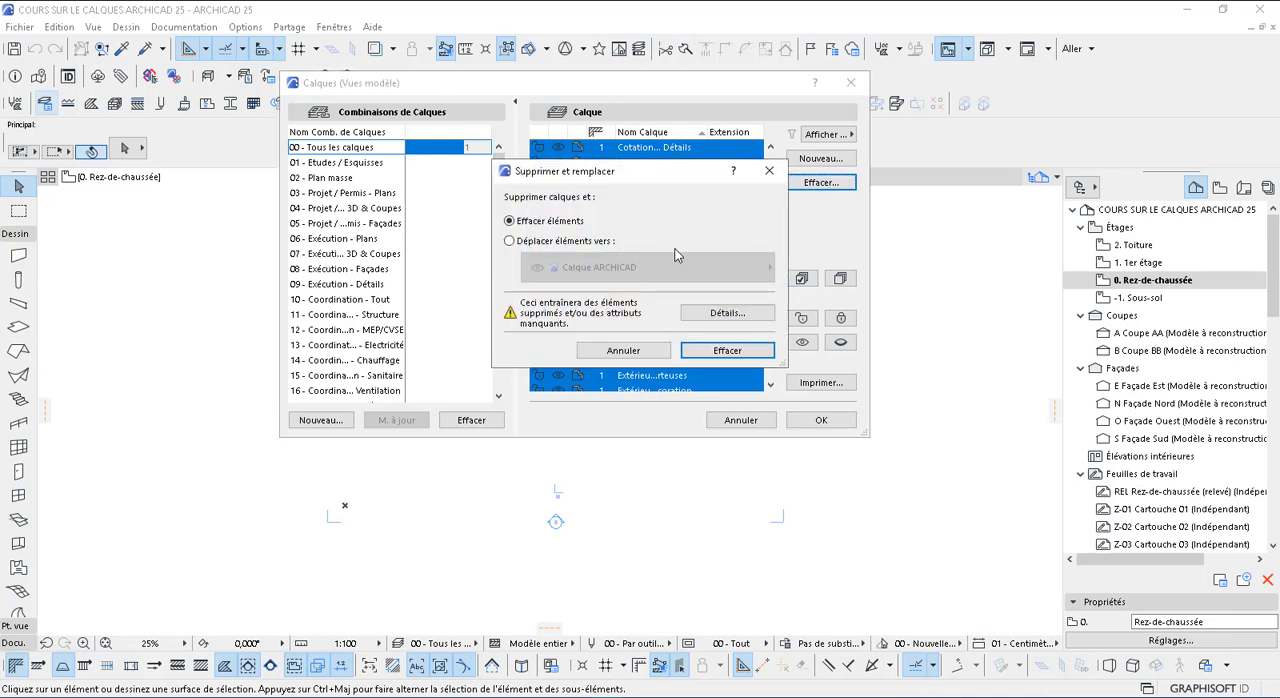
left_click(723, 352)
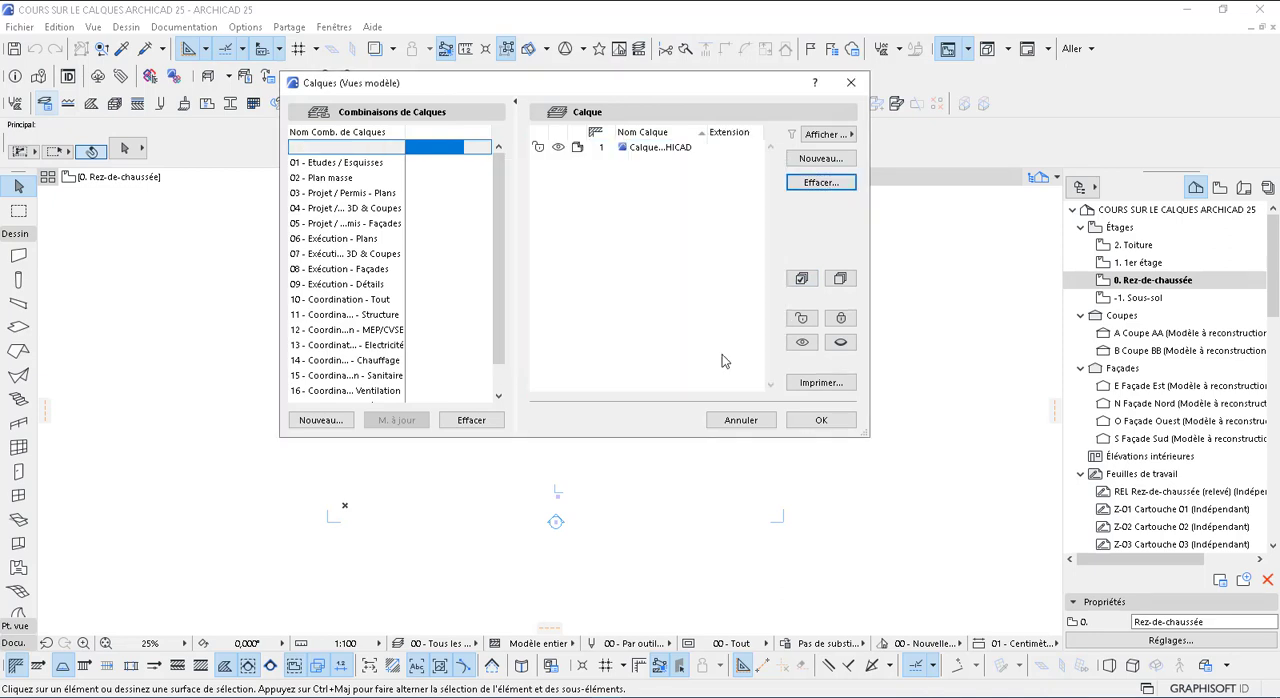
left_click(312, 163)
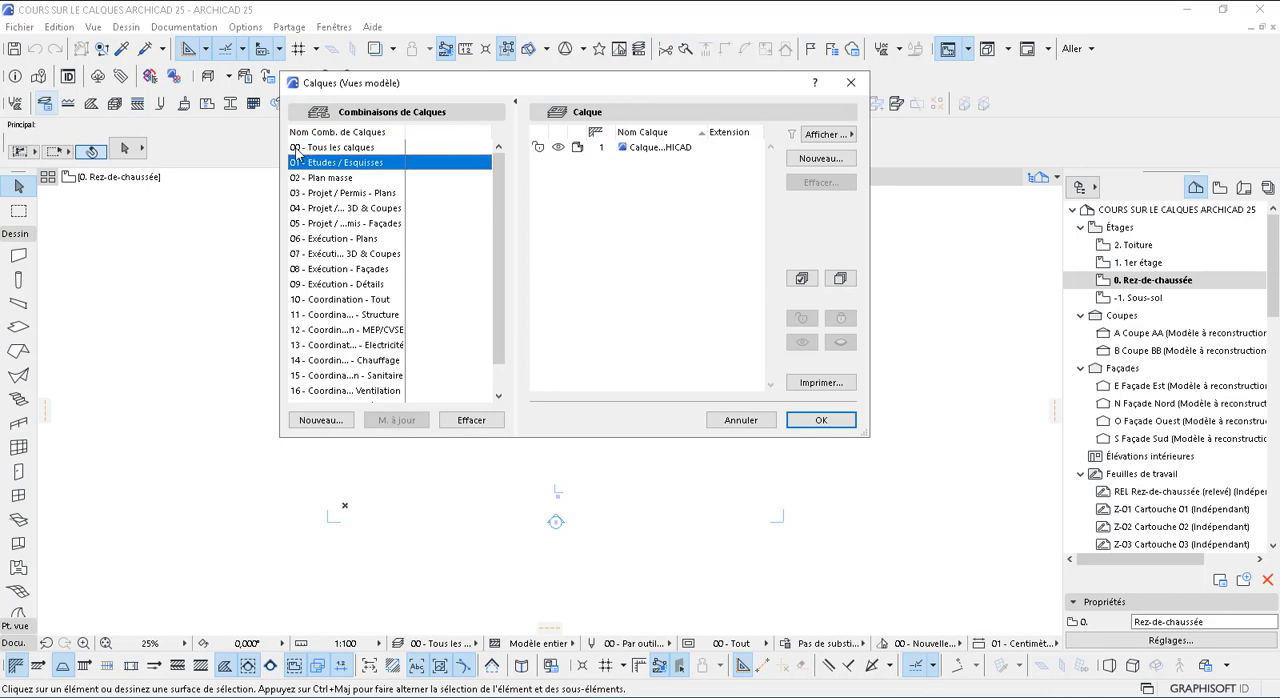
scroll(323, 352, "down", 1)
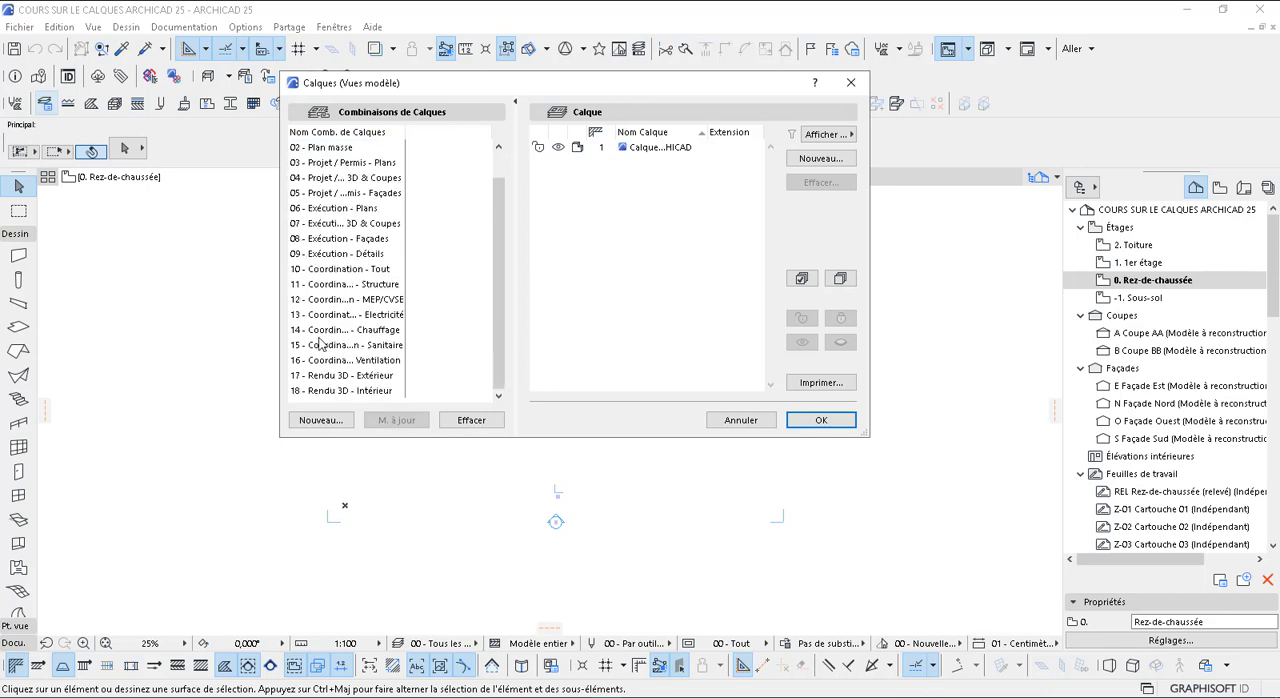
left_click(310, 390, "shift")
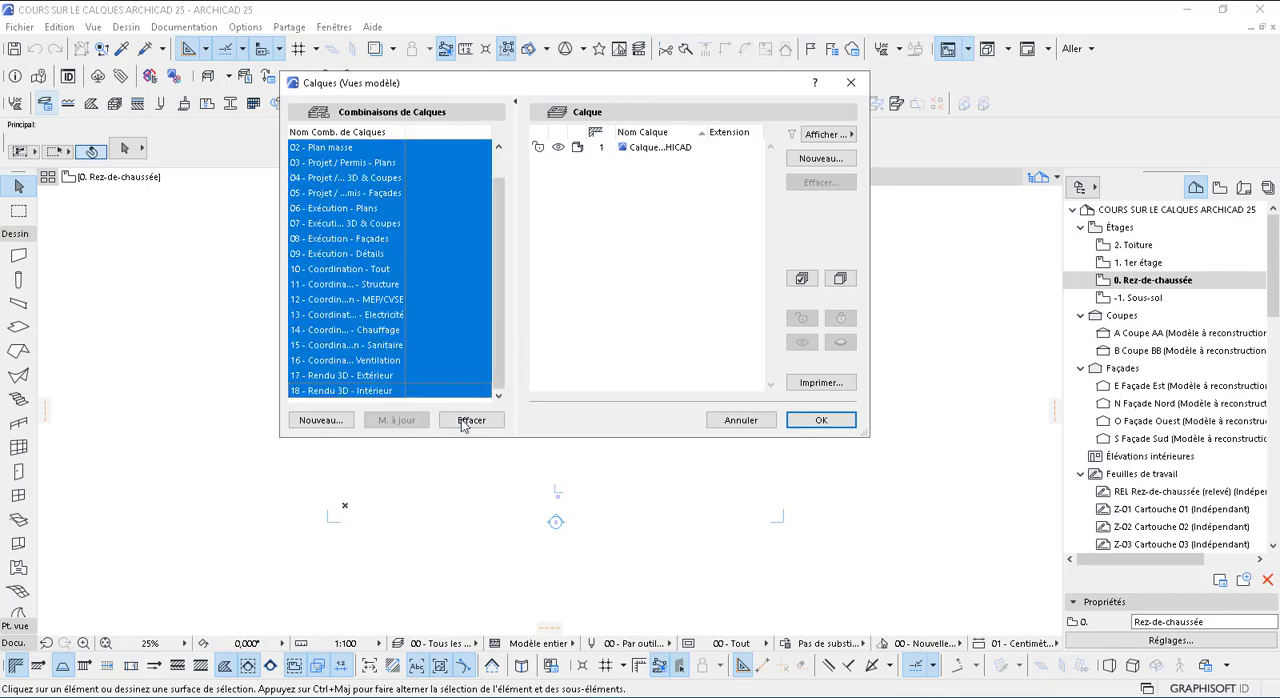
left_click(468, 420)
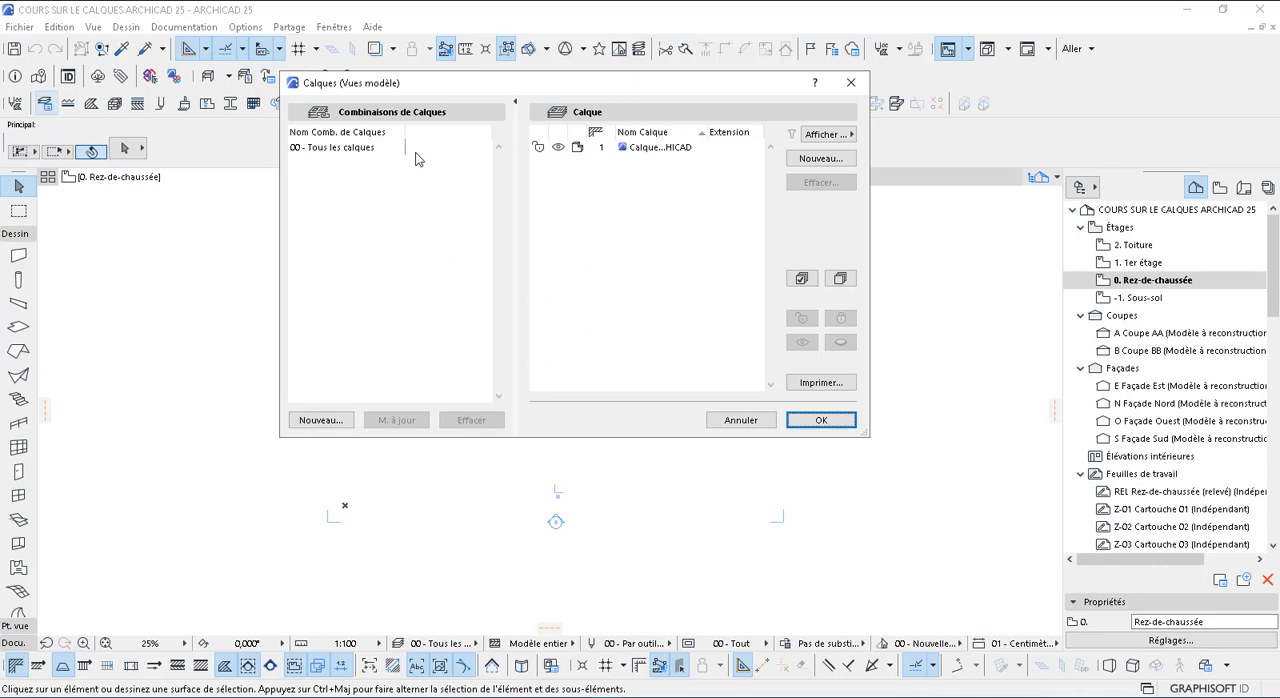
left_click(320, 152)
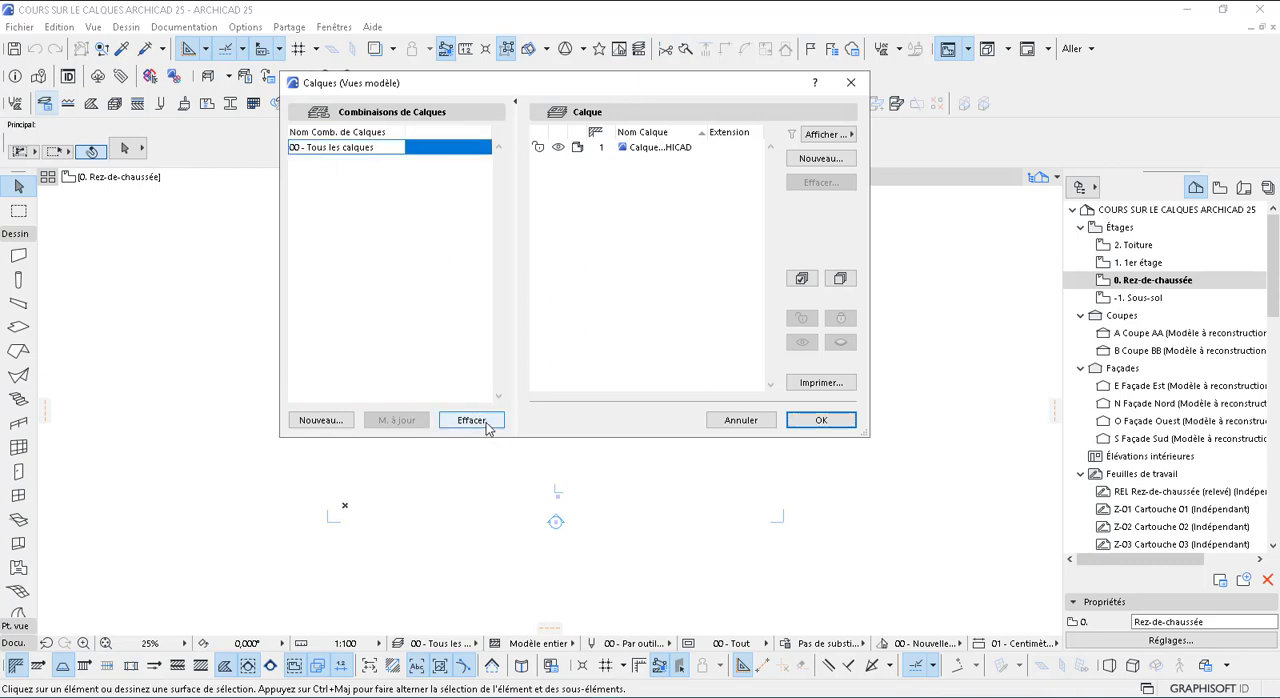
left_click(489, 420)
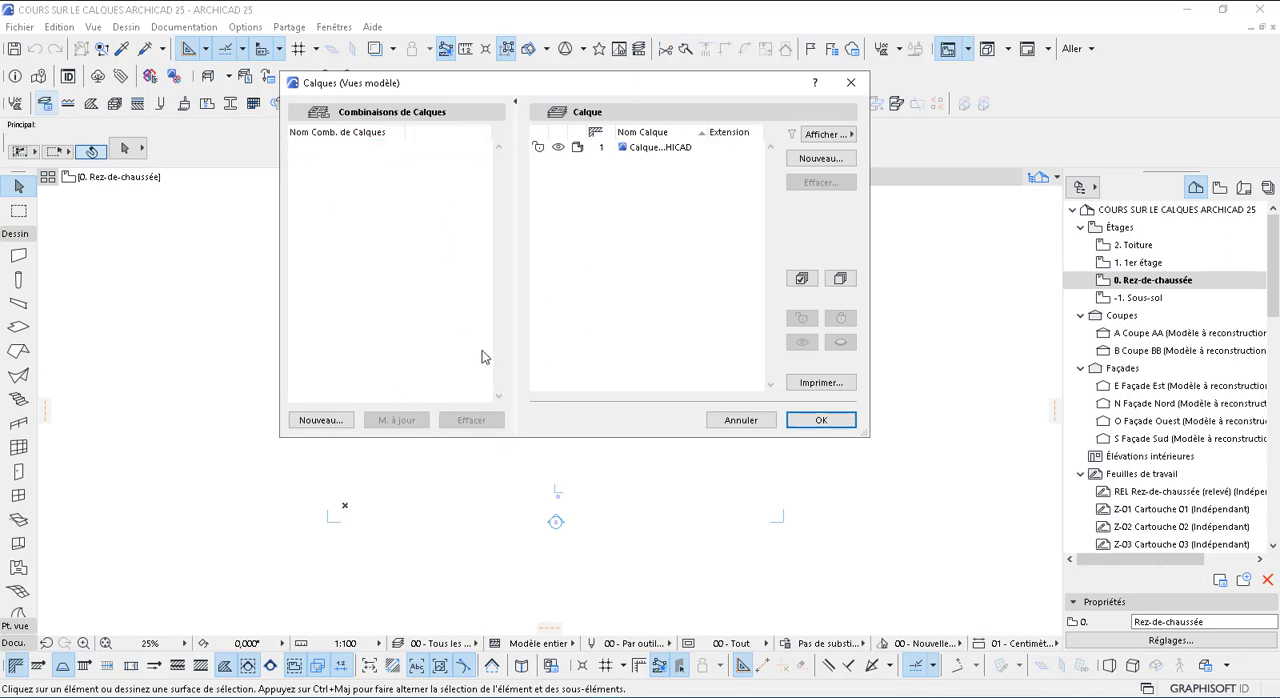
Create two new layers named MUR 15cm and DALLE in the layer settings
left_click(648, 150)
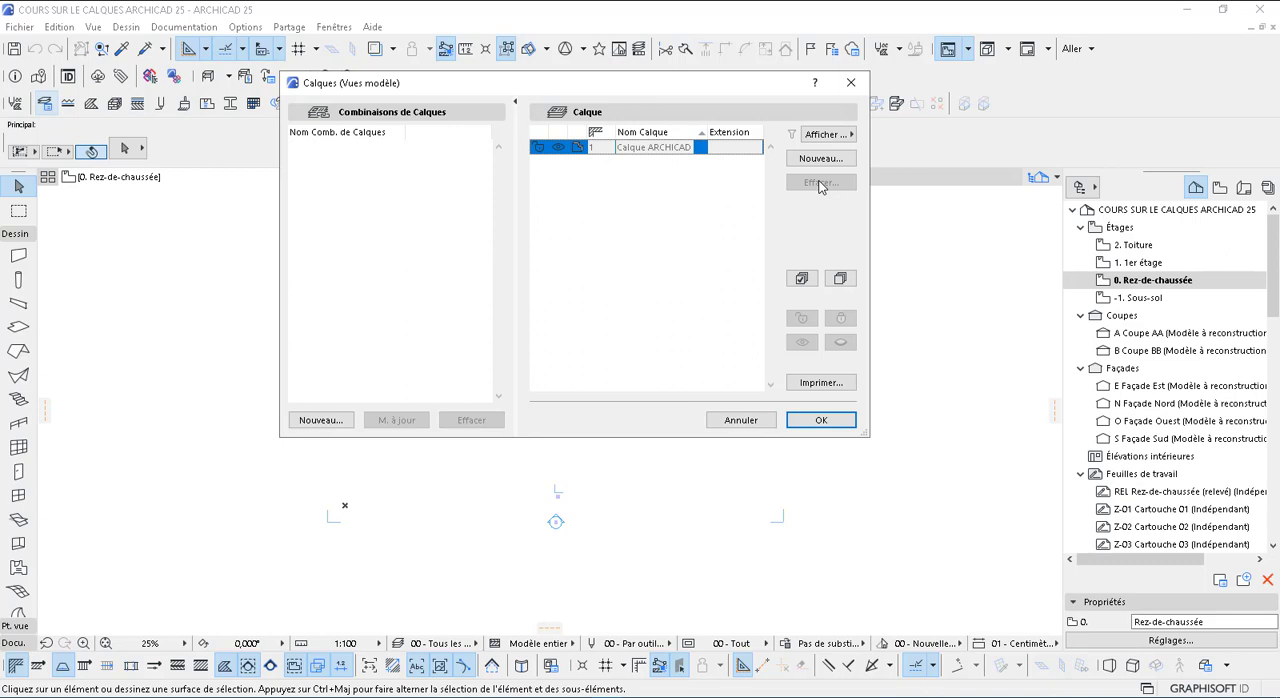
left_click(702, 202)
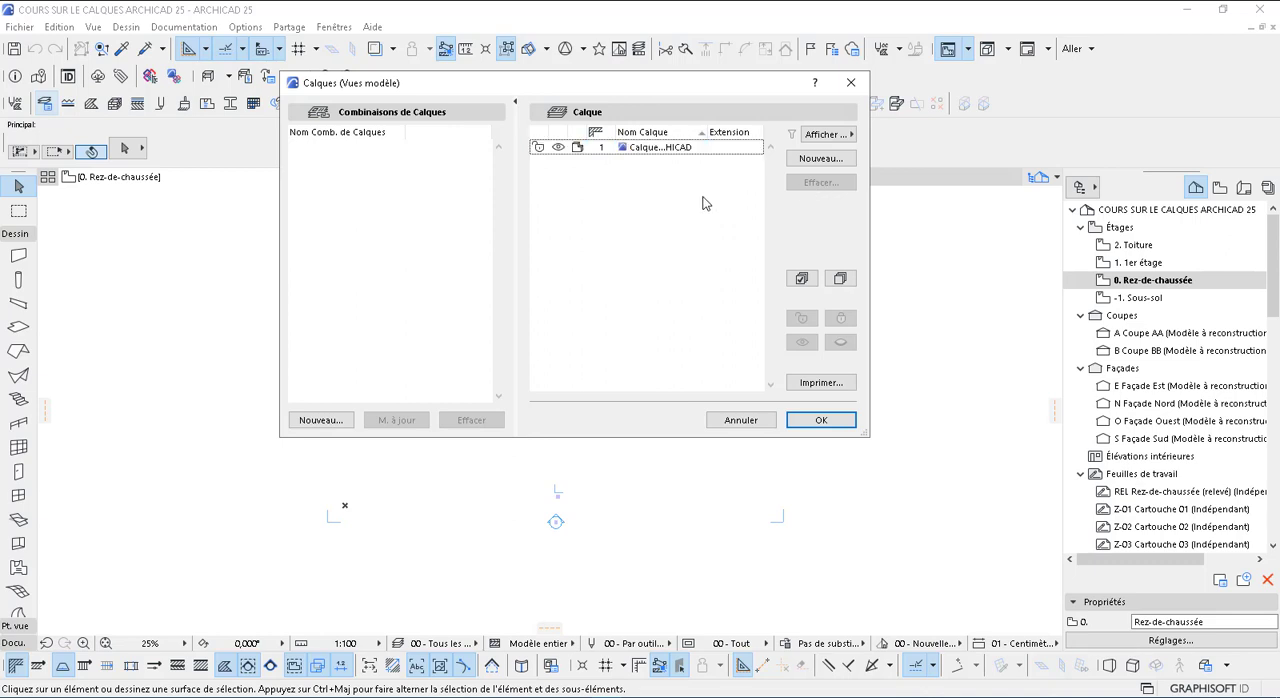
left_click(826, 159)
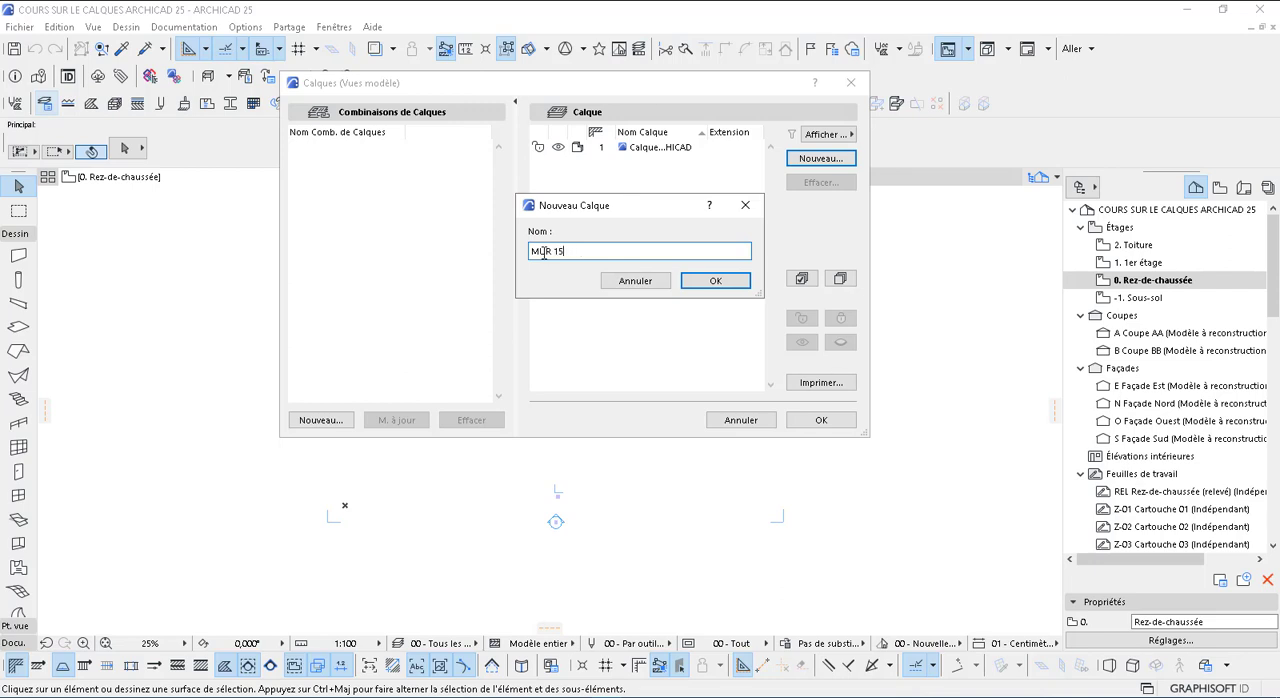
type("m")
left_click(697, 284)
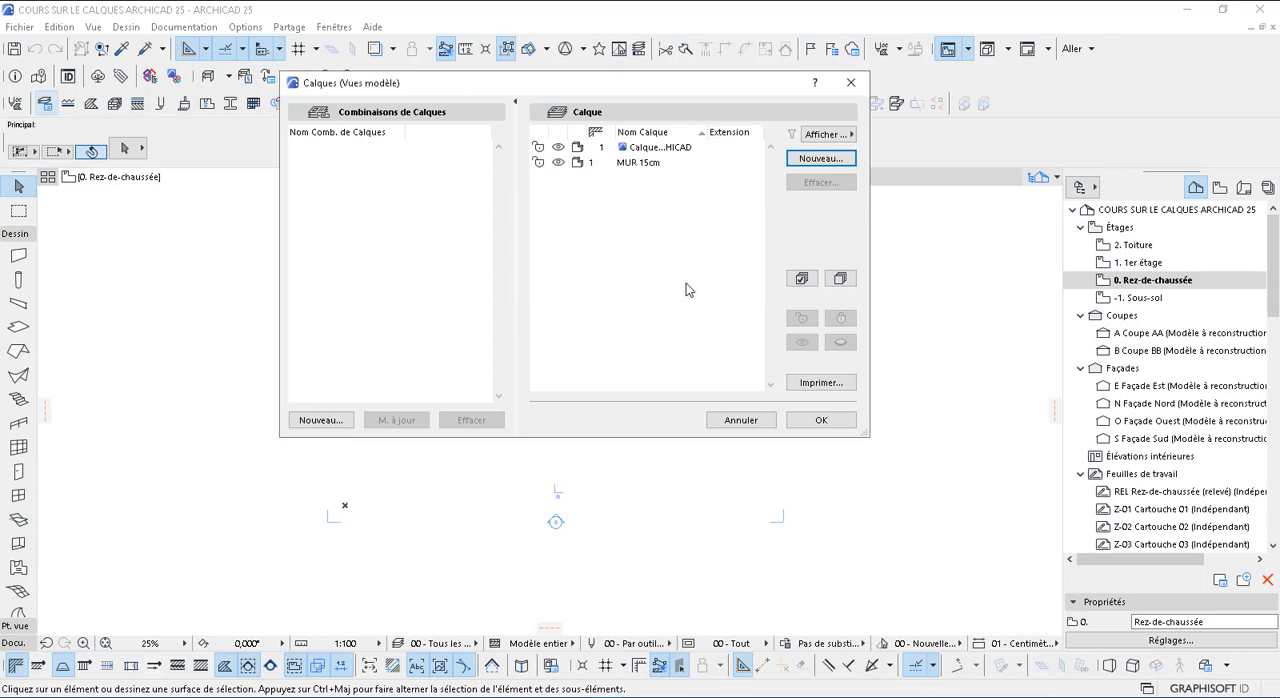
left_click(833, 160)
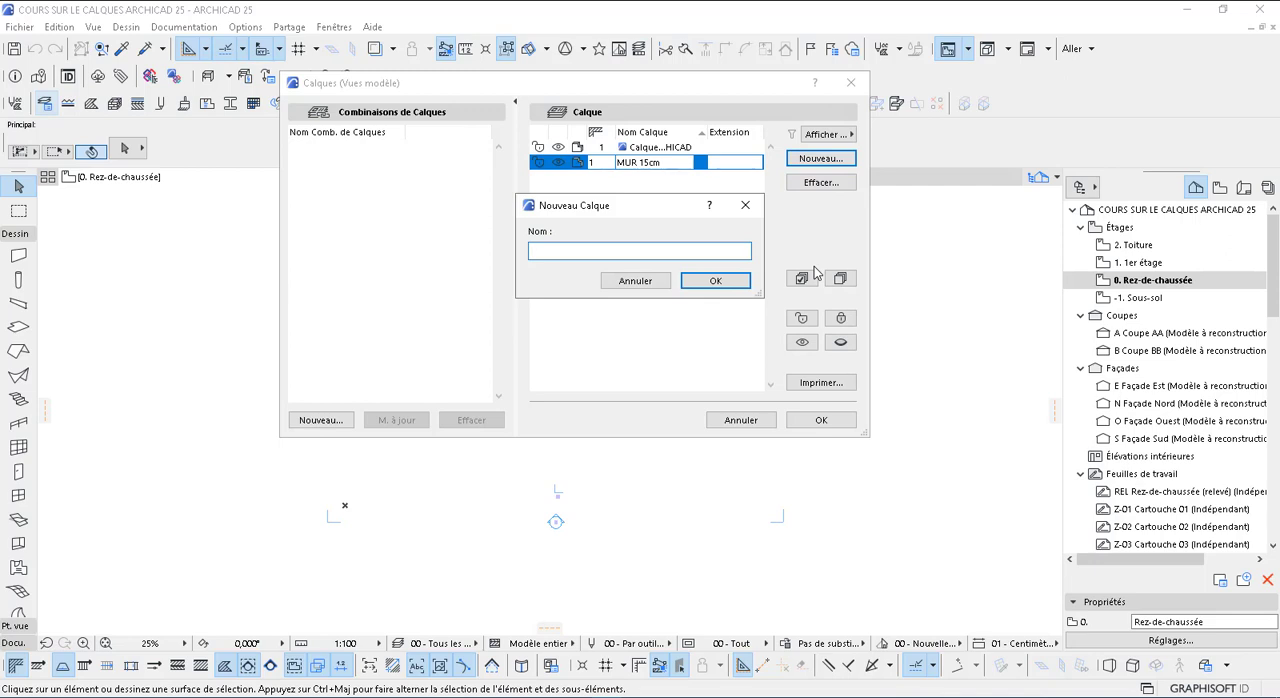
type("DALLE")
left_click(714, 281)
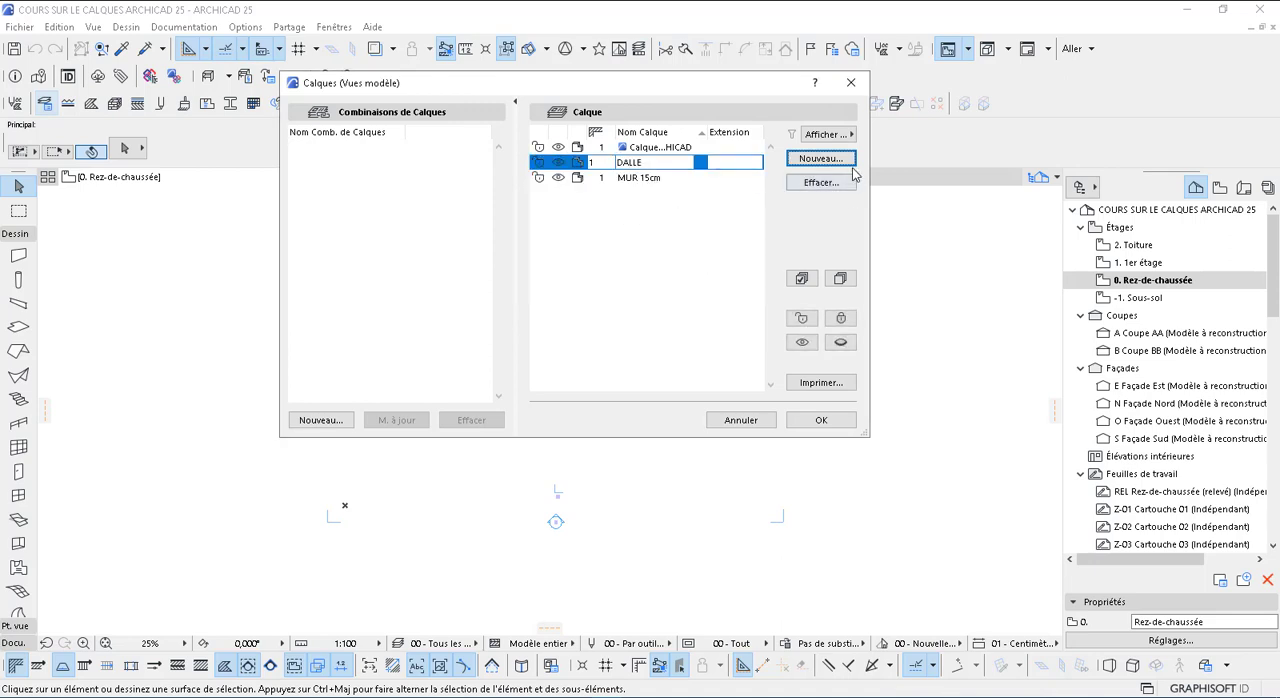
Add two more layers named HACHURE and COTATIONS to the project's layer list
left_click(838, 160)
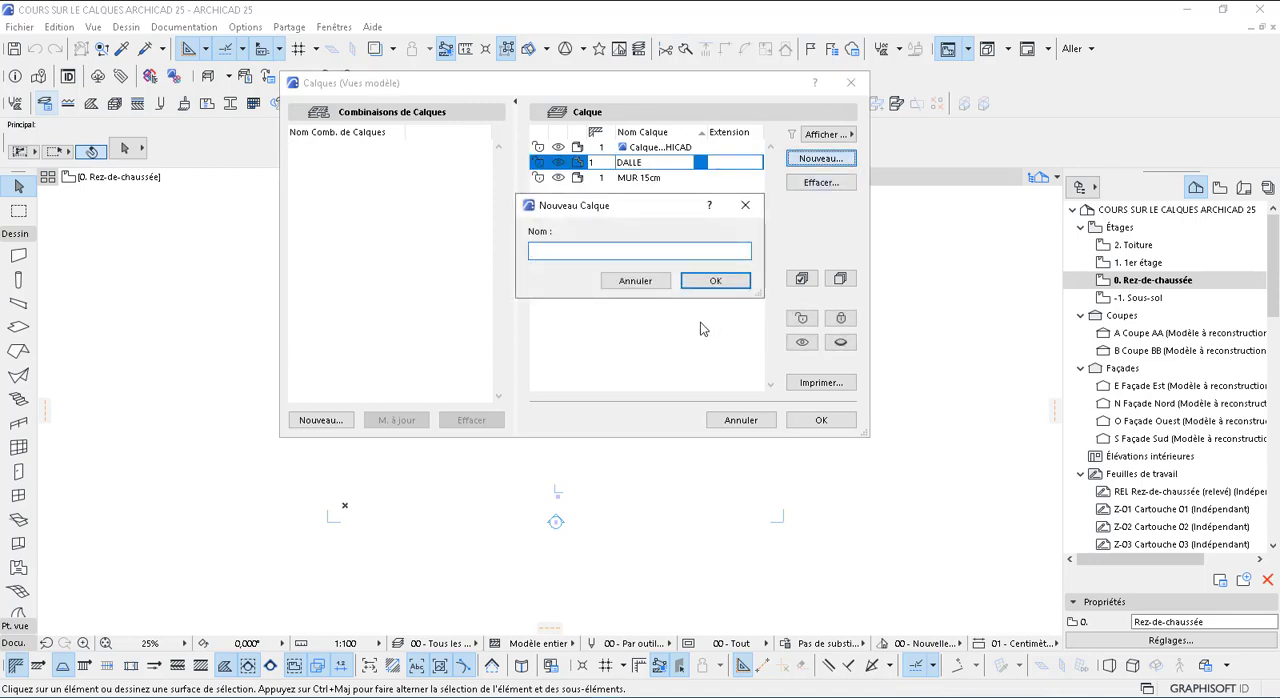
type("HACHURE")
left_click(716, 281)
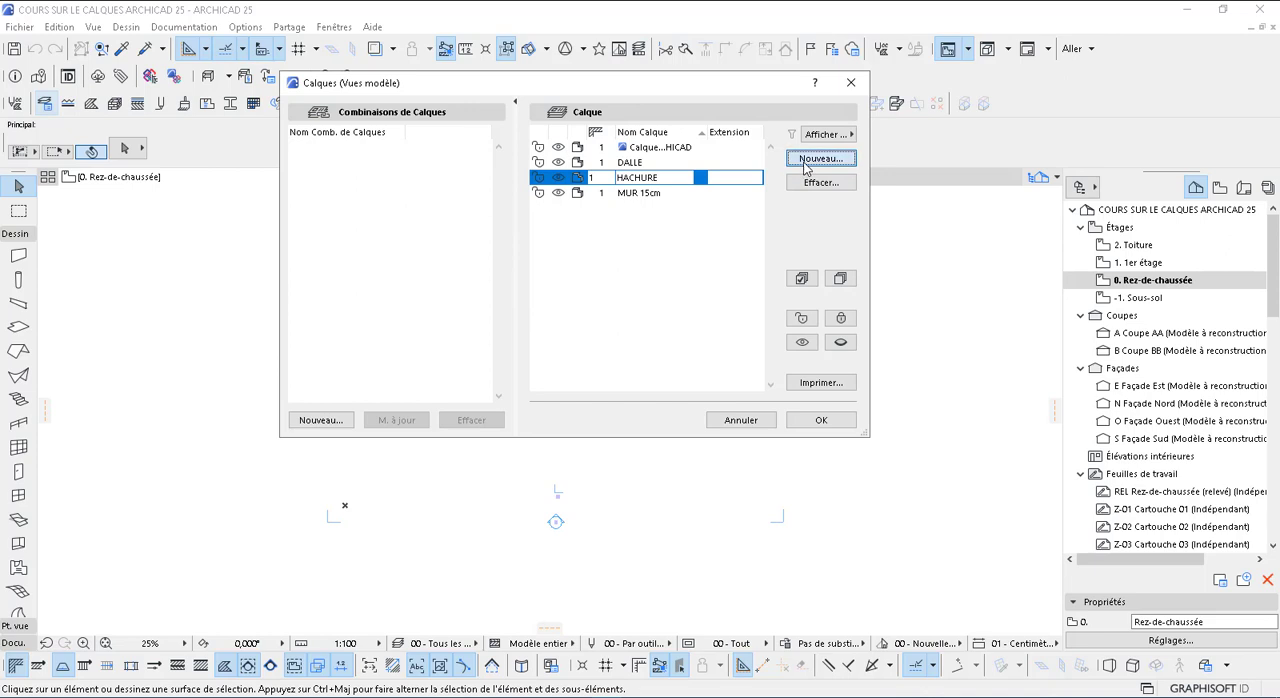
left_click(818, 160)
type("COTA")
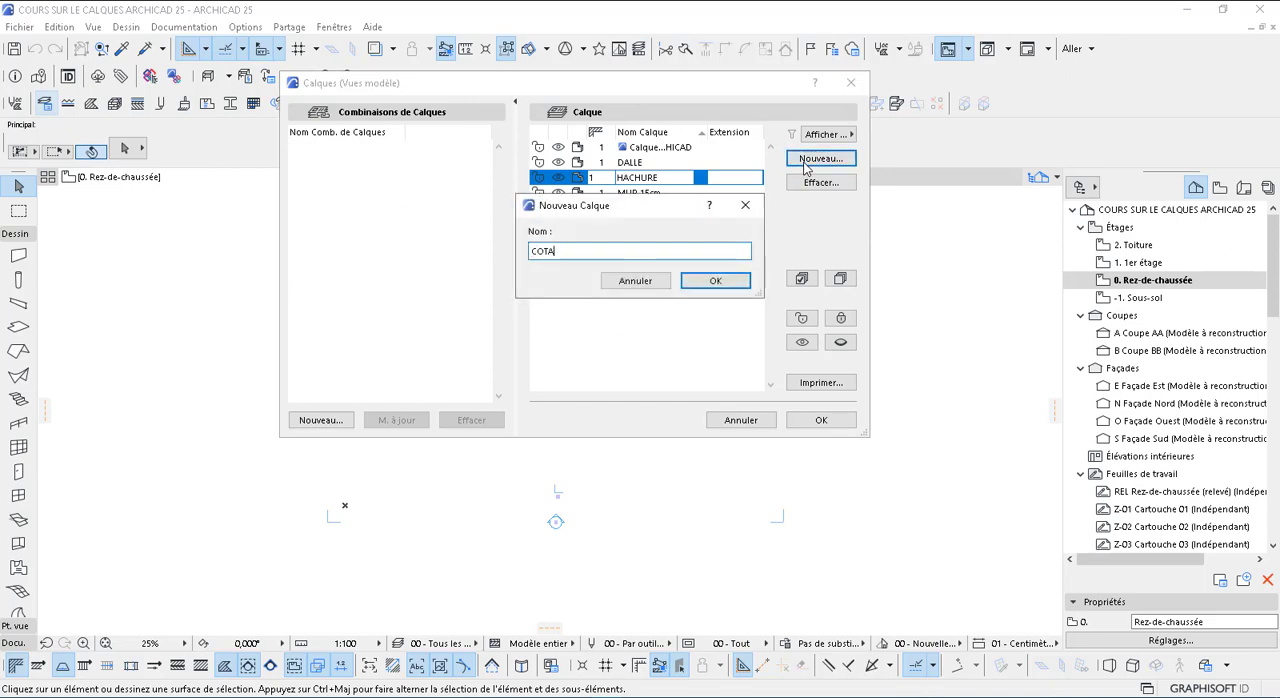
type("TIONS")
left_click(716, 281)
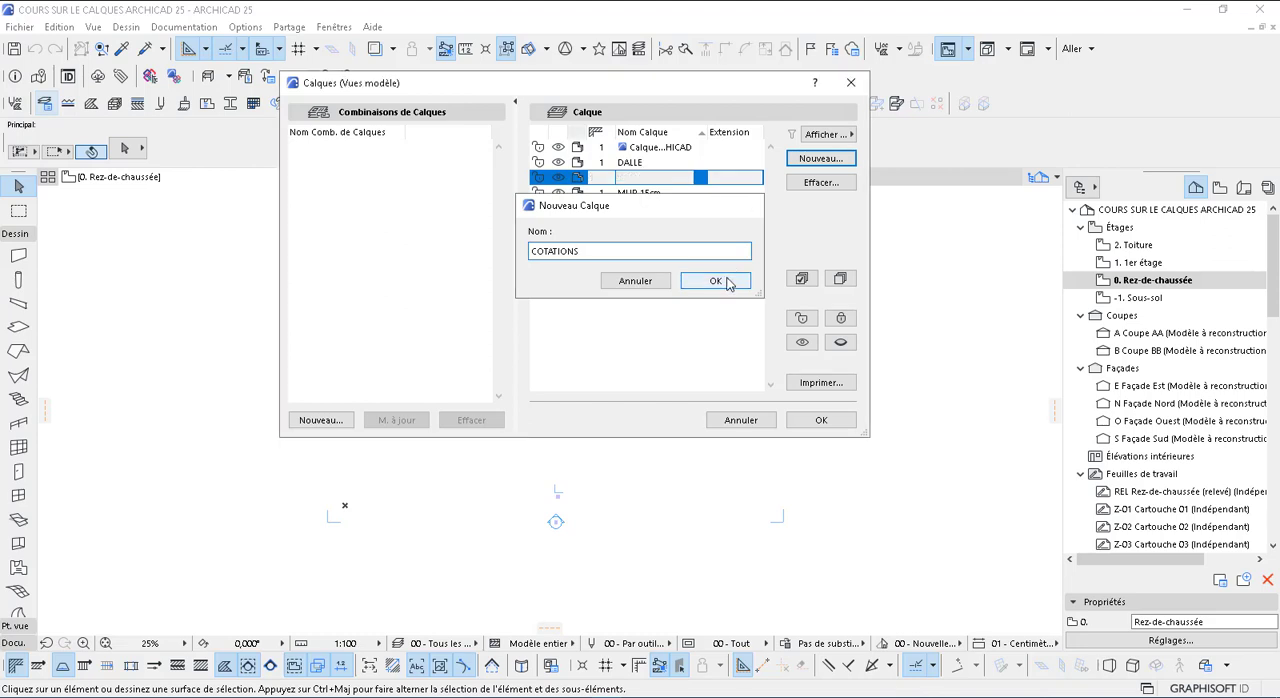
Create a new layer named AXES DE FONDATION
left_click(833, 163)
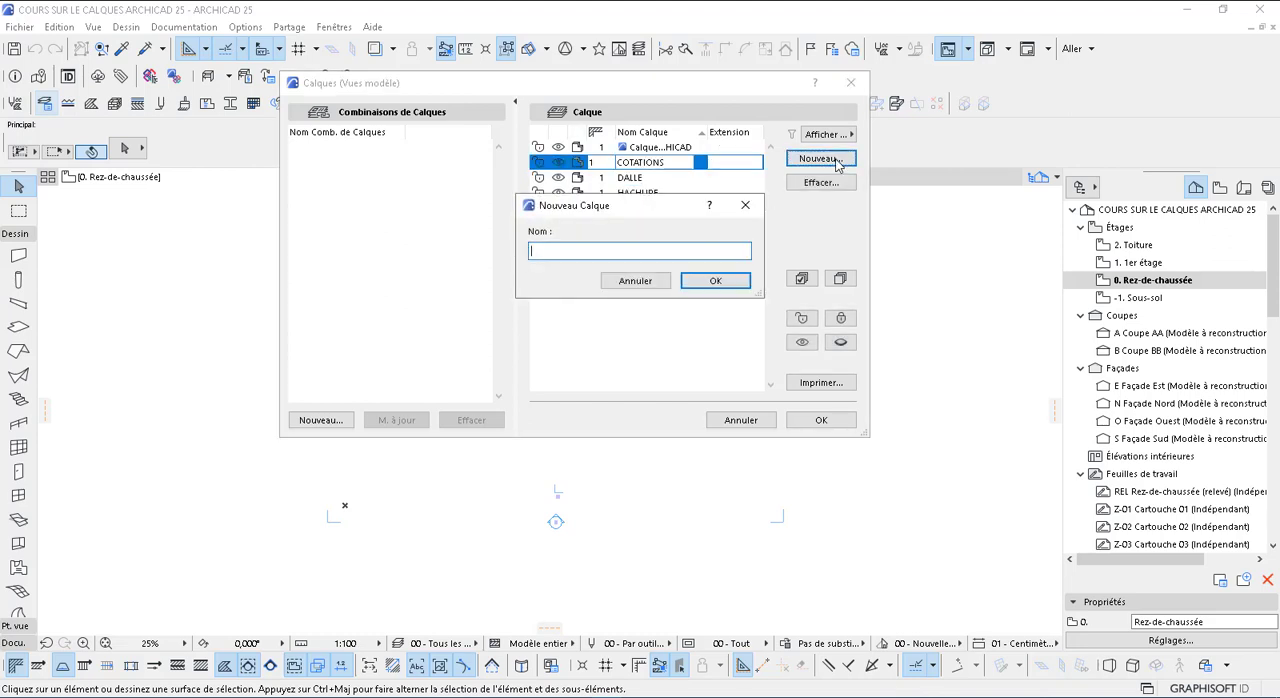
type("AXES DE FONDATION")
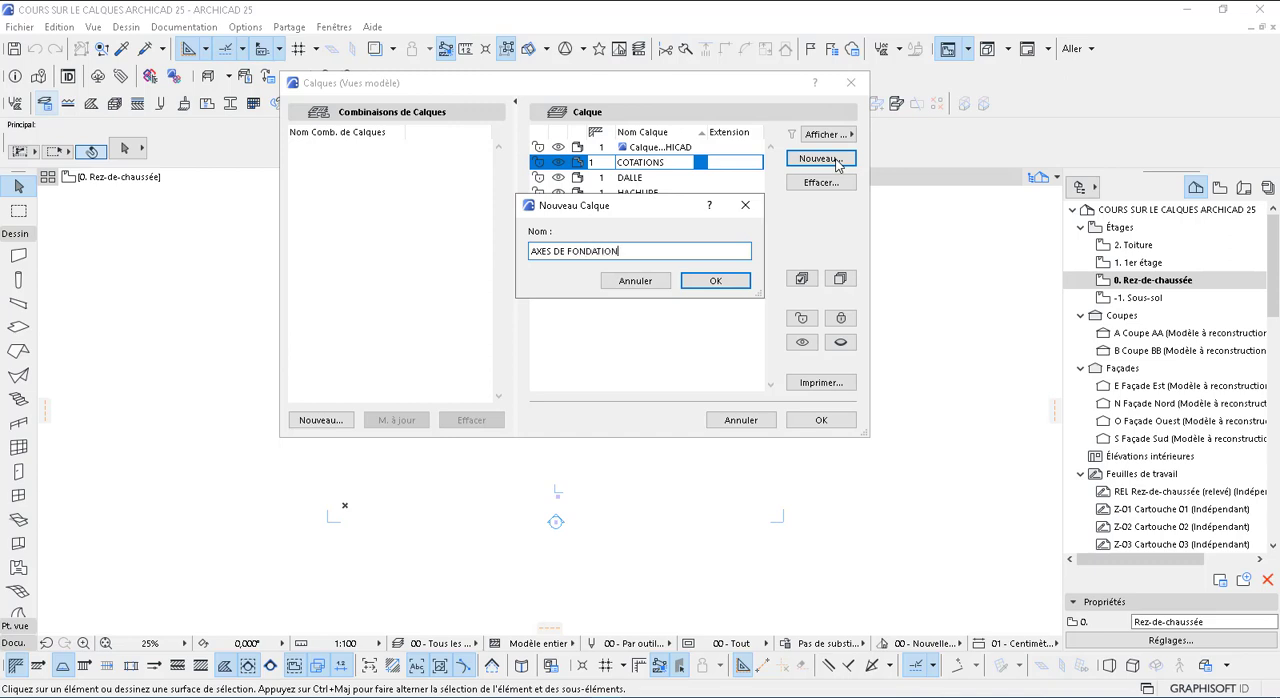
left_click(725, 289)
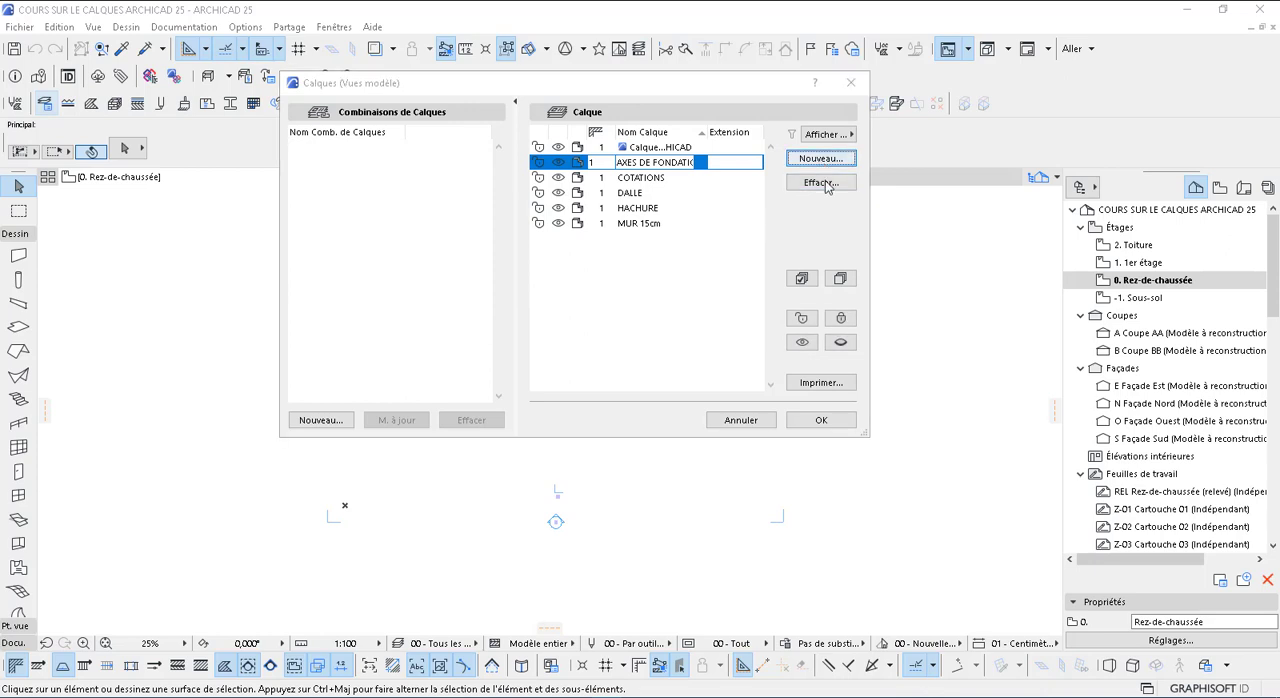
Create two new layers named MUR DE CLÔTURE and COUPE in the layer settings
key("Return")
type("MUR DE")
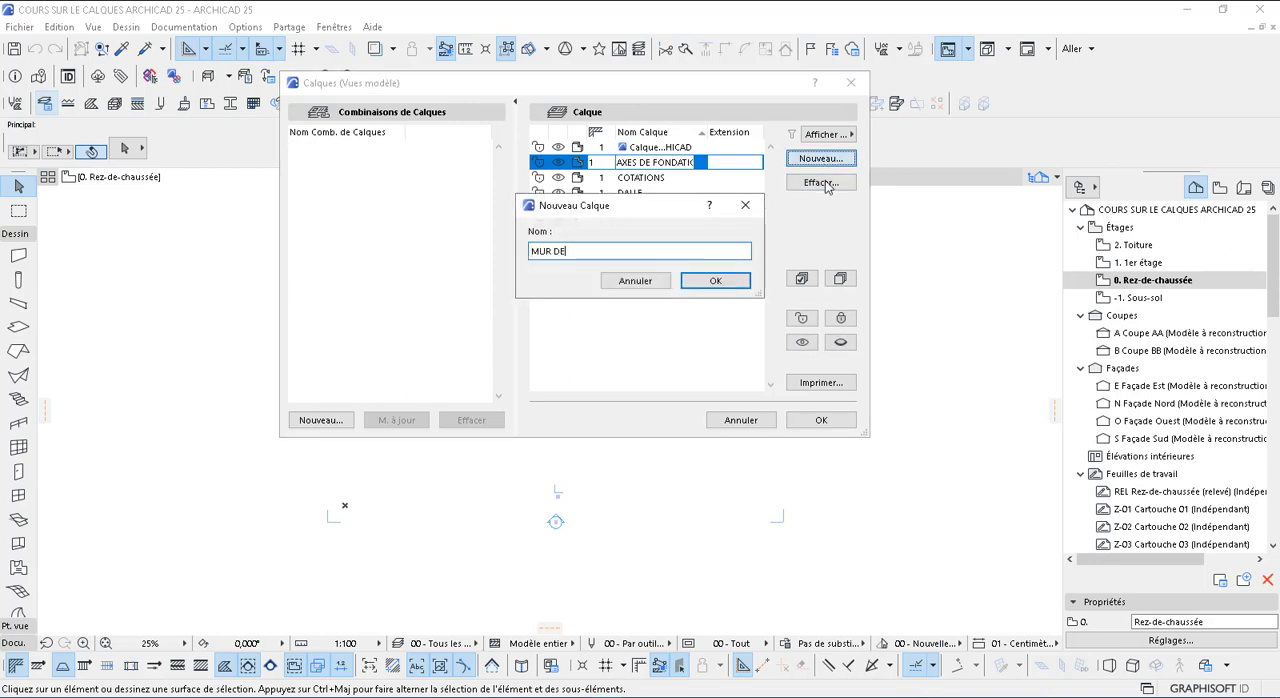
type(" CLÔTURE")
left_click(716, 281)
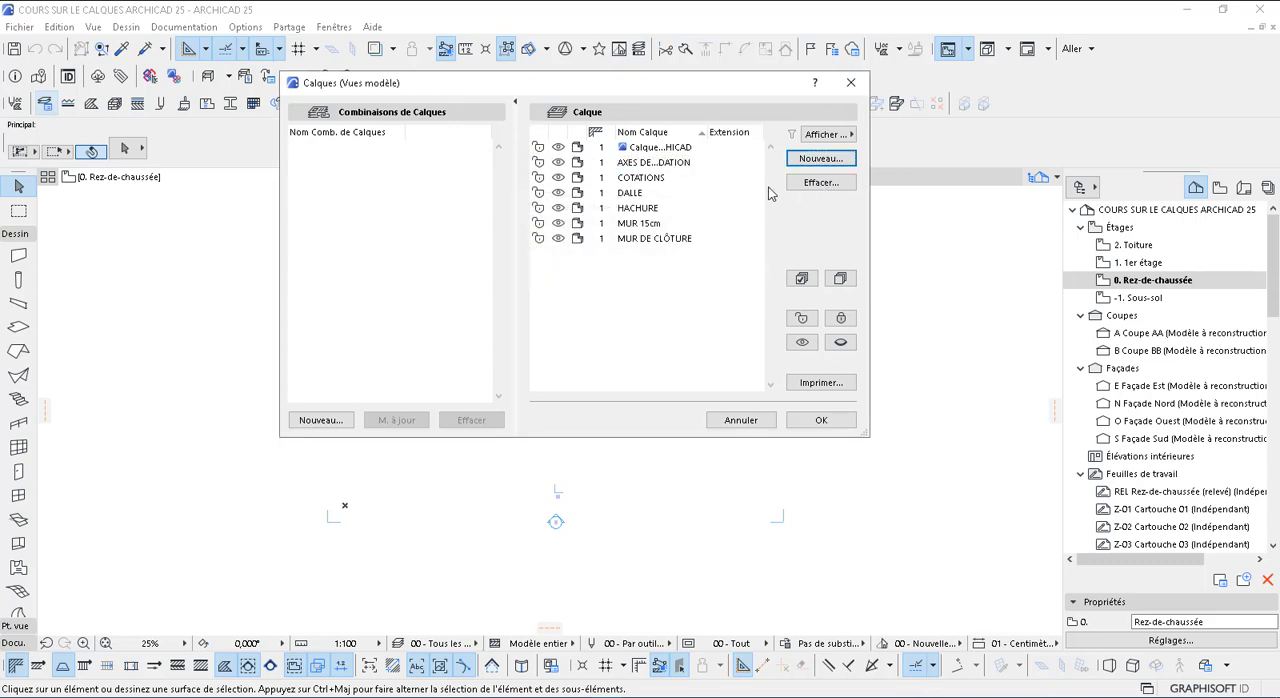
left_click(811, 161)
type("C")
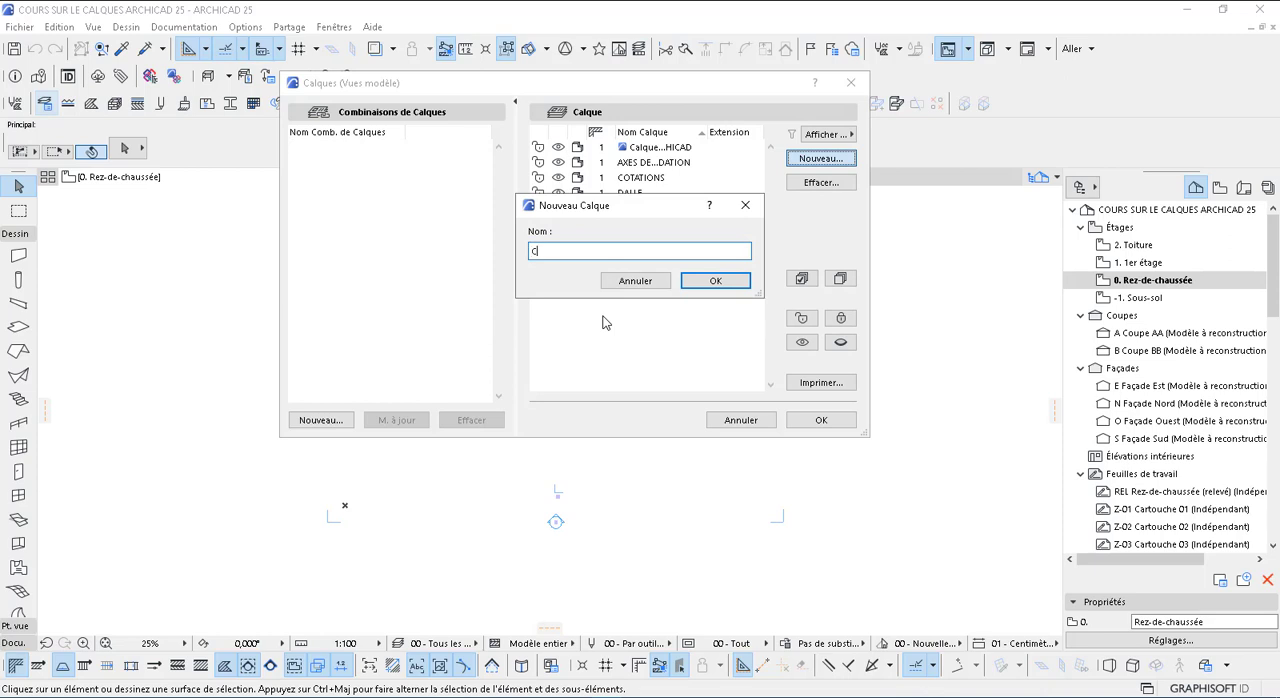
type("OUPE")
left_click(715, 283)
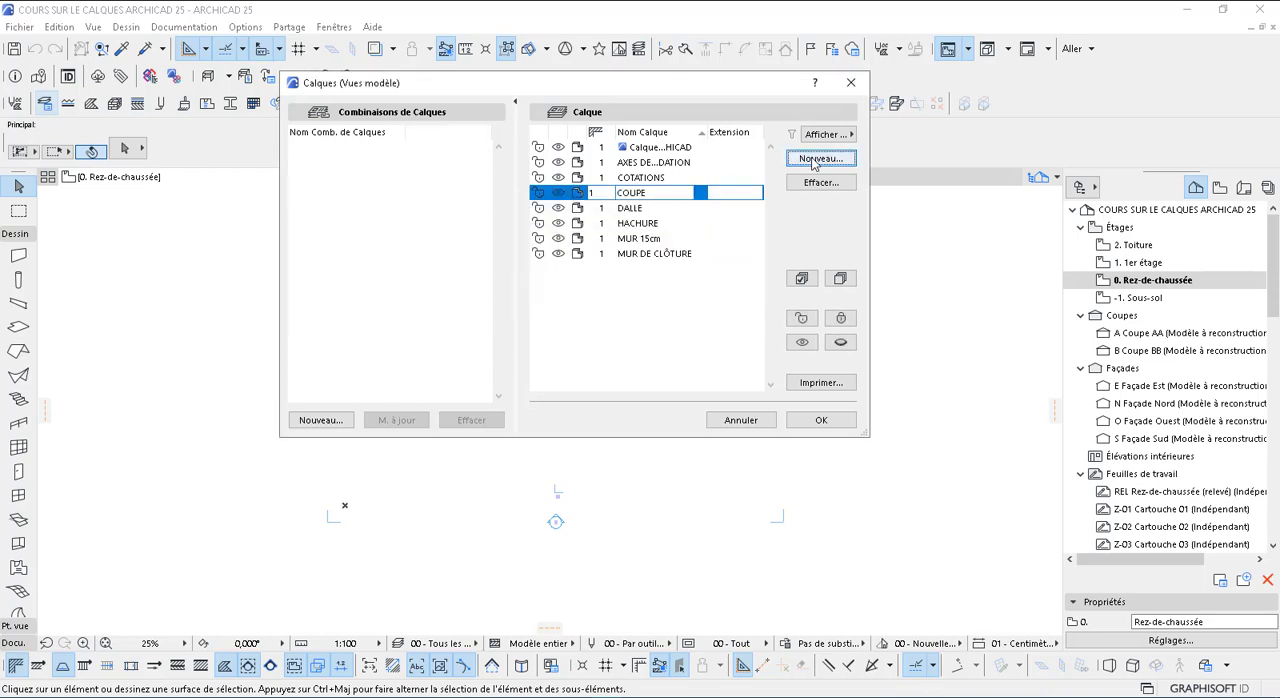
Add a new layer named FACADES to the layer list
key("Return")
type("F")
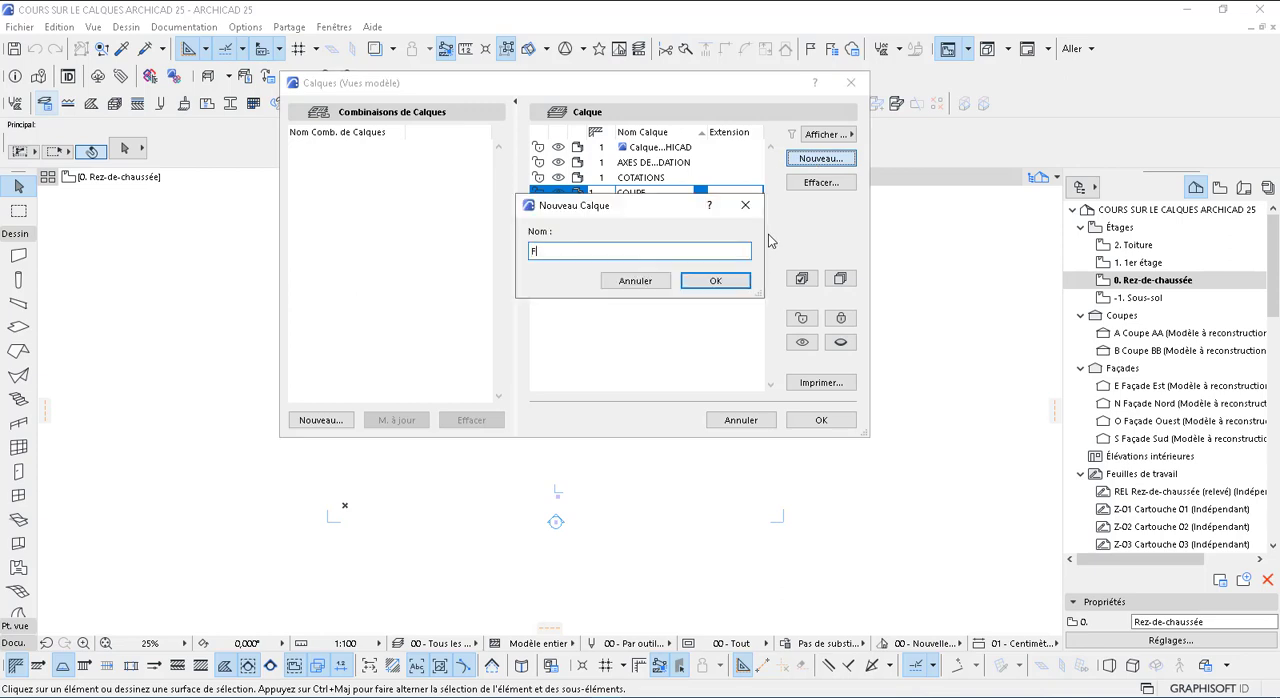
type("ACADZES")
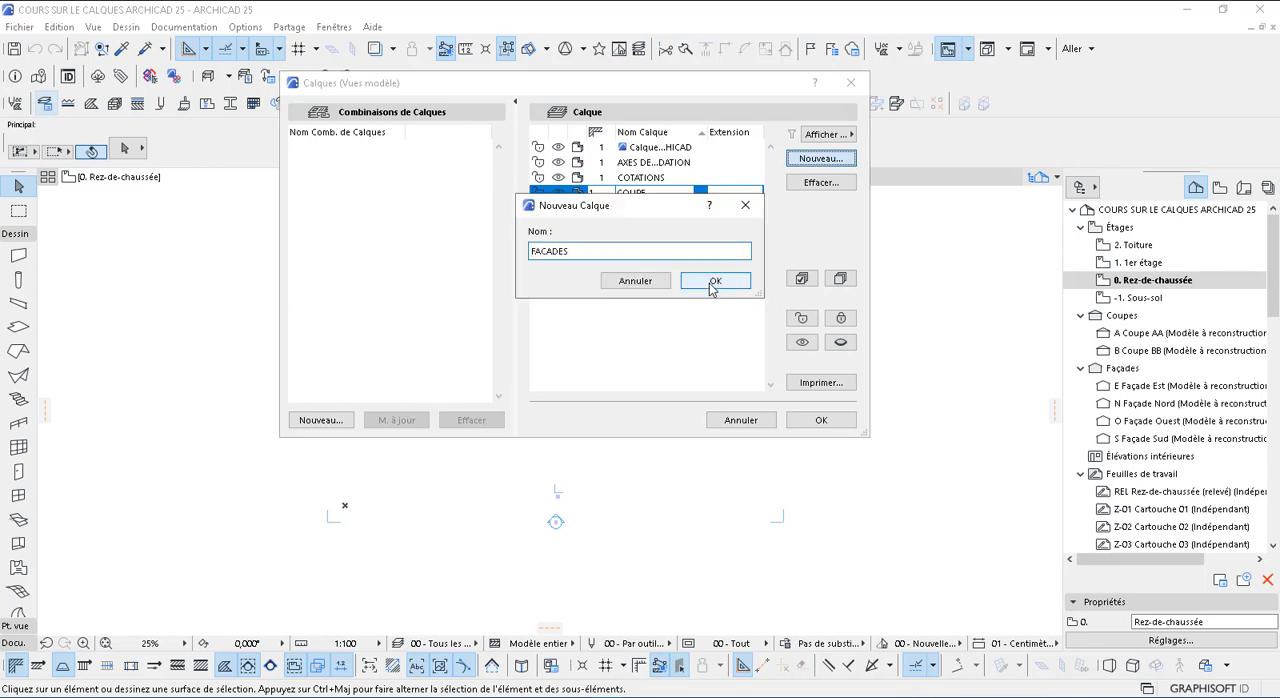
left_click(712, 284)
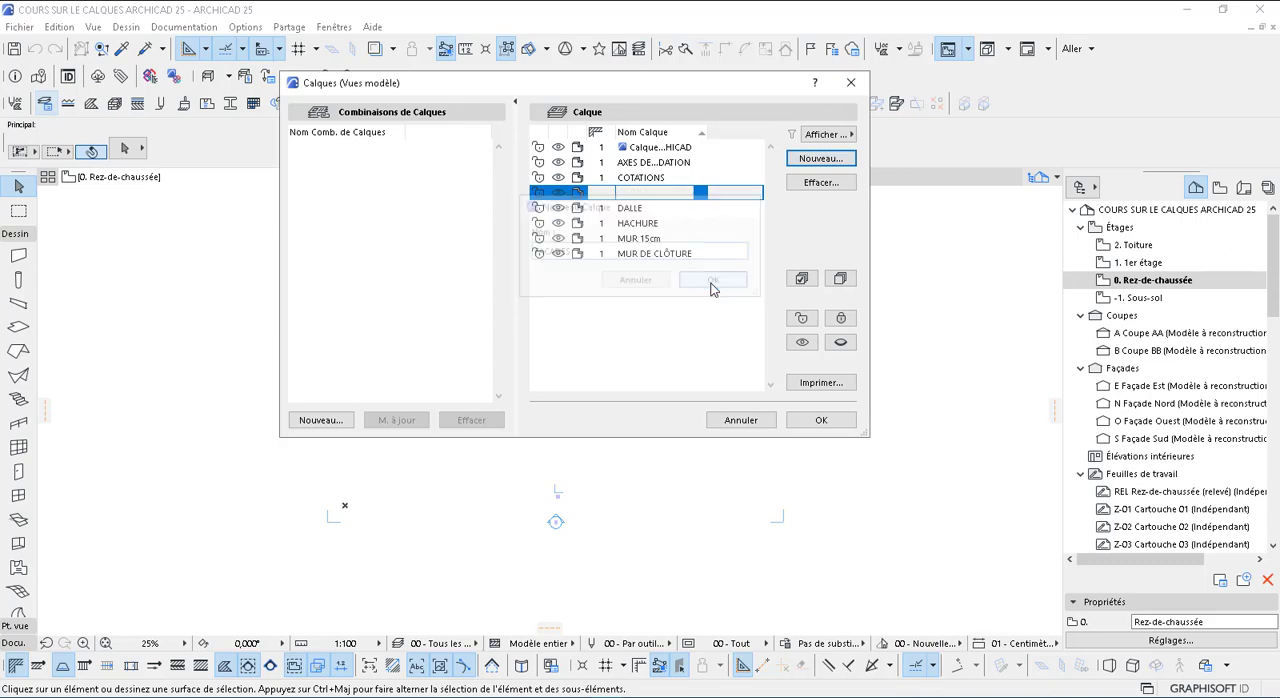
Create two floor-level layers named RDC and R+
left_click(818, 162)
type("RDC")
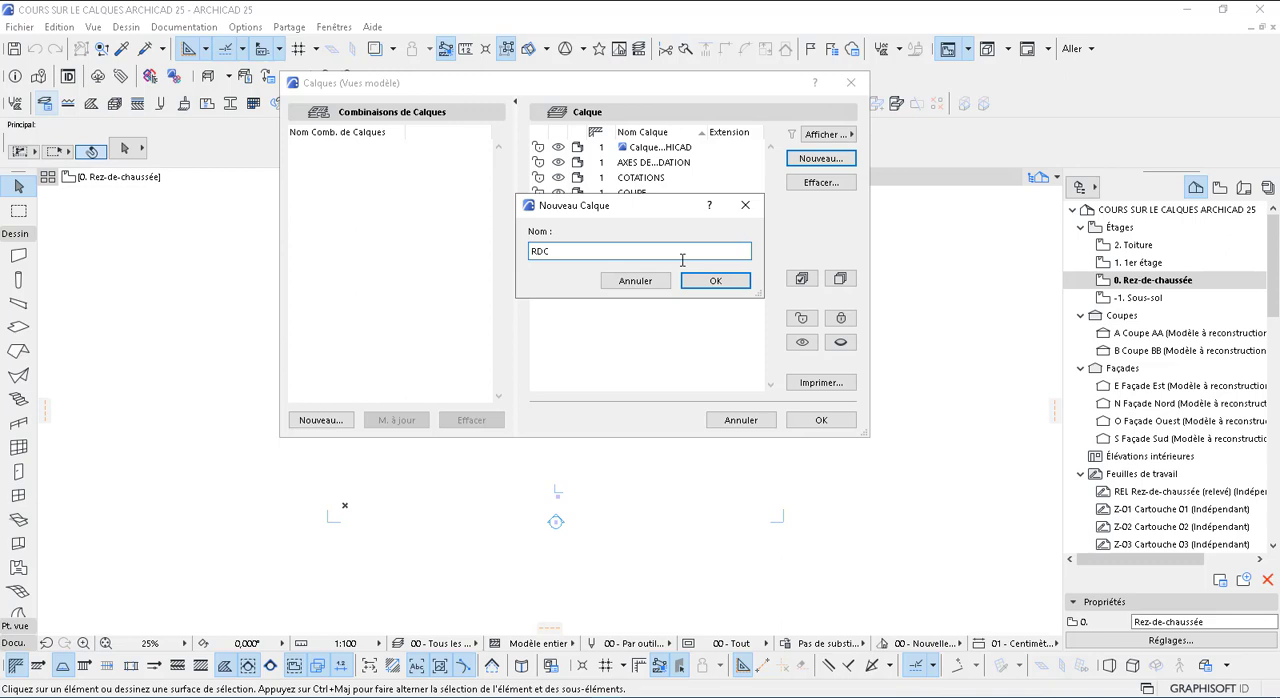
key("Return")
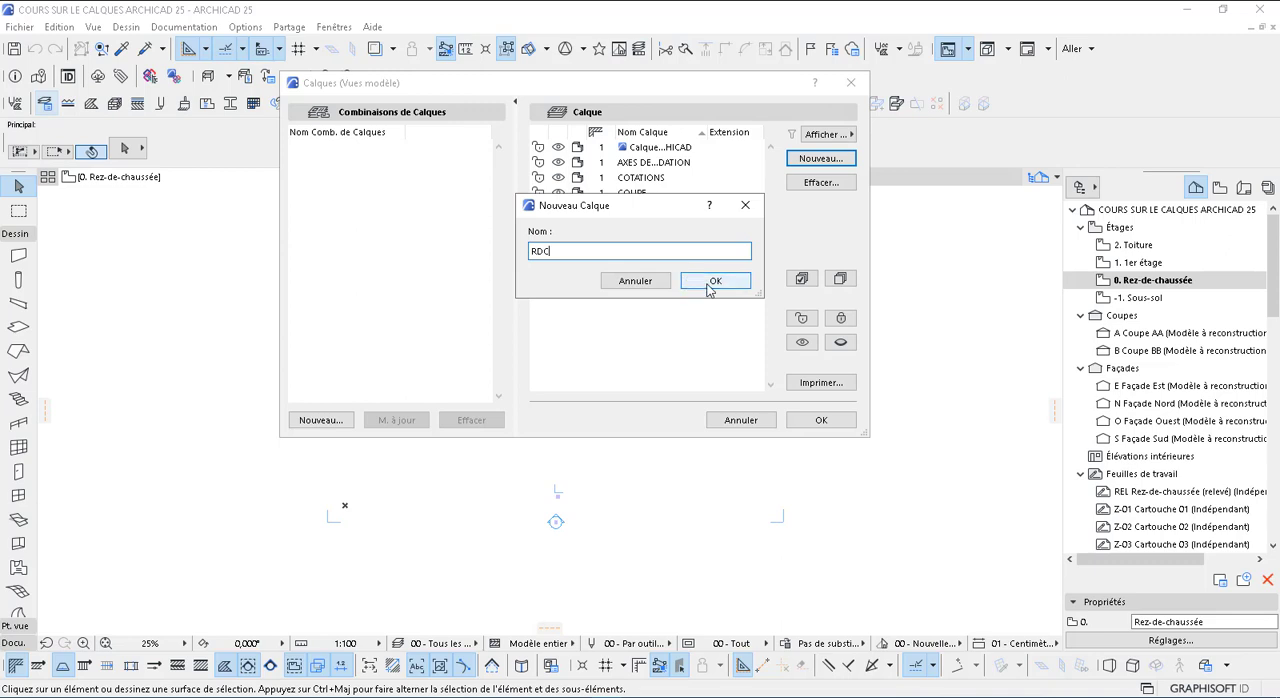
left_click(806, 160)
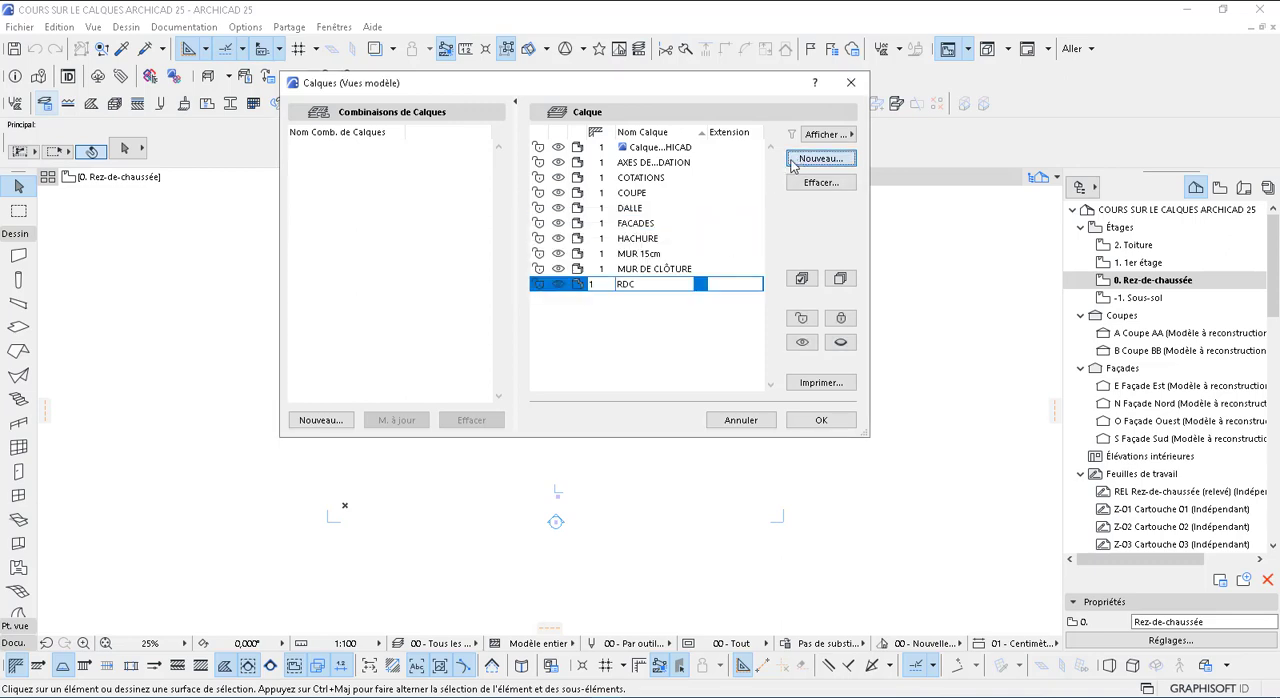
type("R+")
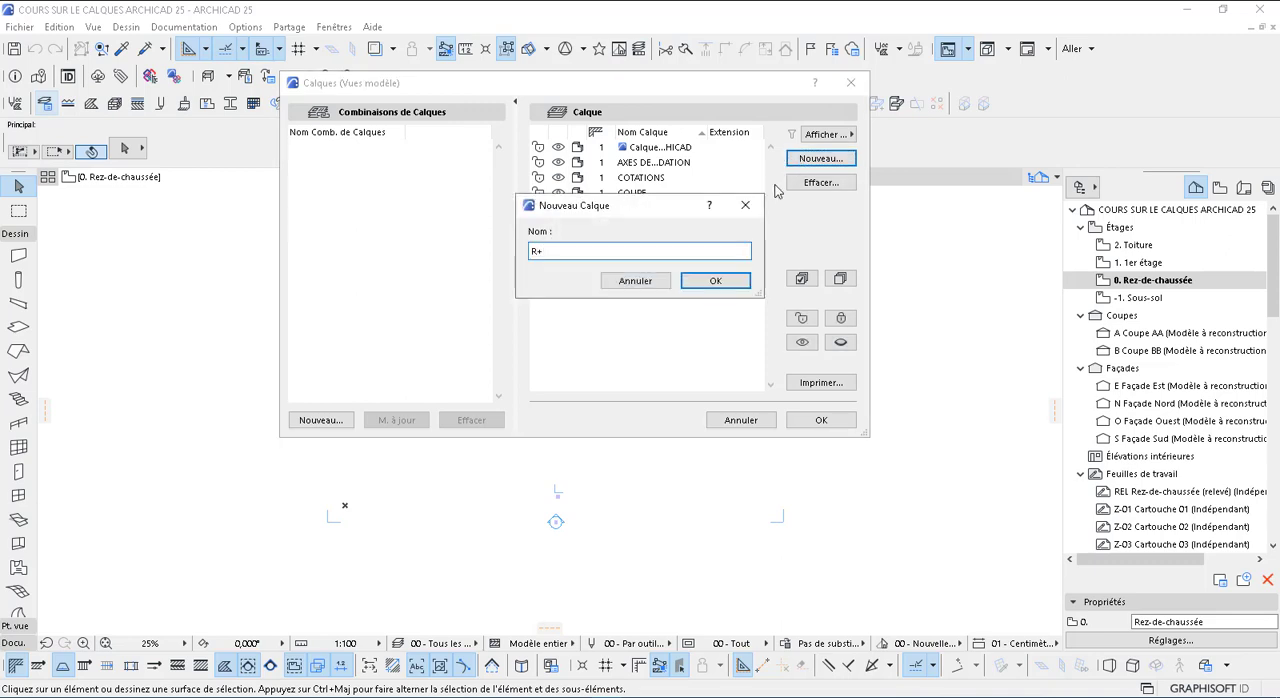
type("1")
left_click(729, 281)
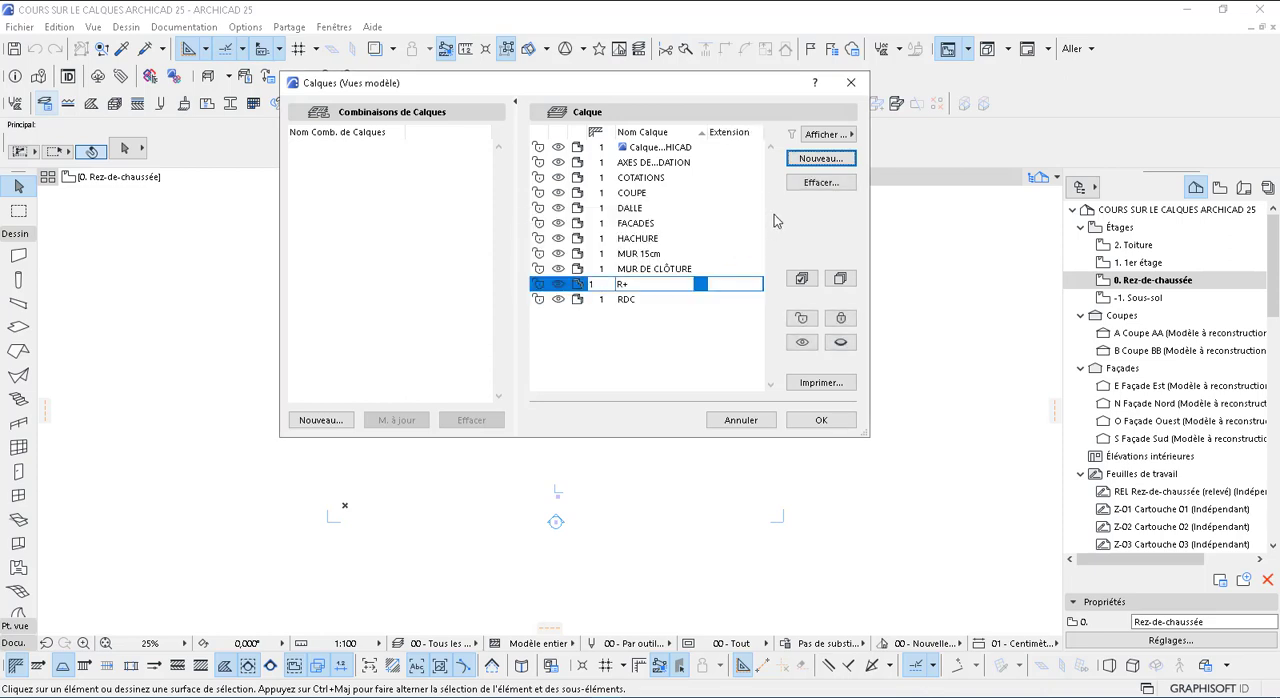
Add new layers named PERRON D'ACCES and POUTRES to the layer list
left_click(816, 161)
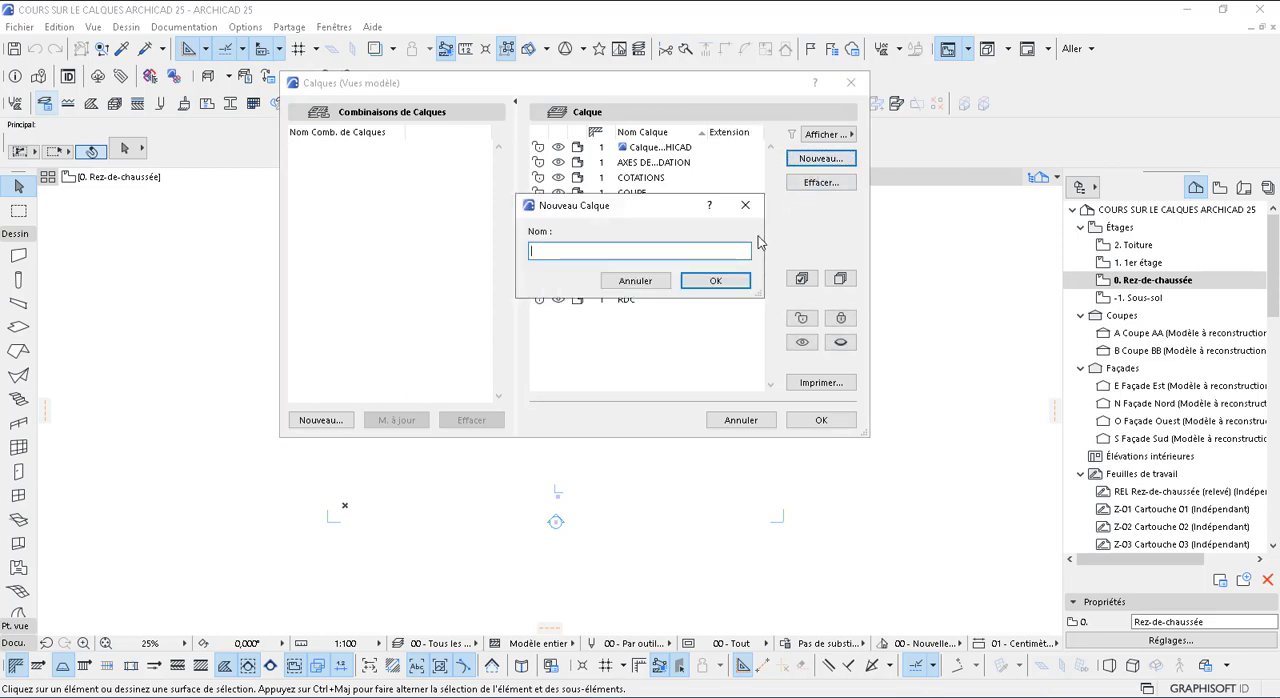
type("l")
type("PERRON")
type(" D'ACCES")
left_click(742, 283)
left_click(820, 160)
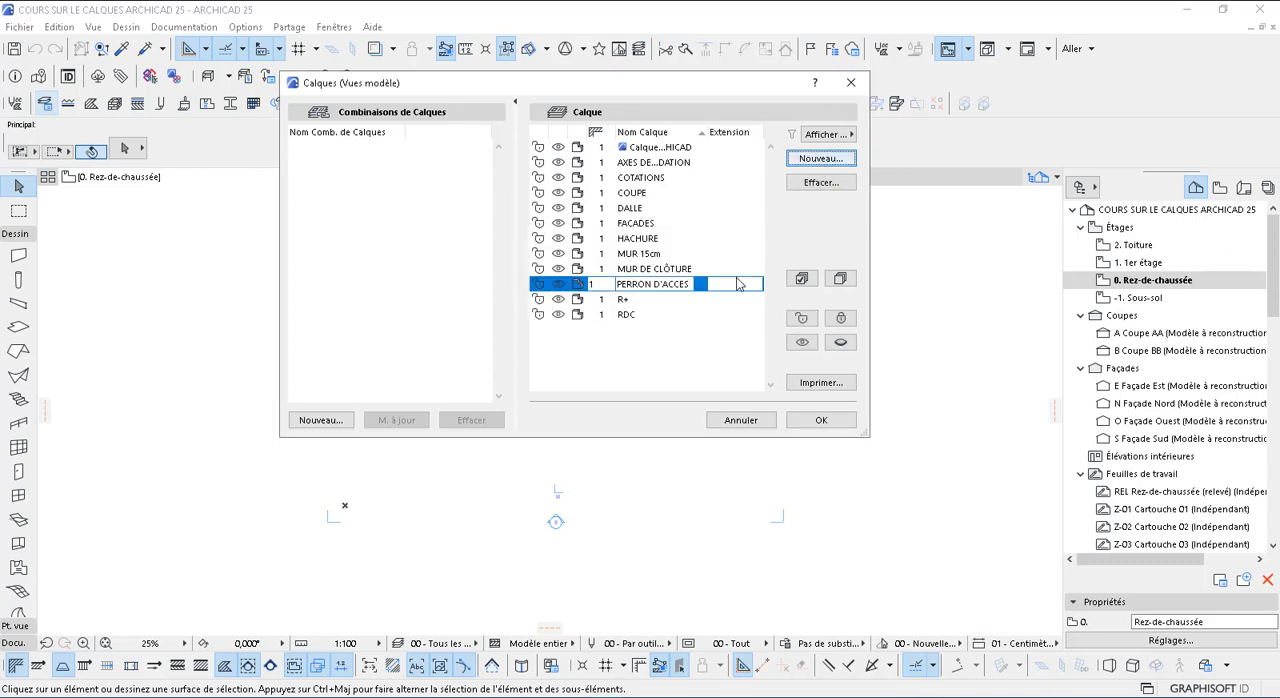
type("POUTRE")
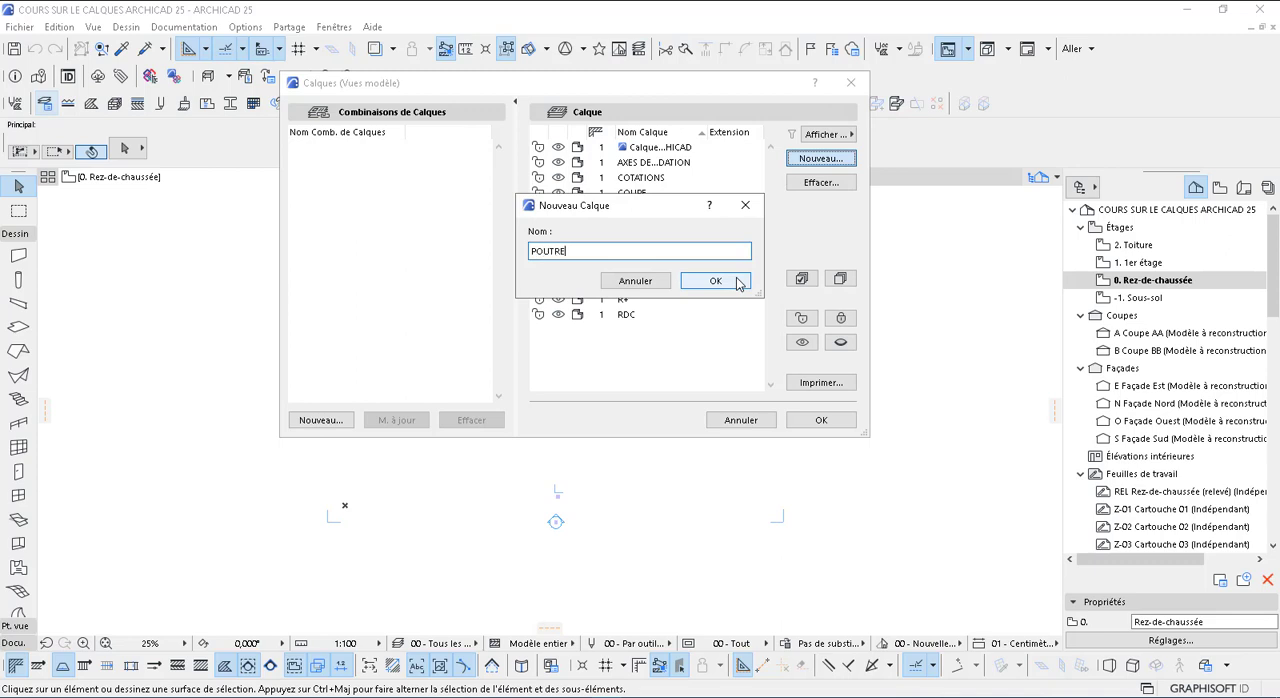
type("S")
left_click(737, 284)
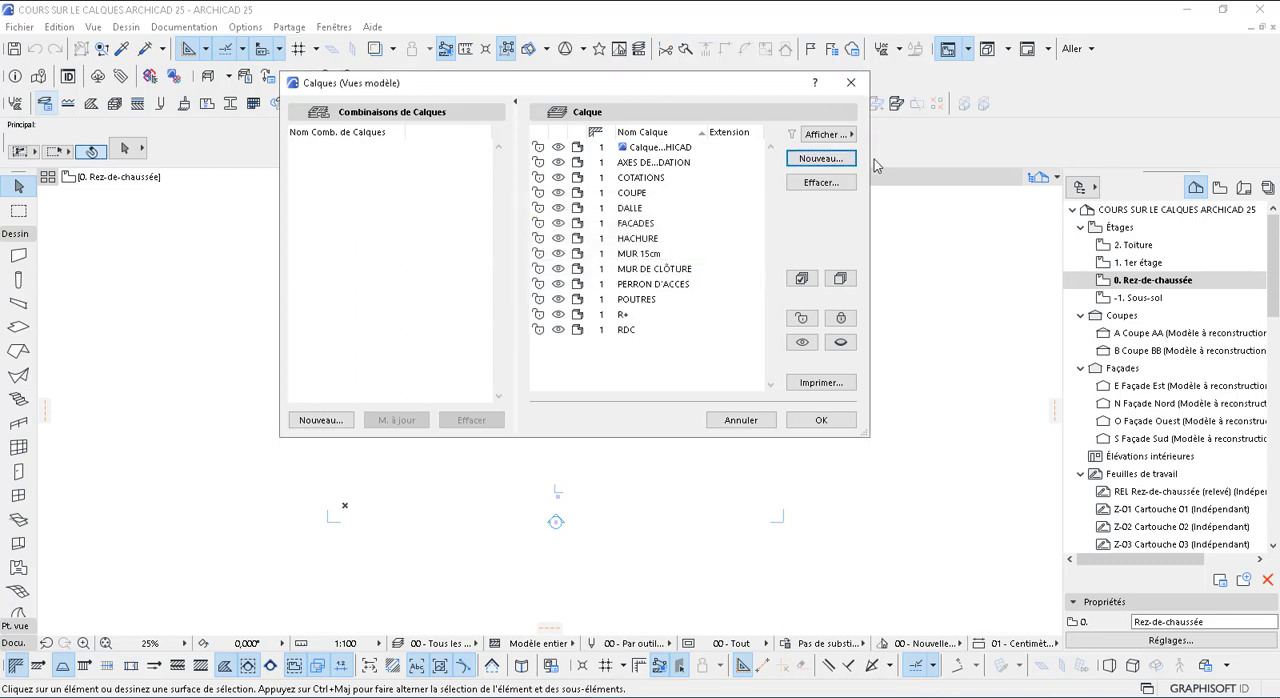
Create a new column layer named POTEAUX 20*20cm
left_click(830, 160)
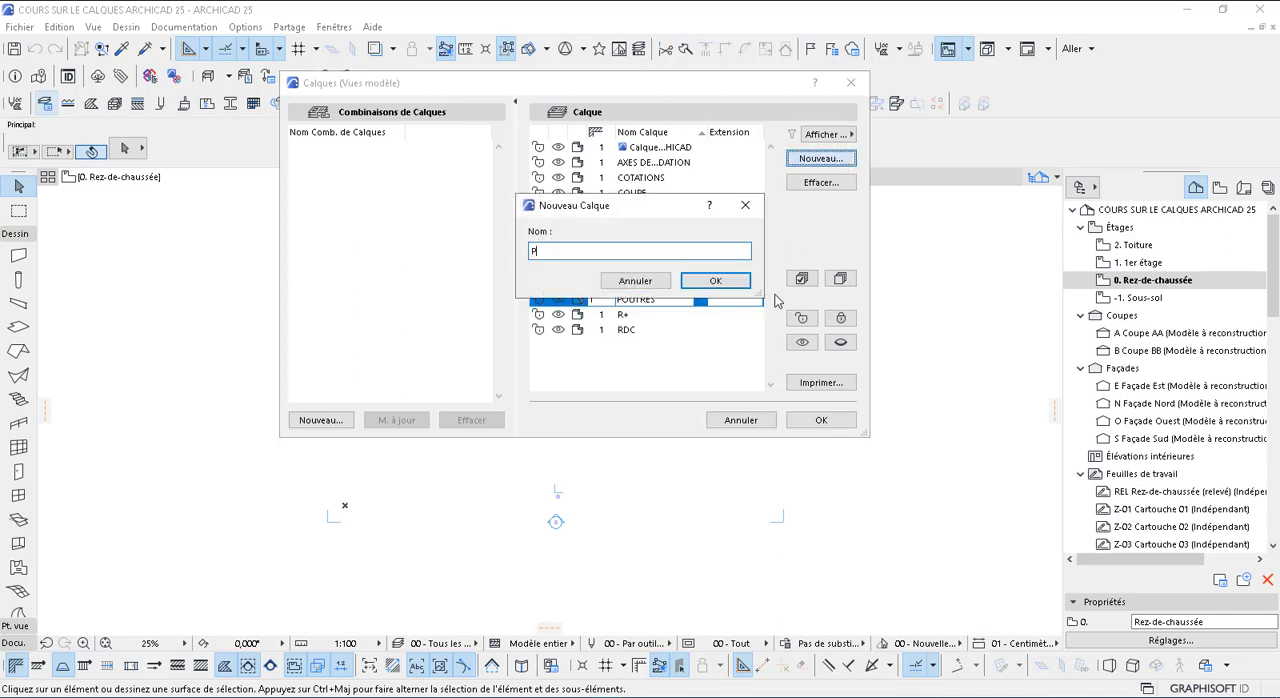
type("POTEAUX 20*20cm")
left_click(718, 281)
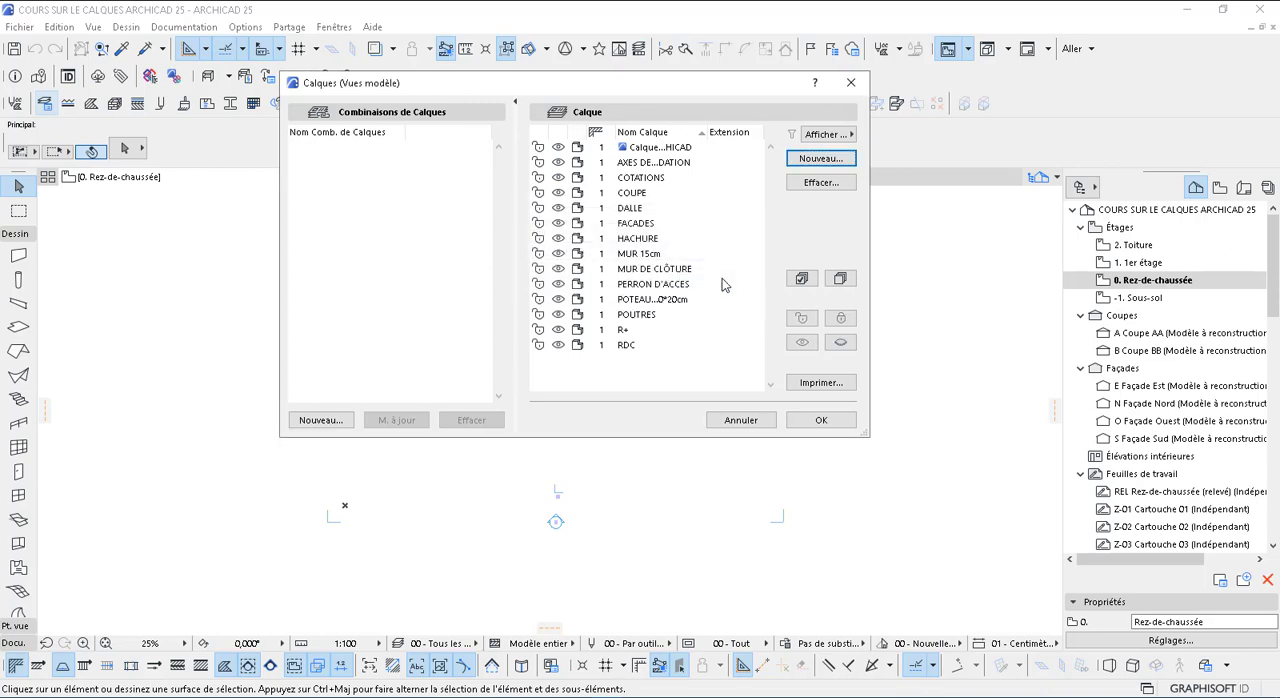
Create two more layers named GARDE CORPS and ESCALIER
left_click(820, 158)
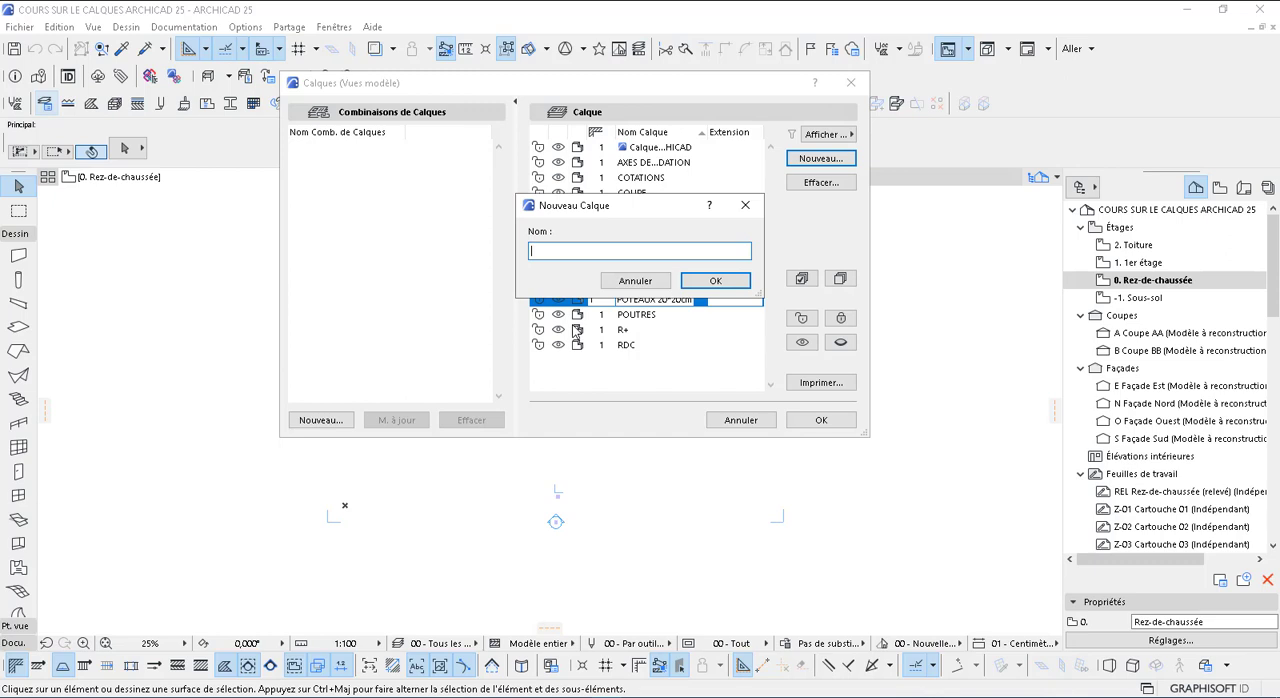
type("GARDE CORPS")
left_click(718, 282)
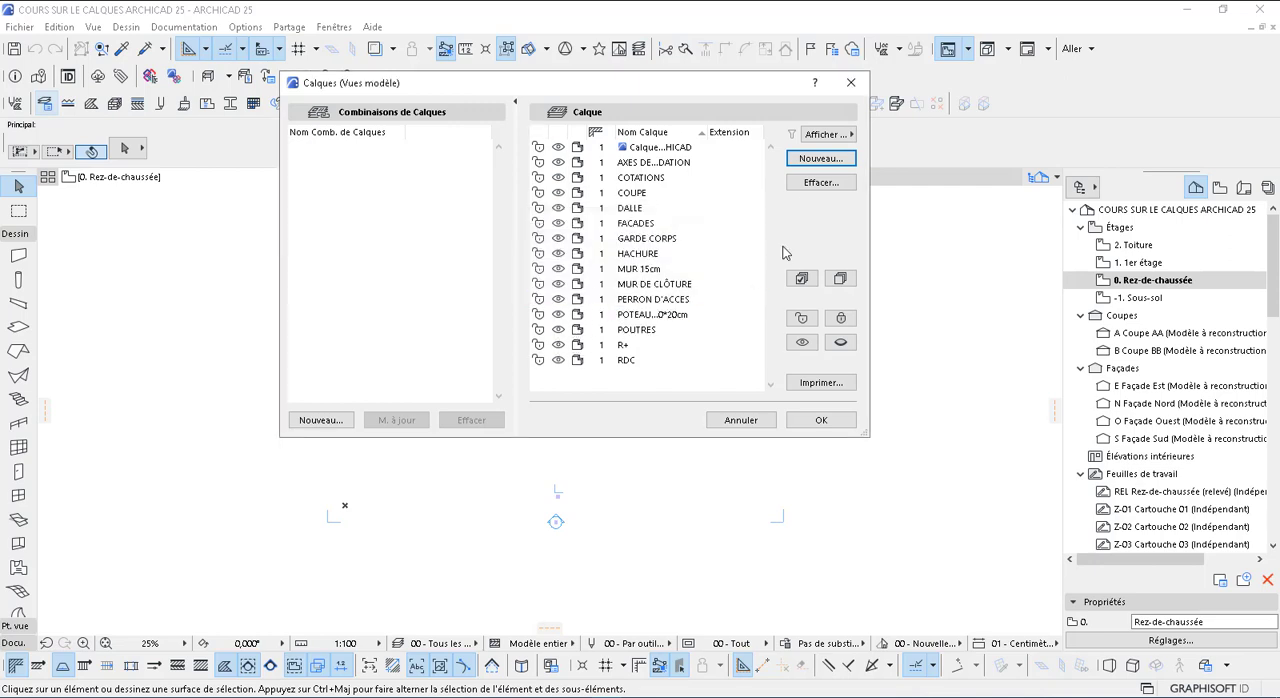
left_click(812, 160)
type("ESC")
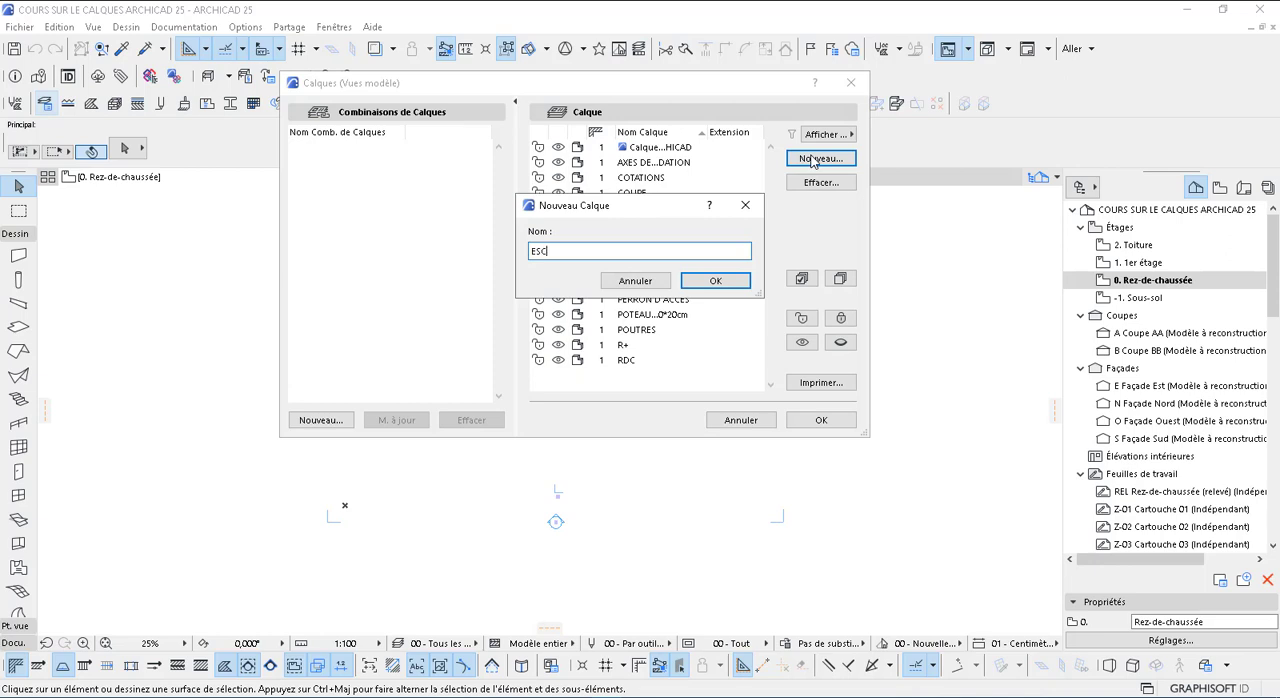
type("ALIER")
left_click(716, 280)
Add layers named TOITURE and DECORATION to the project's layer list
left_click(812, 160)
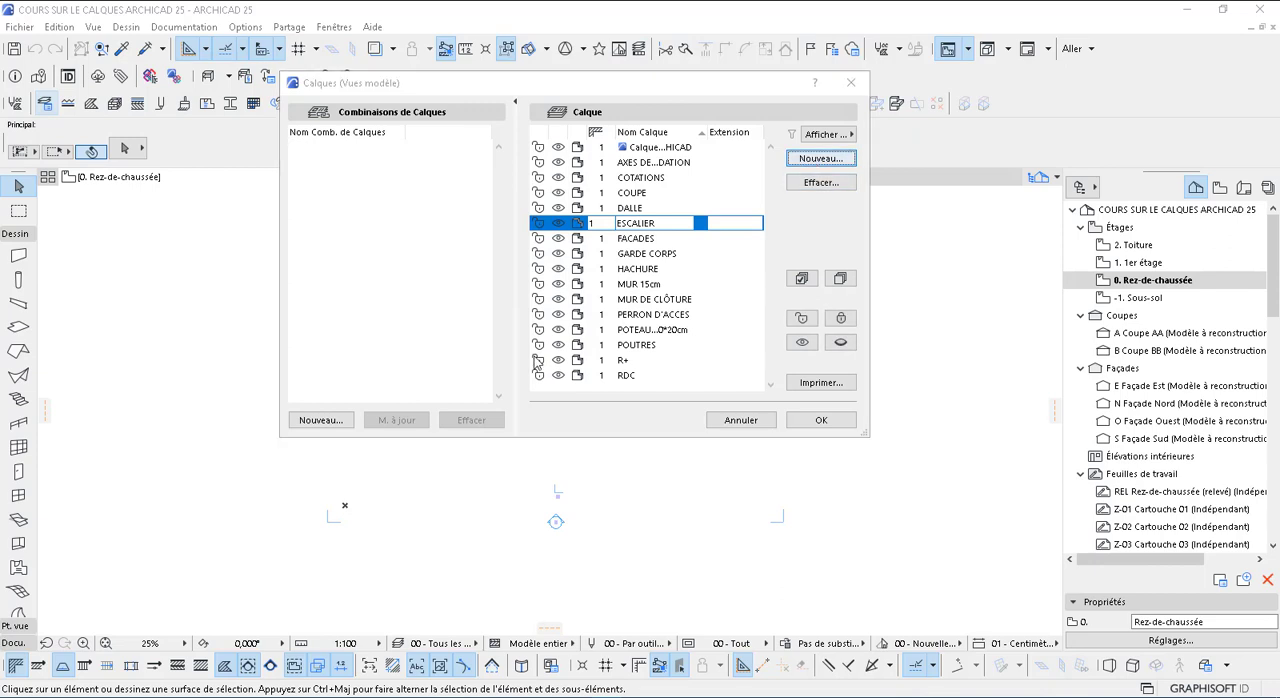
type("TOIT")
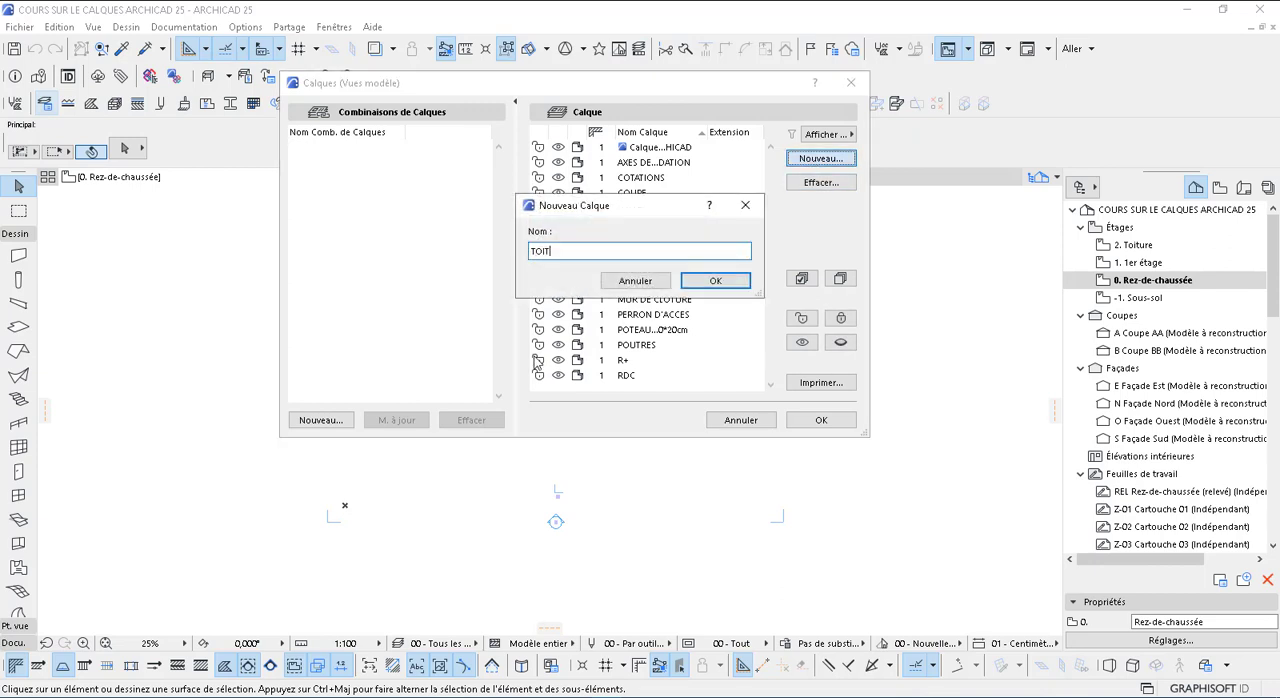
type("URE")
left_click(710, 283)
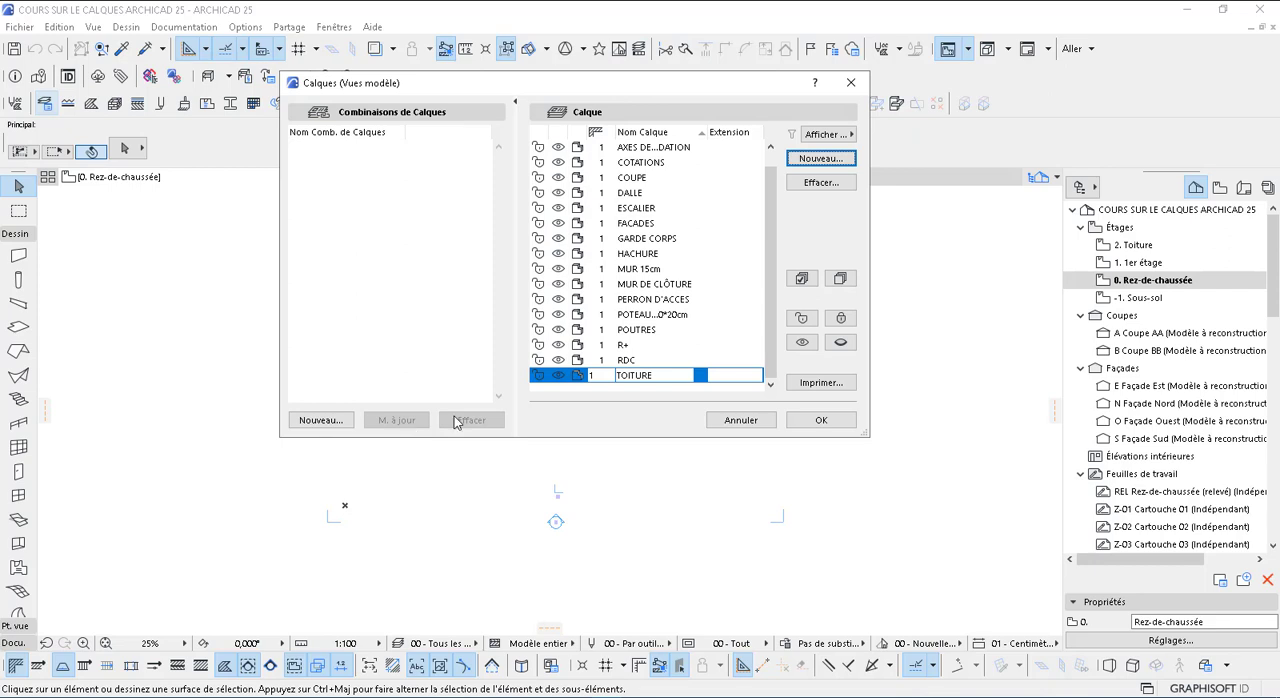
left_click(820, 162)
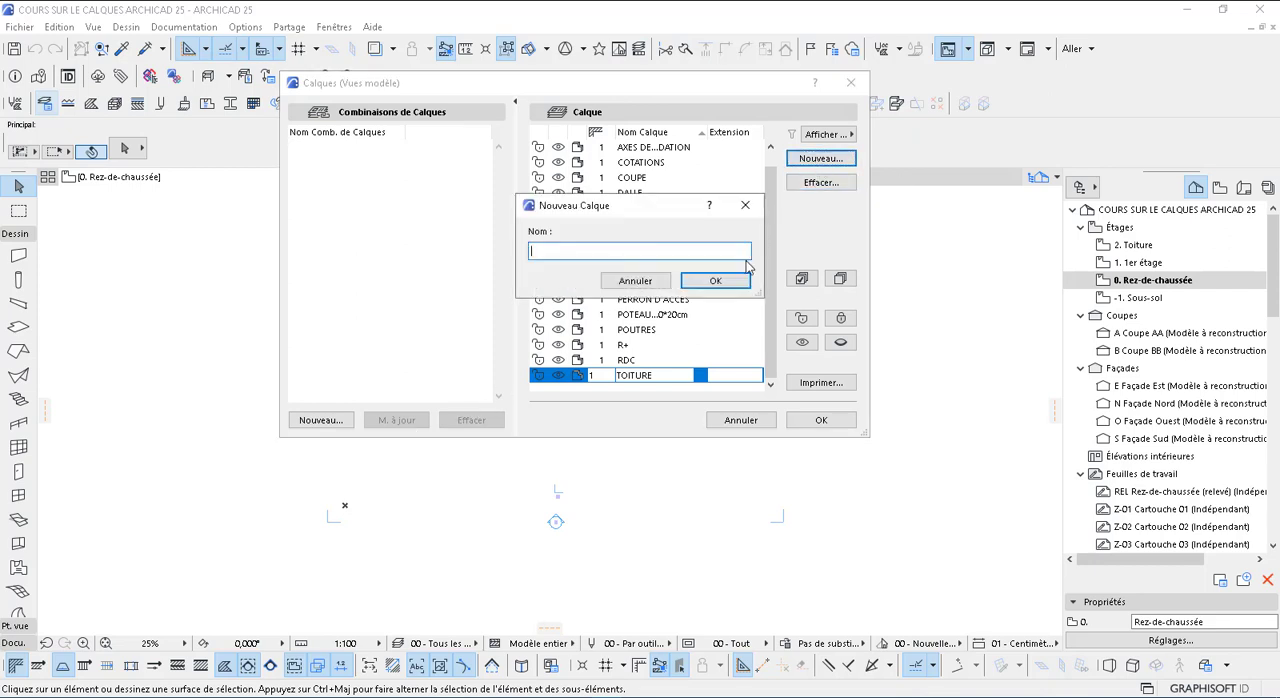
type("DECORATION")
key("Return")
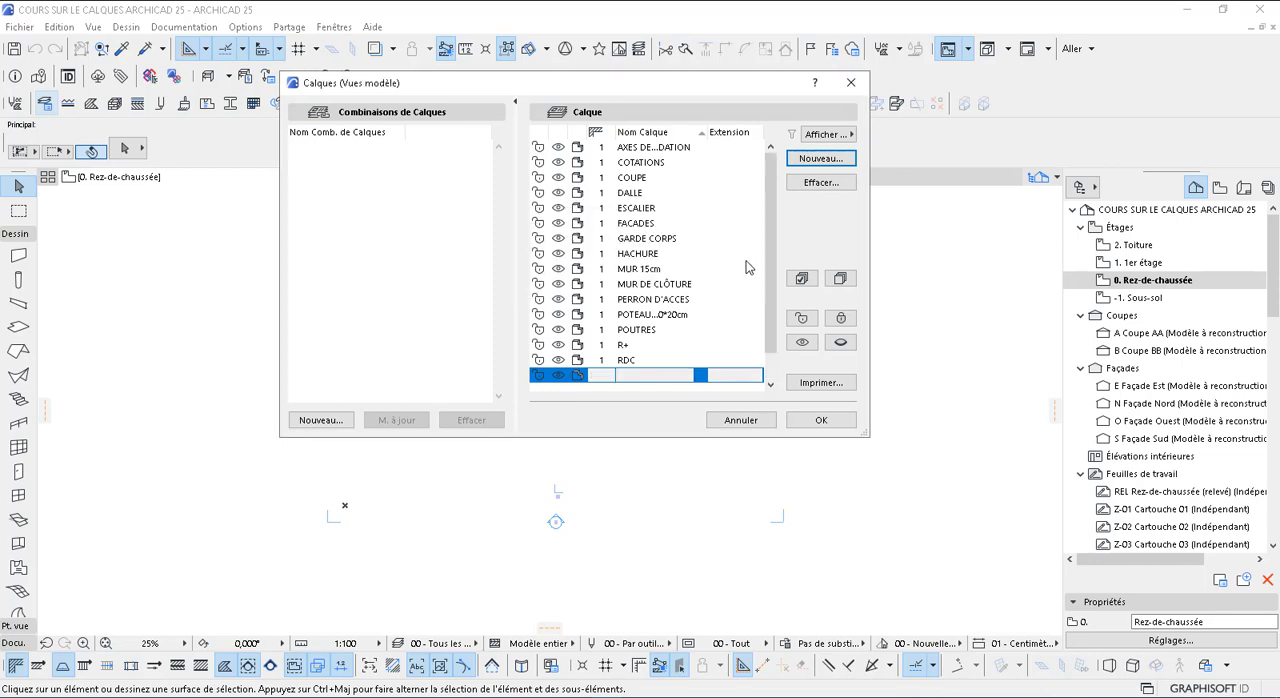
Create two foundation layers named SEMELLES and FOUILLE
left_click(834, 162)
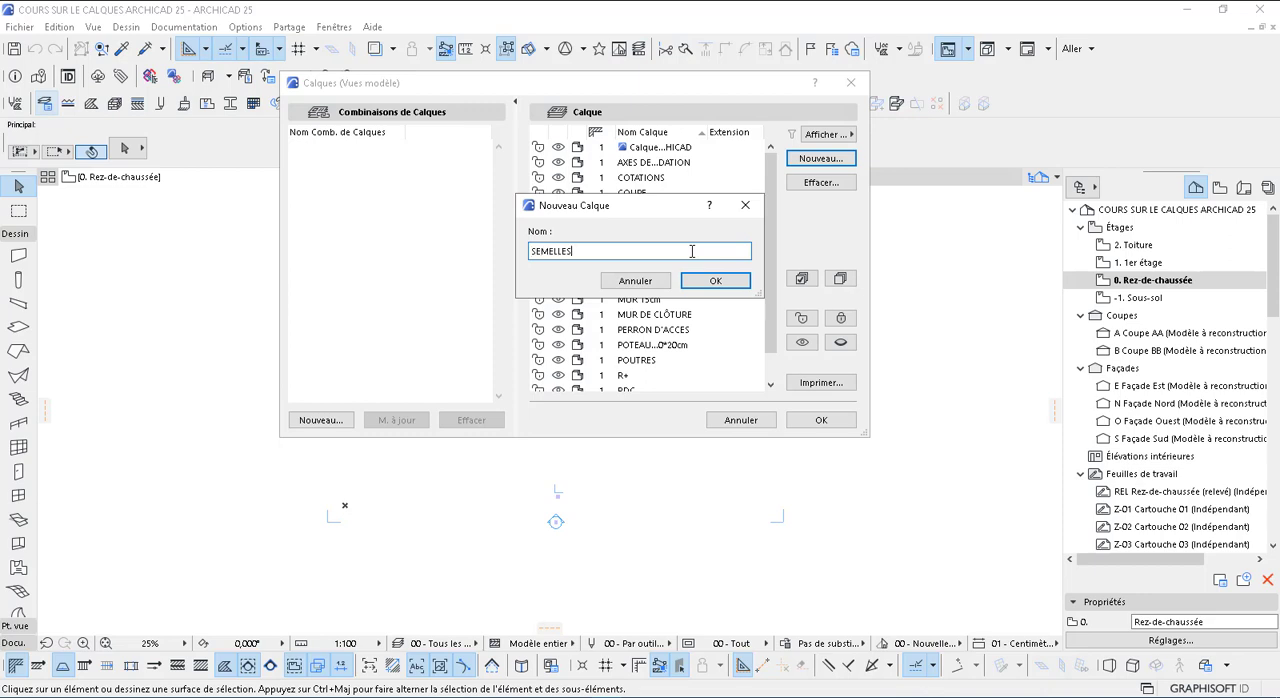
left_click(720, 282)
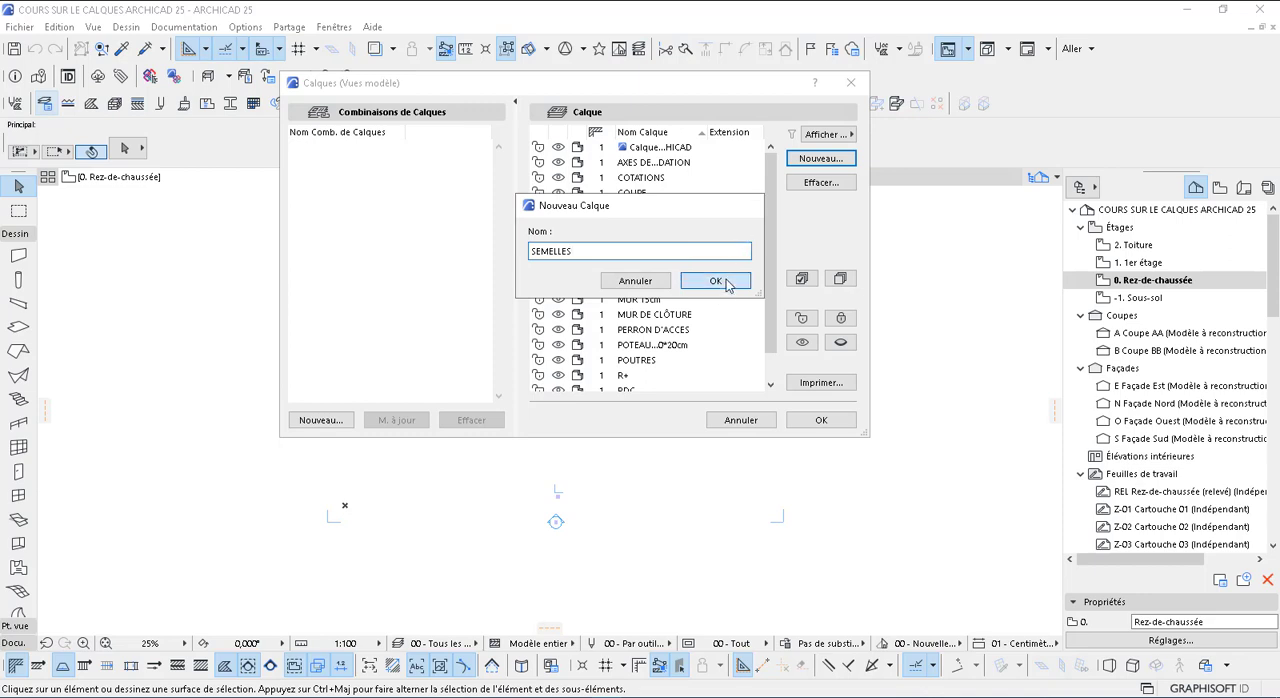
left_click(821, 159)
type("FOUILLE")
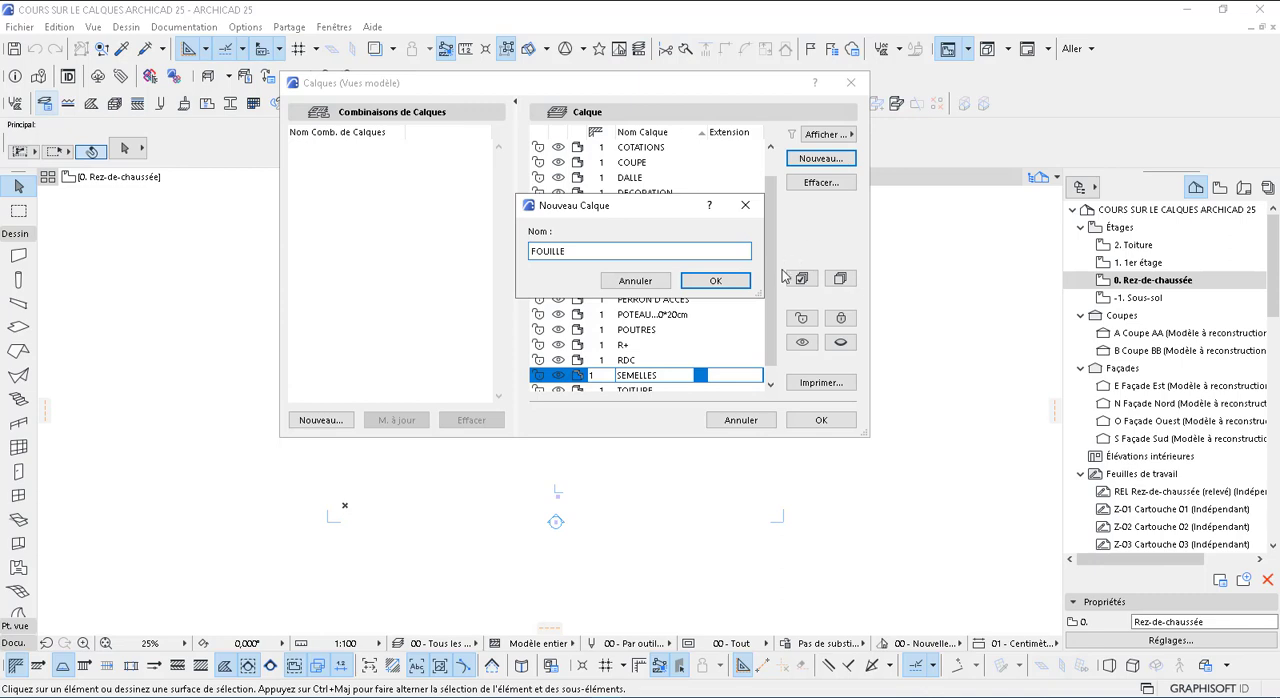
left_click(718, 282)
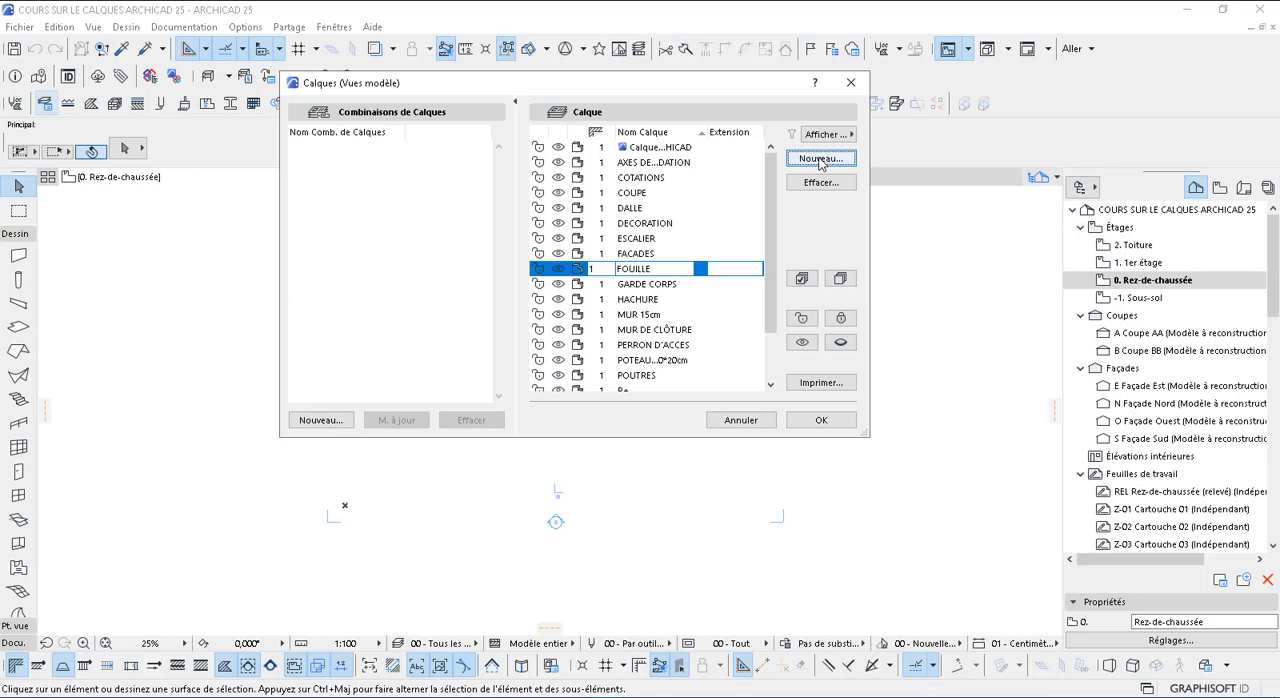
Create a new wall layer named MUR 20cm
scroll(628, 228, "down", 2)
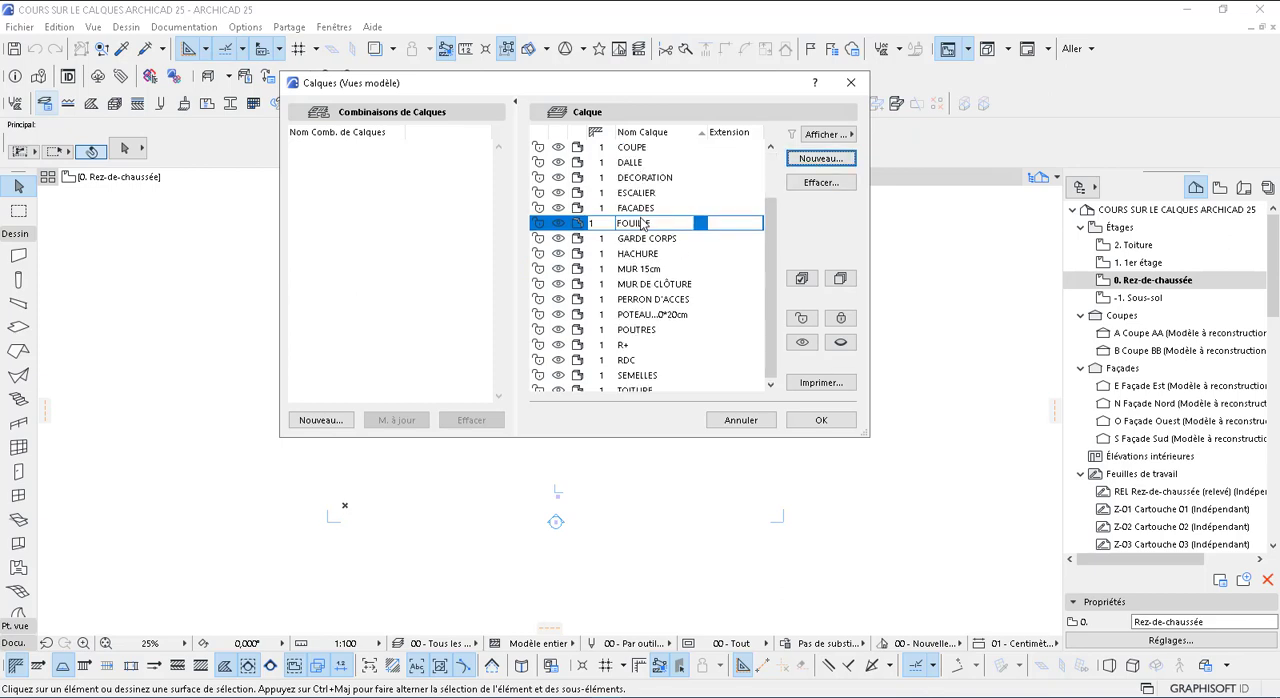
scroll(655, 290, "up", 2)
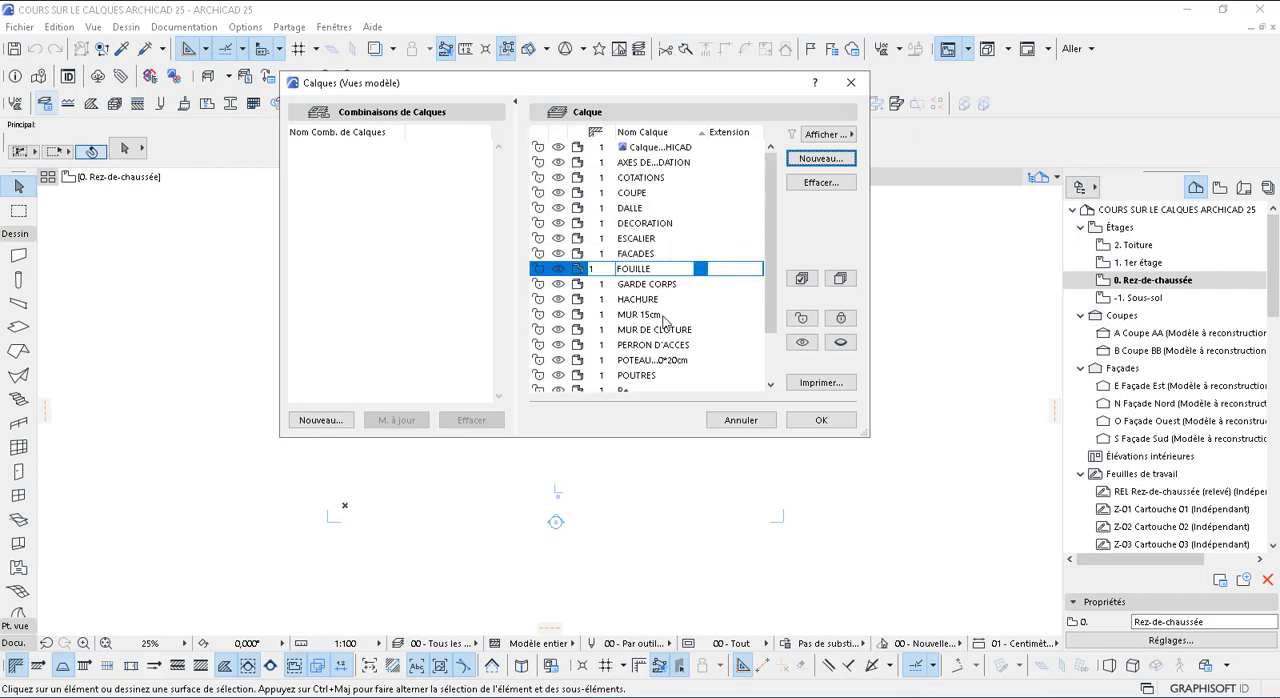
left_click(818, 161)
type("MUR 20cm")
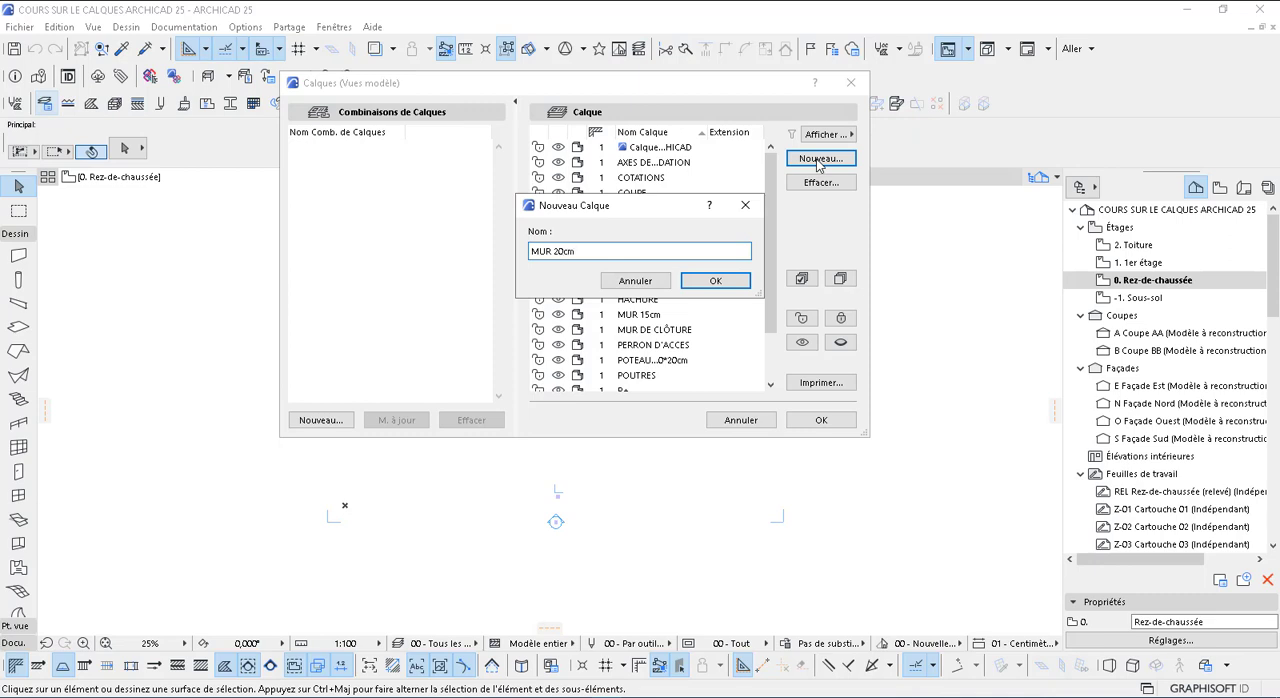
left_click(716, 281)
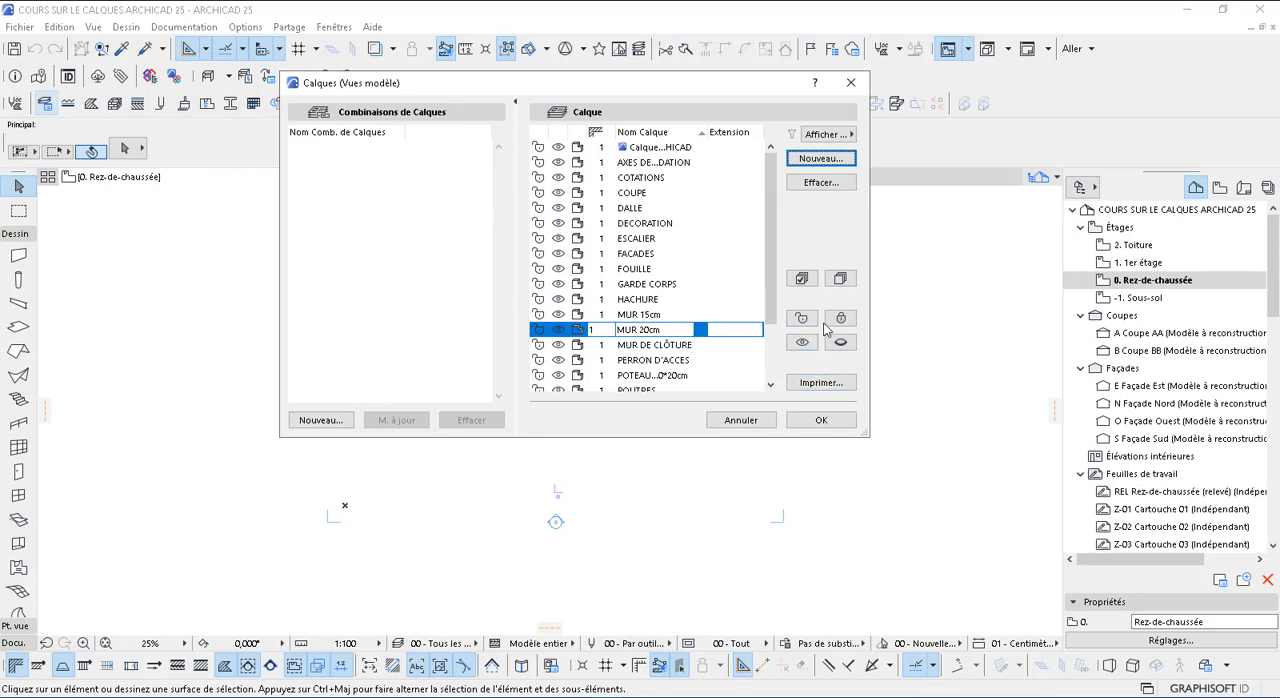
Add a wall layer named MUR 10cm and accept the completed layer list
left_click(828, 161)
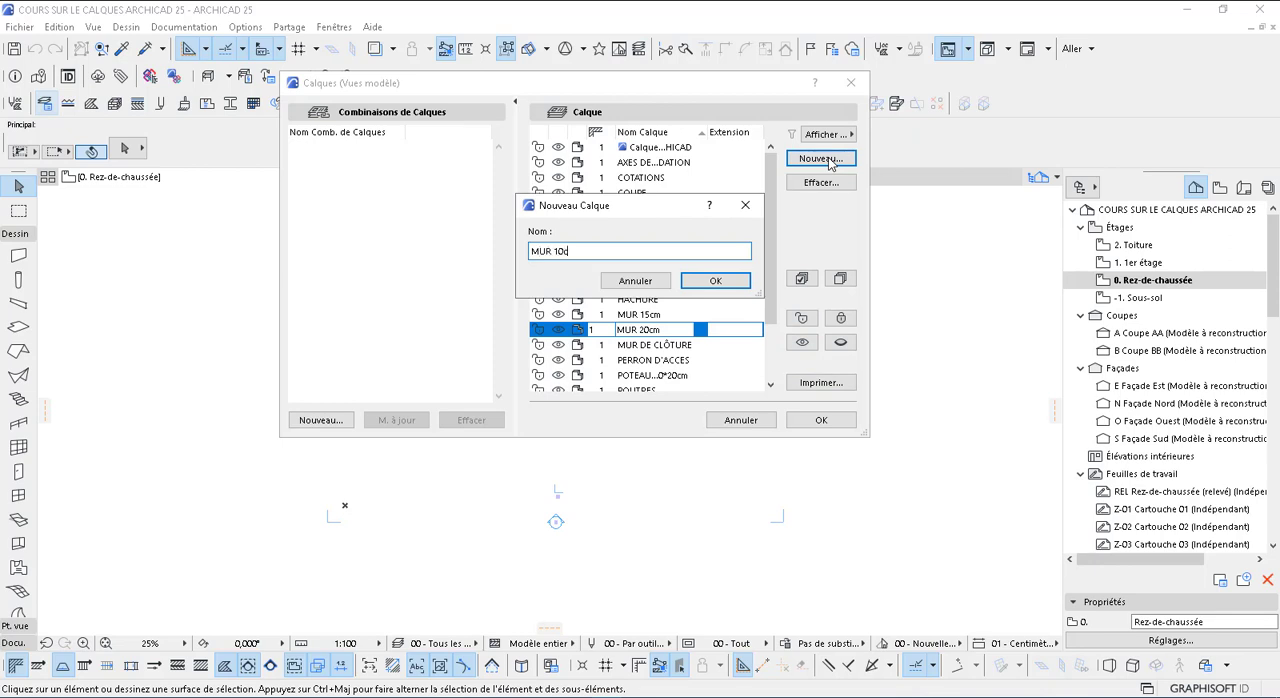
type("MUR 10cm")
left_click(715, 281)
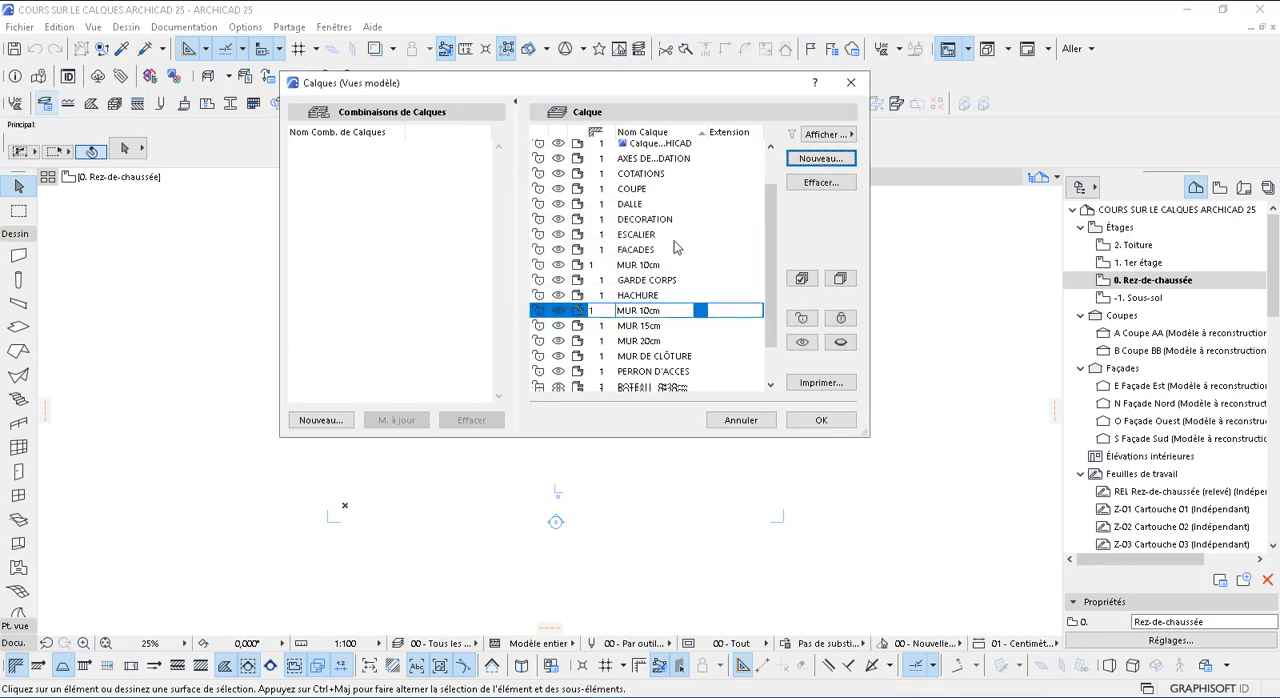
scroll(675, 250, "down", 2)
scroll(668, 241, "up", 2)
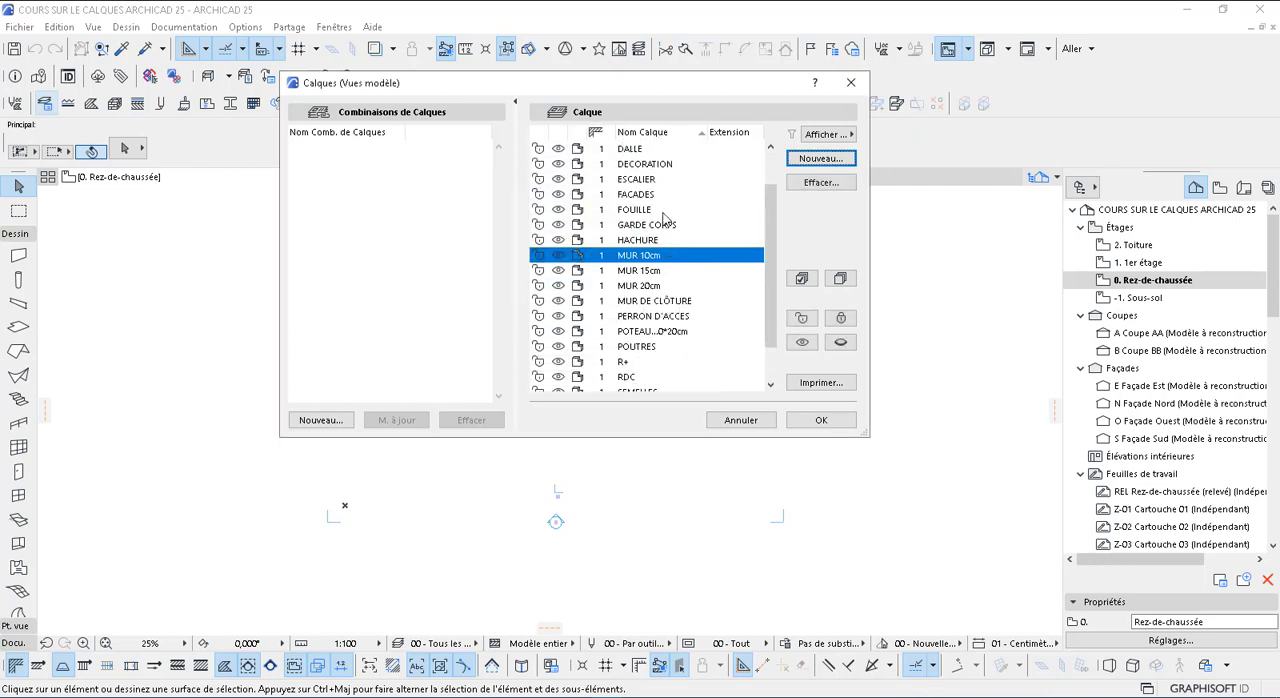
left_click(823, 420)
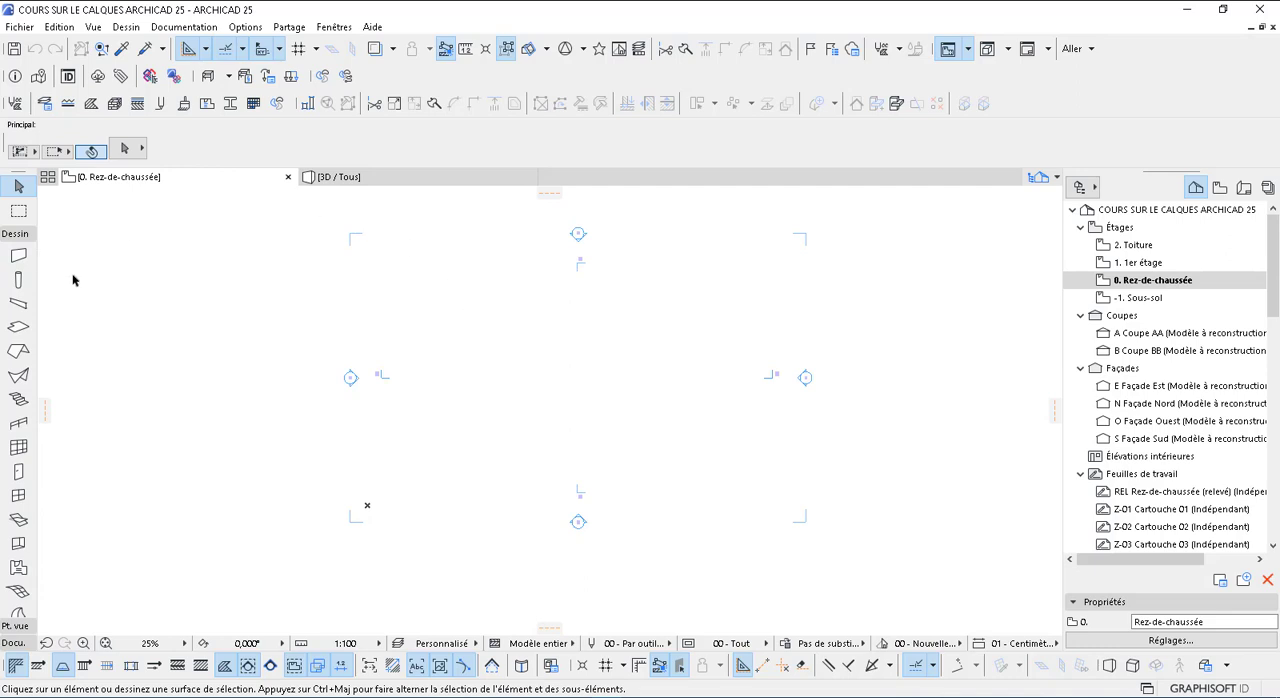
Choose the MUR 15cm layer in the Wall tool's default settings
left_click(18, 256)
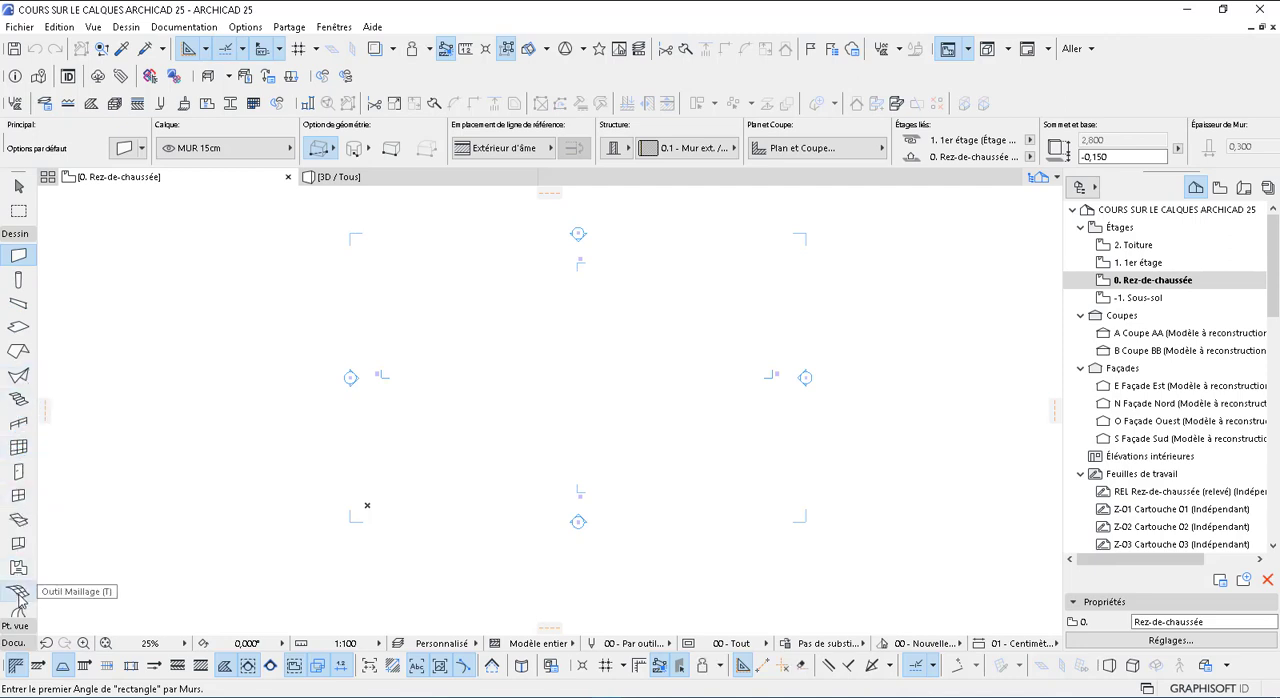
scroll(18, 600, "down", 2)
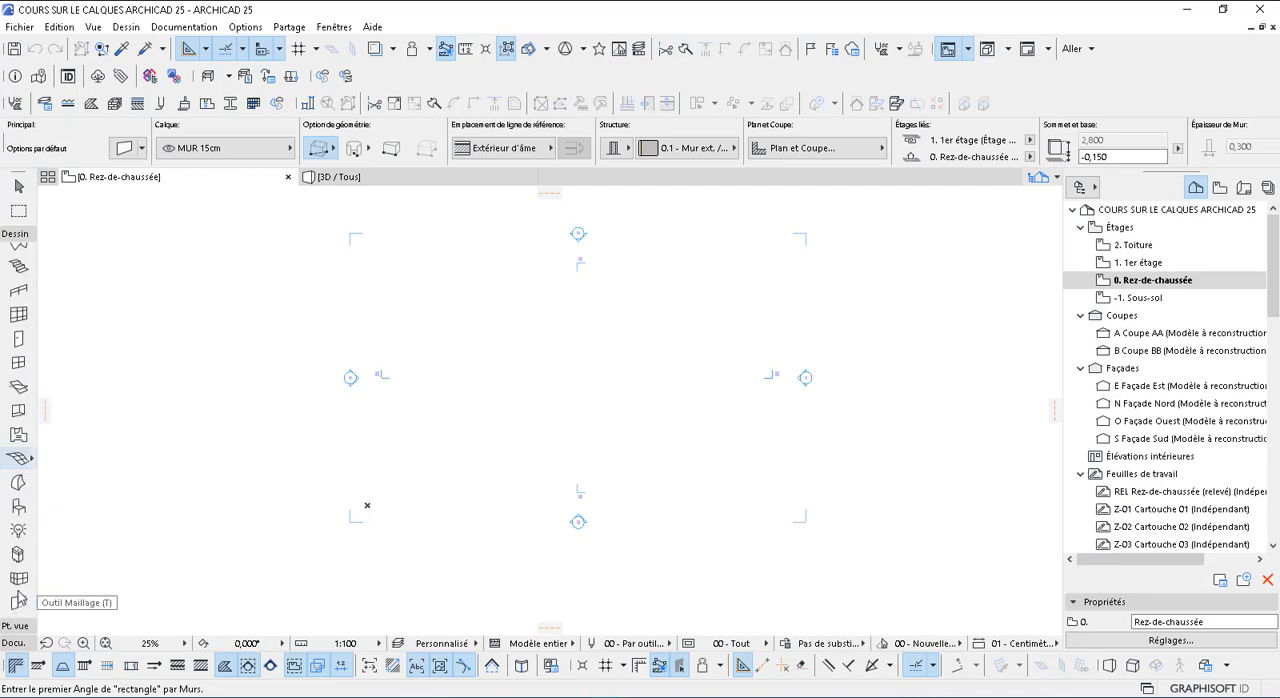
left_click(125, 150)
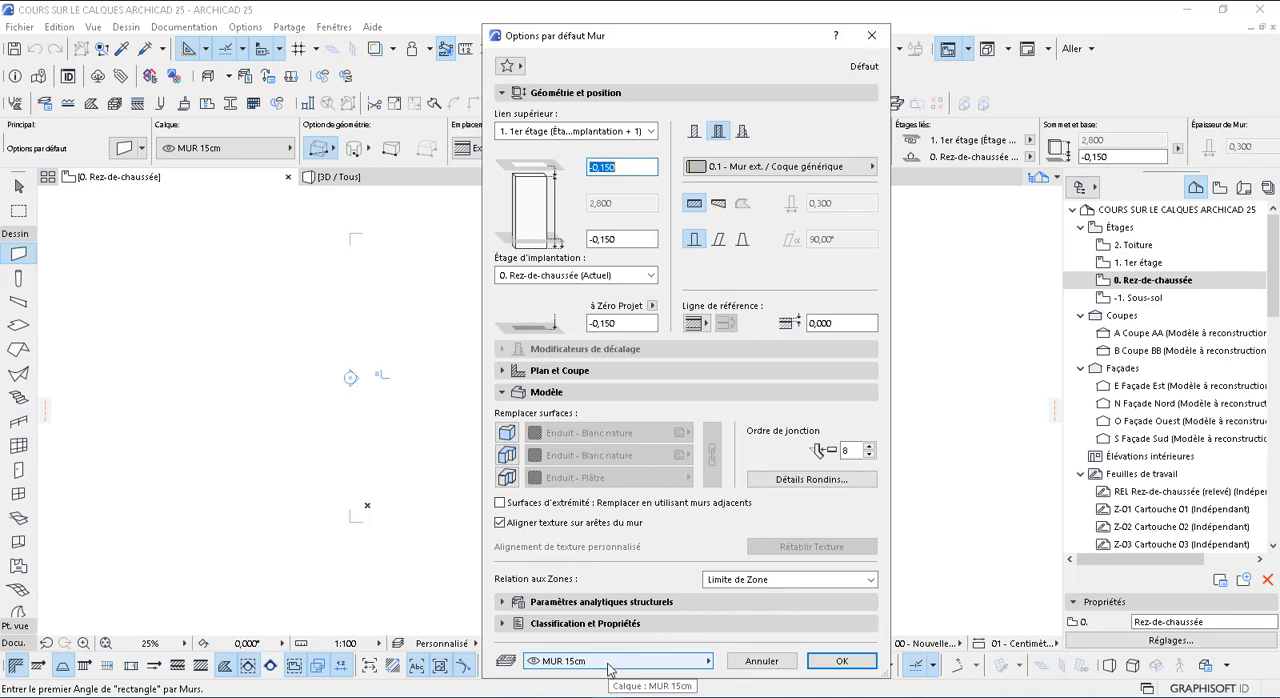
left_click(609, 668)
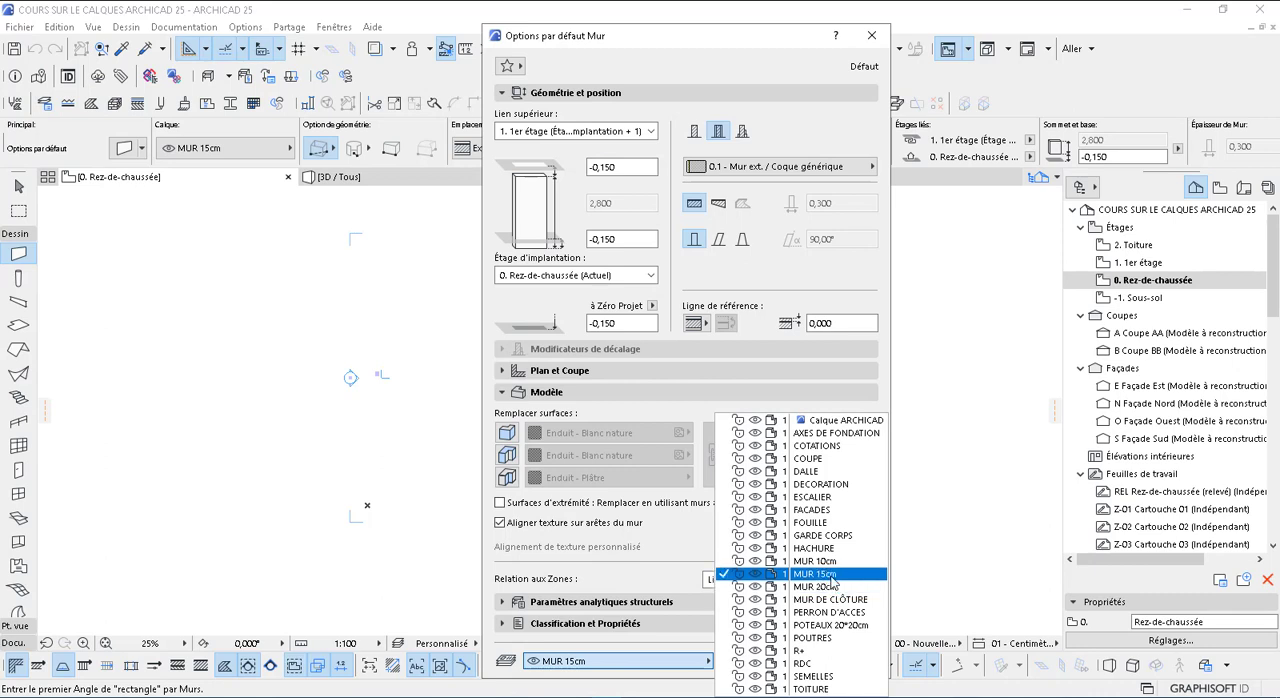
left_click(829, 578)
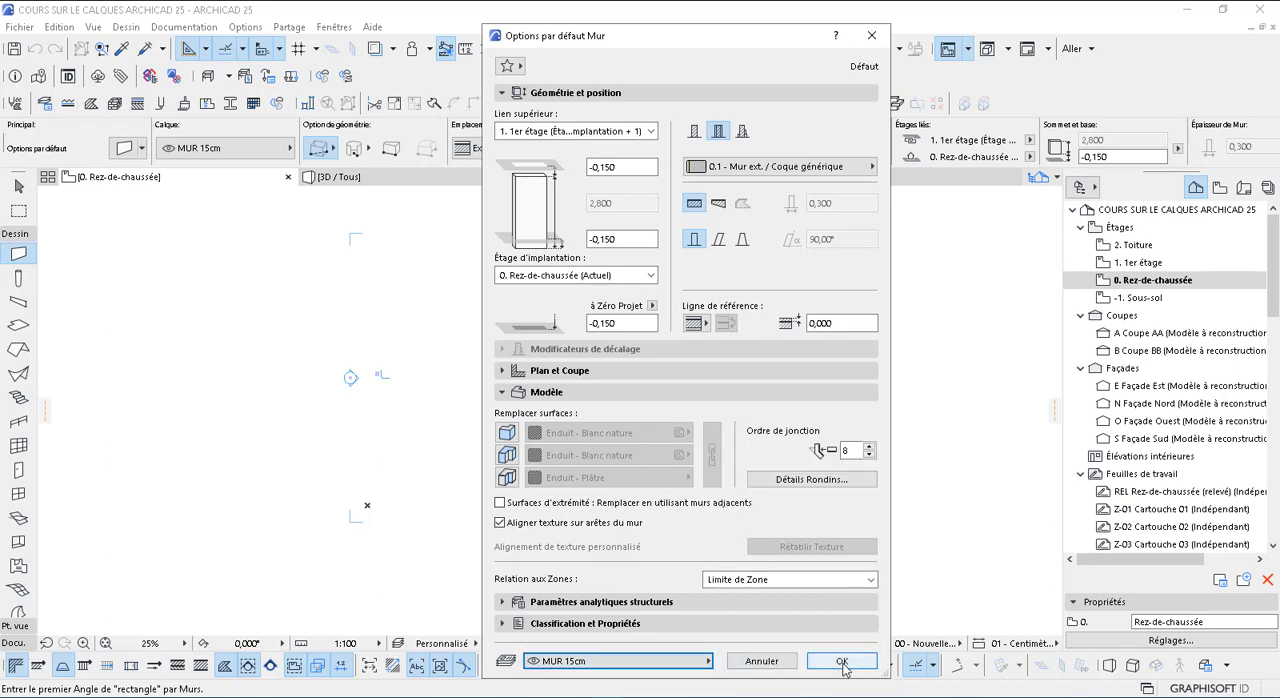
left_click(778, 667)
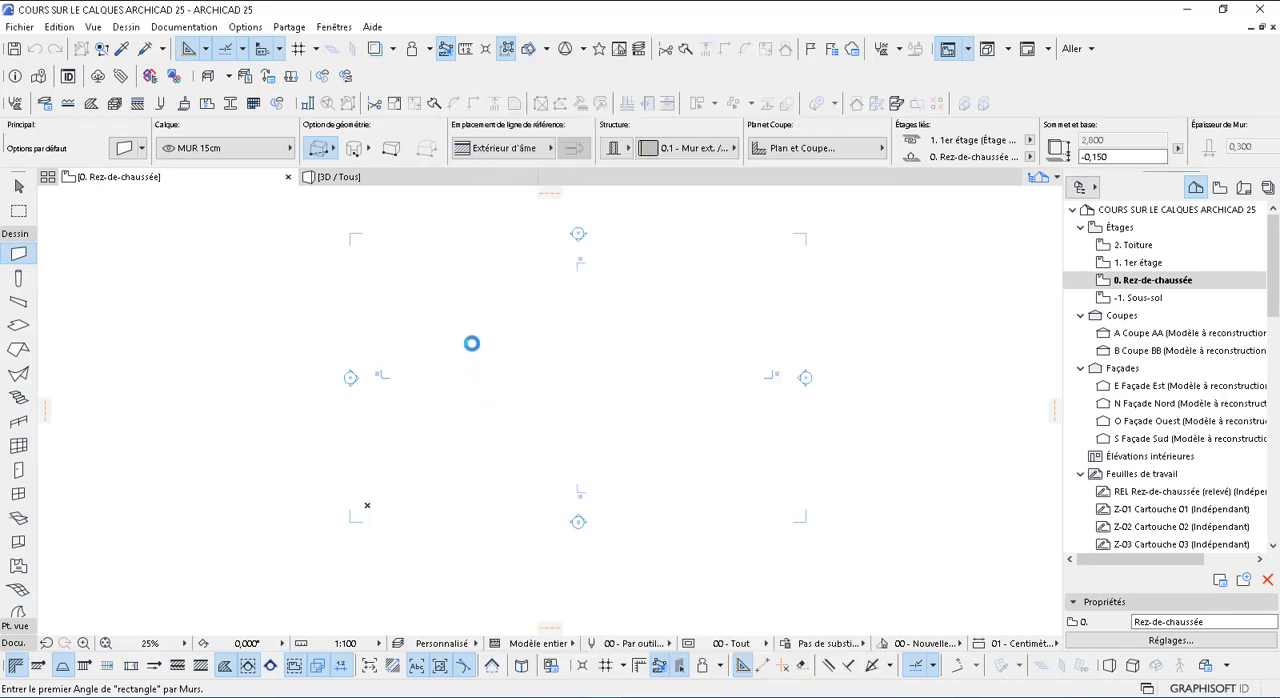
Draw a rectangle of walls about 32 by 17 m between the elevation markers on the ground floor plan
left_click(471, 333)
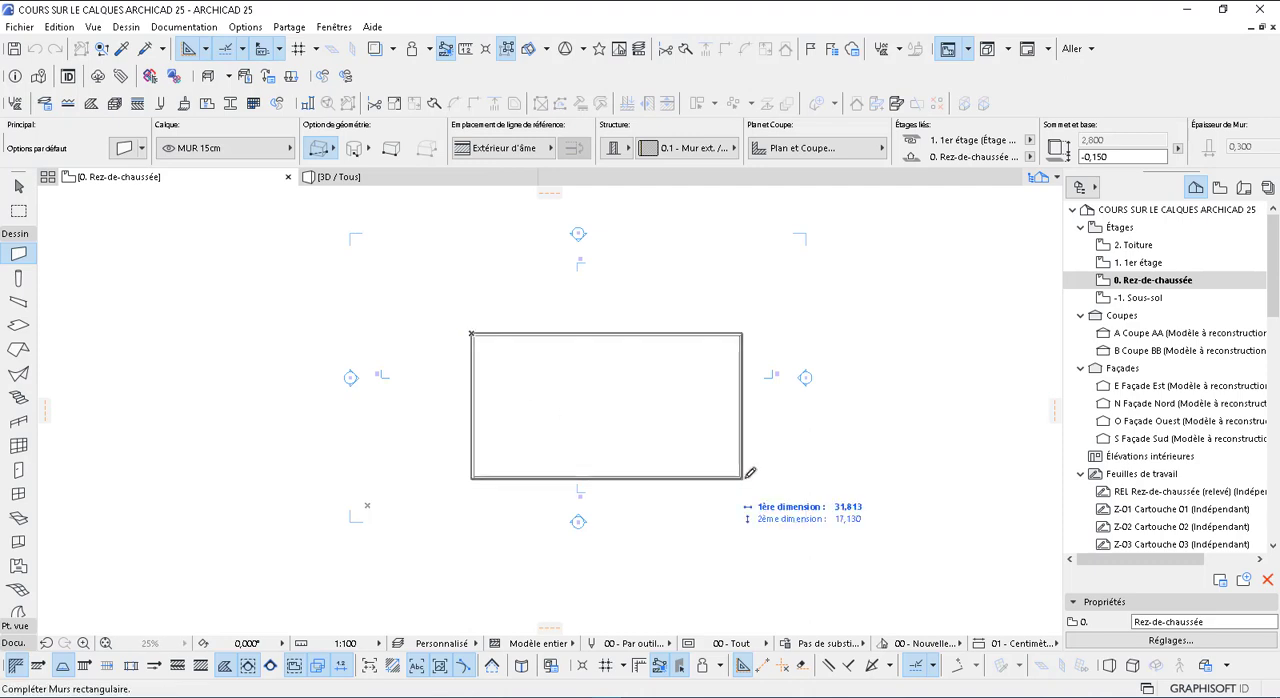
left_click(746, 475)
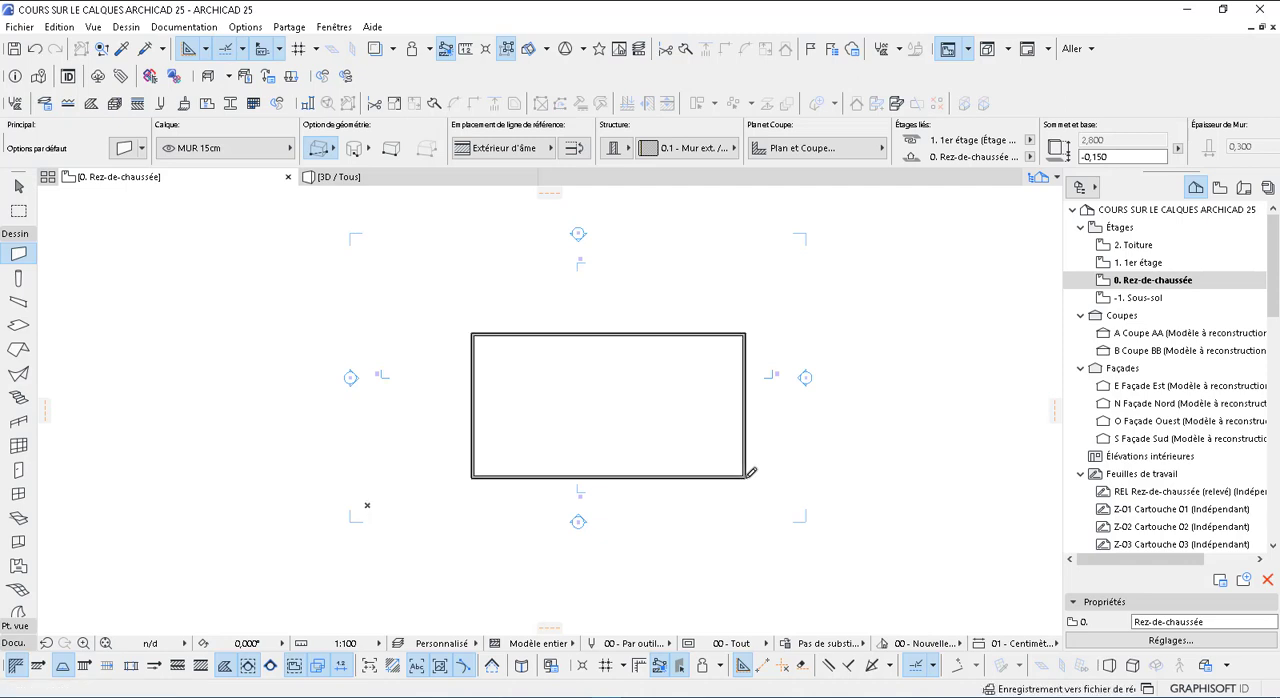
scroll(720, 300, "up", 1)
scroll(750, 330, "up", 15)
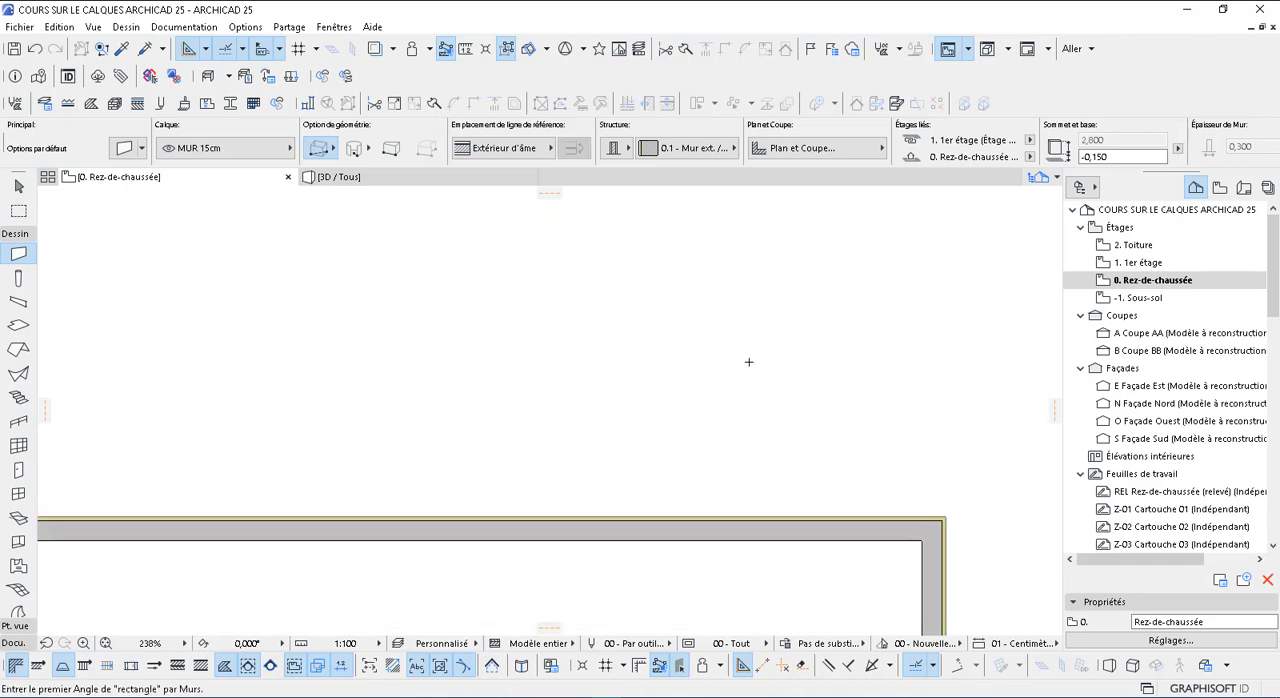
scroll(786, 283, "down", 6)
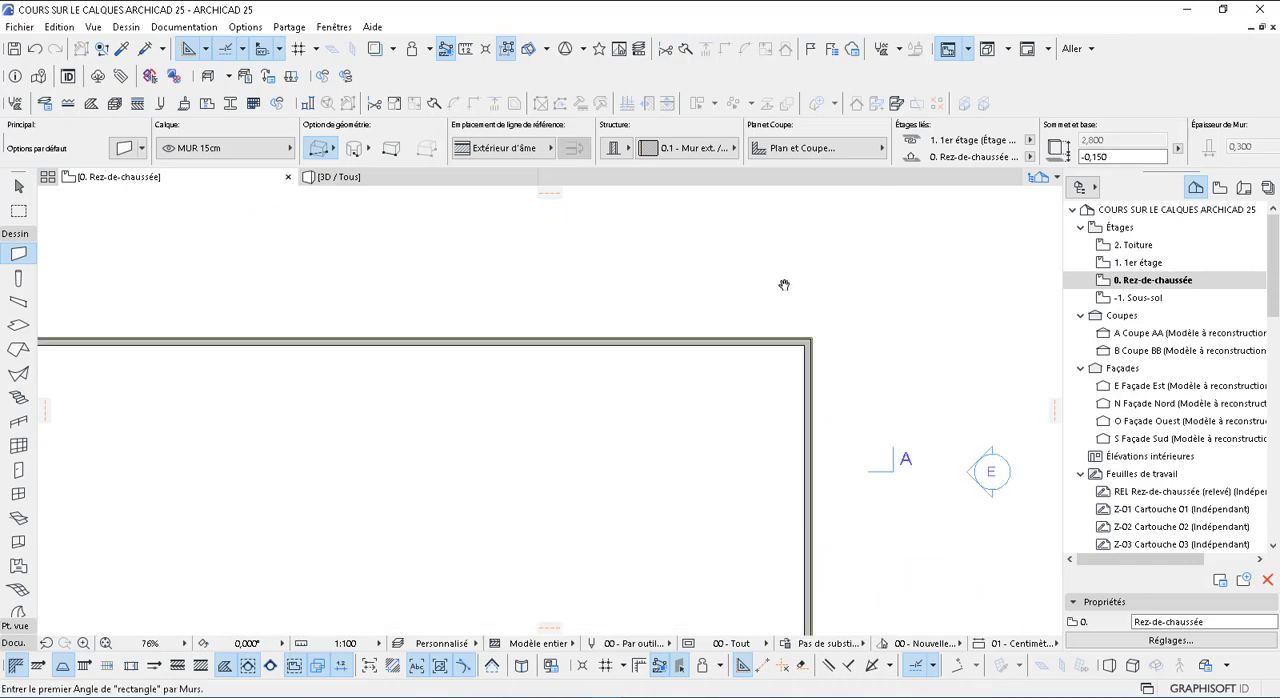
scroll(931, 236, "down", 5)
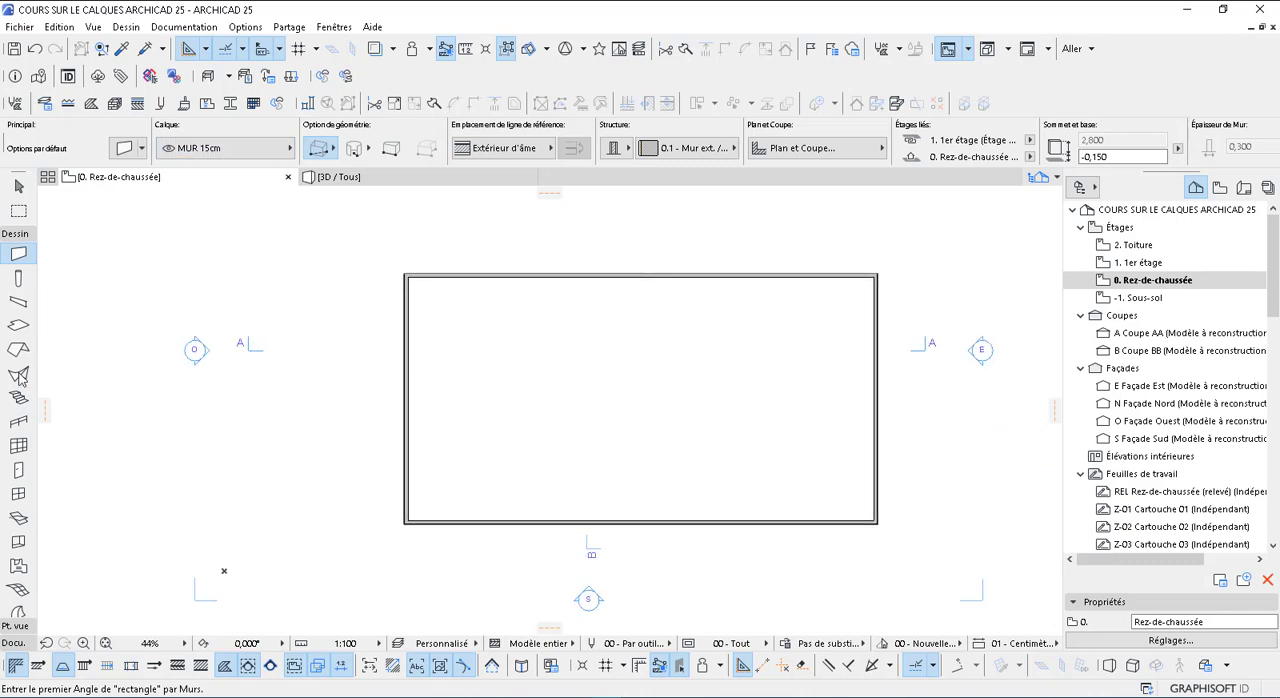
key("Escape")
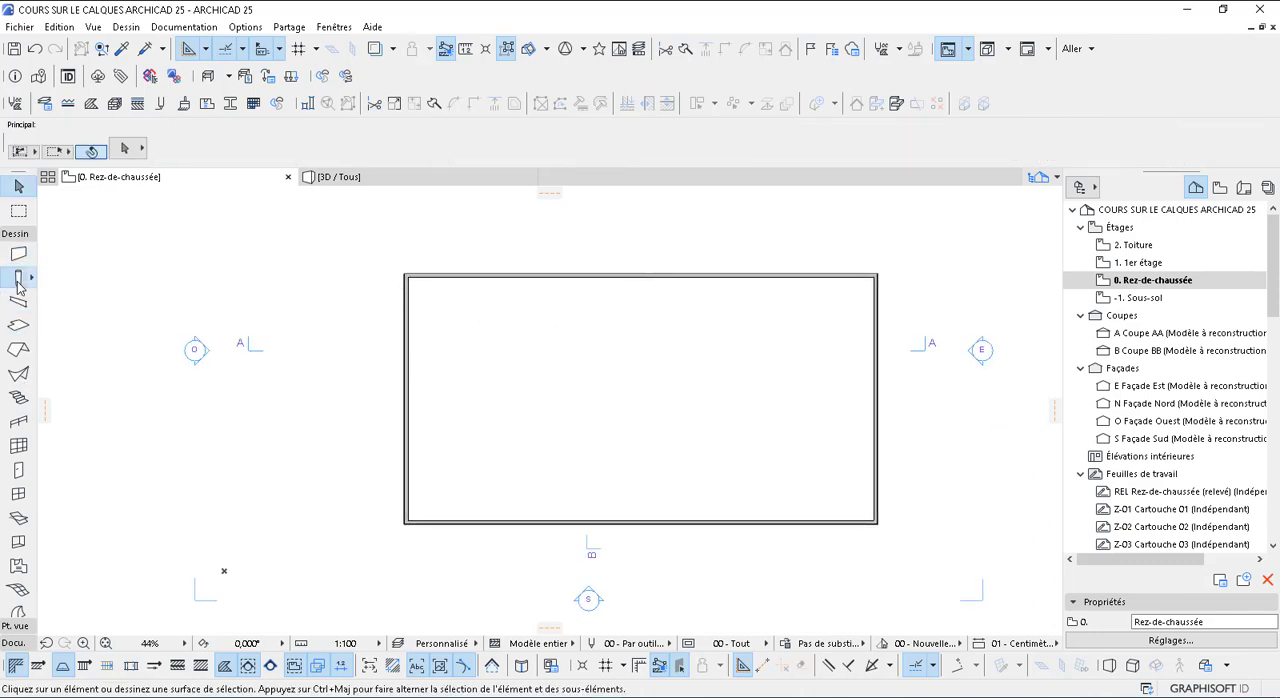
Try to place a column at the upper-left corner of the walls
left_click(18, 284)
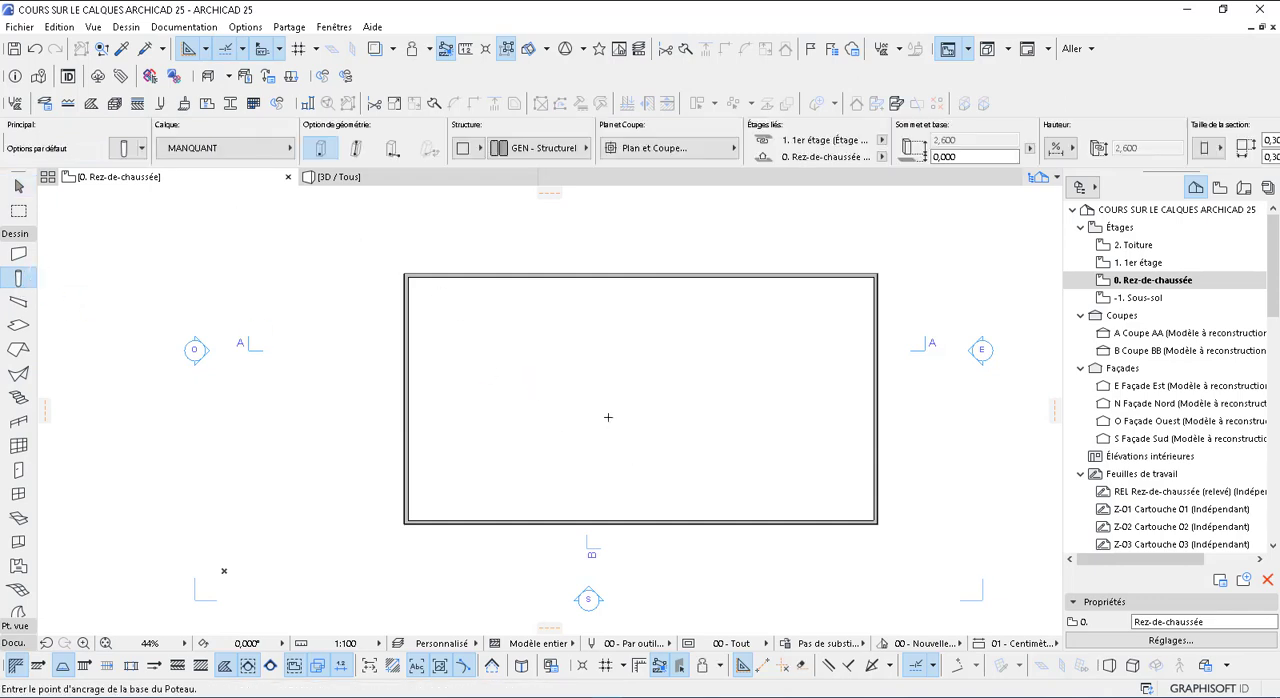
scroll(415, 282, "up", 5)
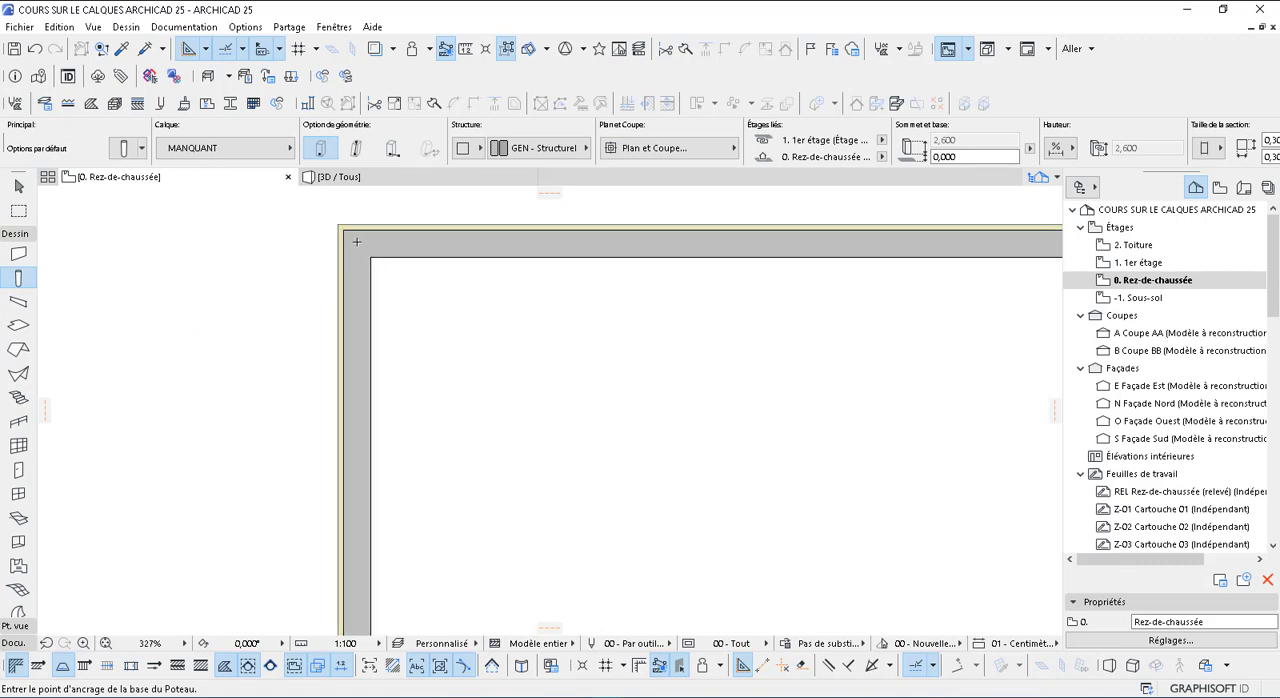
left_click(355, 243)
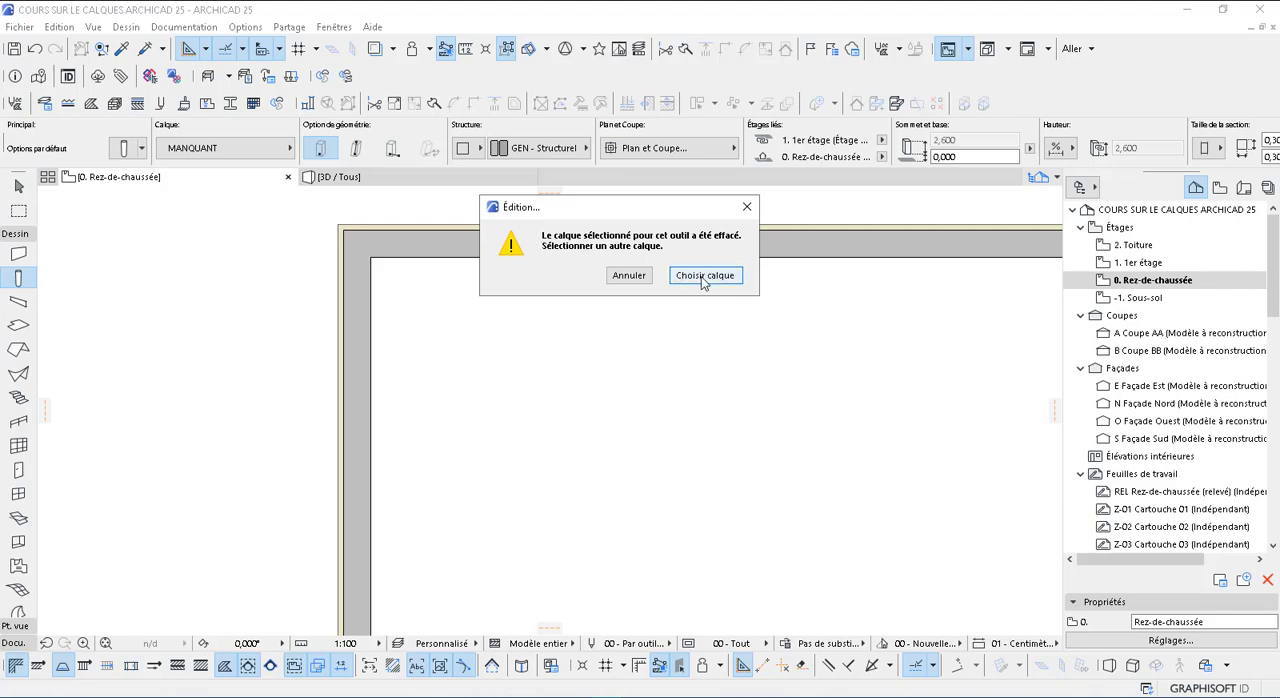
left_click(703, 276)
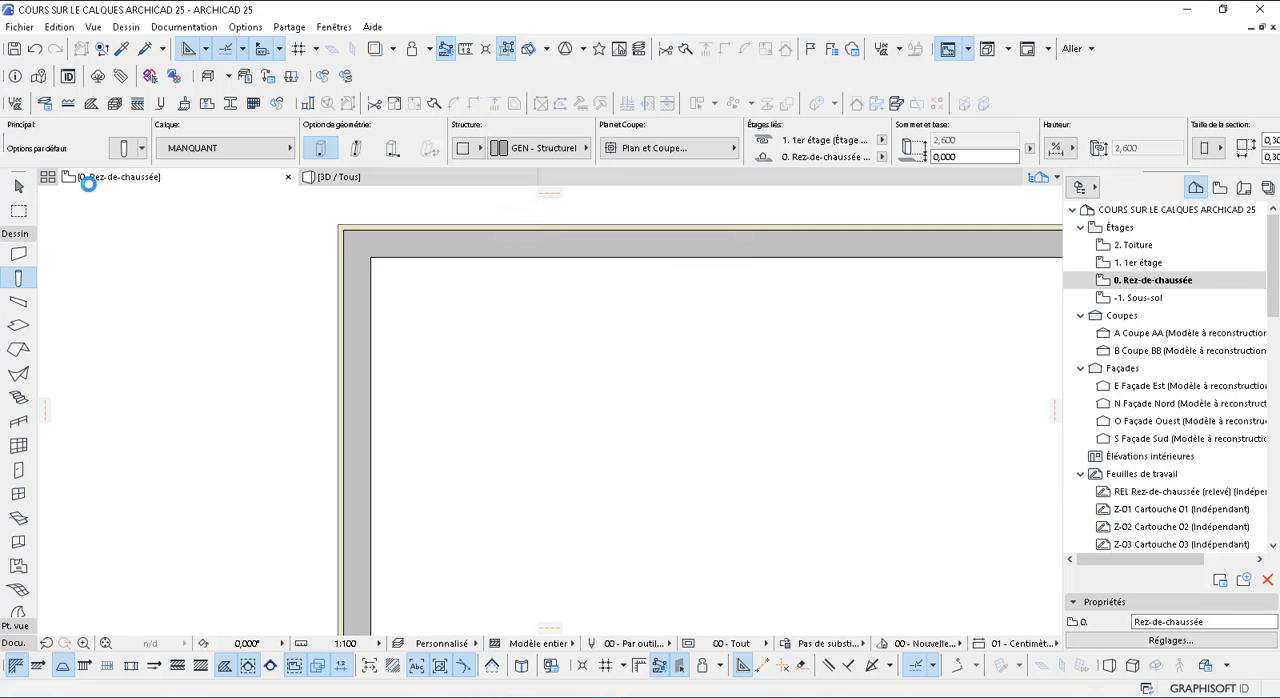
left_click(126, 148)
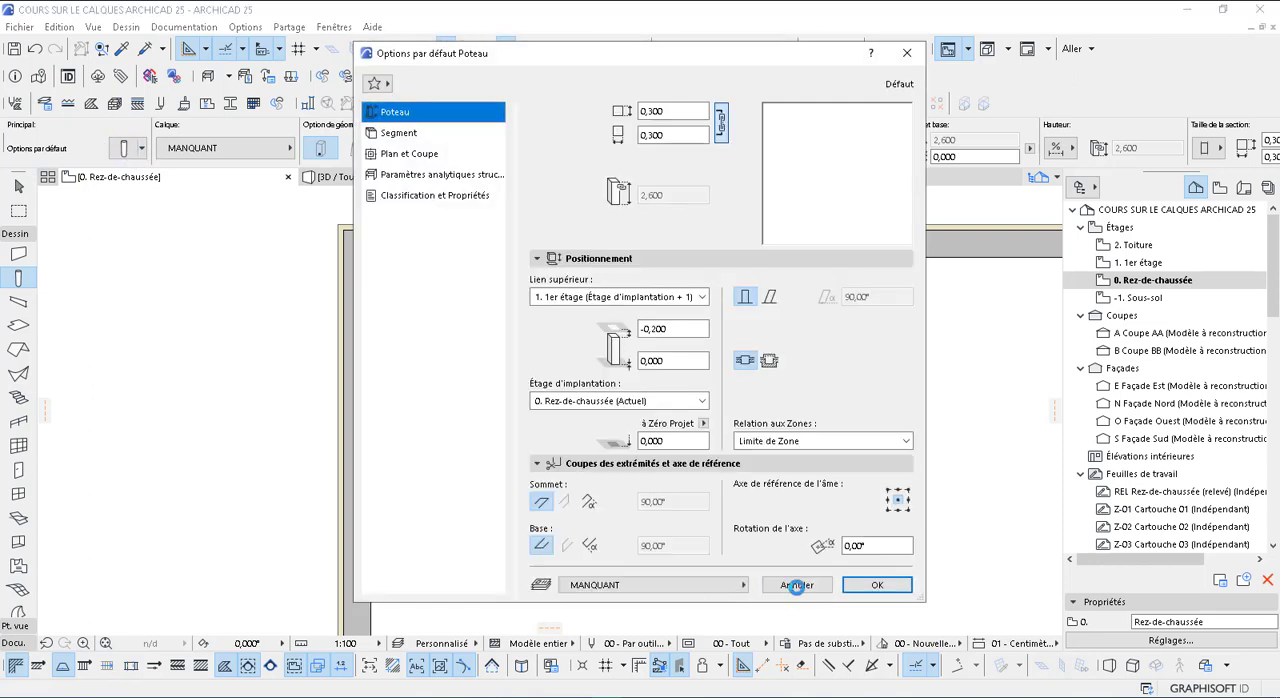
left_click(797, 585)
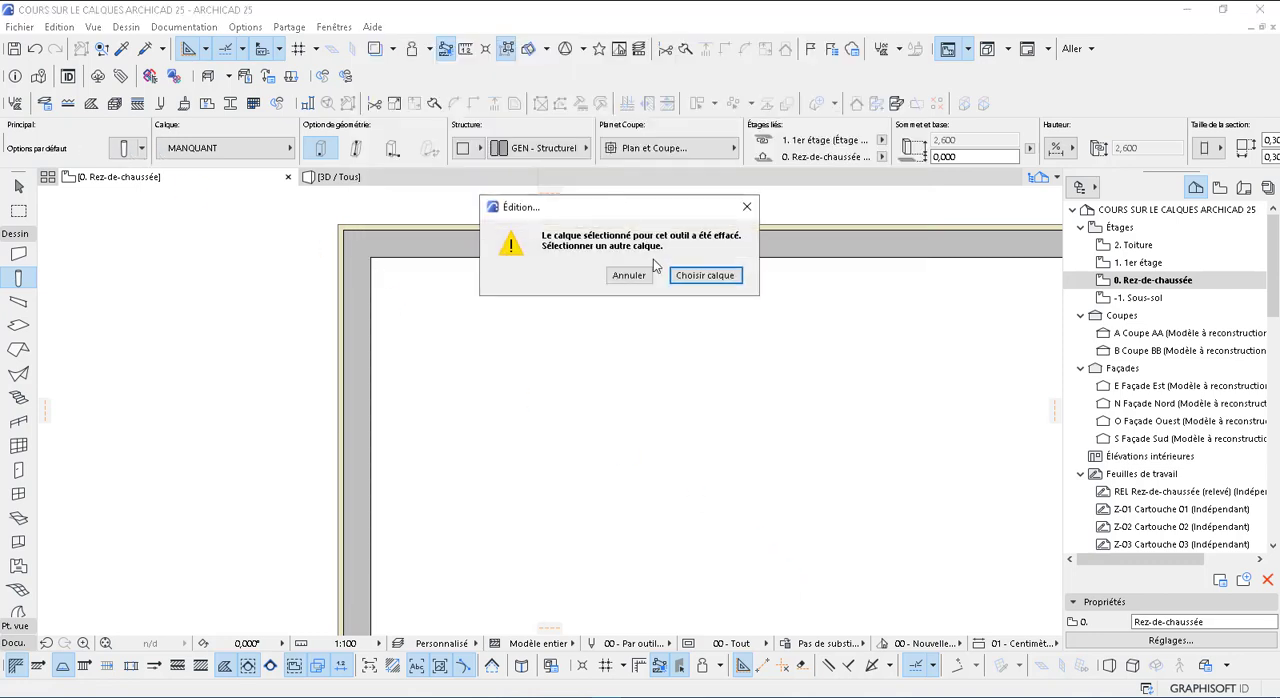
left_click(629, 276)
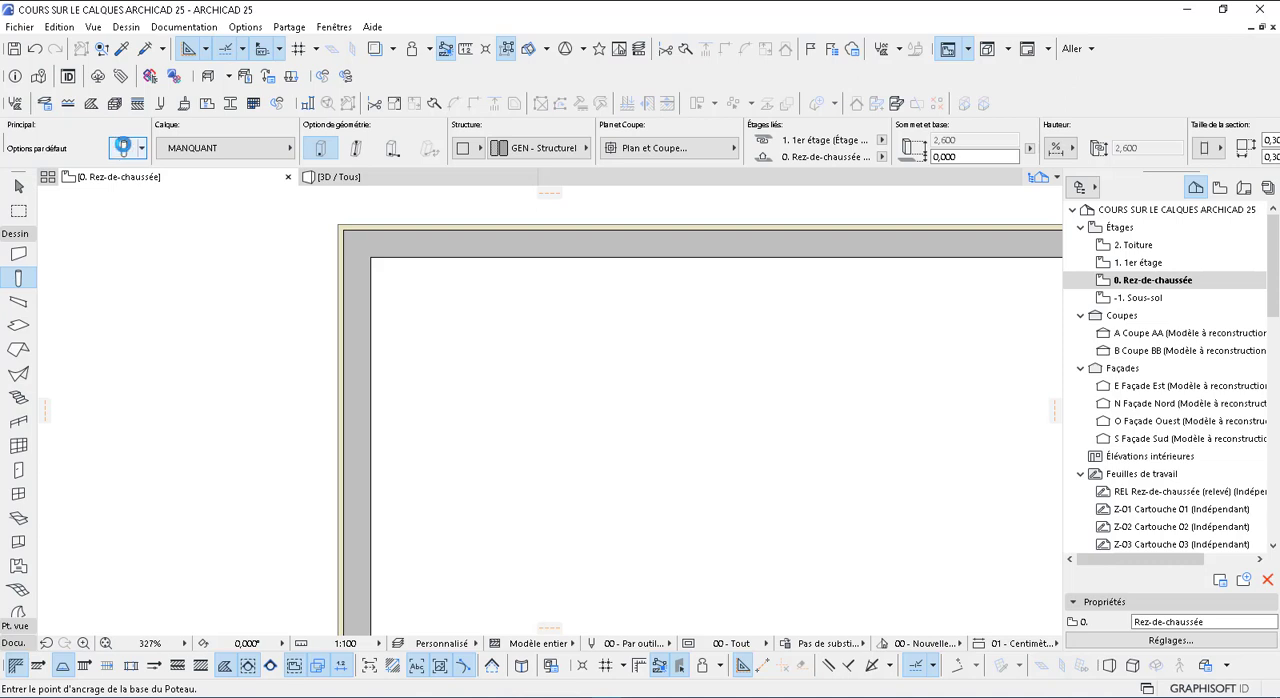
Assign the POUTRES layer to the Column tool and place a column inside the walls near their upper-left corner
left_click(121, 148)
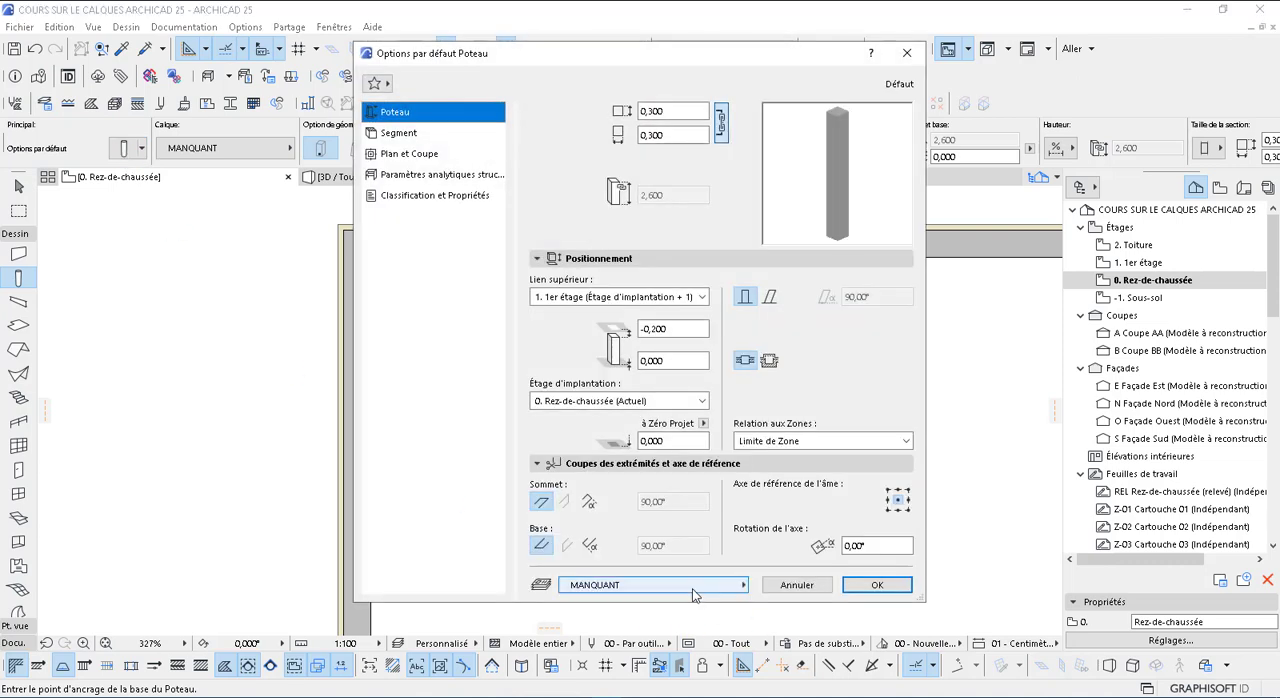
left_click(594, 586)
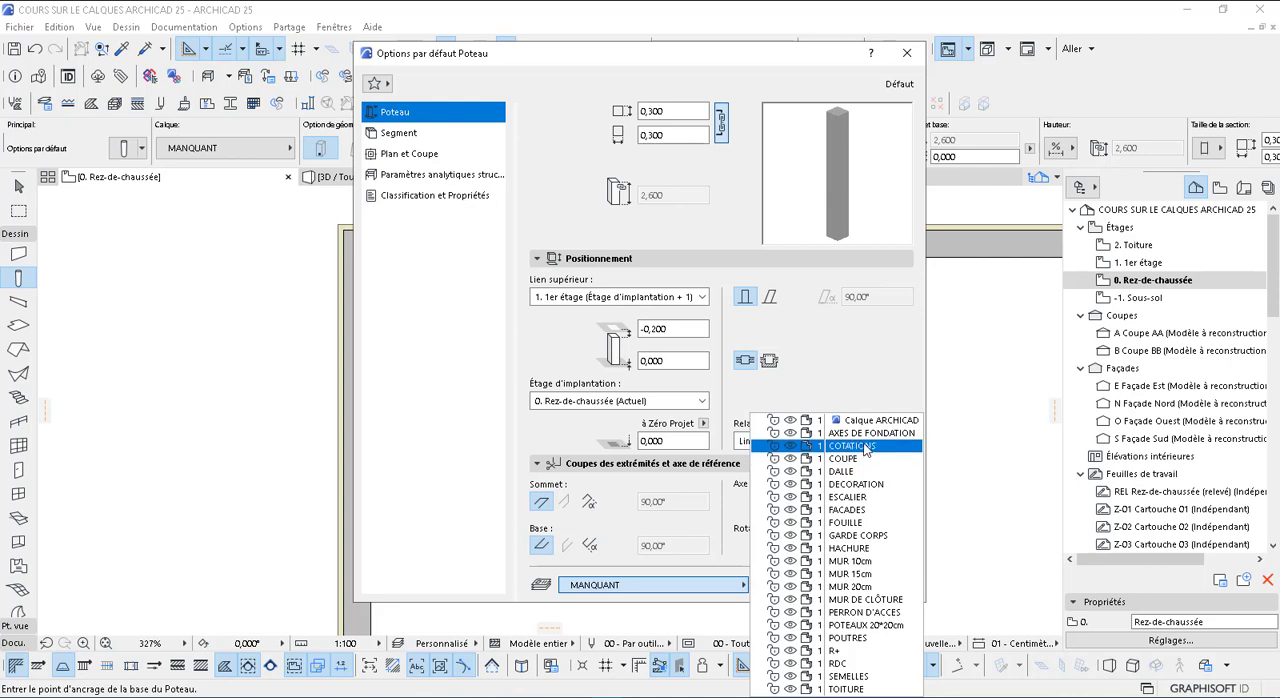
left_click(860, 638)
left_click(877, 587)
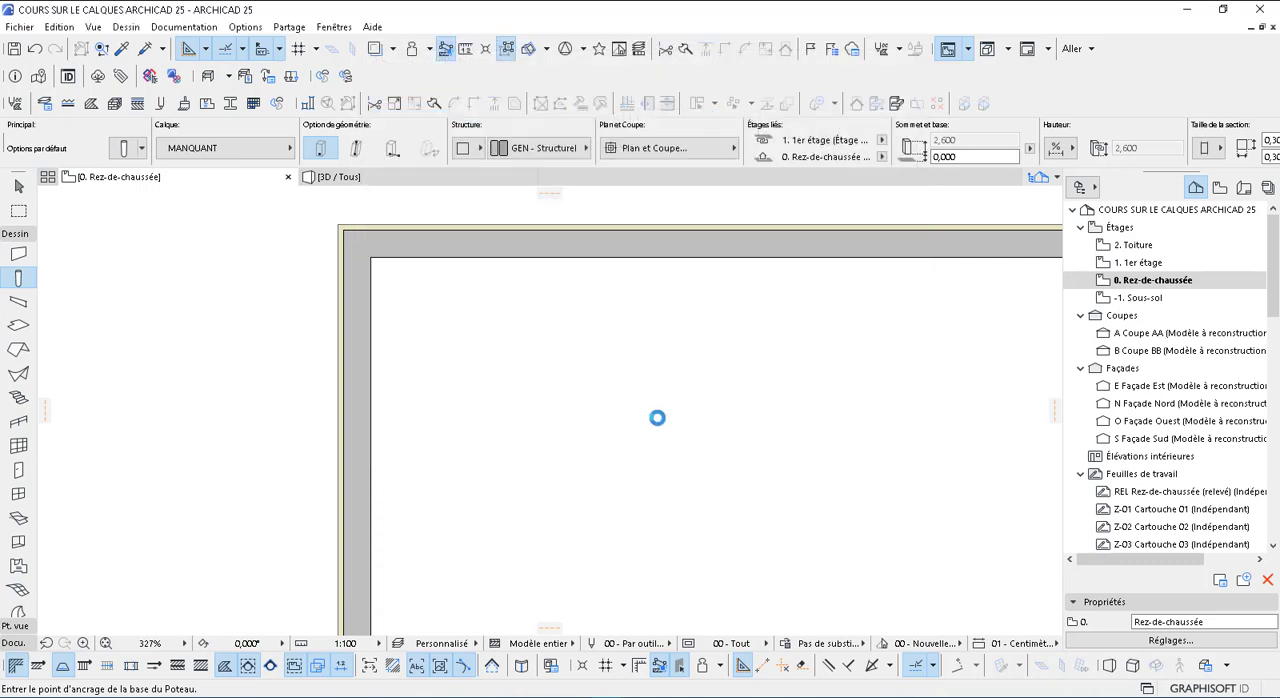
left_click(523, 343)
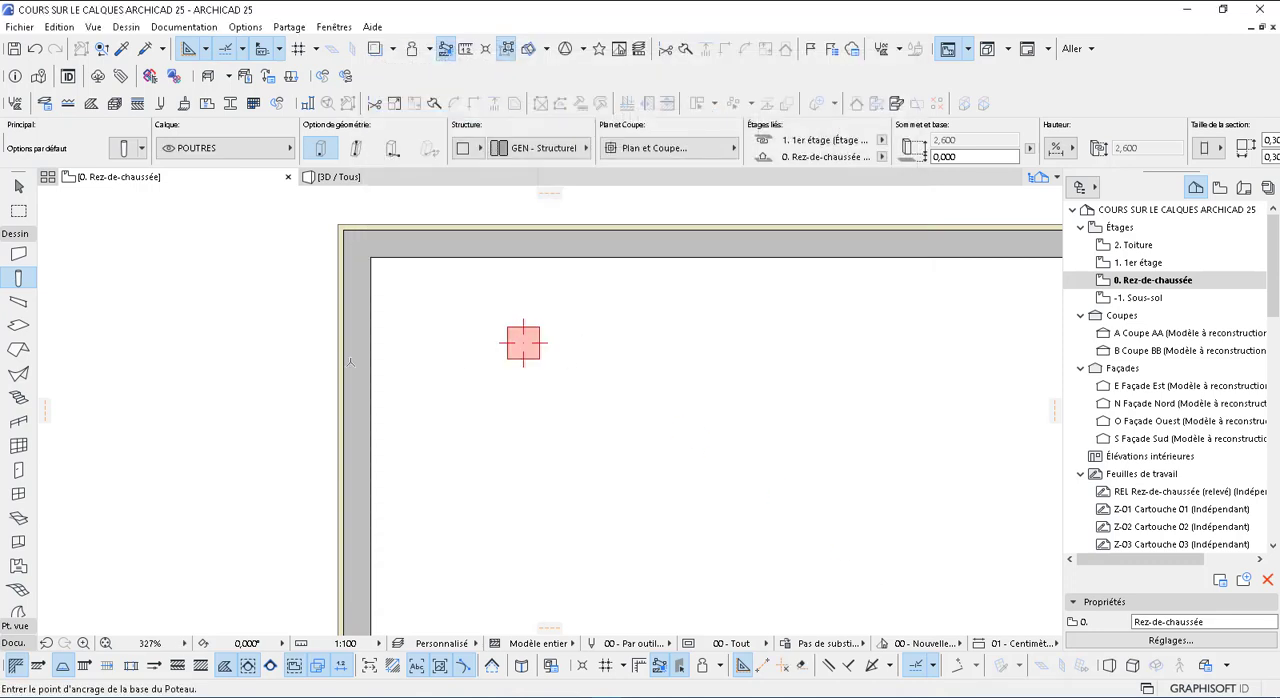
key("Escape")
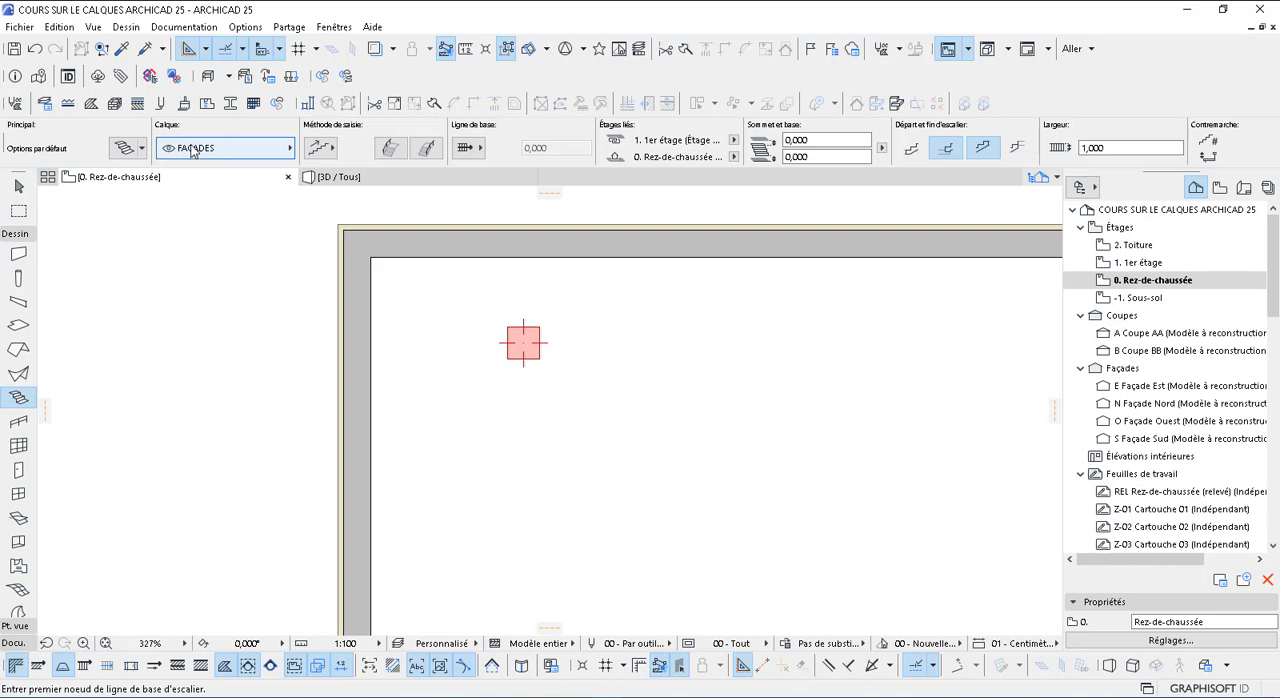
Assign the ESCALIER layer to the Stair tool in its default settings
left_click(128, 158)
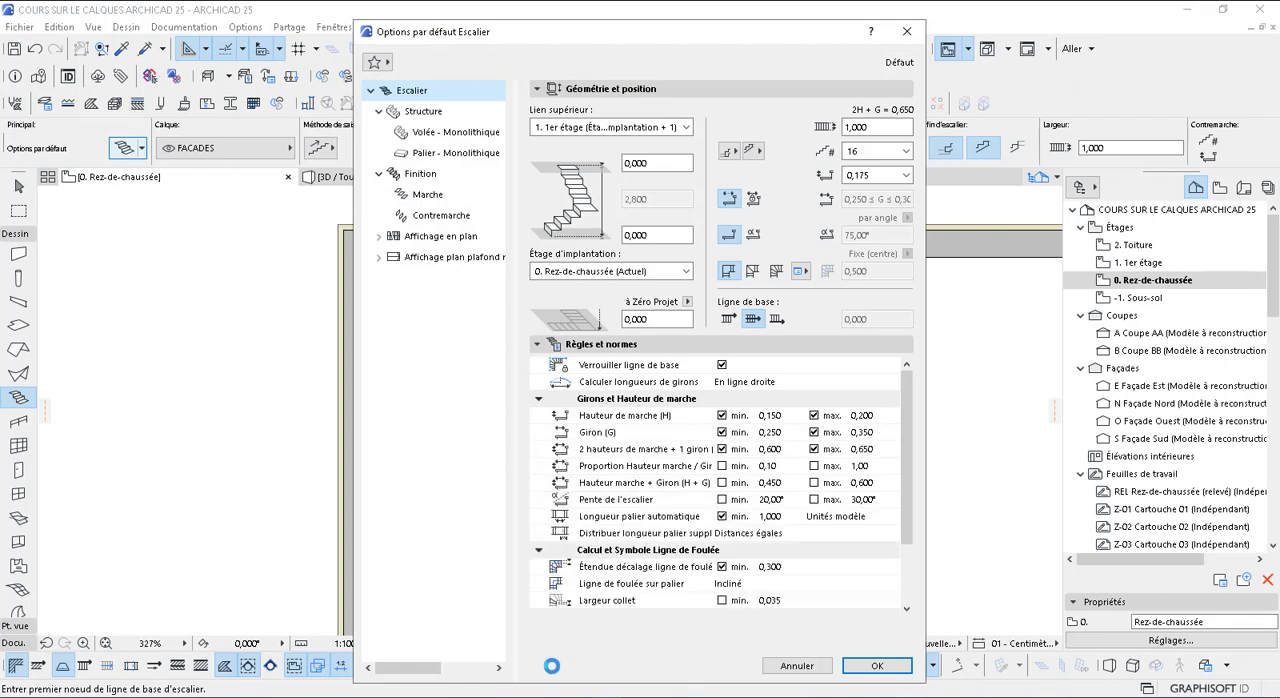
left_click(597, 667)
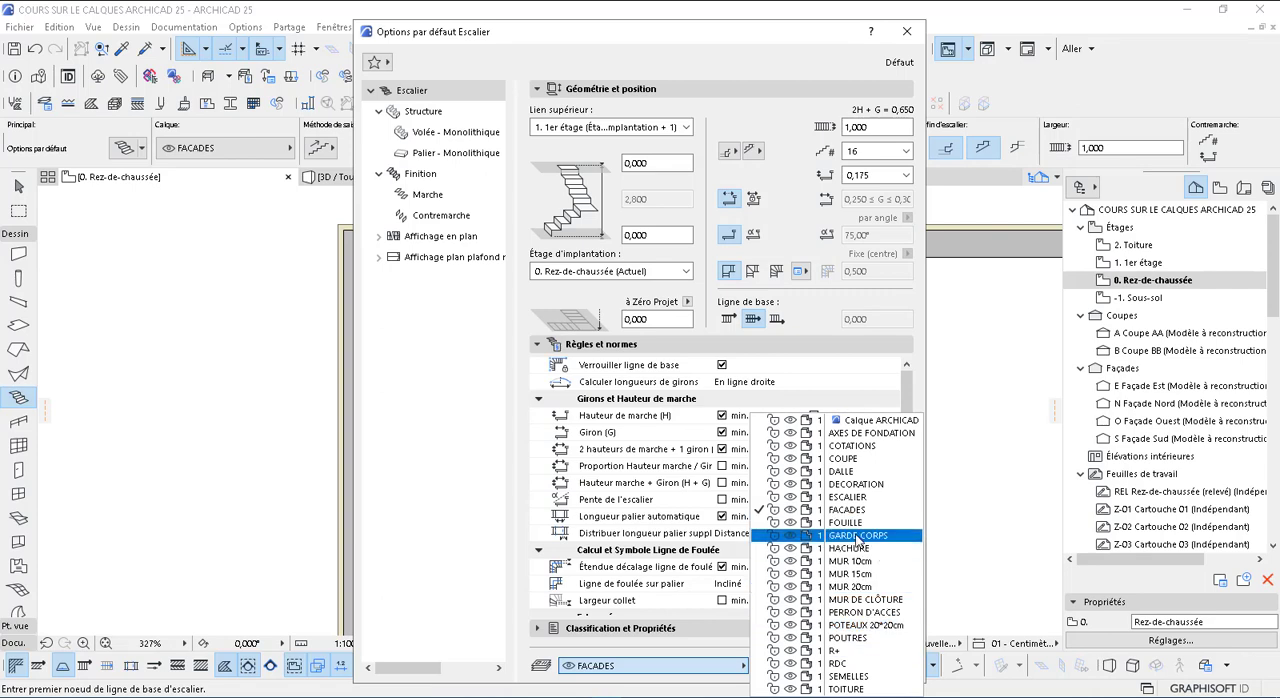
left_click(855, 498)
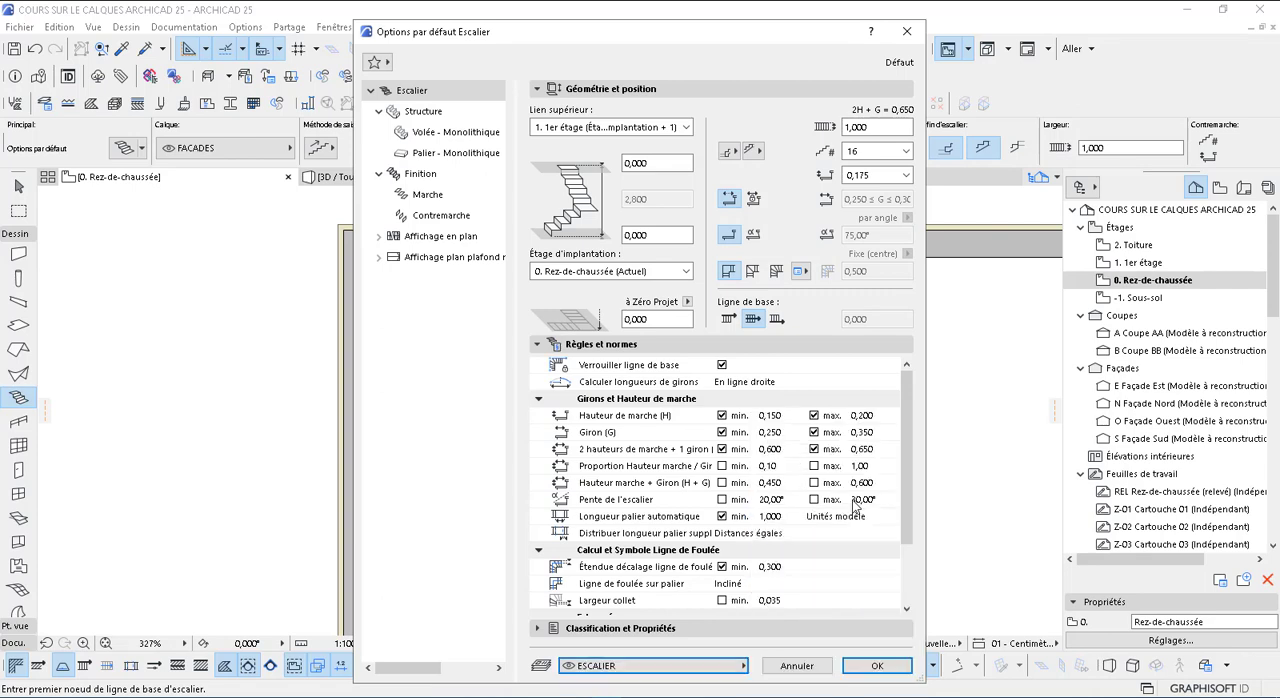
left_click(876, 665)
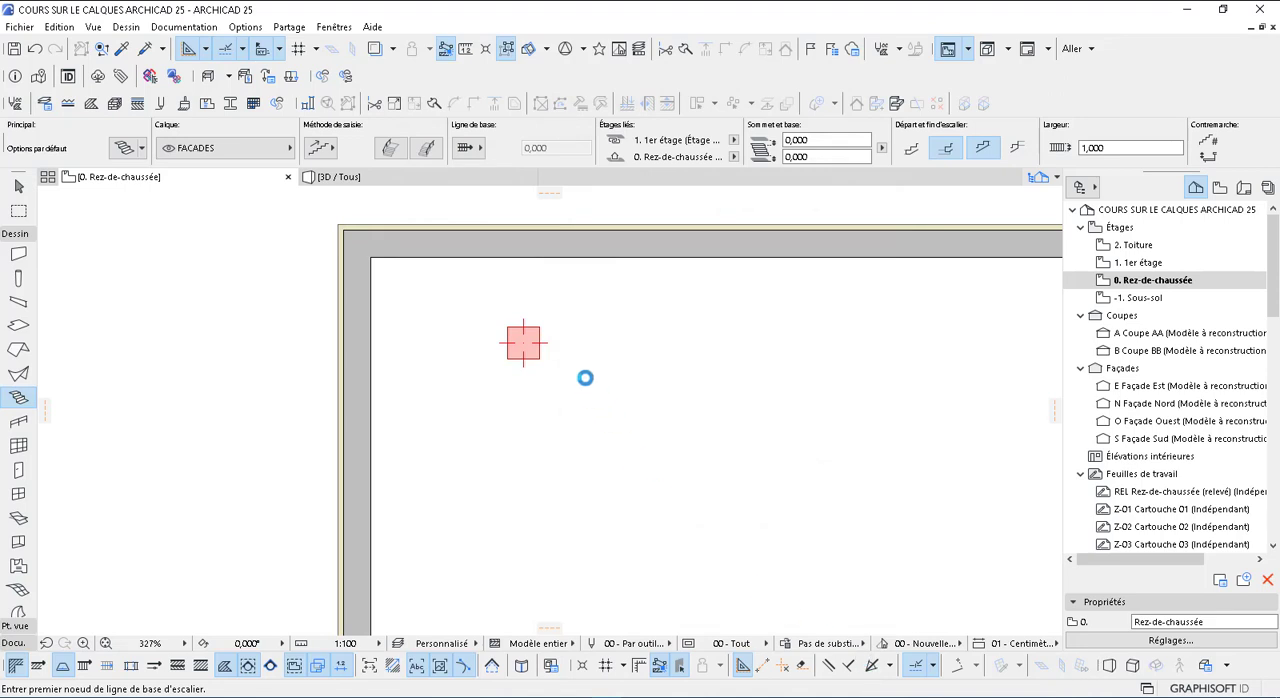
Draw a straight horizontal stair about 4.8 m long inside the walls, below and right of the column
scroll(587, 389, "down", 4)
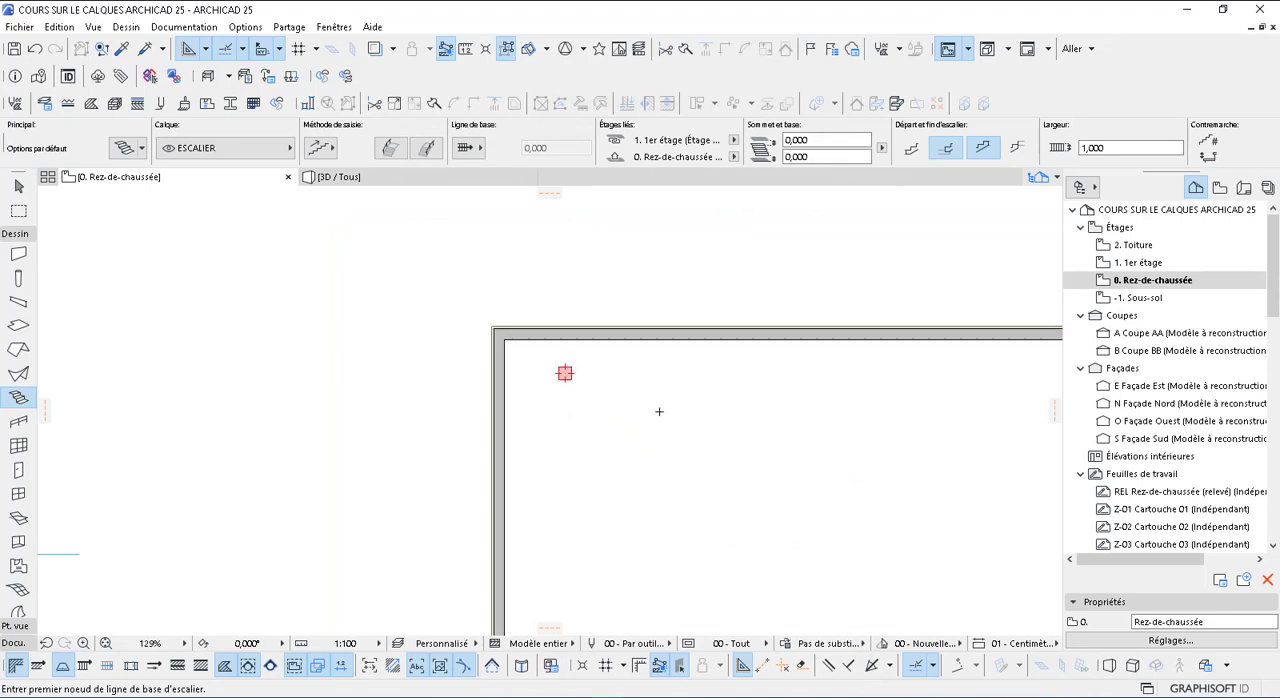
scroll(366, 380, "down", 2)
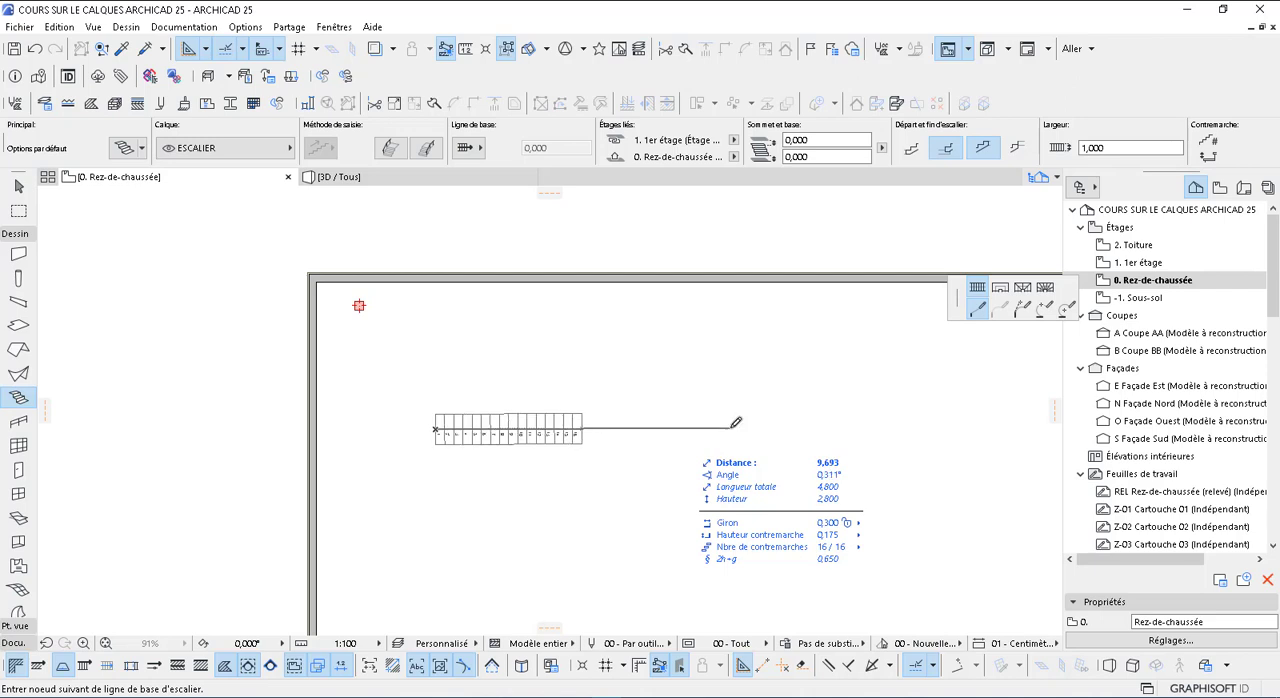
double_click(731, 428)
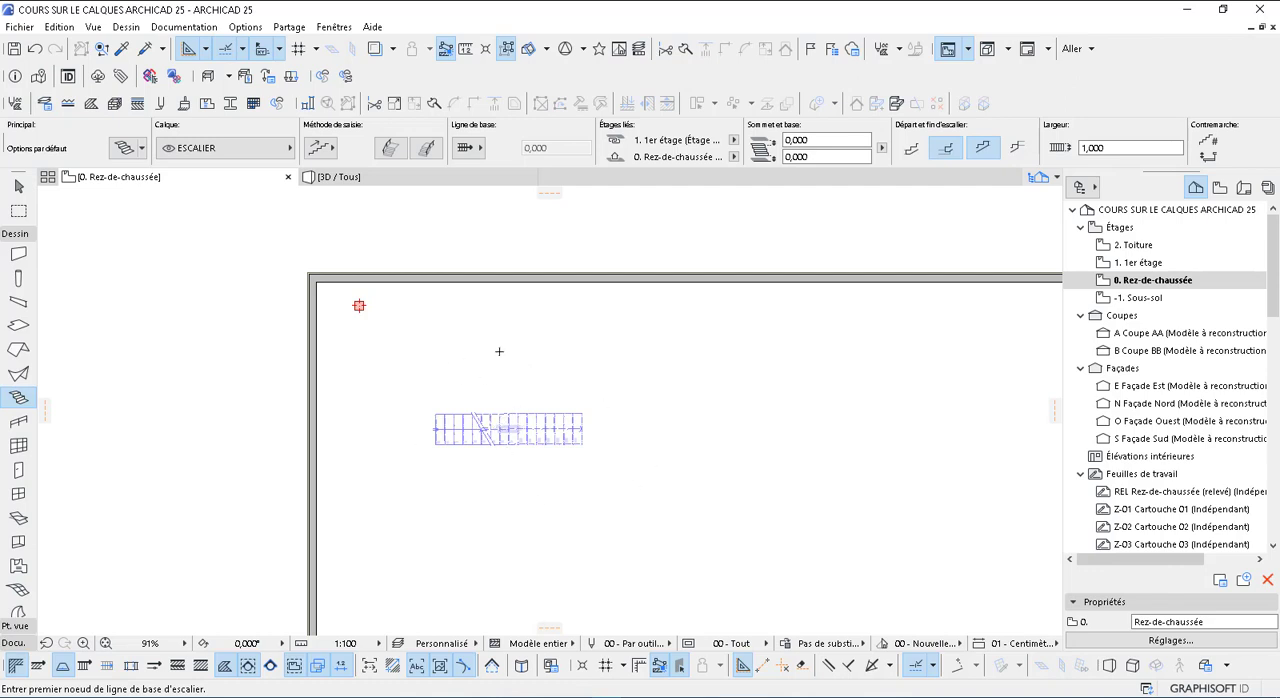
scroll(505, 354, "down", 1)
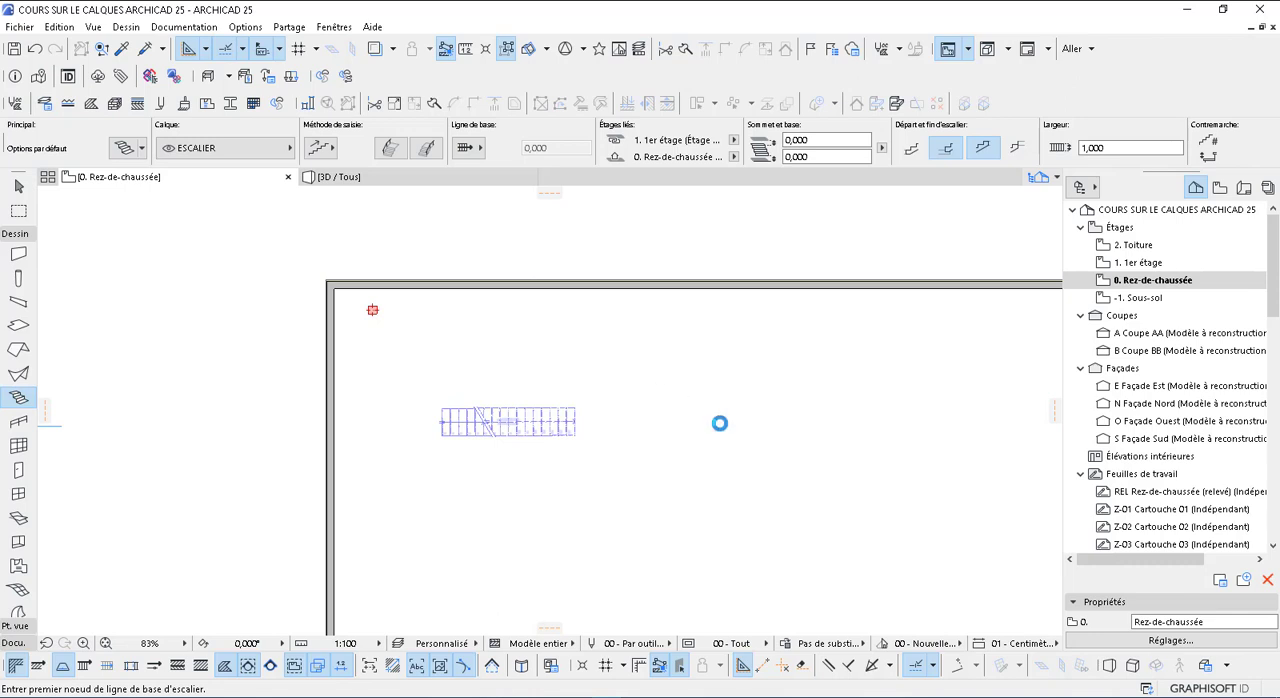
scroll(720, 423, "down", 3)
key("Escape")
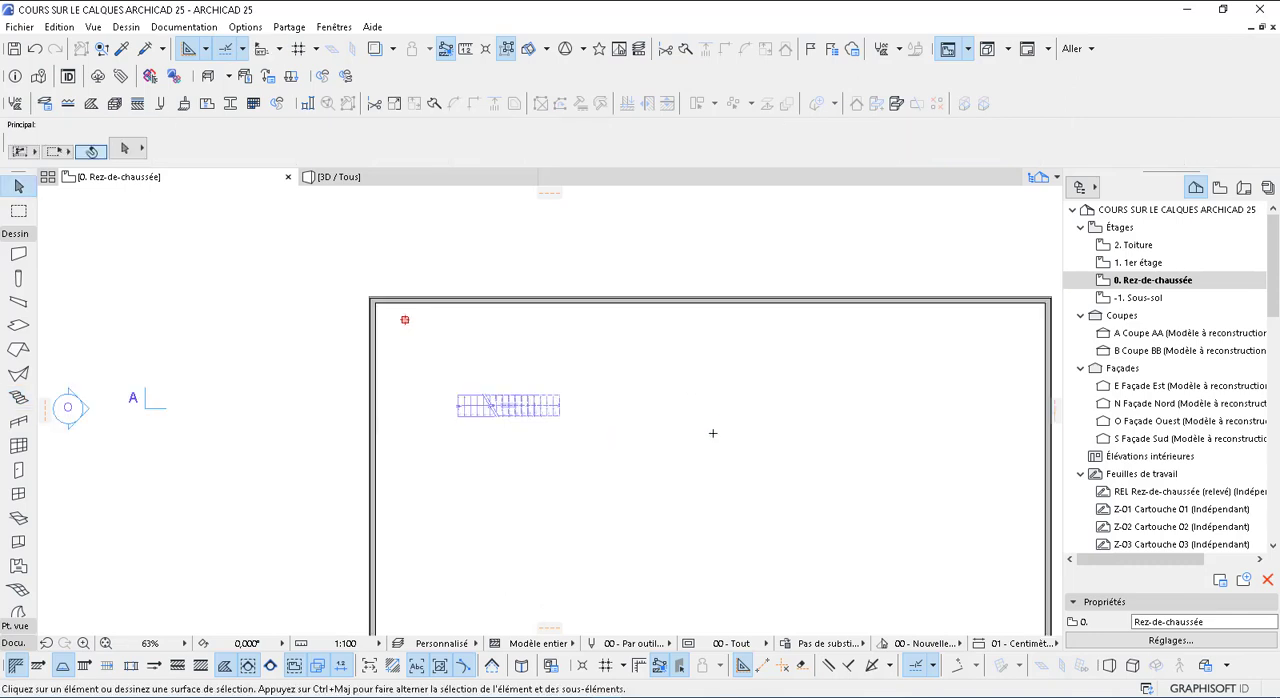
Assign the GARDE CORPS layer to the Railing tool and confirm it in the tool's default settings
middle_click_drag(491, 310, 509, 240)
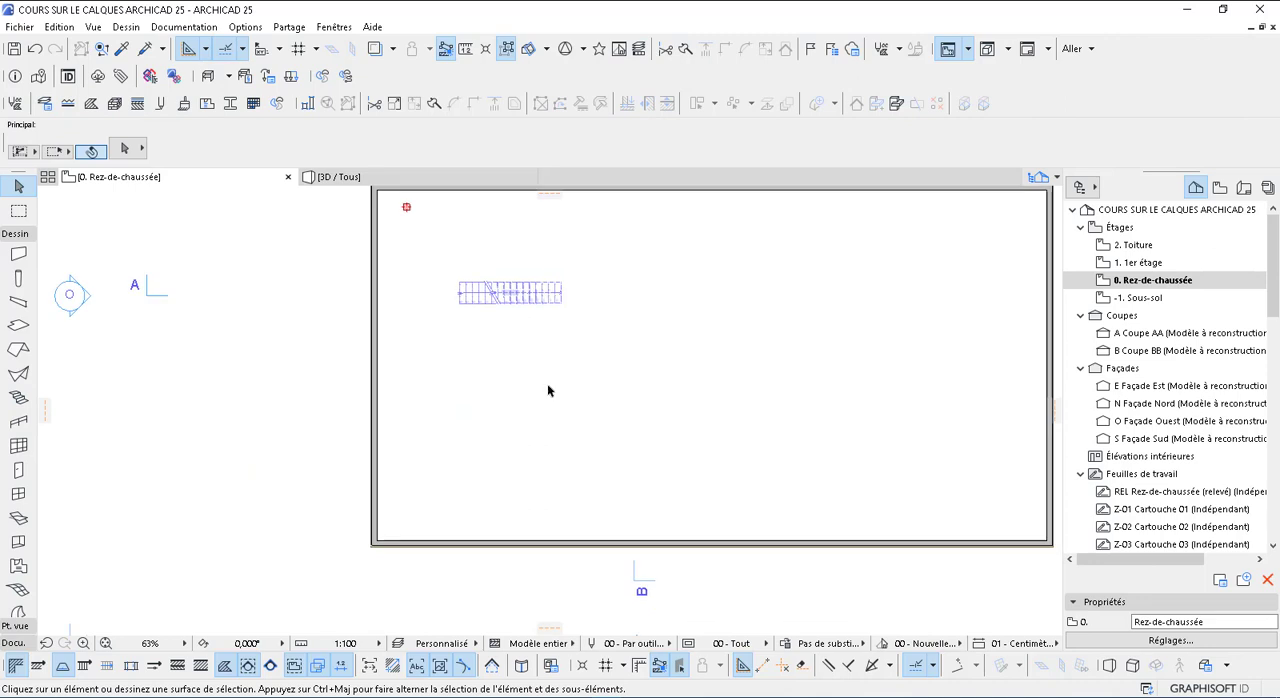
scroll(542, 391, "down", 2)
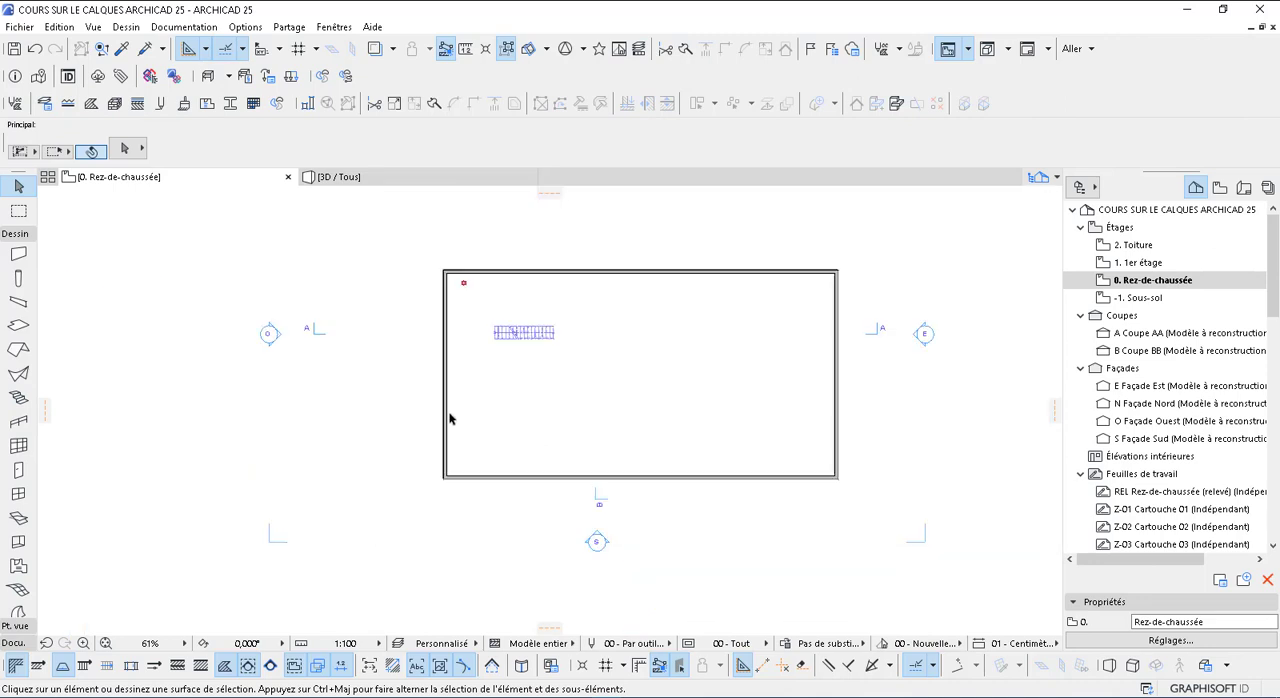
left_click(19, 423)
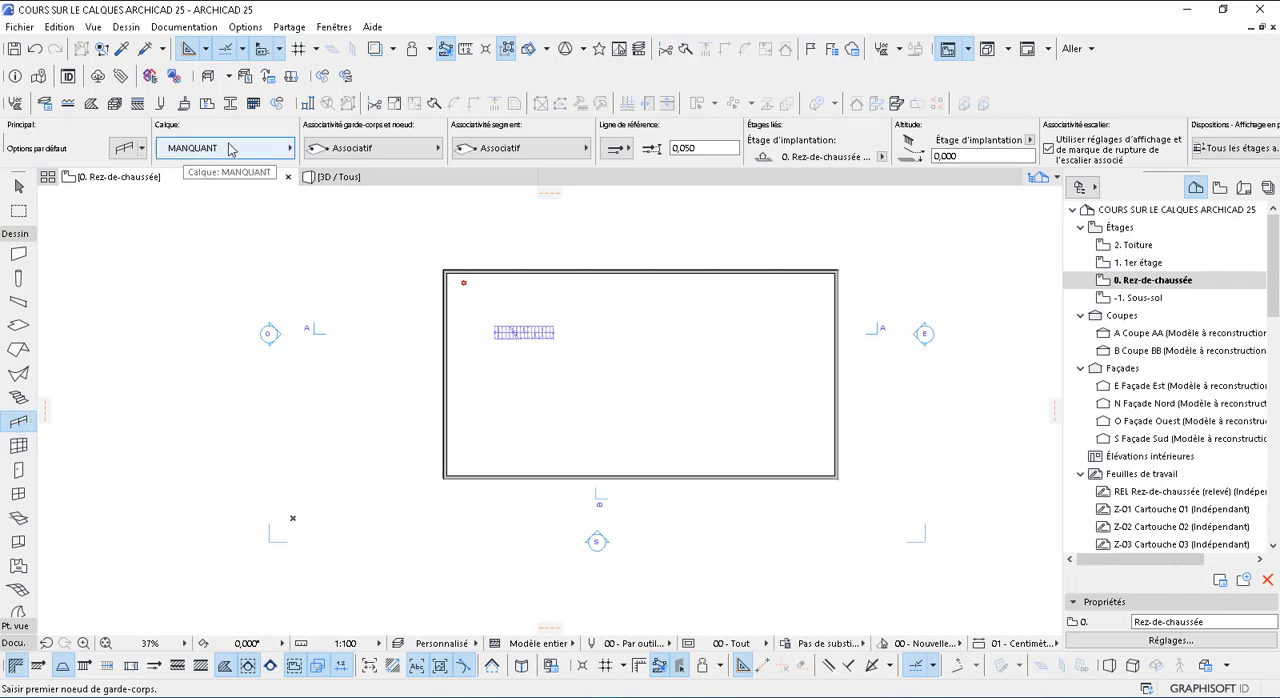
left_click(229, 151)
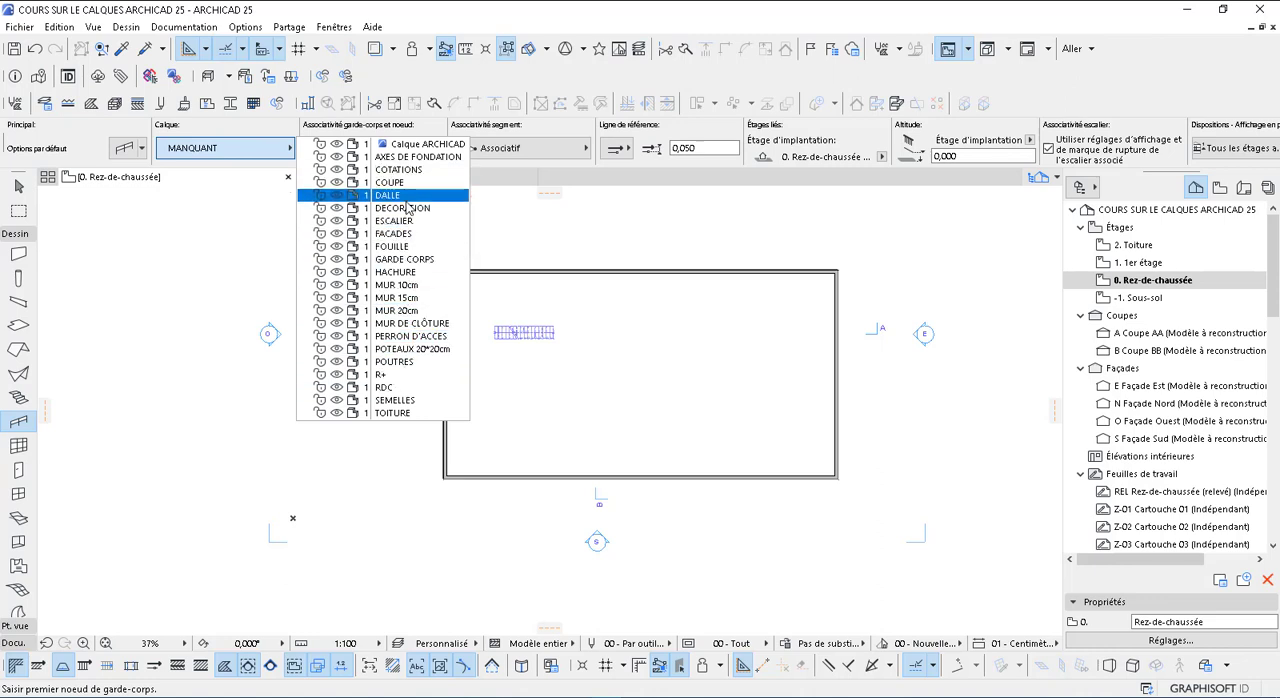
left_click(403, 260)
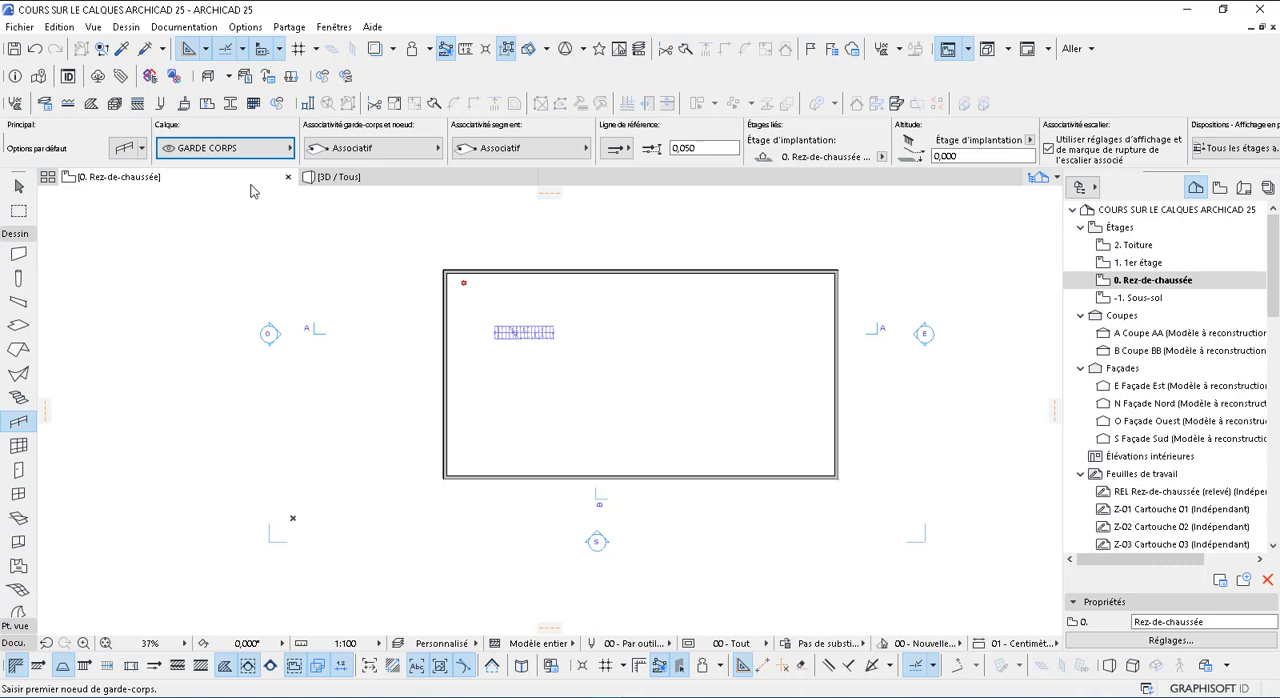
left_click(128, 153)
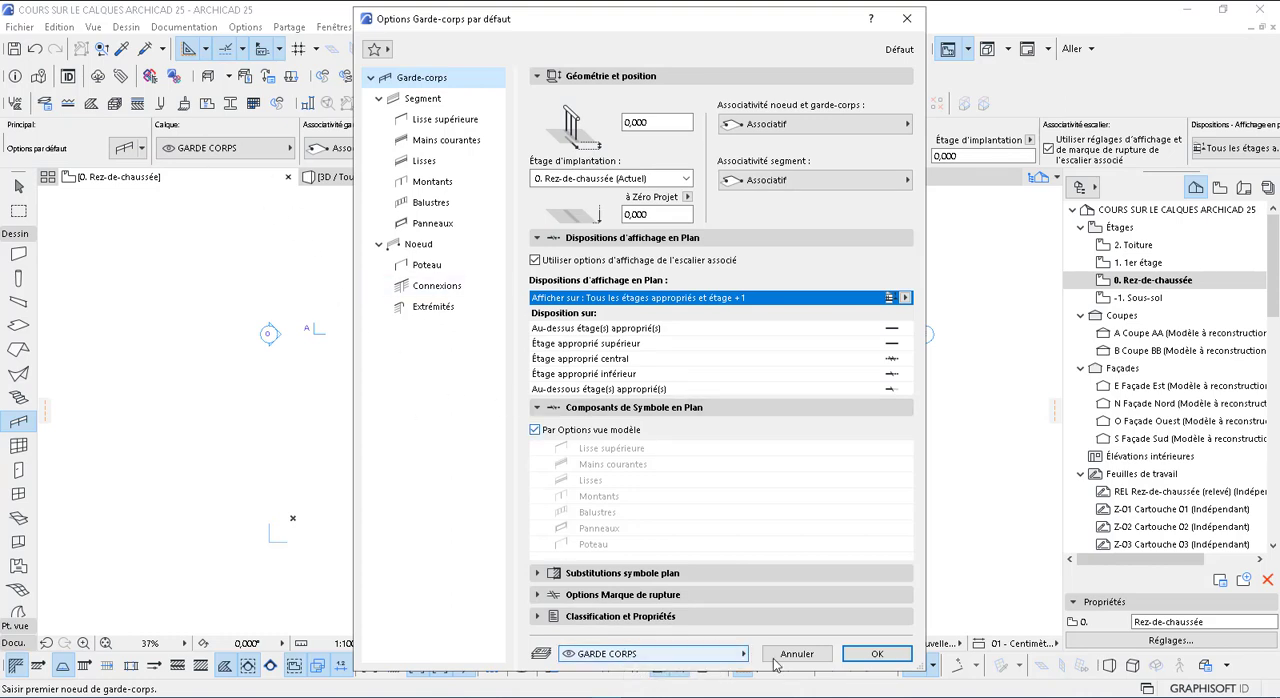
left_click(742, 655)
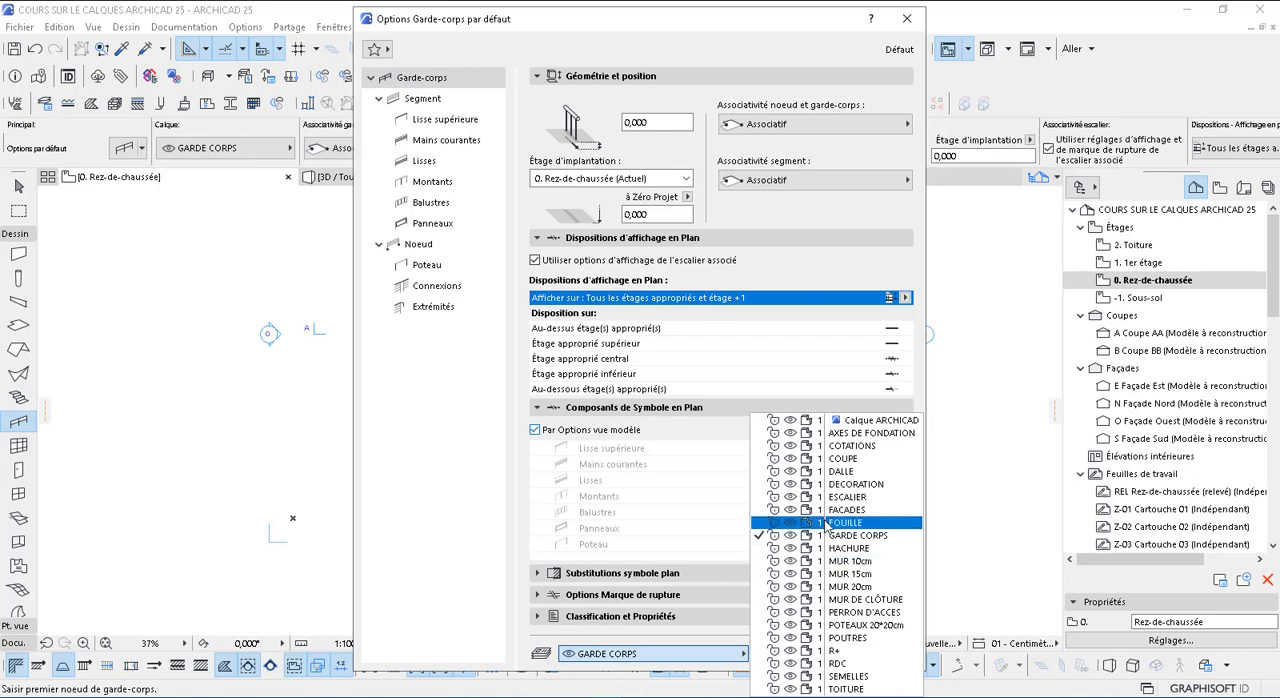
left_click(843, 536)
left_click(877, 654)
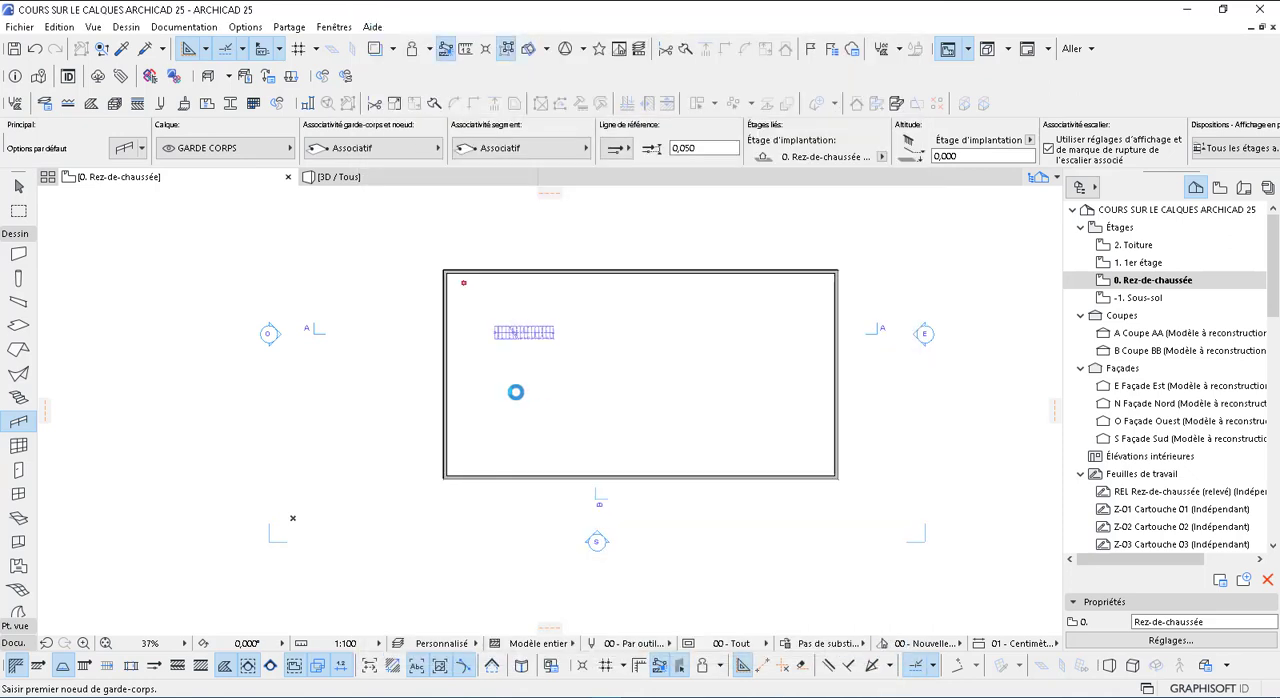
Draw a slightly sloping straight railing about 21.8 m long below the stair, inside the walls
left_click(781, 413)
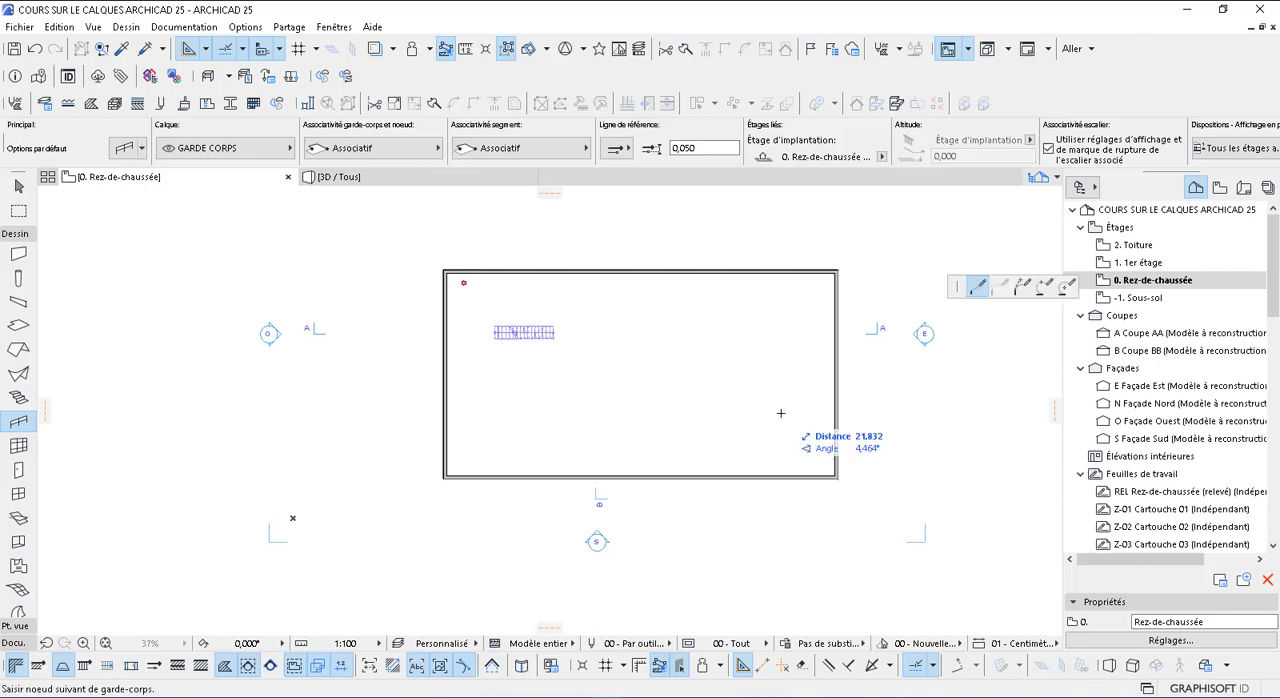
left_click(781, 413)
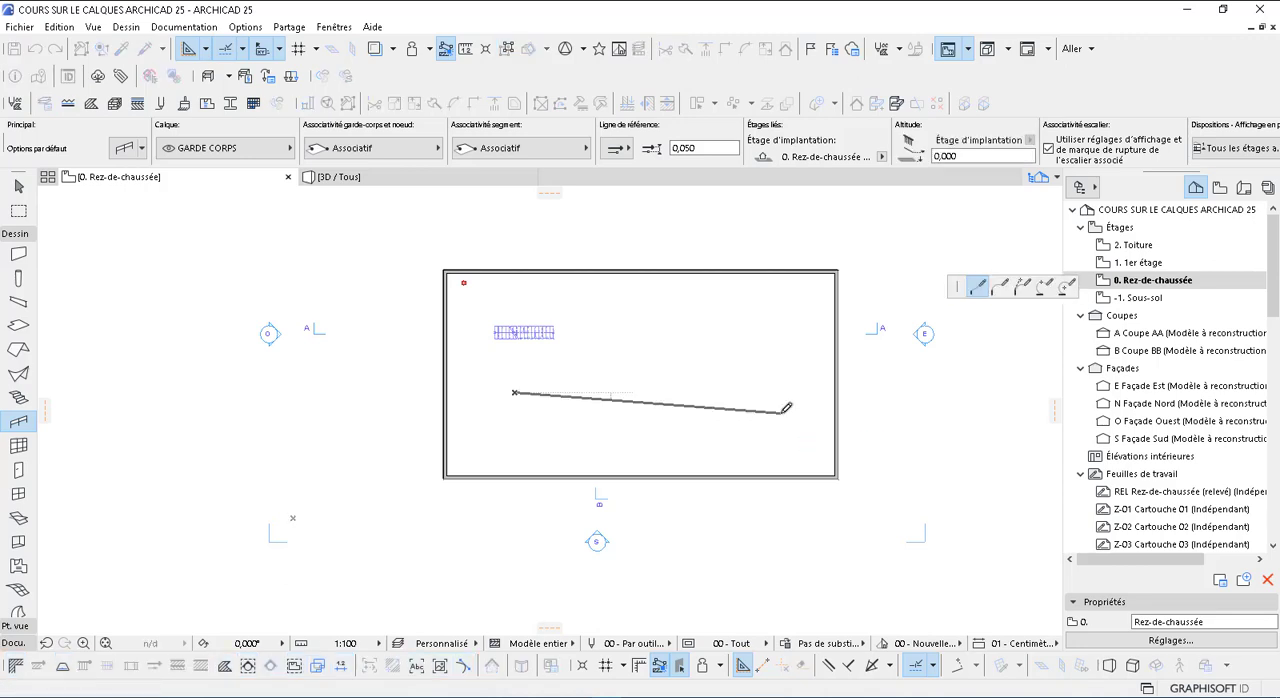
left_click(781, 413)
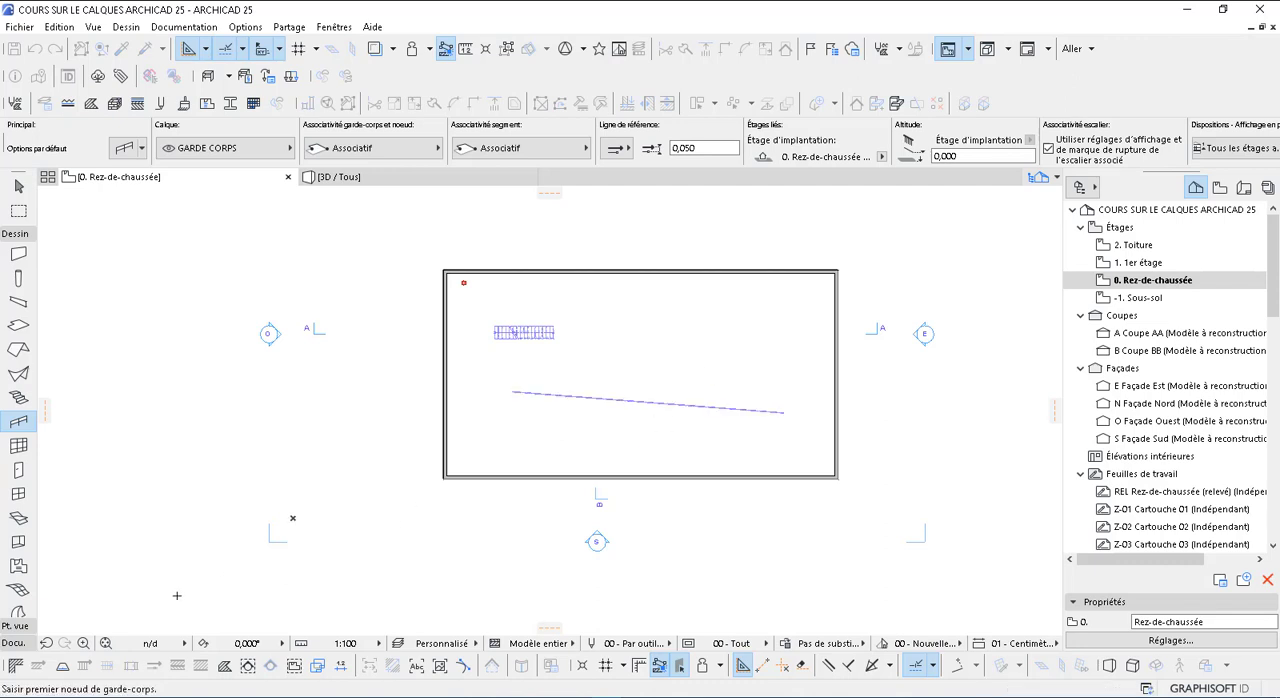
scroll(17, 548, "down", 5)
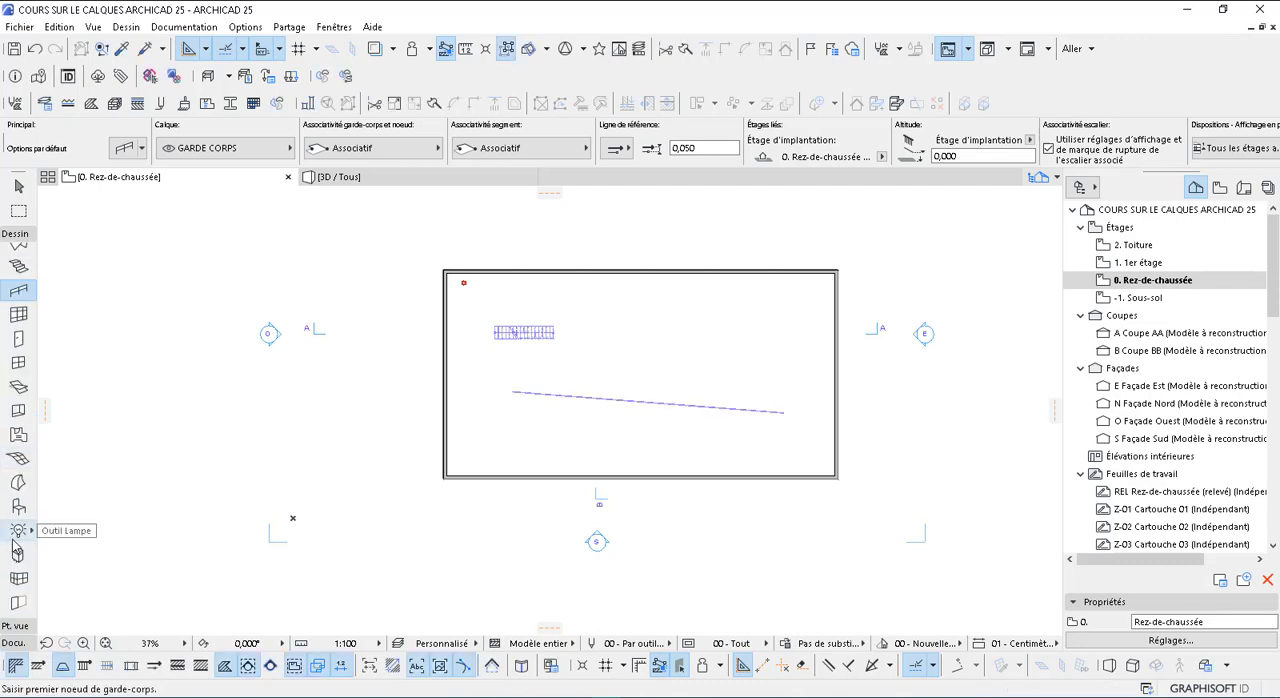
key("Escape")
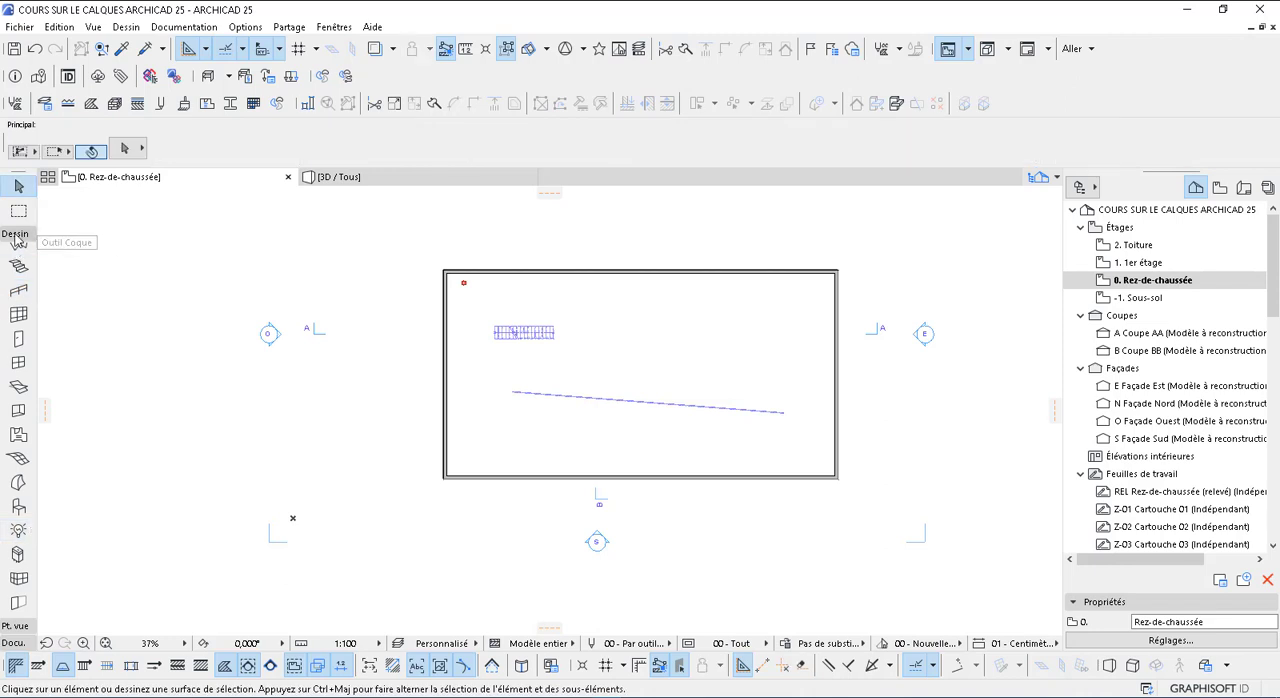
Assign the COTATIONS layer to the linear Dimension tool
left_click(15, 235)
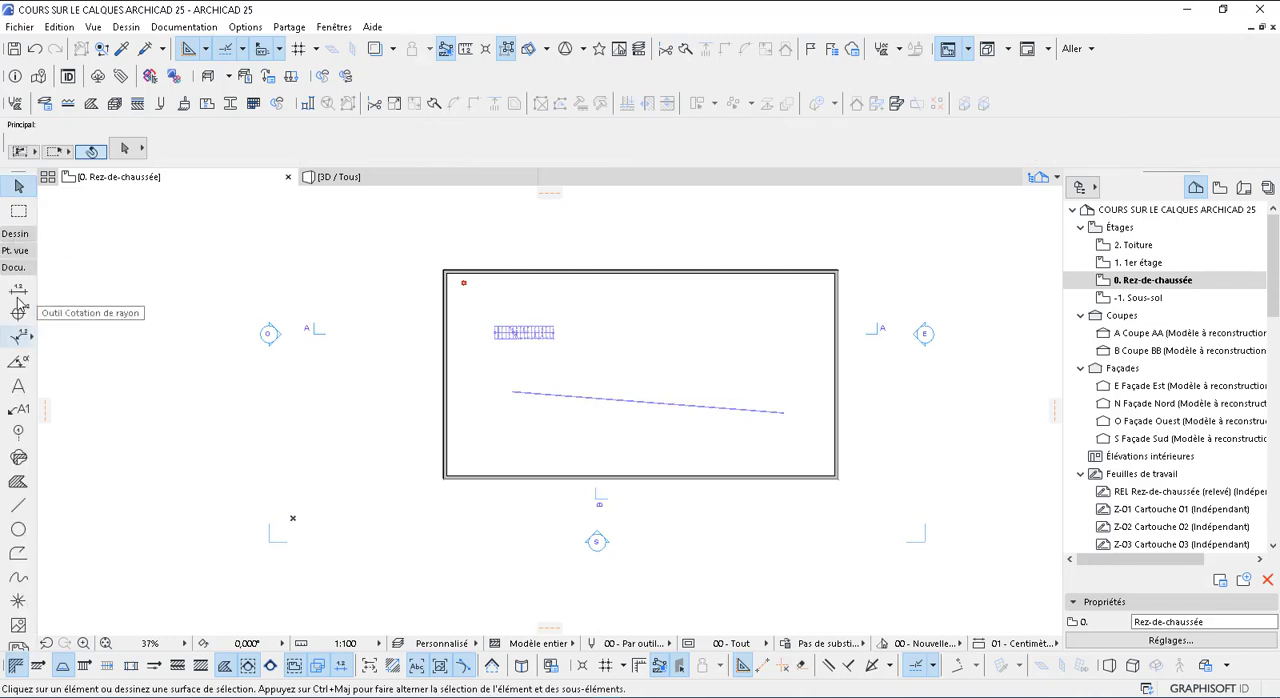
left_click(18, 290)
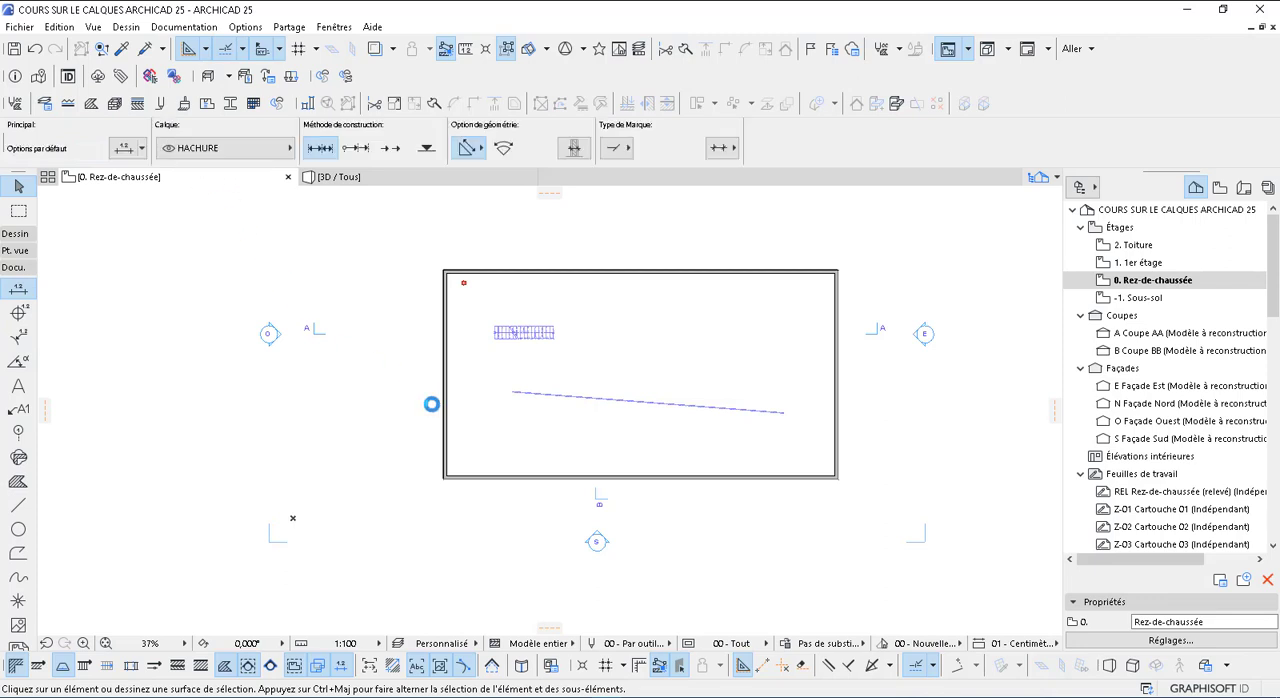
left_click(216, 152)
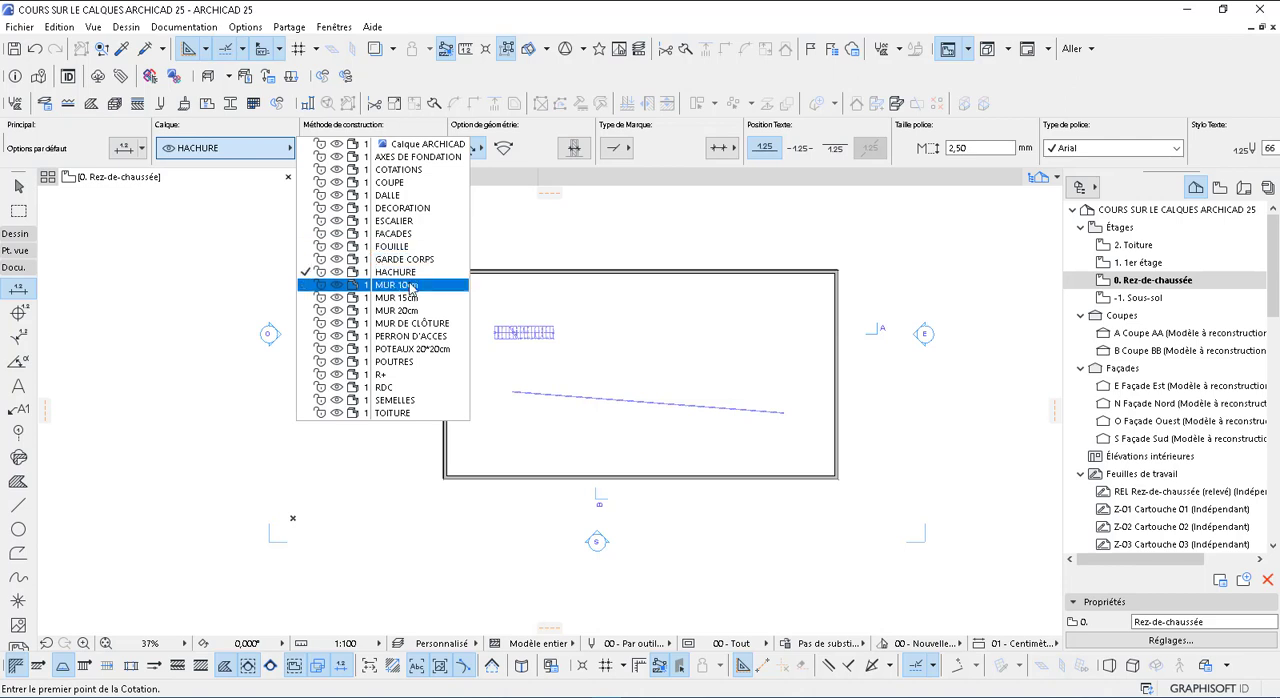
left_click(400, 169)
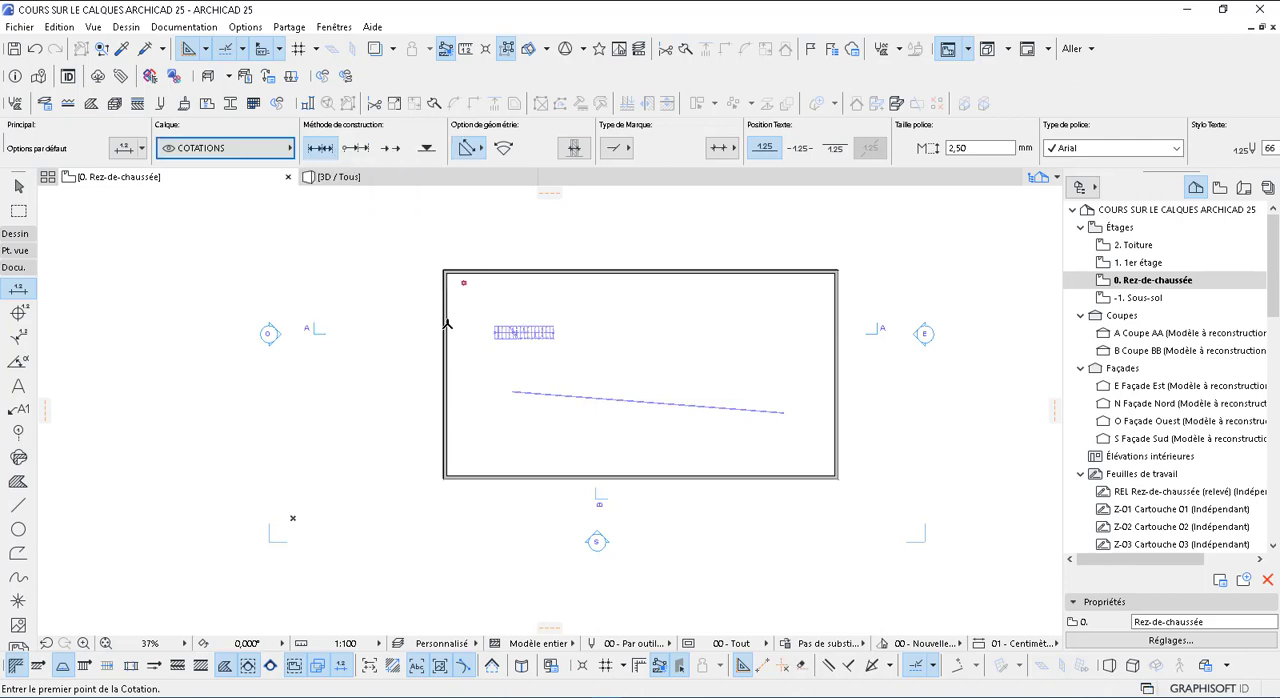
Dimension the building's overall width between the left and right walls, placing the dimension line above the stair
left_click(445, 322)
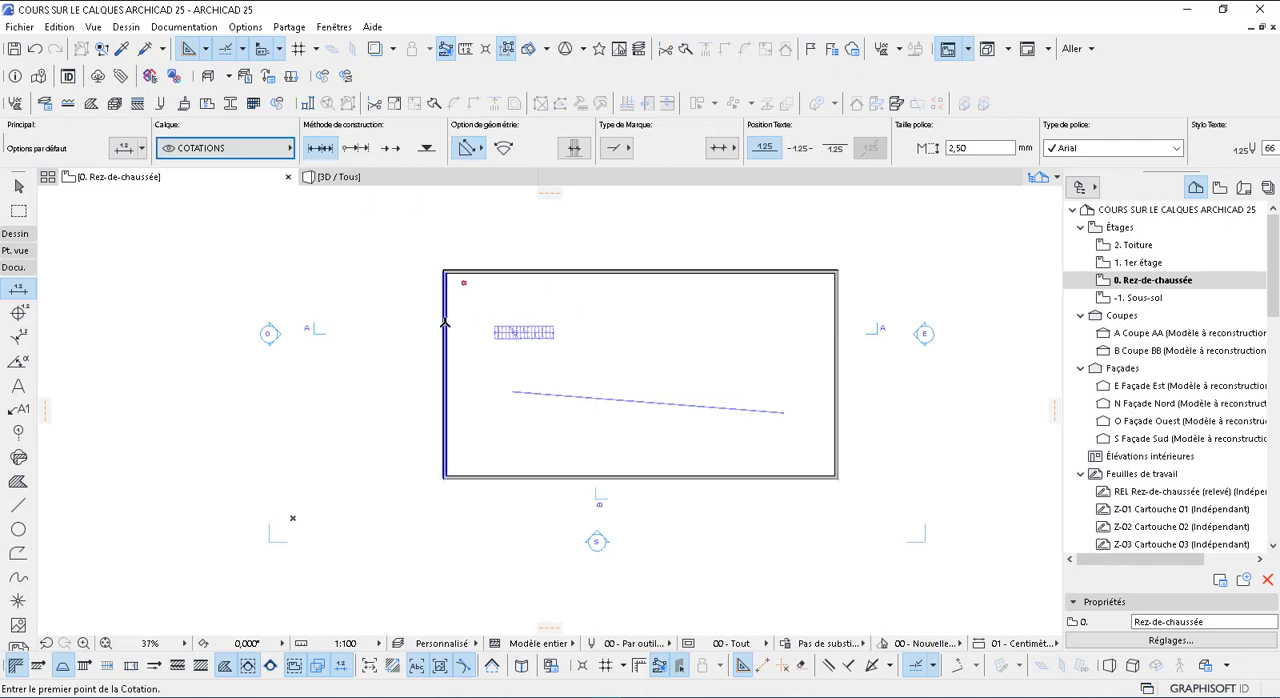
left_click(838, 327)
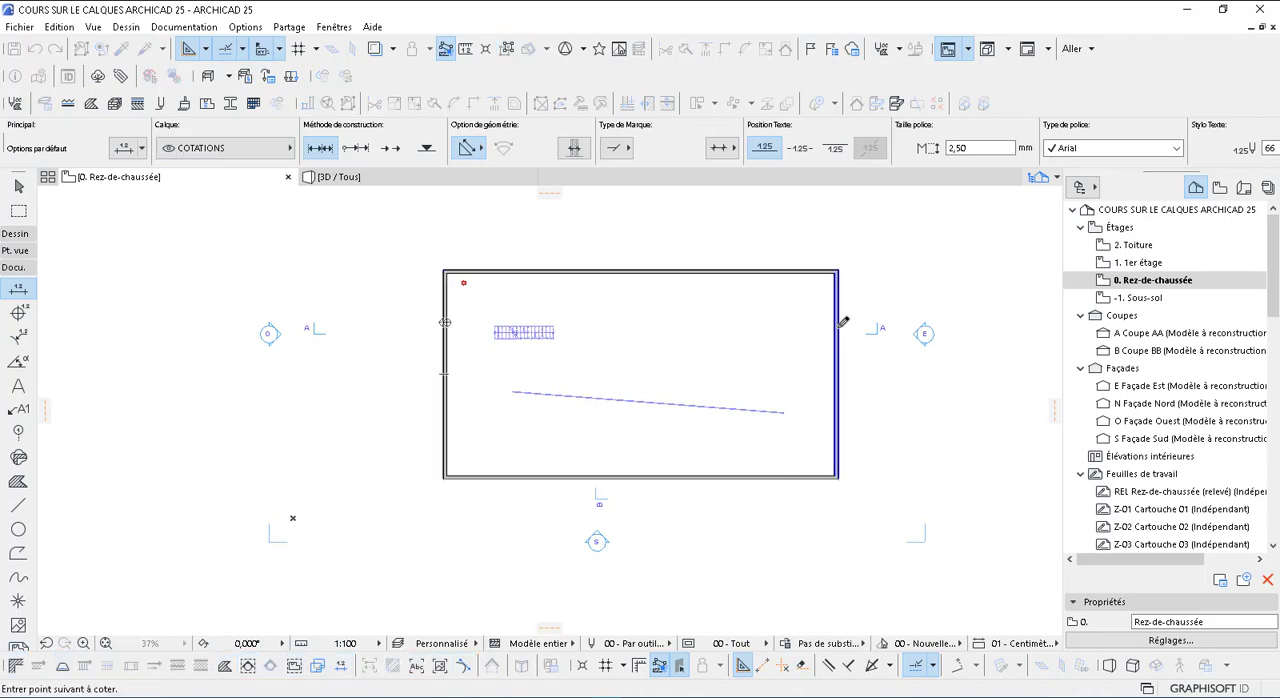
double_click(748, 305)
left_click(742, 303)
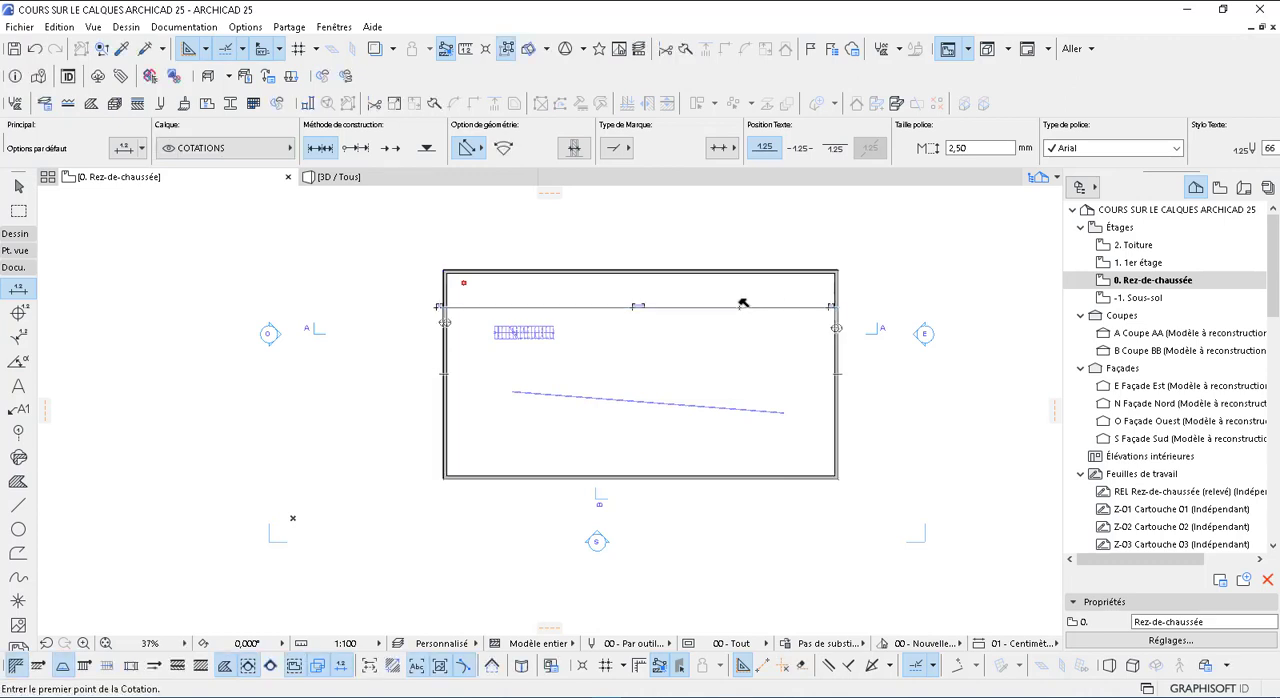
Dimension the building's overall depth between the upper and lower walls, placing the dimension line near the right wall
left_click(805, 271)
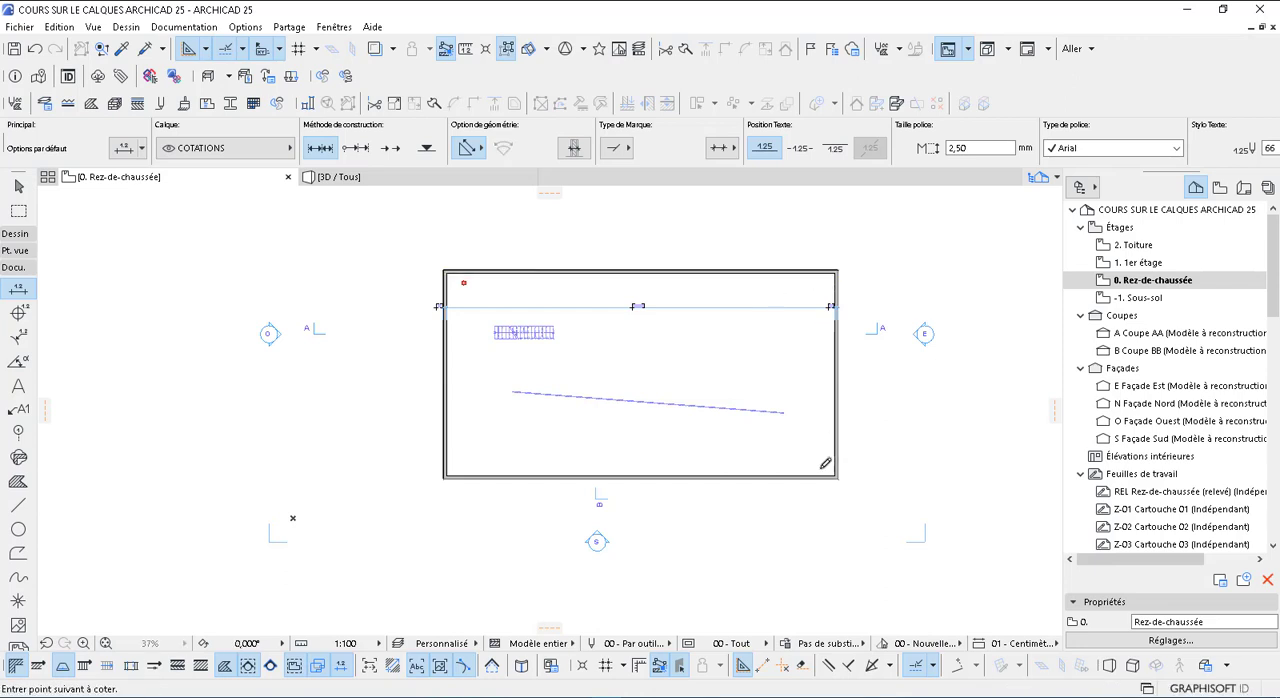
left_click(811, 474)
double_click(809, 399)
left_click(804, 400)
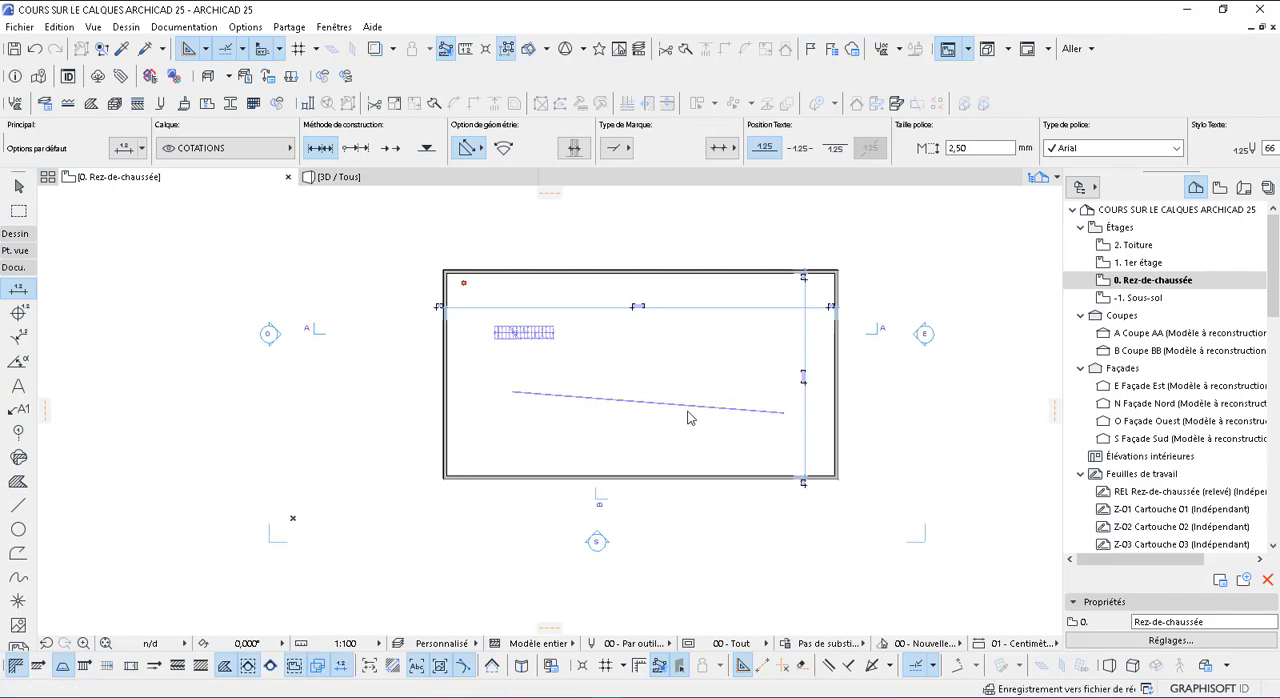
key("Escape")
Assign the HACHURE layer to the Fill tool and draw a rectangular solid fill between the stair and the right wall
left_click(17, 483)
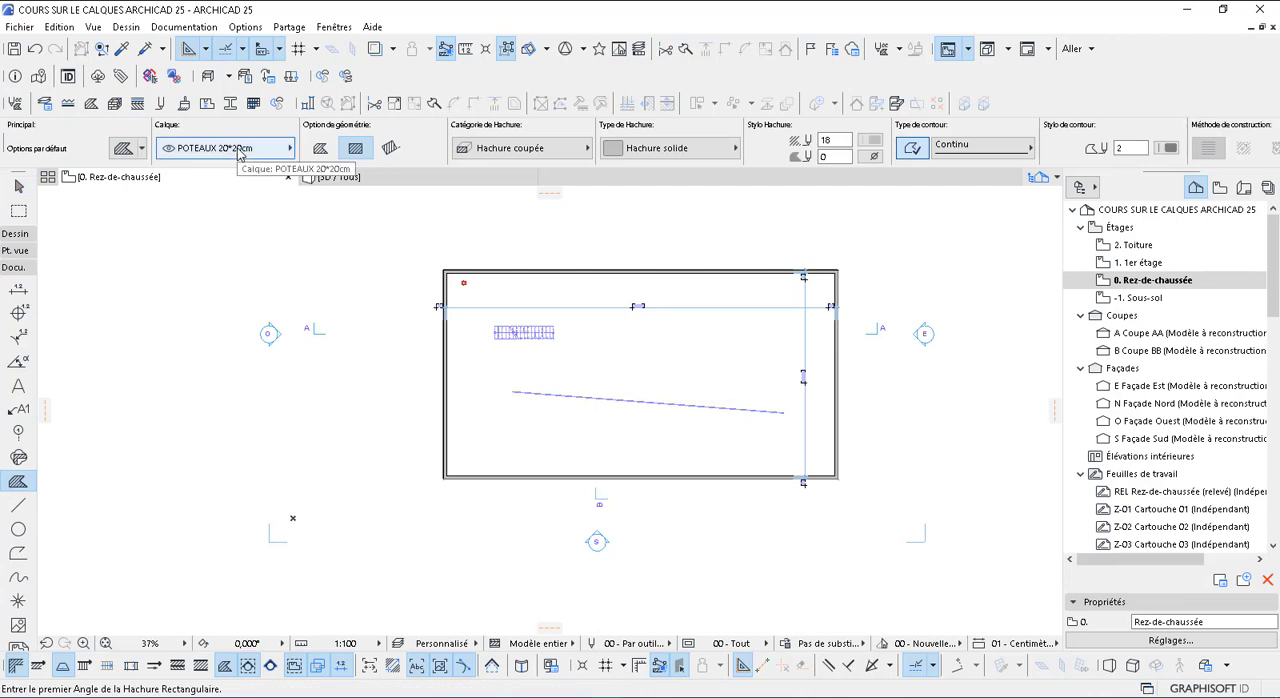
left_click(239, 150)
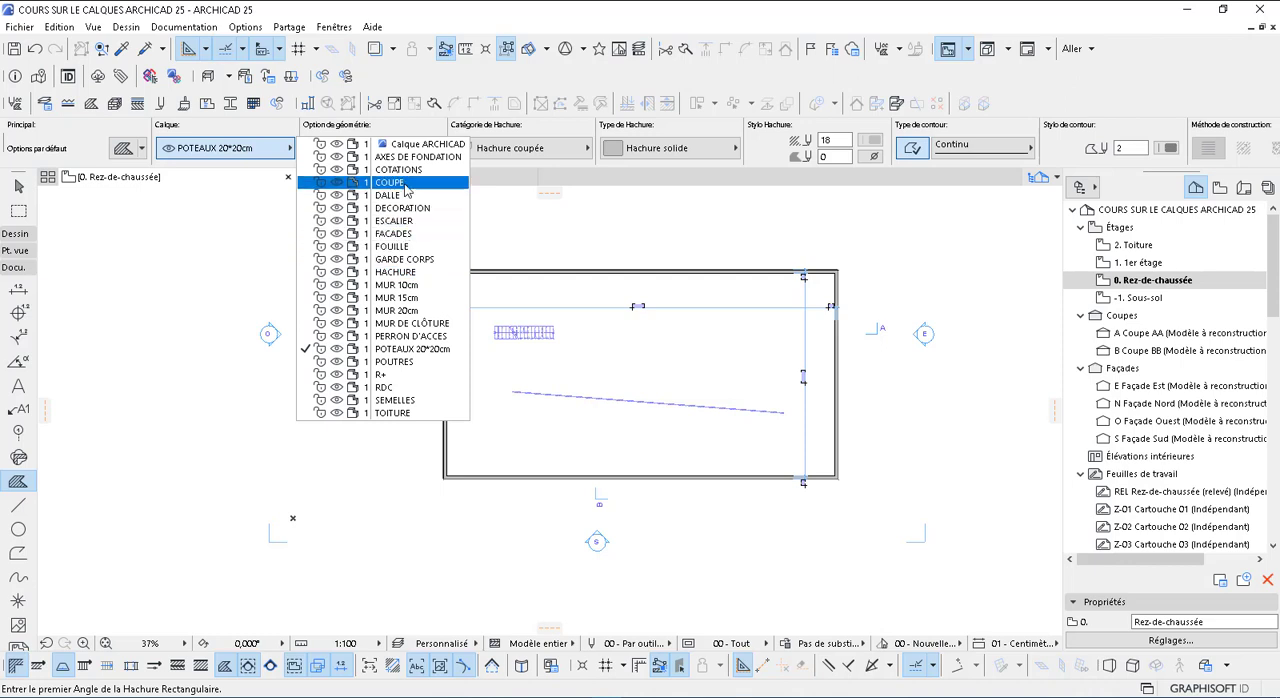
left_click(403, 276)
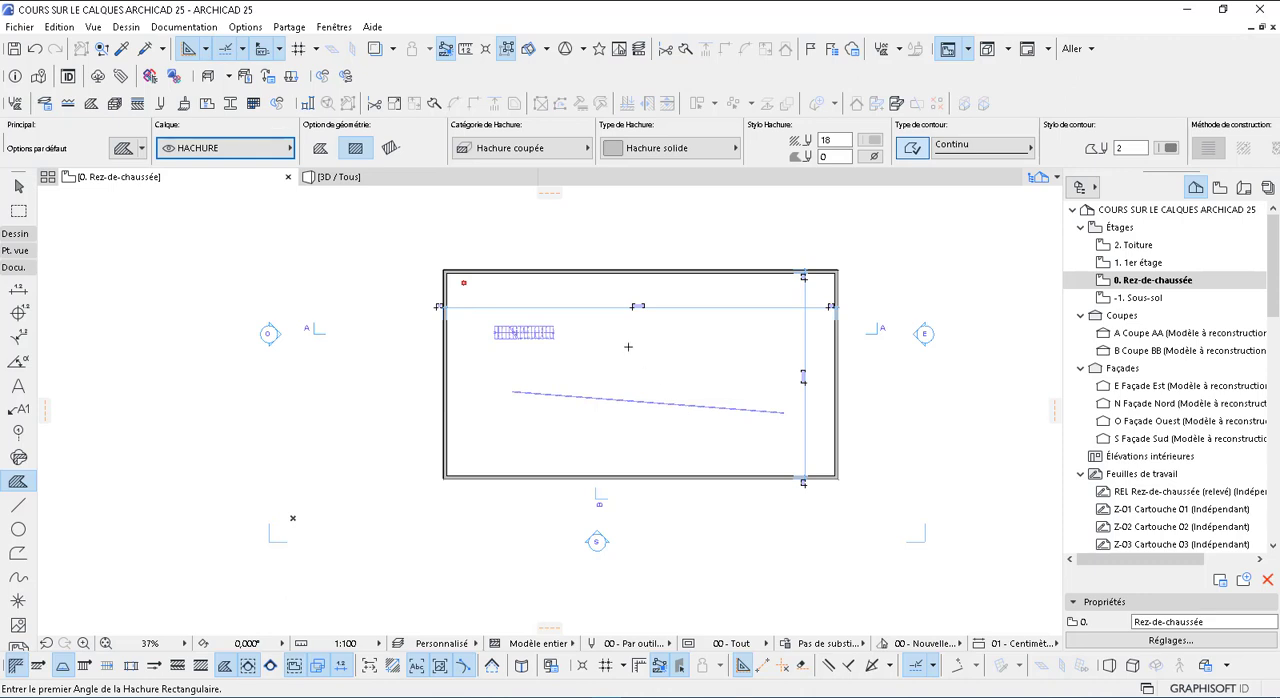
left_click(626, 346)
left_click(707, 385)
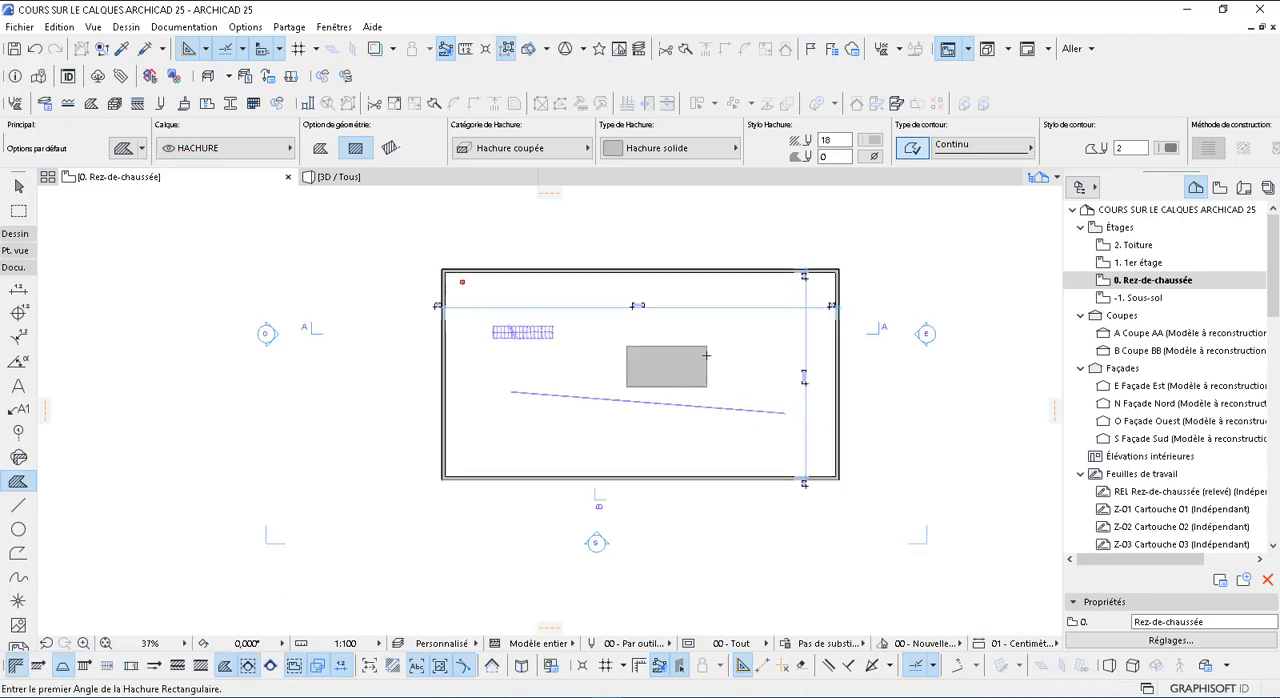
Leave the Fill tool and show the quick layers palette (Calques rapides)
scroll(680, 362, "up", 5)
scroll(706, 360, "down", 3)
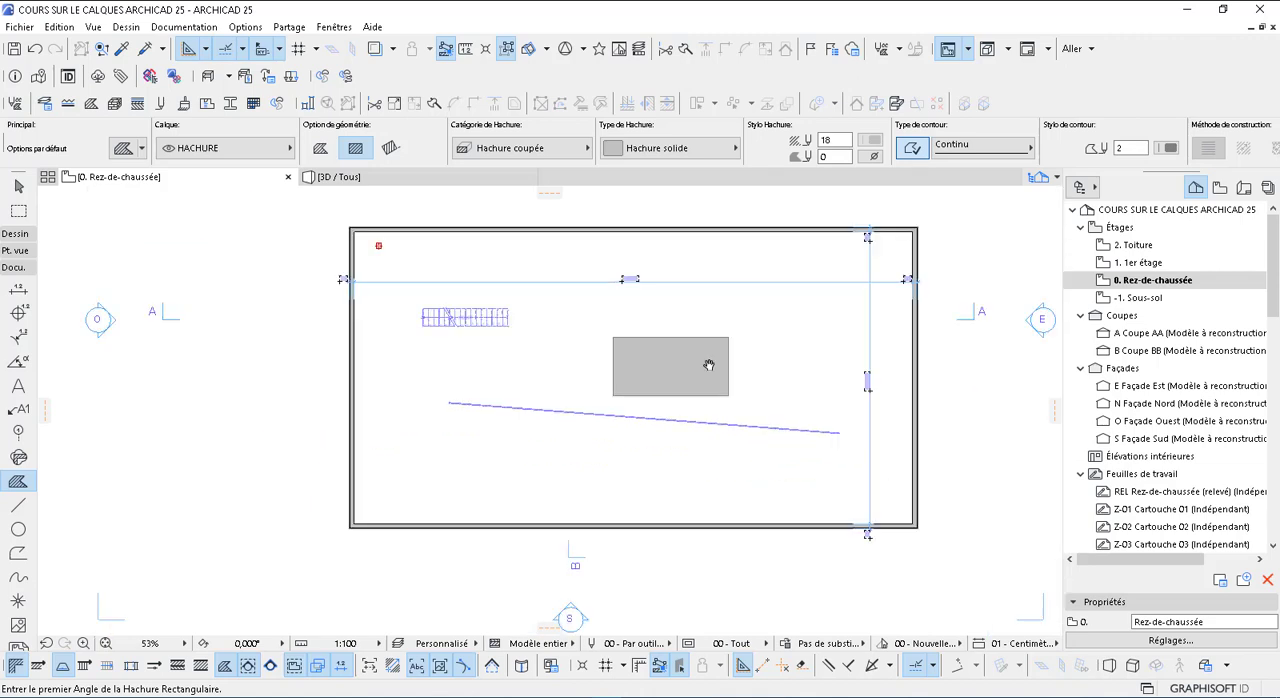
key("Escape")
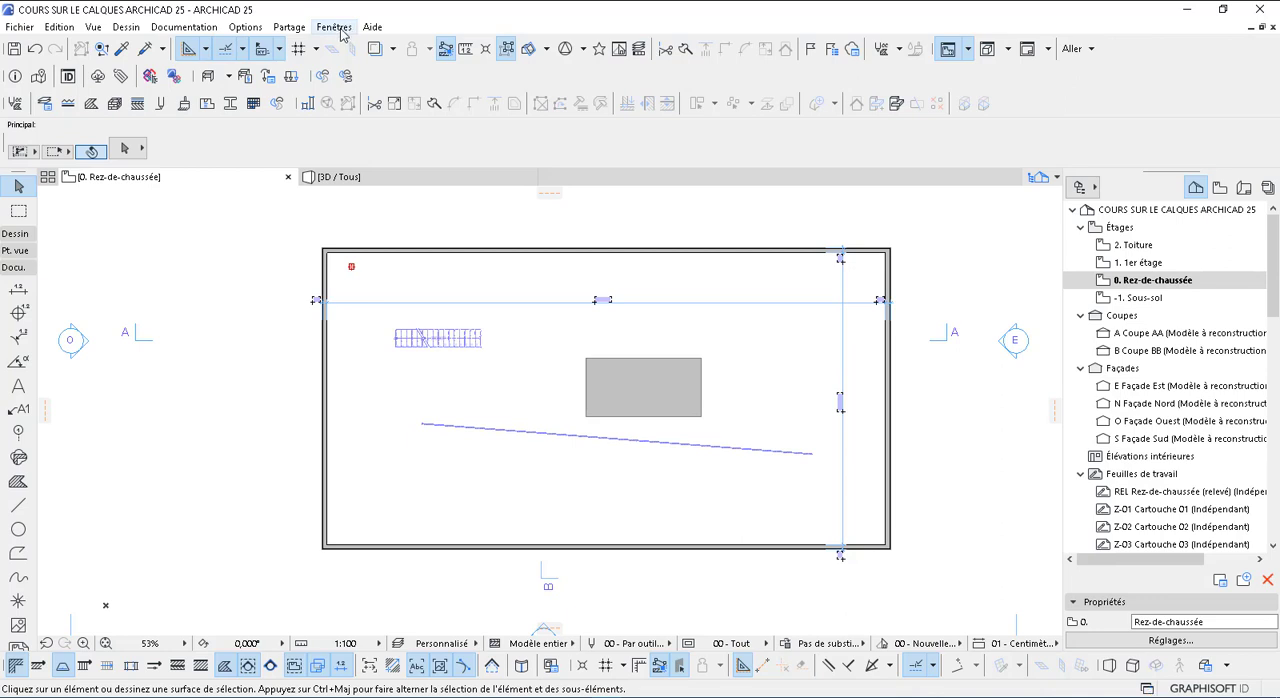
middle_click_drag(657, 371, 543, 369)
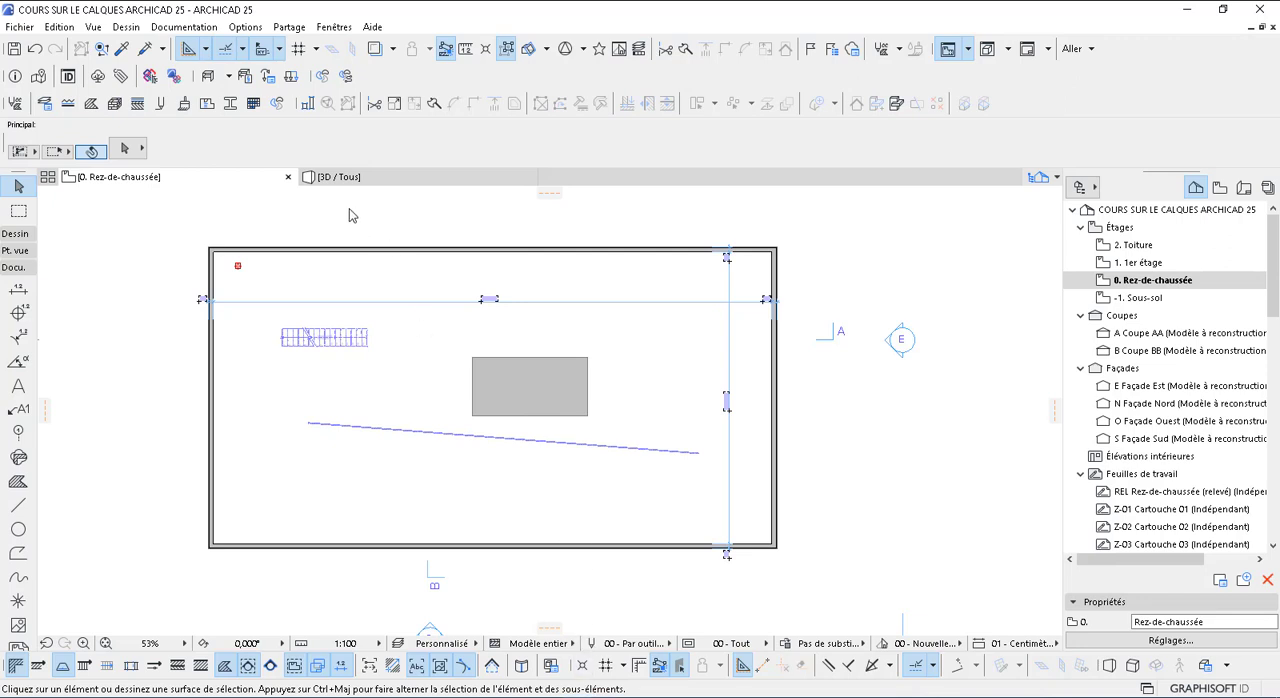
key("ctrl+l")
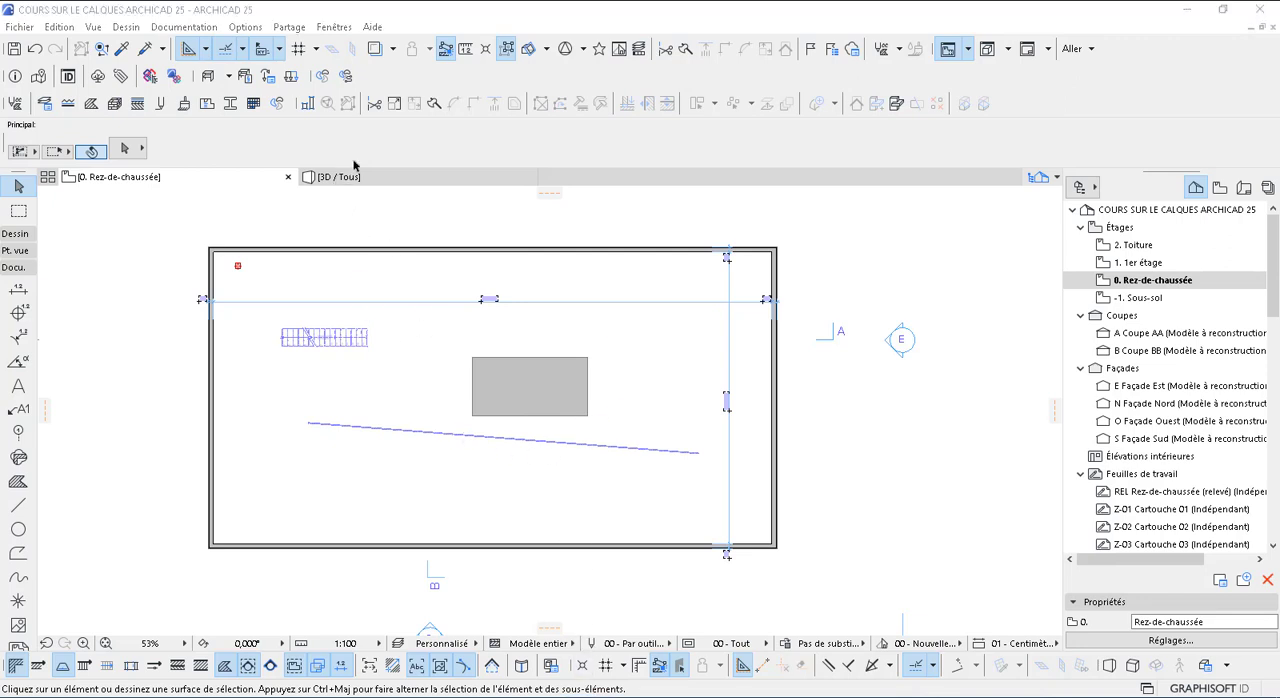
left_click(335, 30)
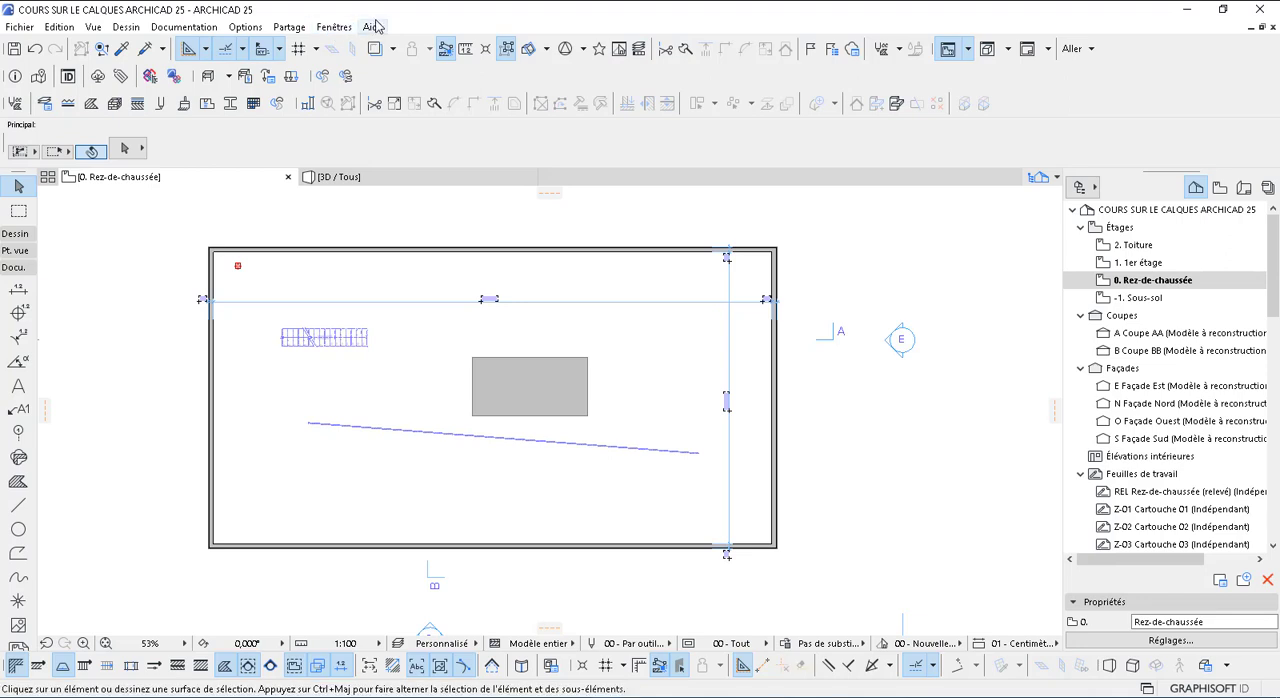
left_click(334, 28)
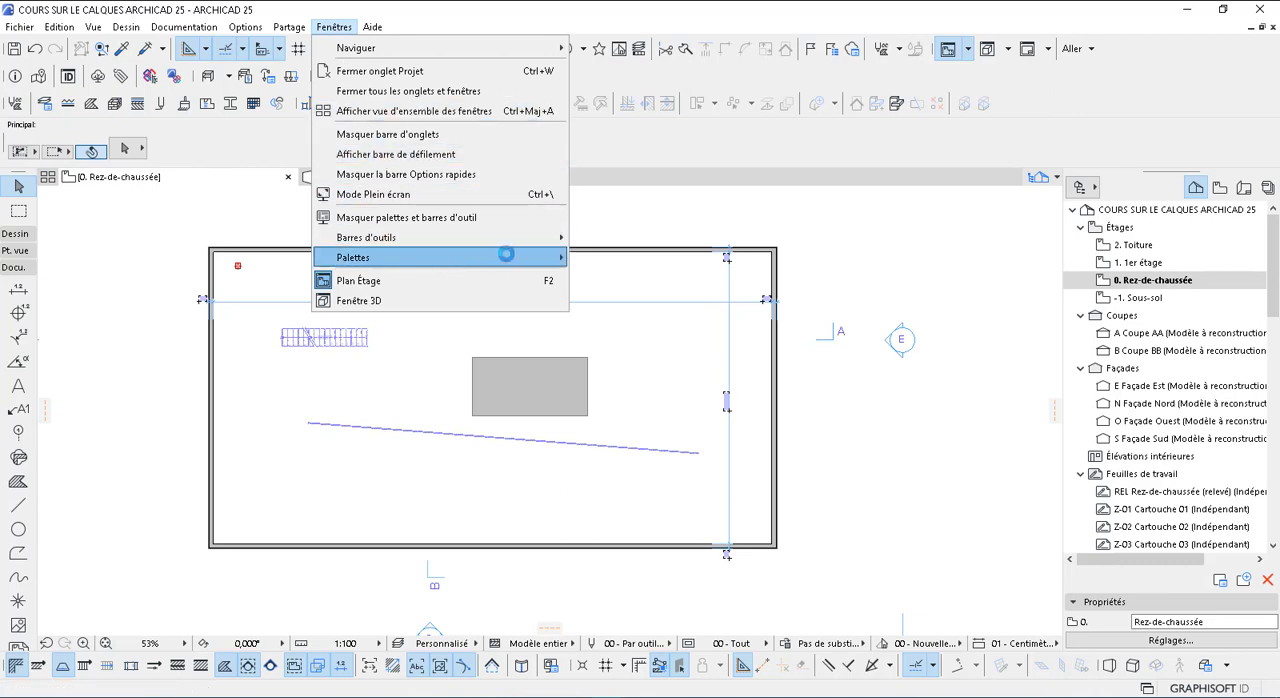
mouse_move(506, 256)
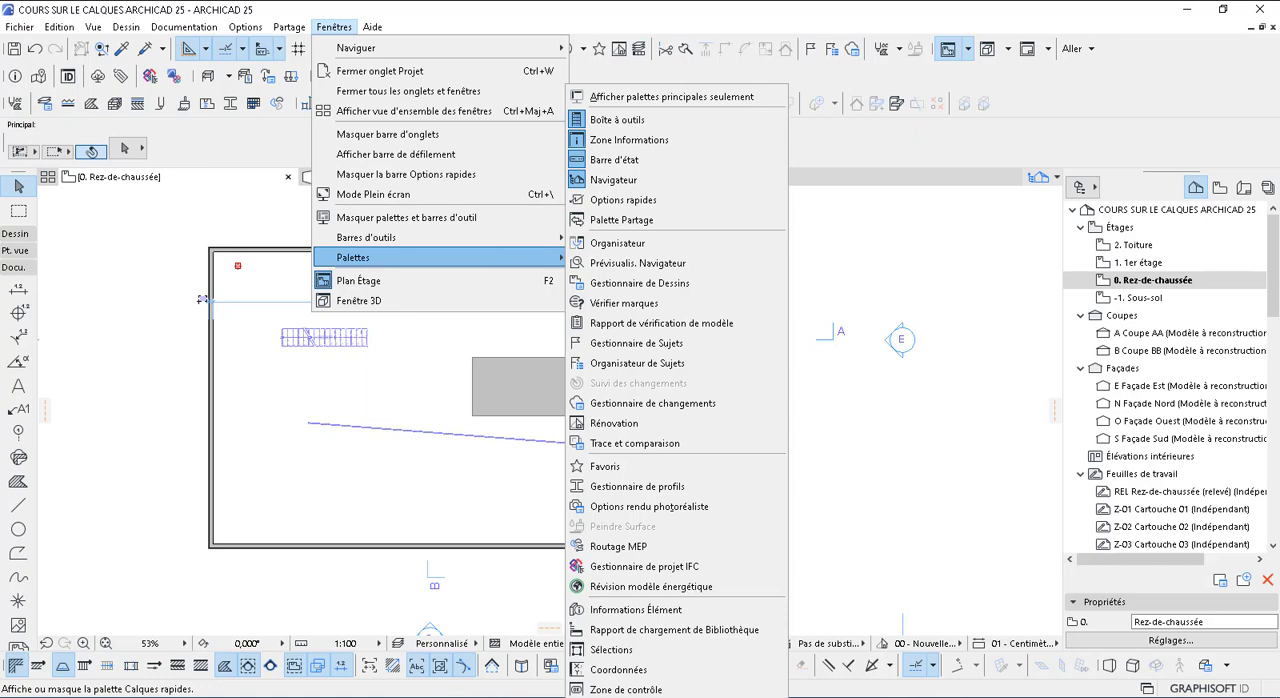
left_click(640, 696)
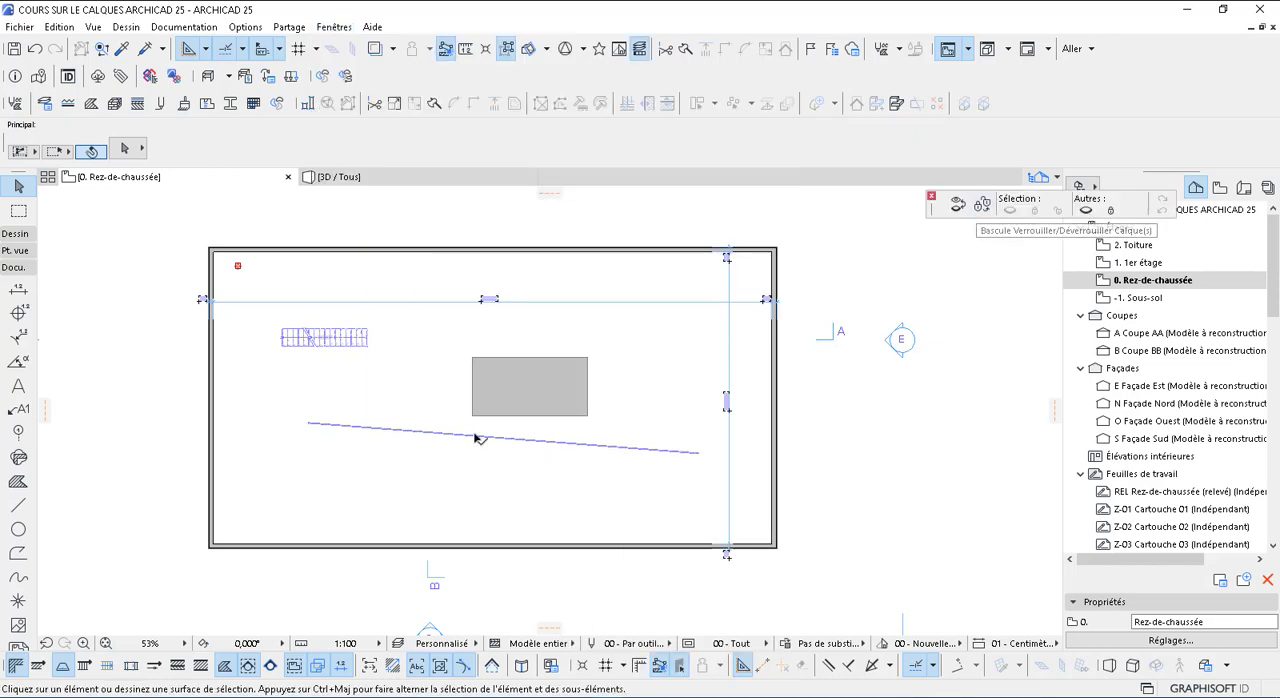
Draw two slanted lines on the HACHURE layer, one on each side of the fill, and move the quick layers palette off the navigator
left_click(17, 507)
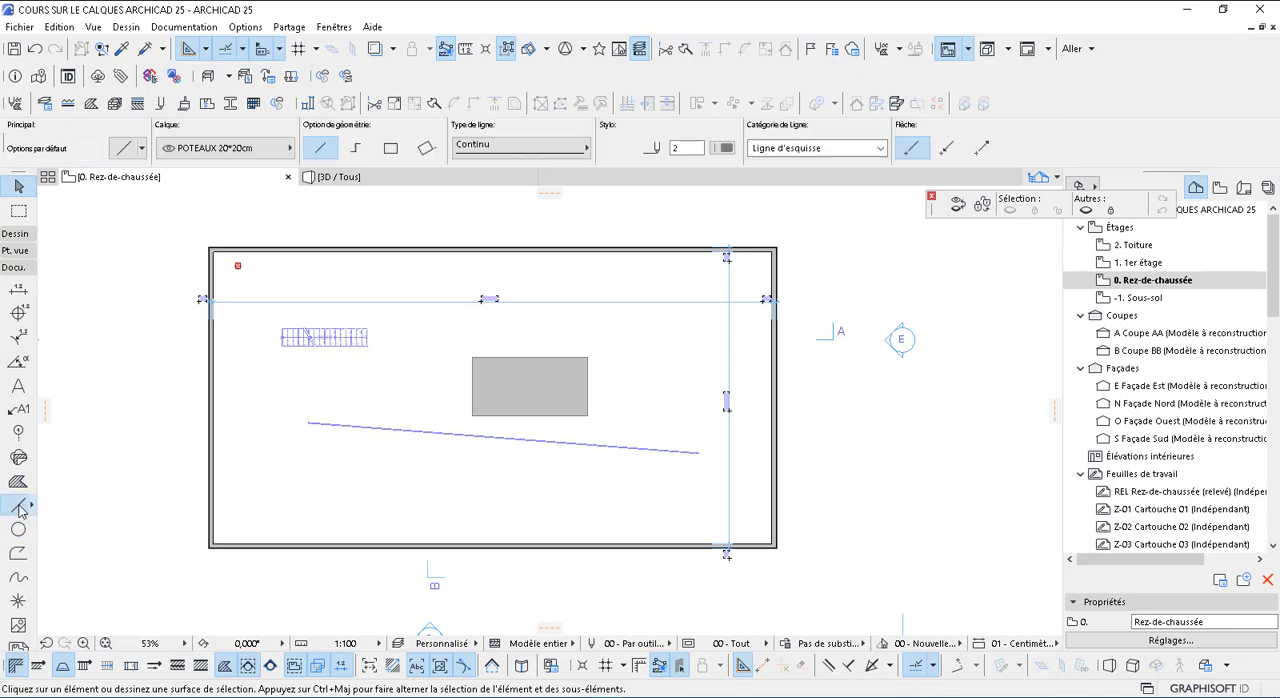
left_click(211, 150)
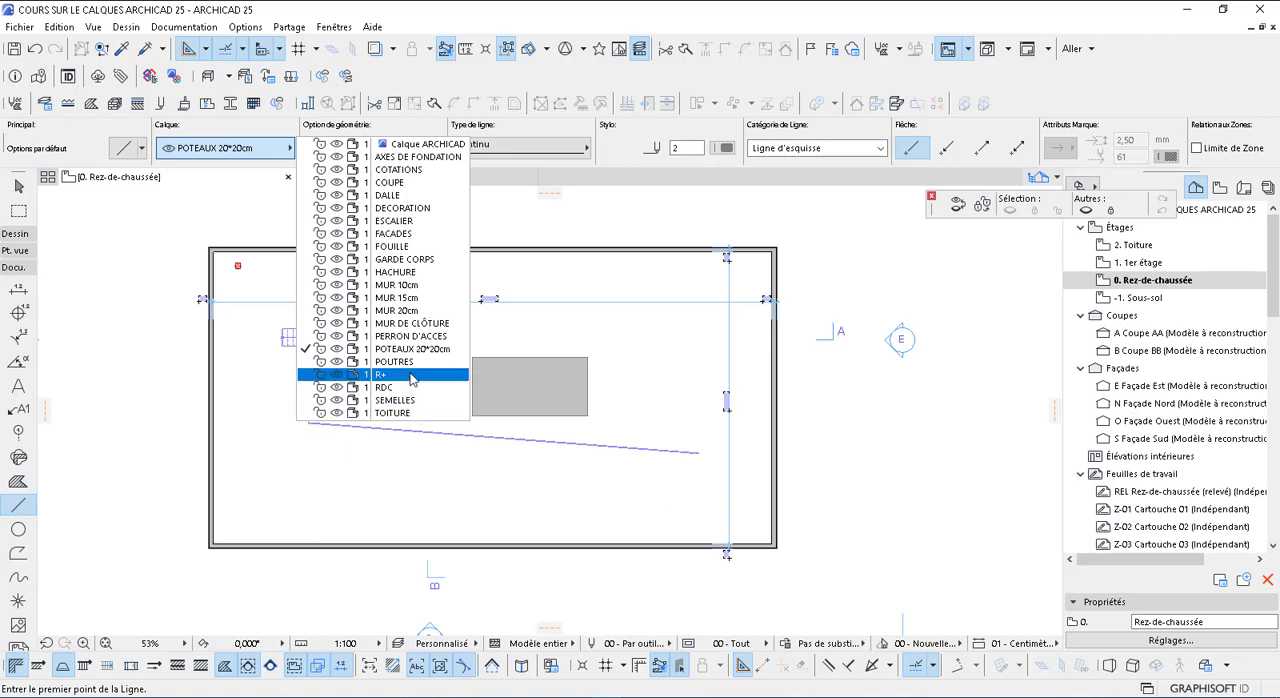
left_click(409, 279)
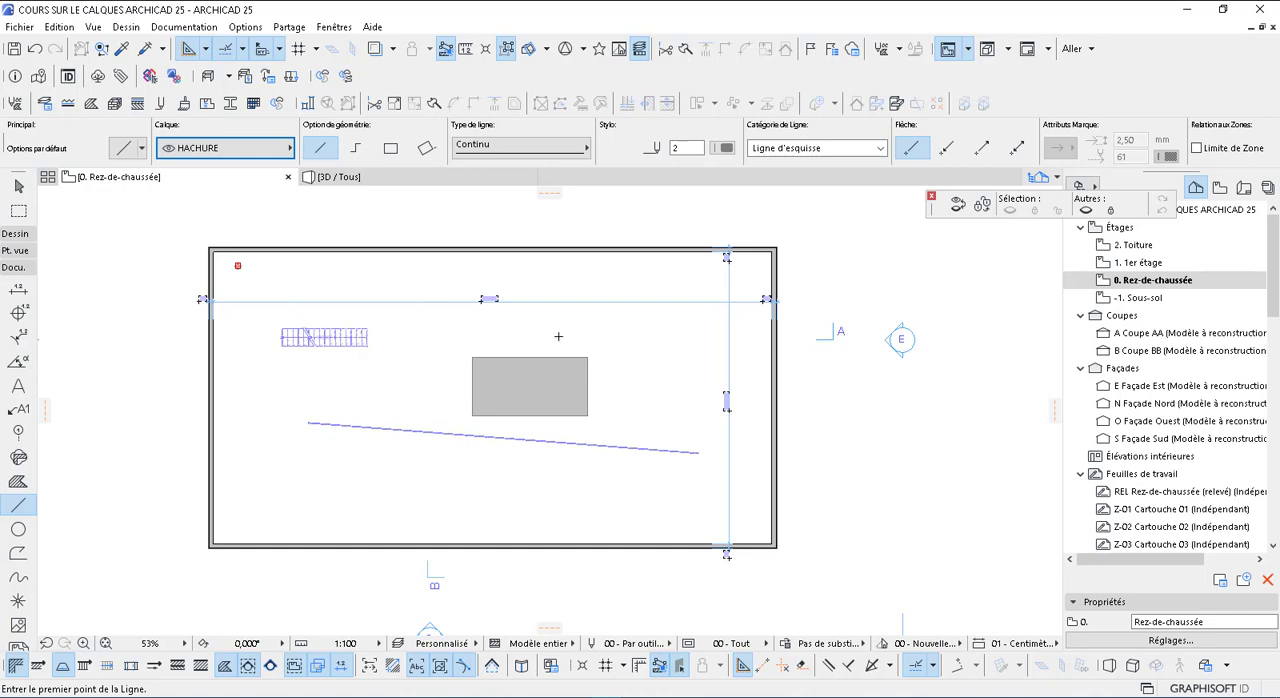
left_click(386, 380)
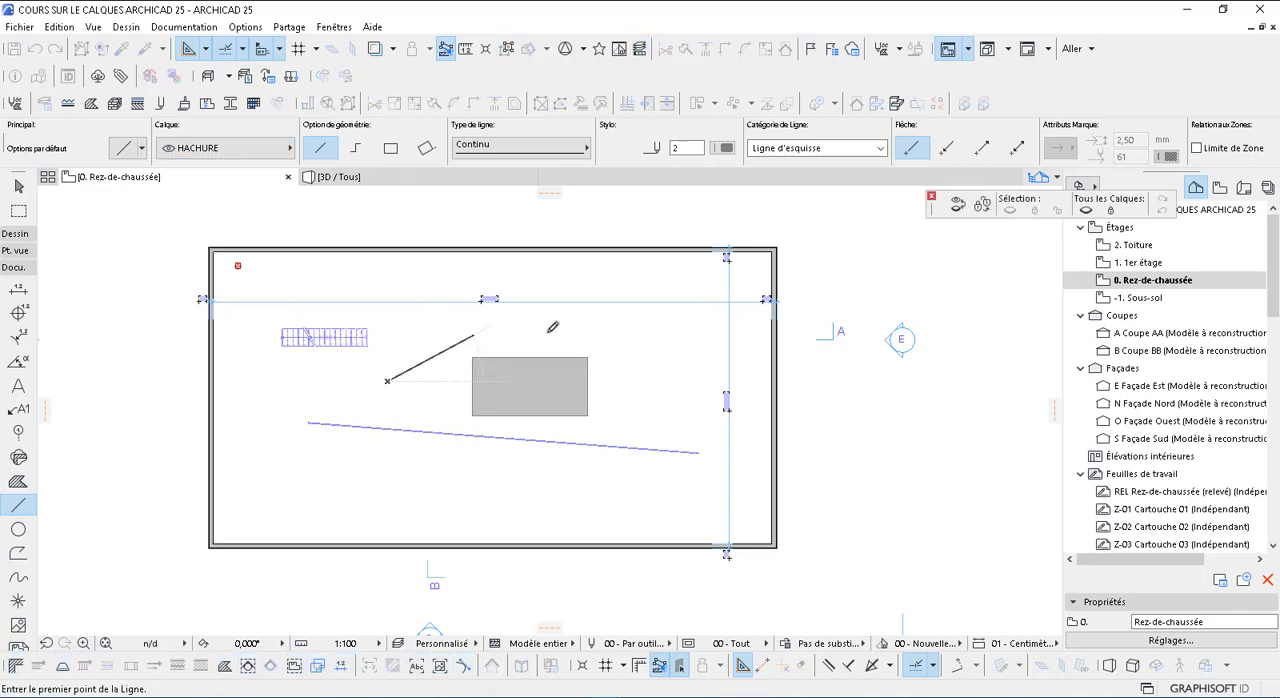
left_click(592, 330)
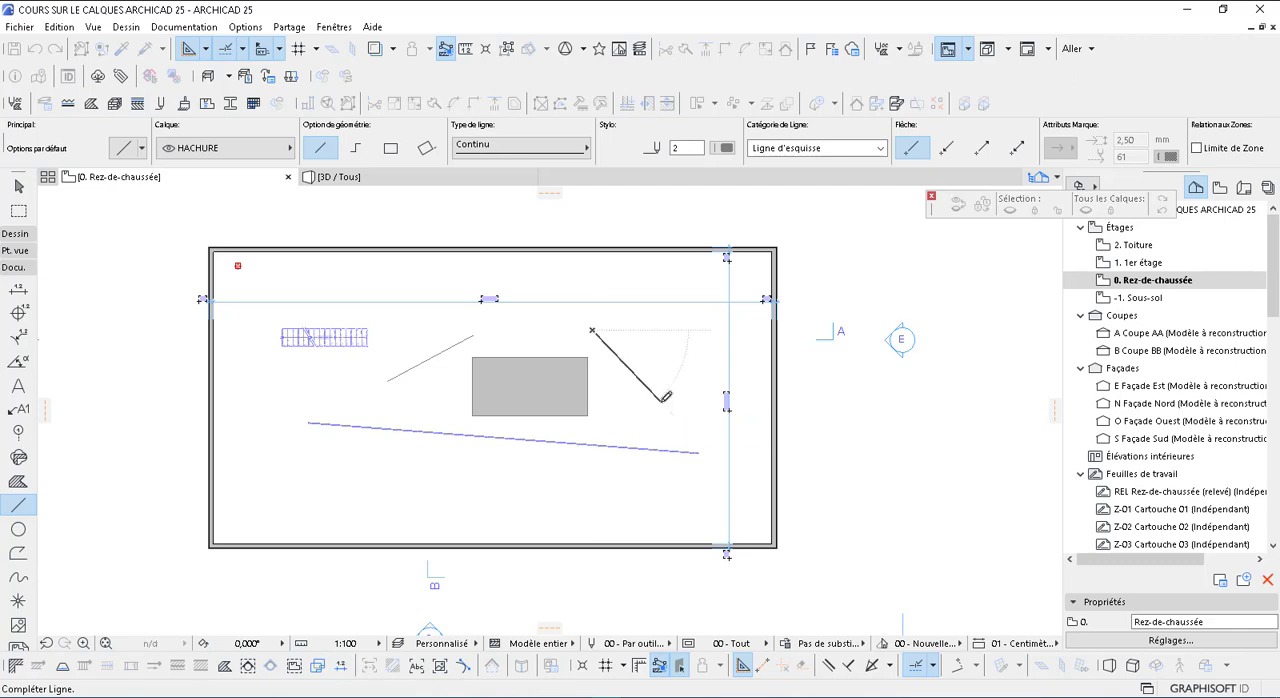
left_click(663, 398)
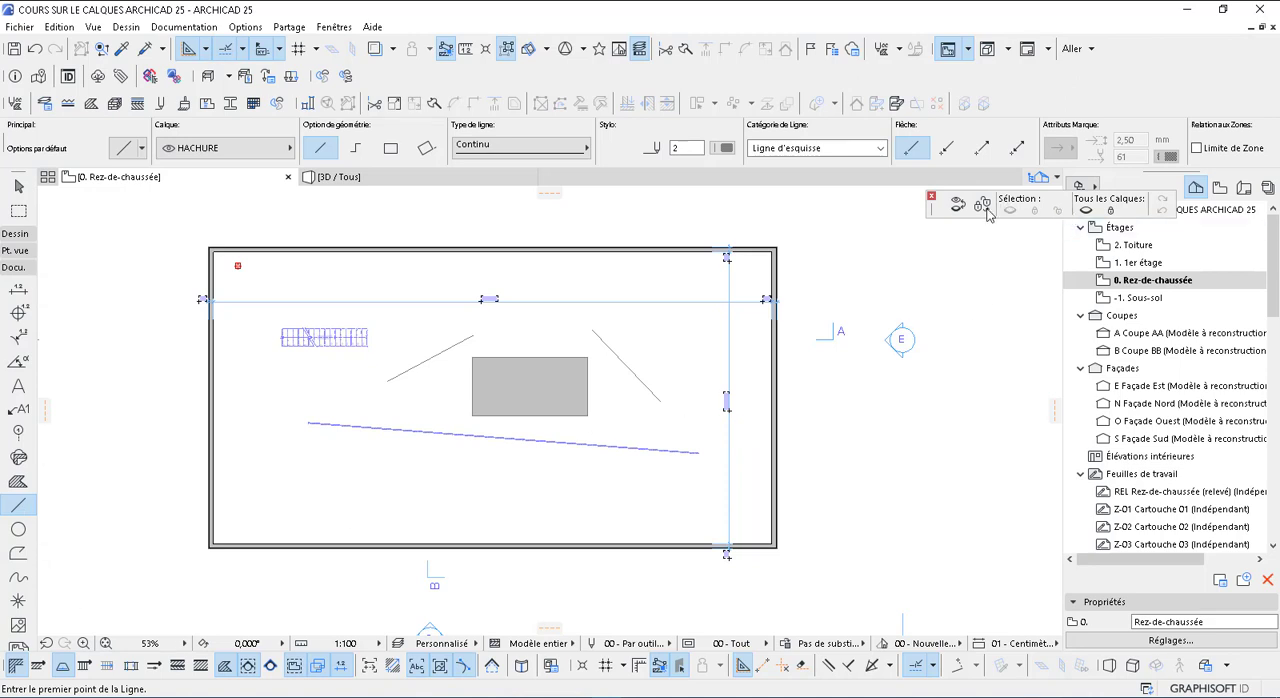
key("Escape")
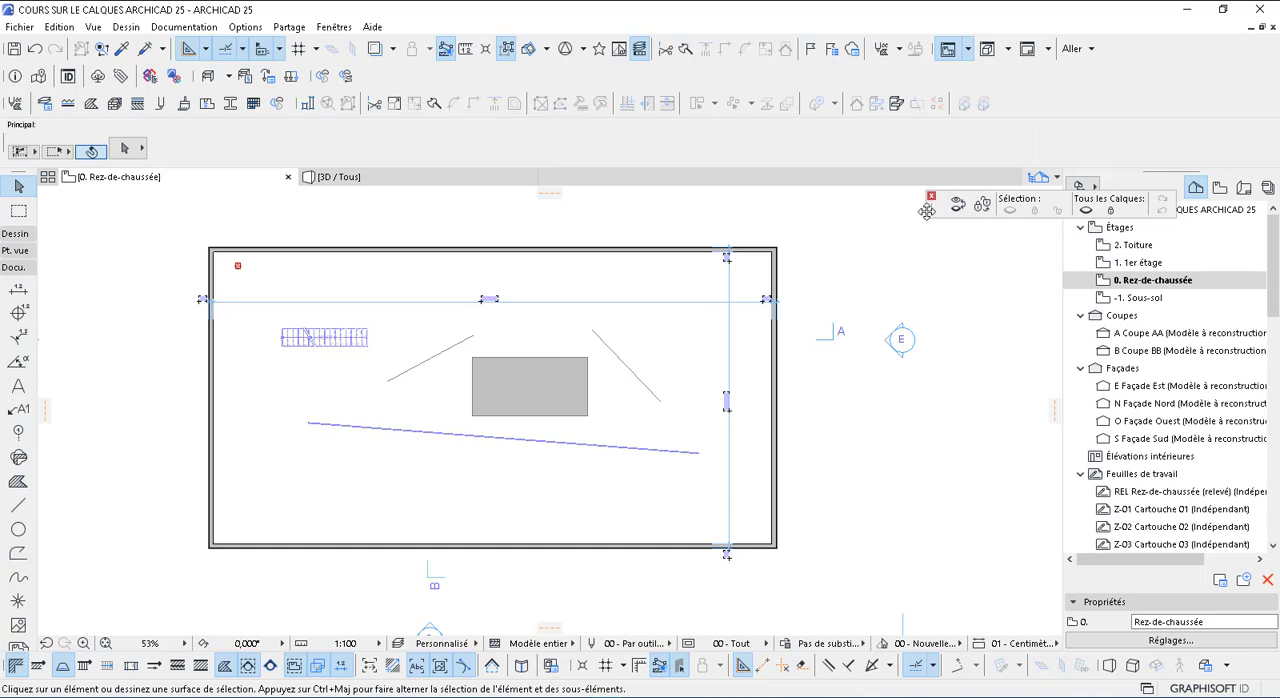
left_click_drag(918, 211, 822, 217)
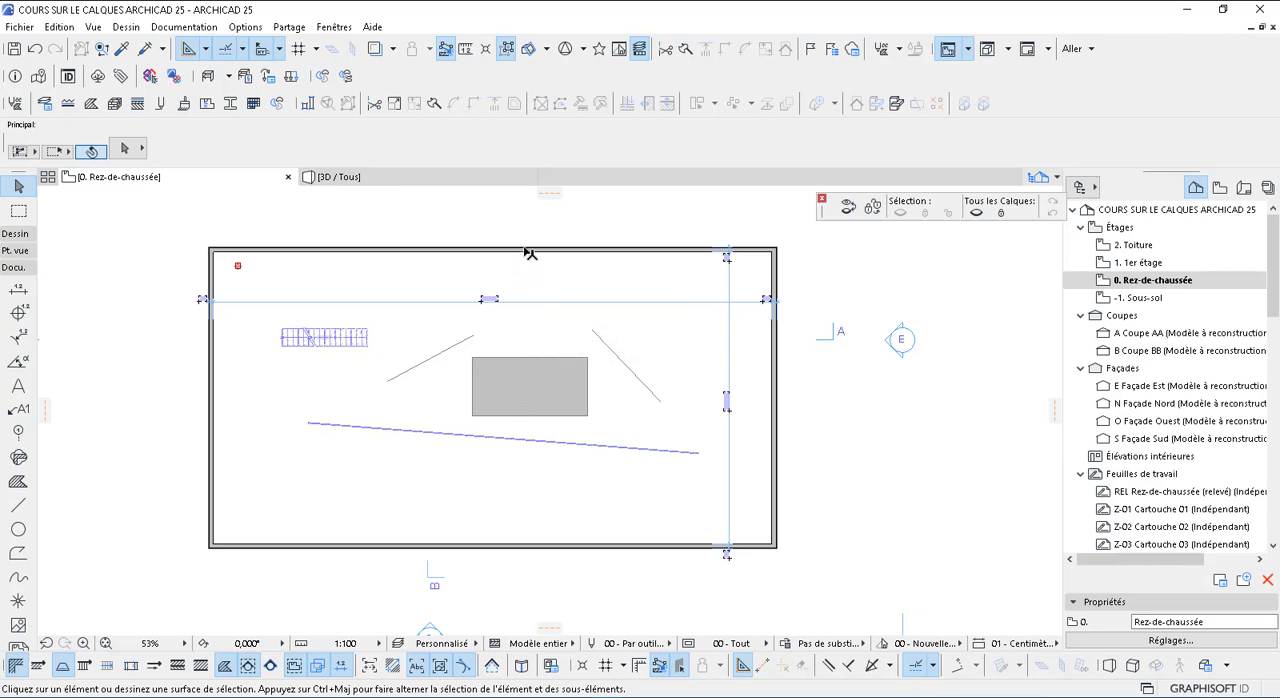
Activate the Wall tool from the building's upper wall and assign it the MUR 10cm layer
mouse_move(530, 254)
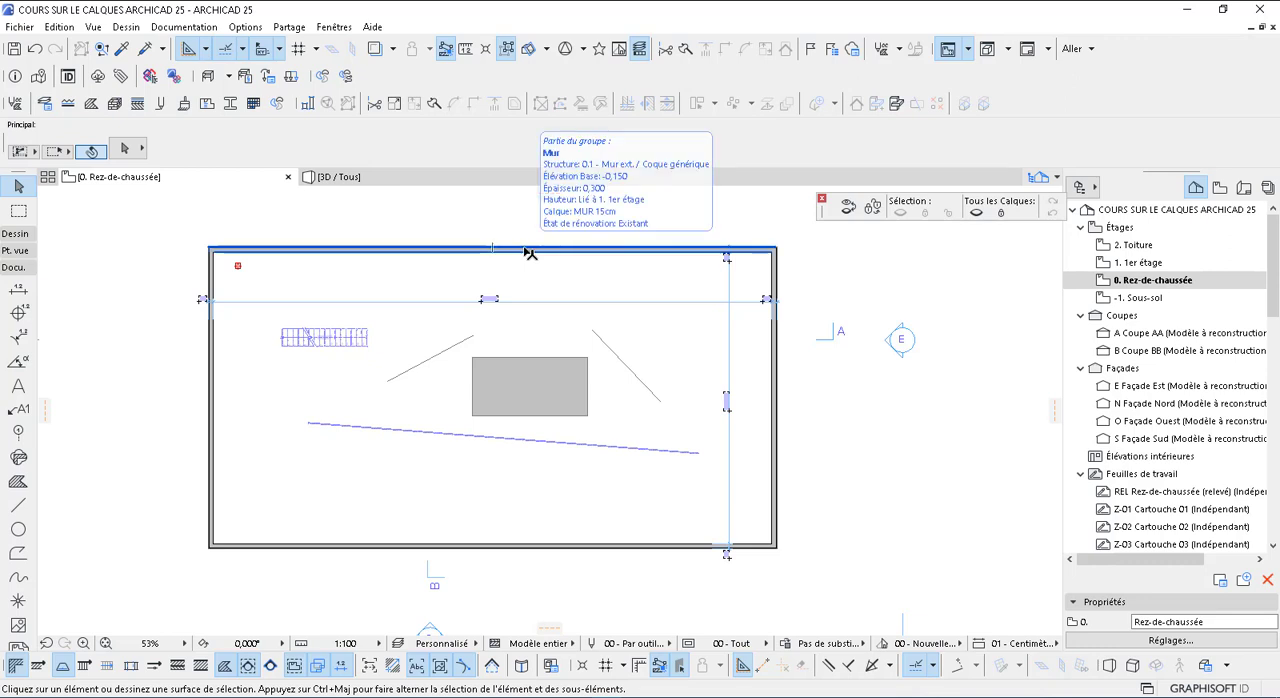
left_click(525, 251, "alt")
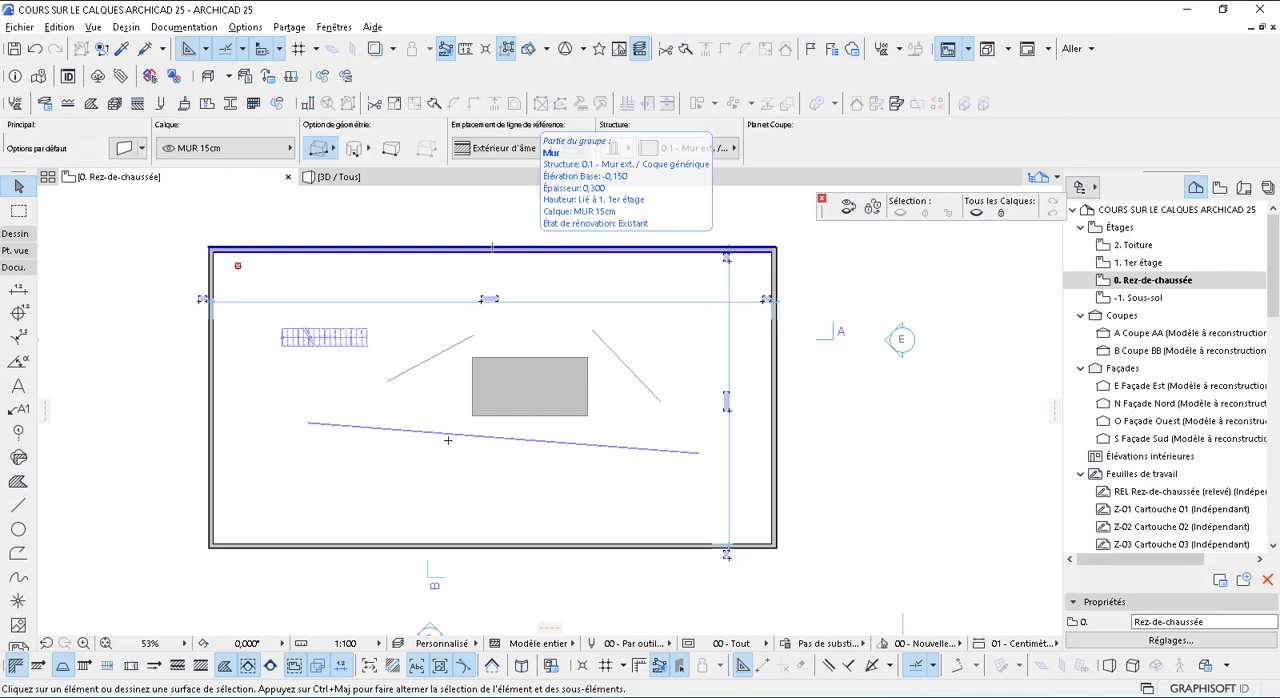
left_click(270, 148)
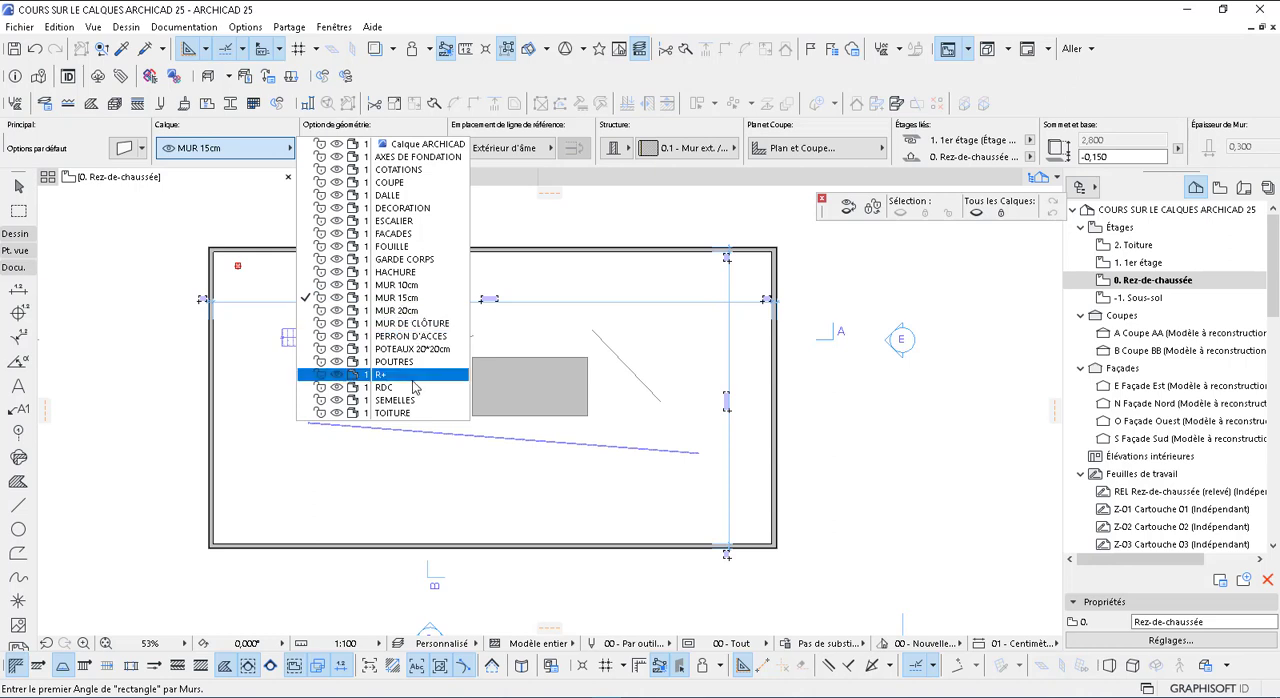
left_click(410, 288)
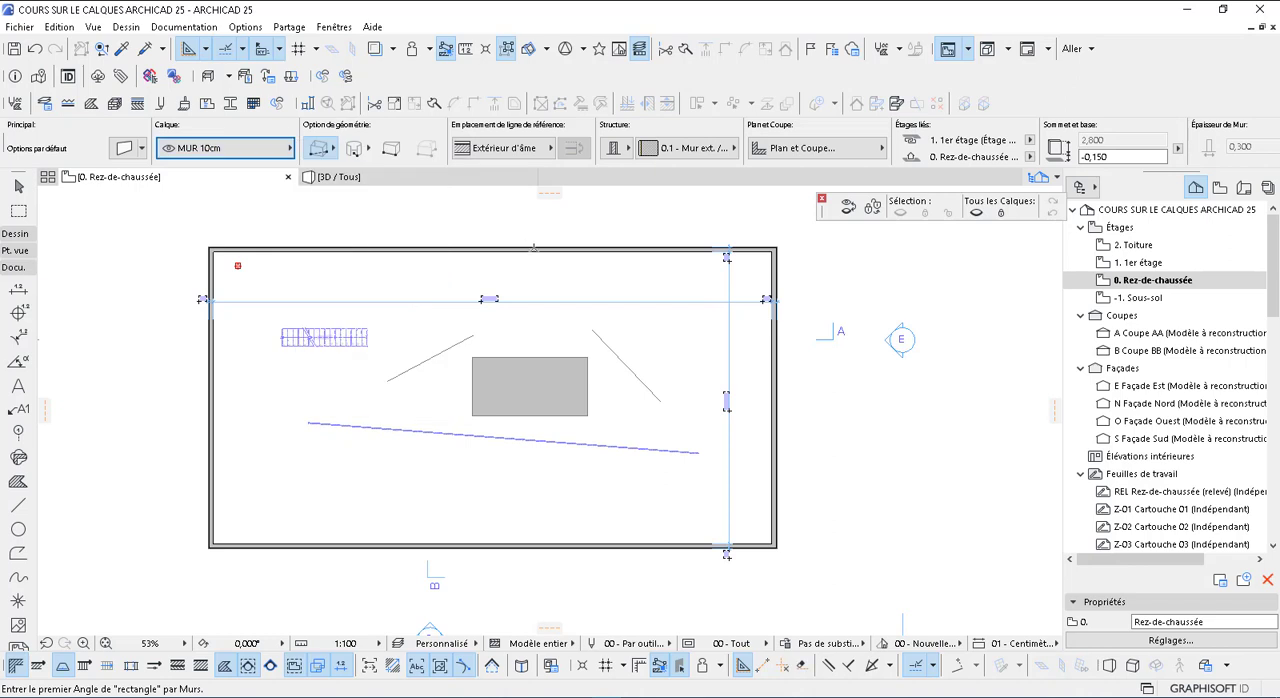
Draw two single straight walls crossing inside the building, one from the upper to the lower wall and one from the left to the right wall
left_click(546, 297)
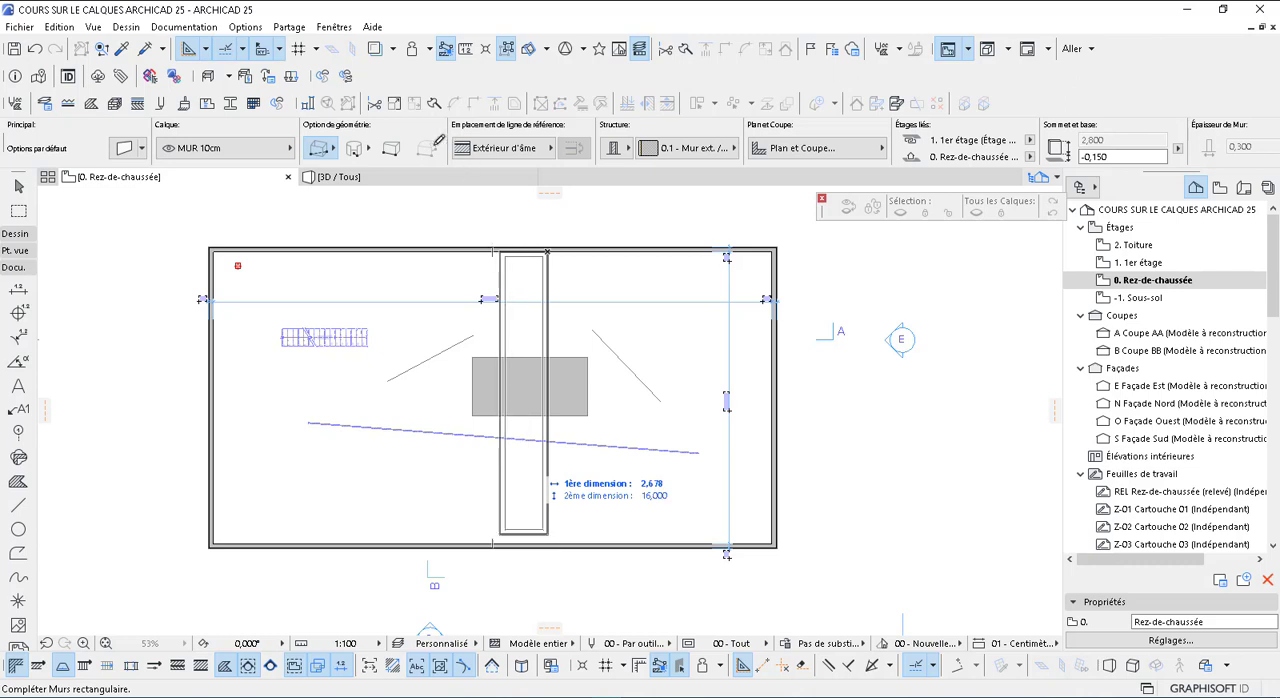
left_click(321, 152)
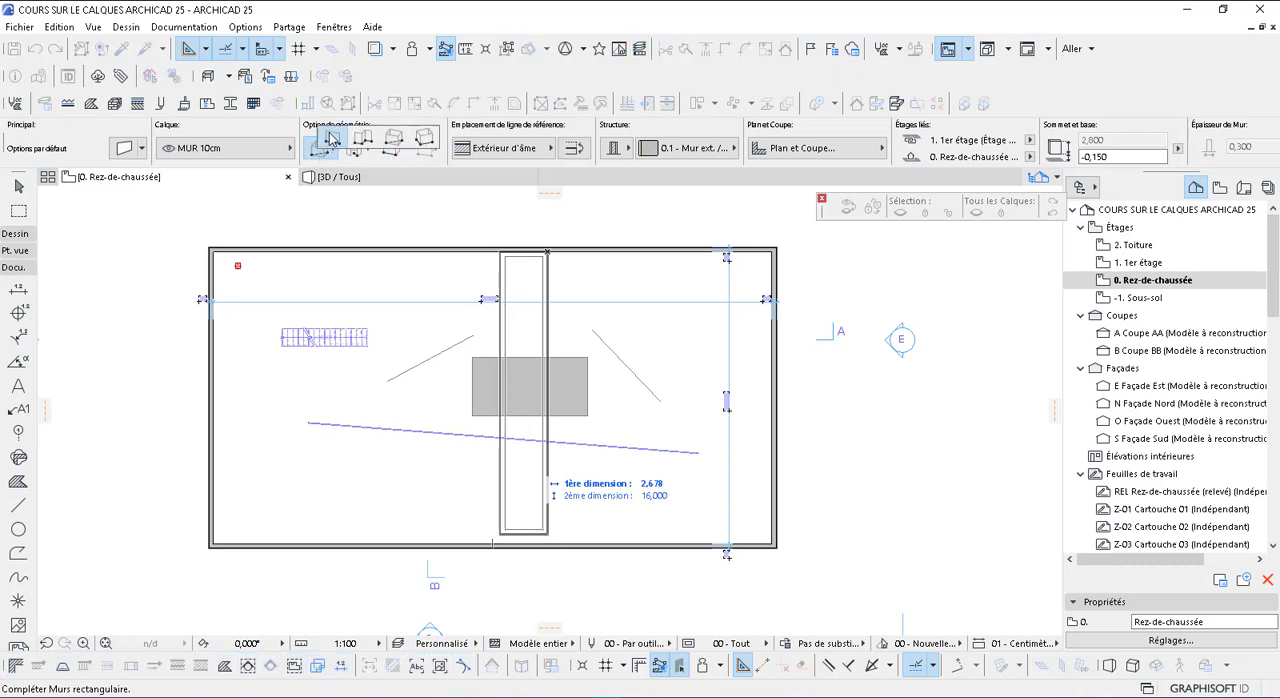
left_click(328, 141)
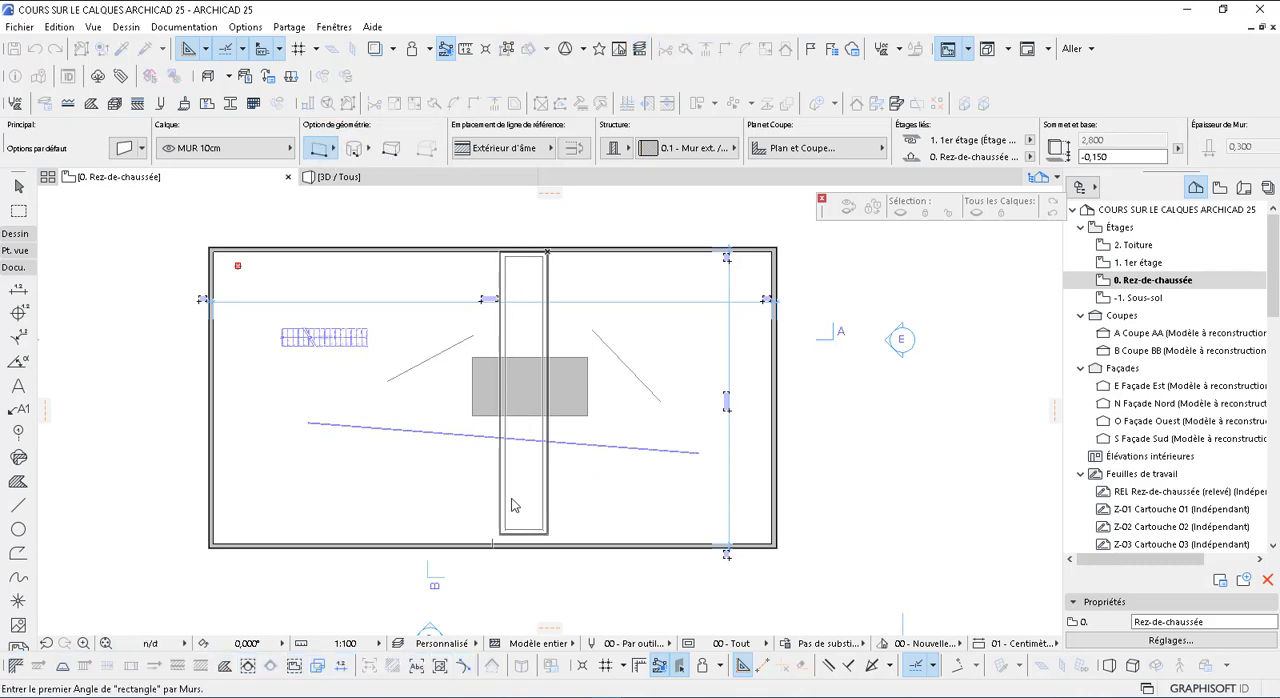
left_click(541, 546)
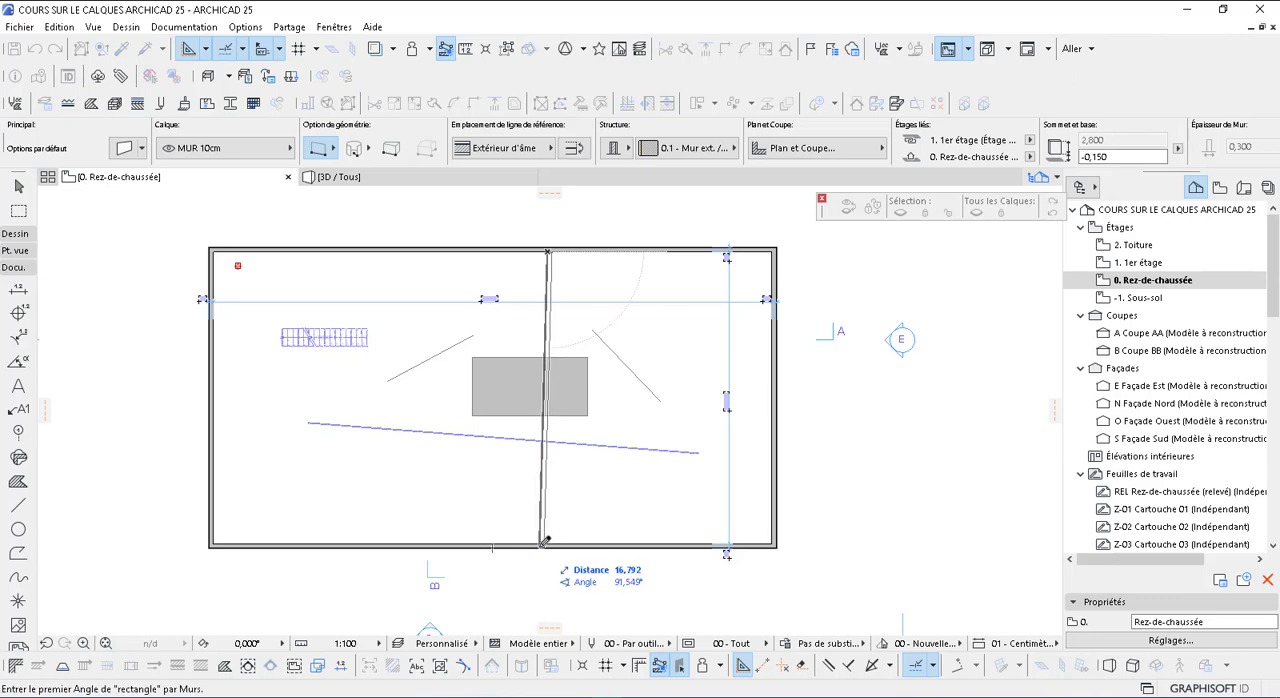
left_click(211, 397)
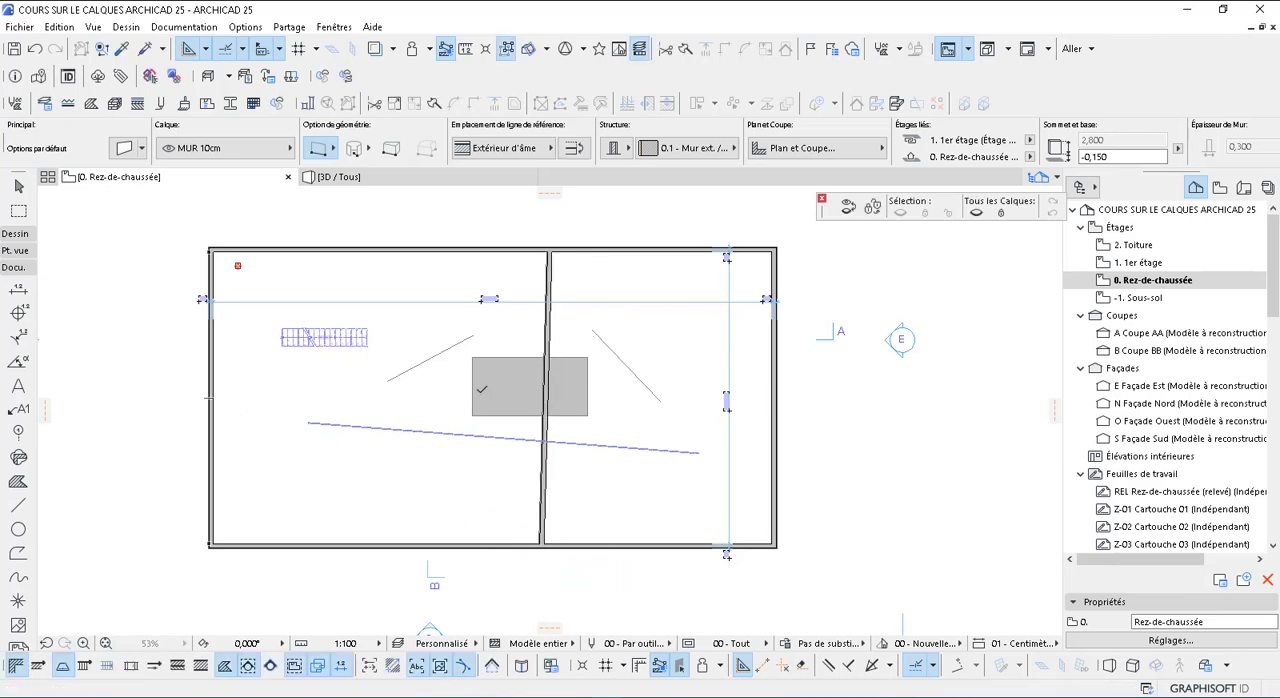
left_click(770, 397)
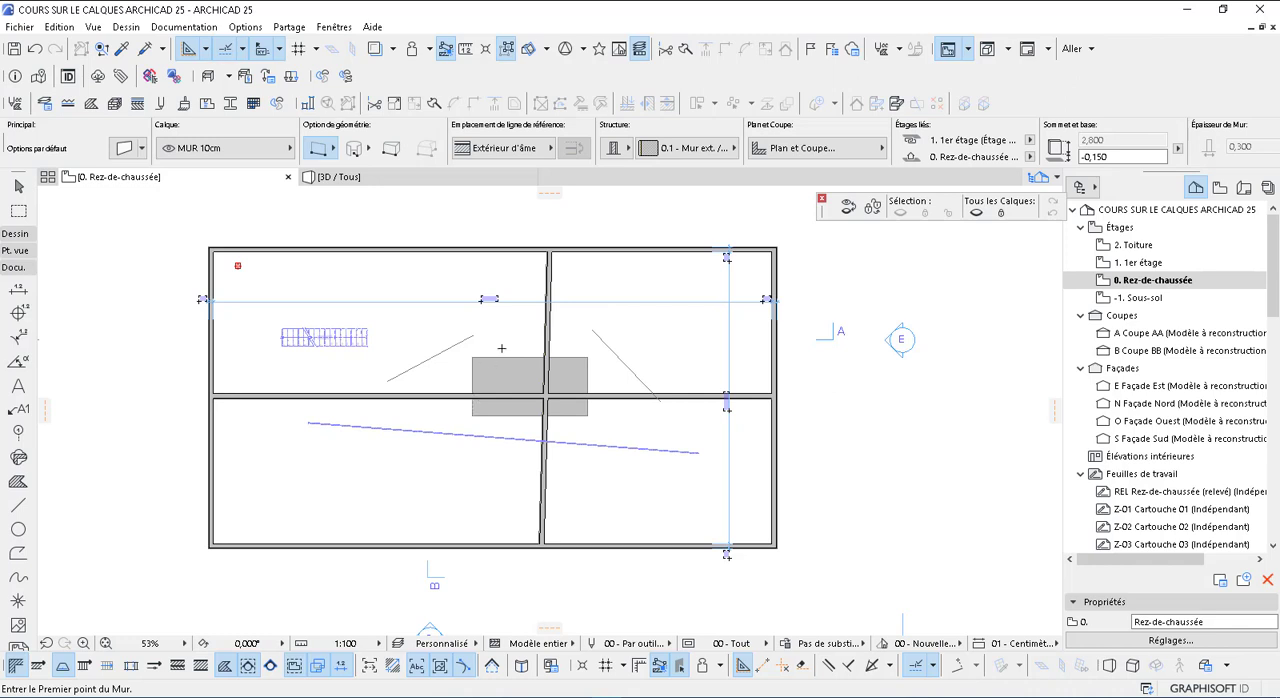
key("Escape")
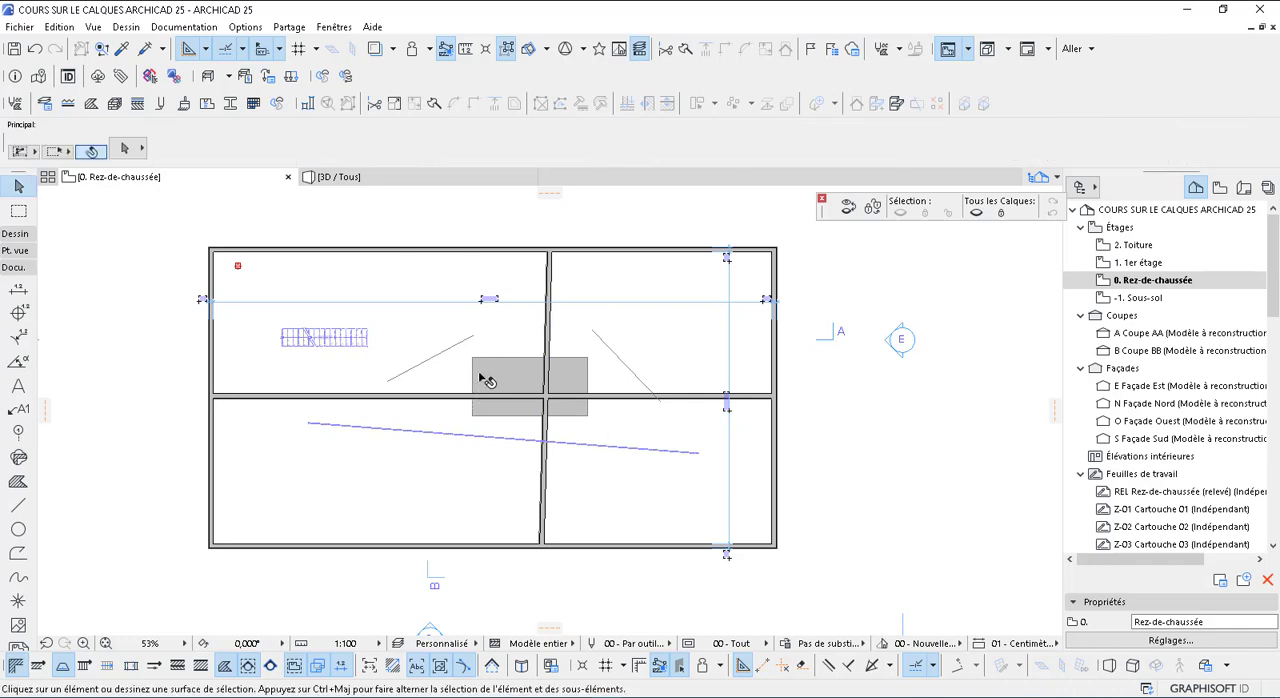
Start a rectangular slab and replace the Slab tool's missing layer with DALLE in its default settings
mouse_move(502, 371)
left_click(15, 234)
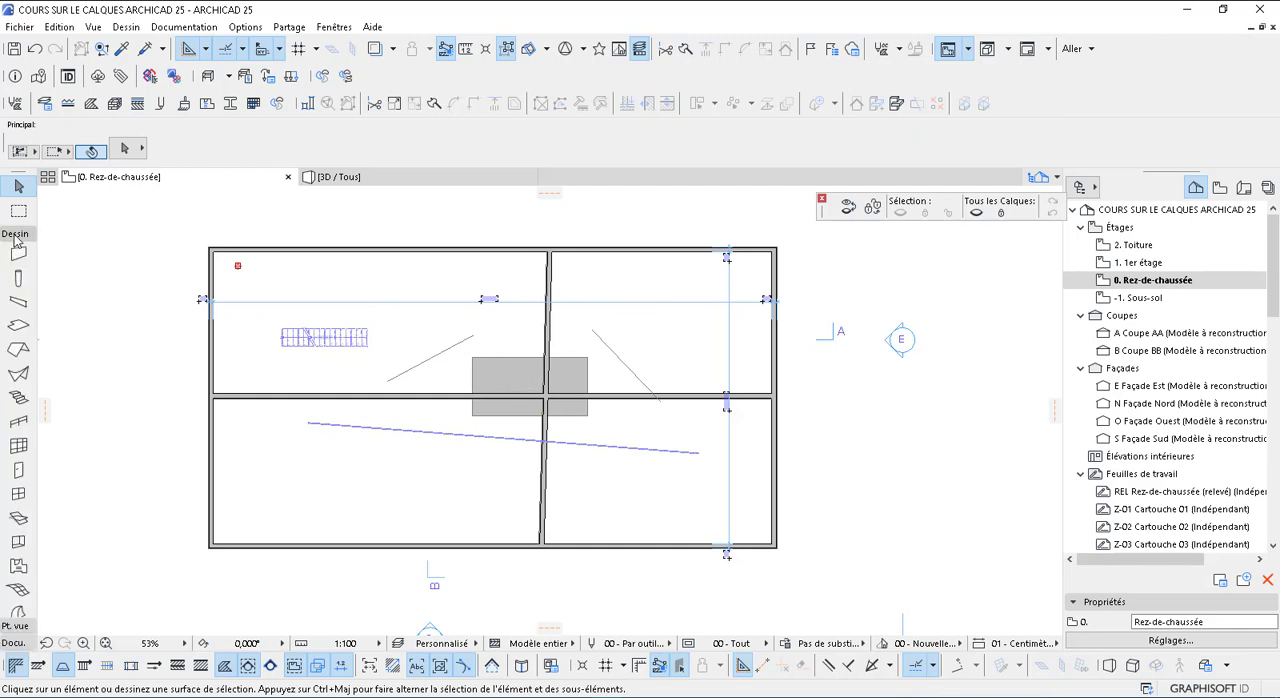
left_click(18, 325)
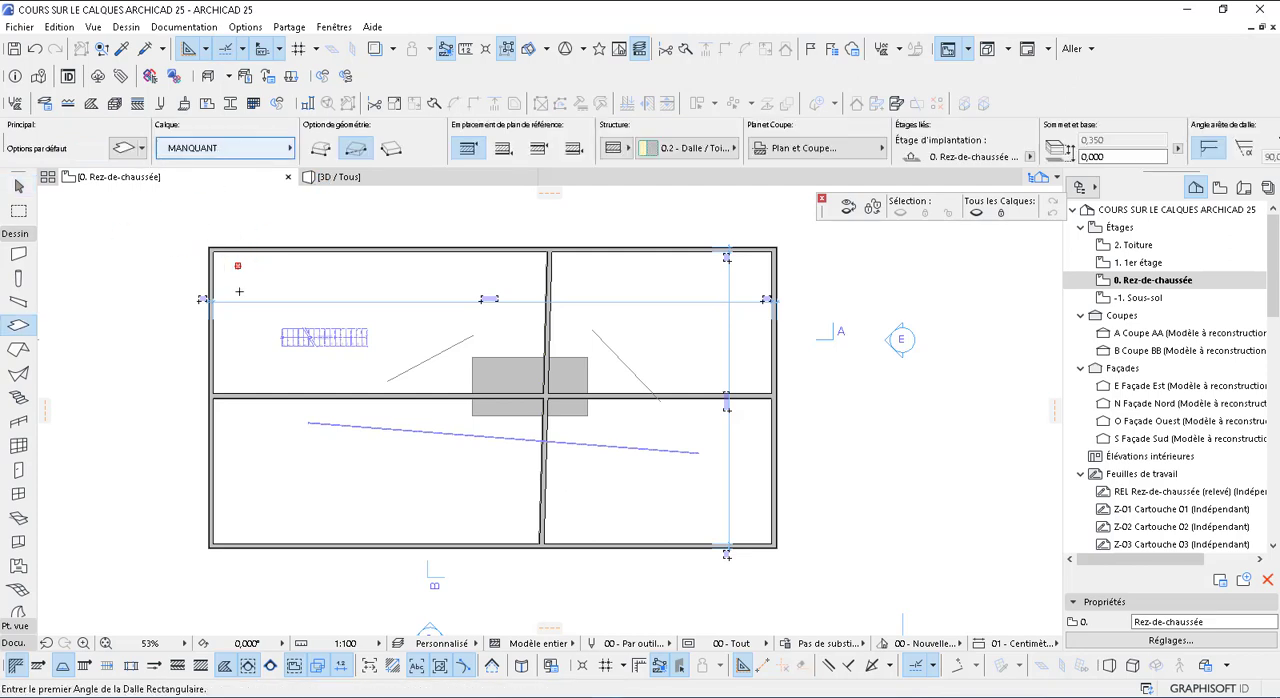
left_click(291, 274)
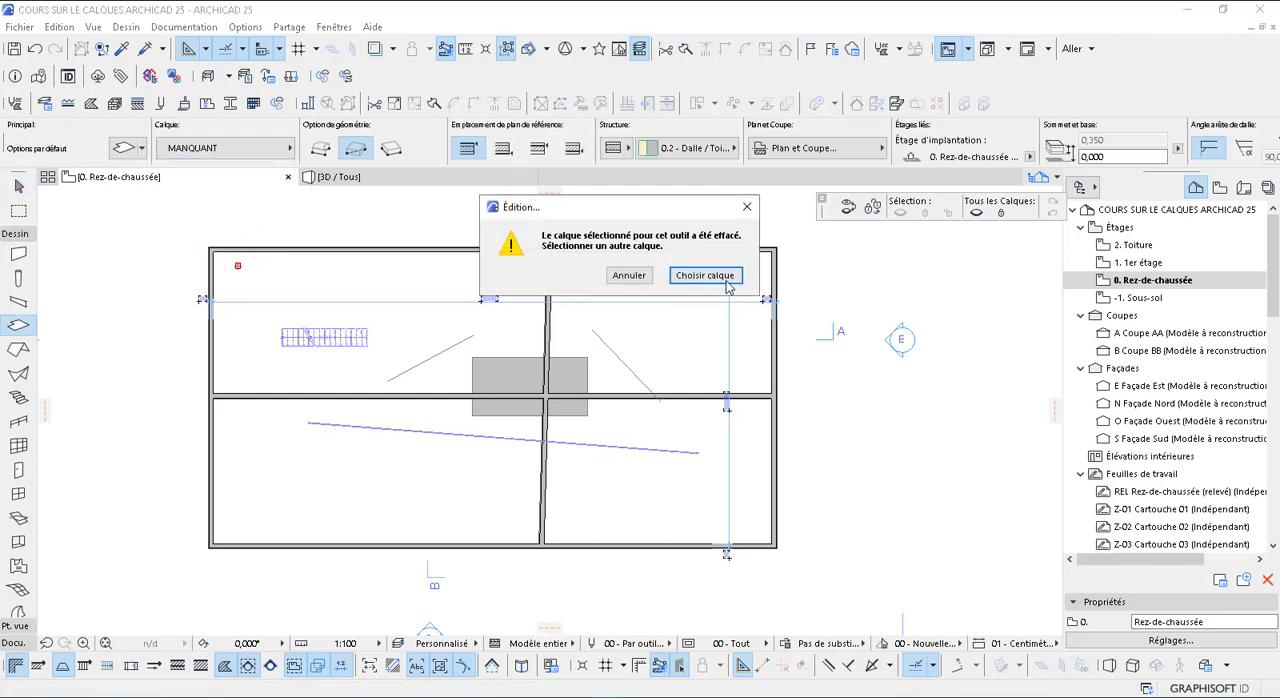
left_click(721, 278)
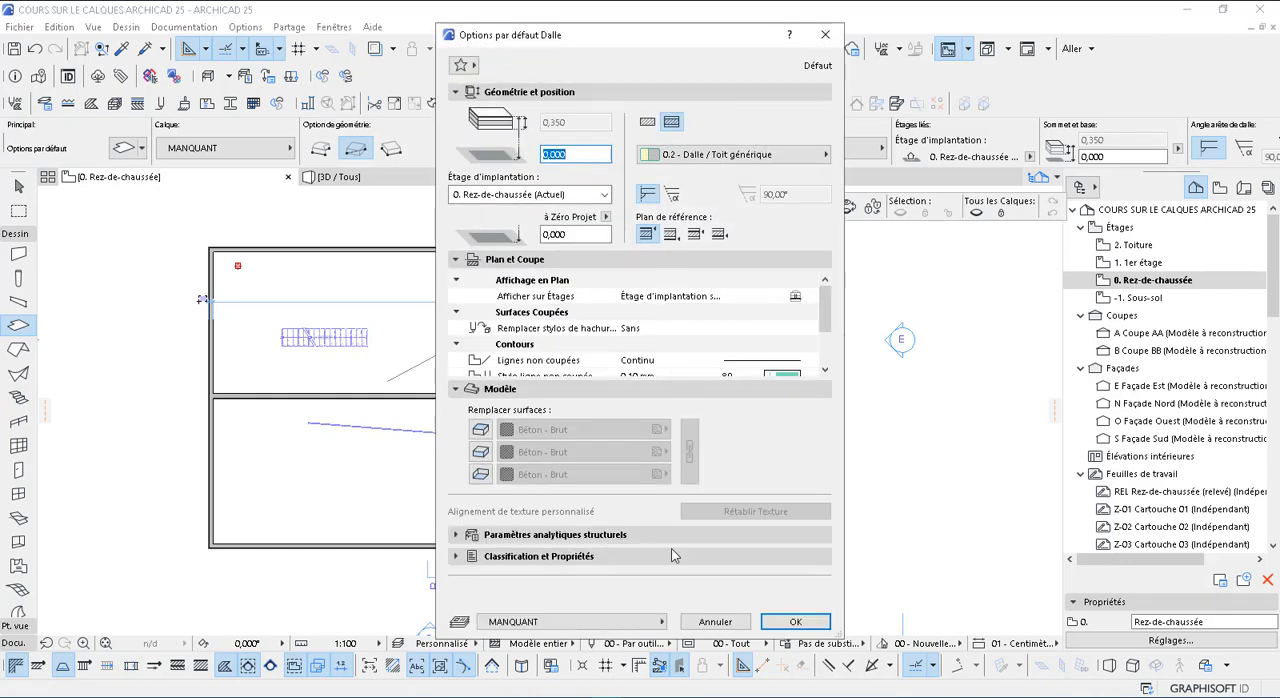
left_click(626, 628)
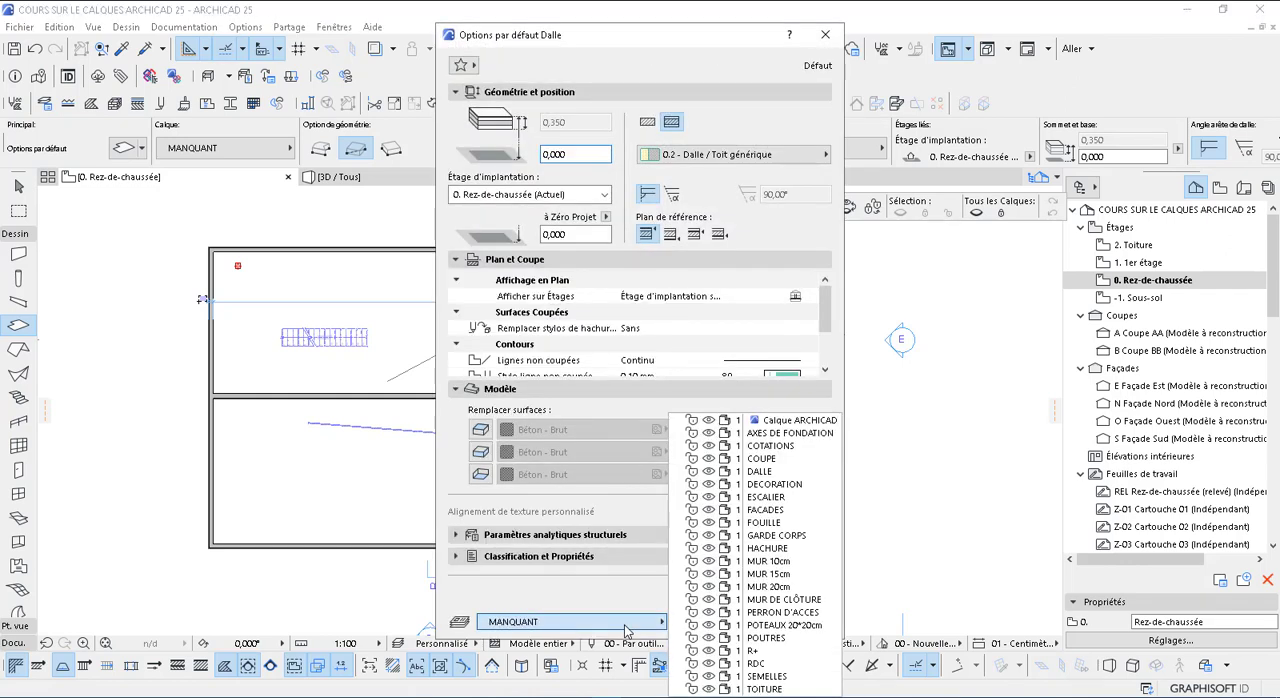
left_click(761, 478)
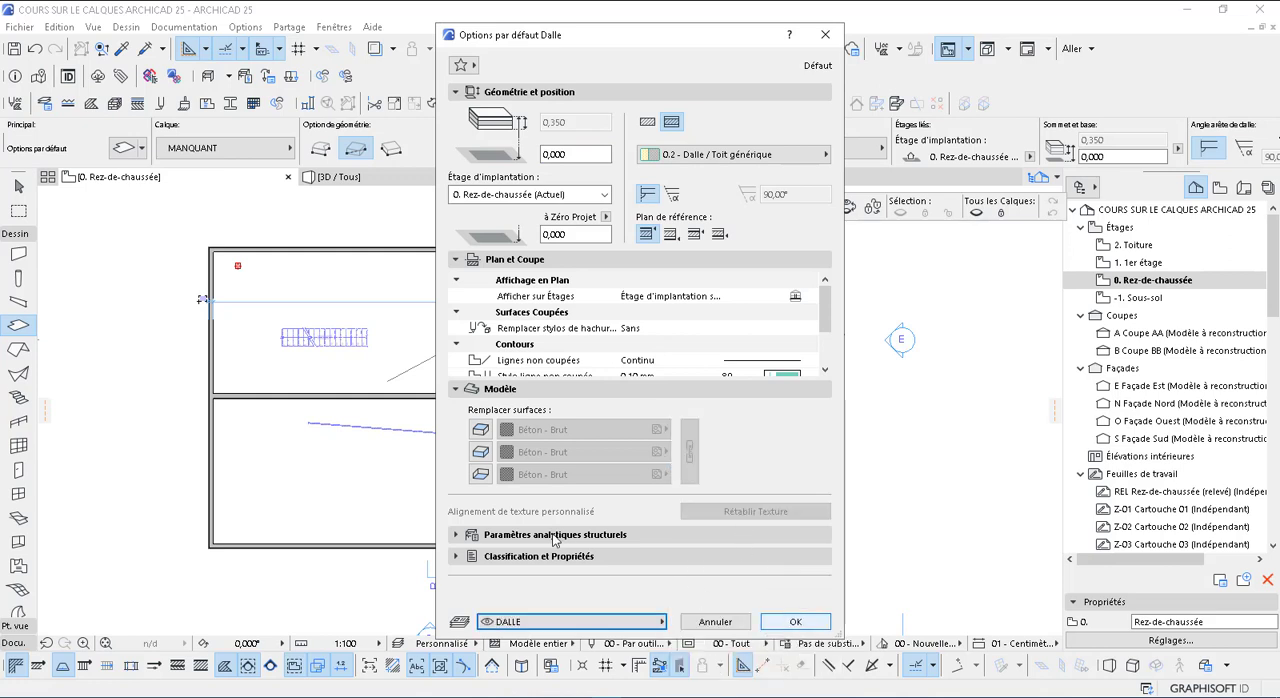
left_click(777, 619)
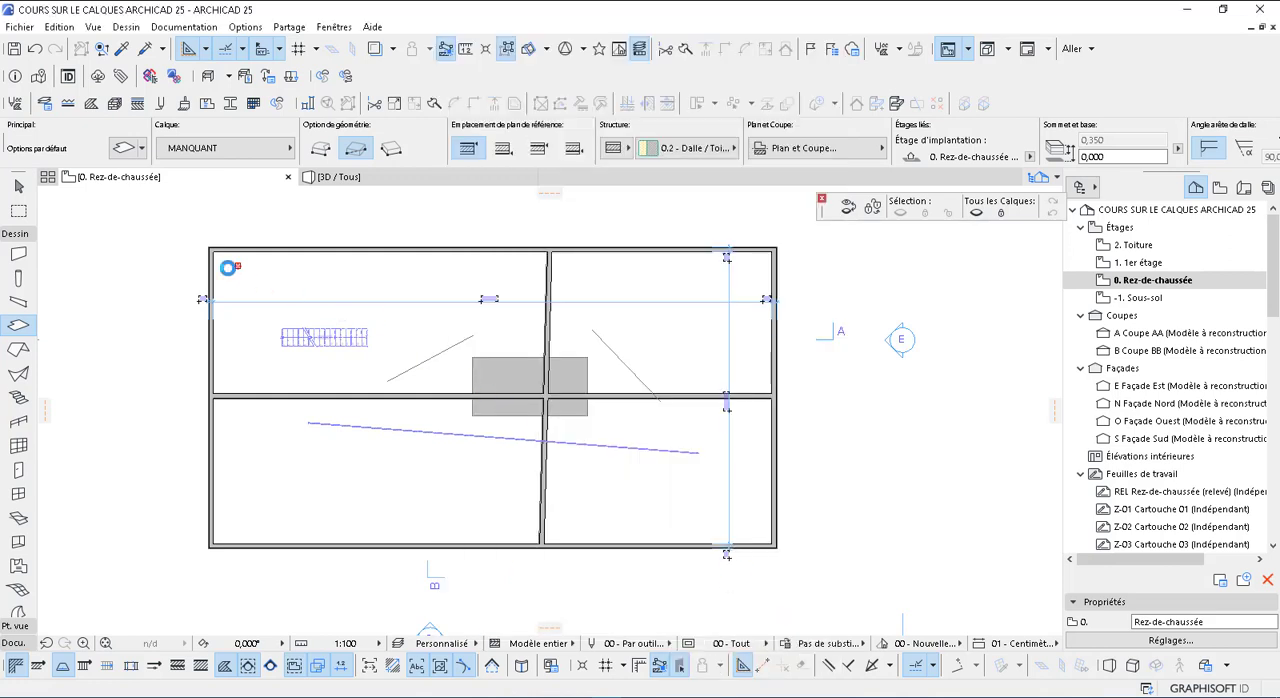
Complete the rectangular slab on the DALLE layer in the building's left half, extending from above the stair to below the horizontal partition
left_click(218, 259)
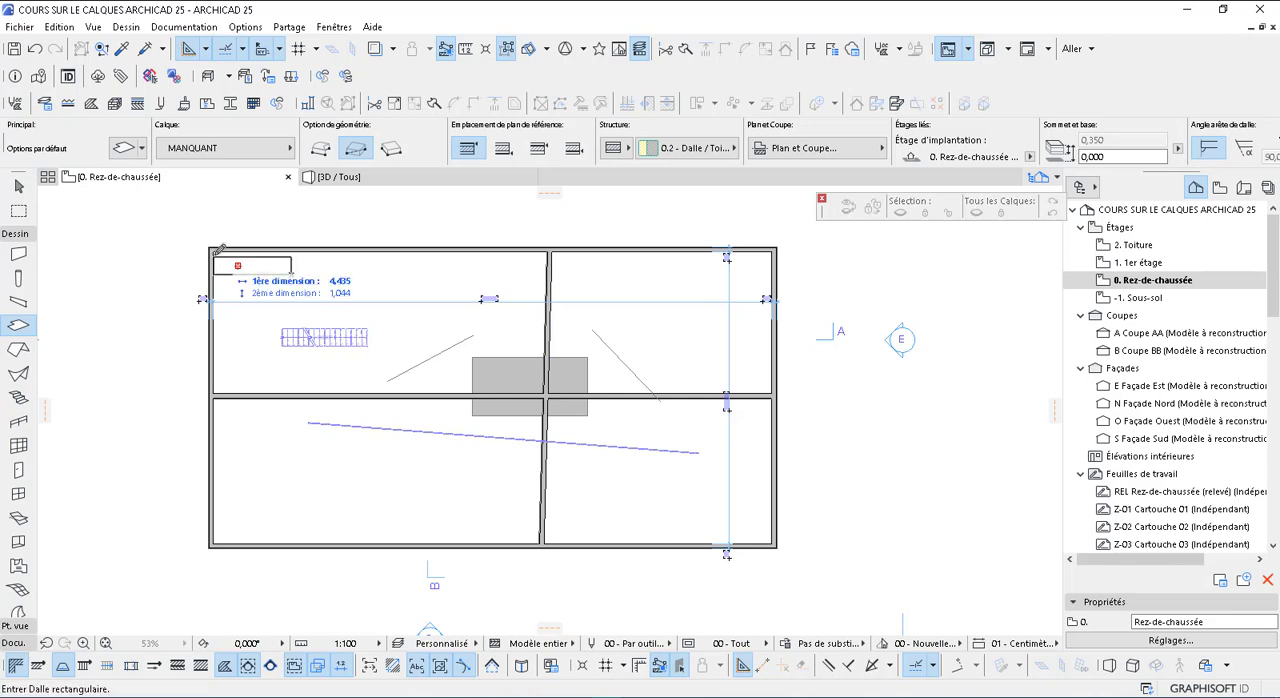
left_click(427, 465)
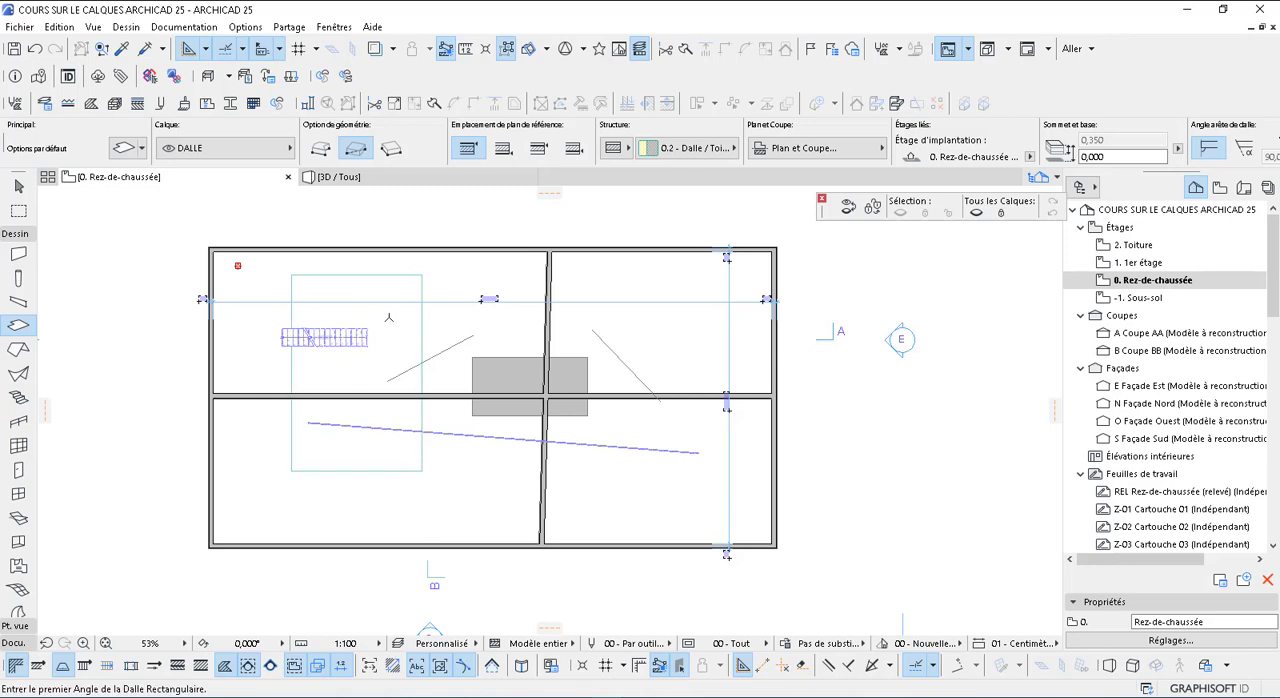
key("Escape")
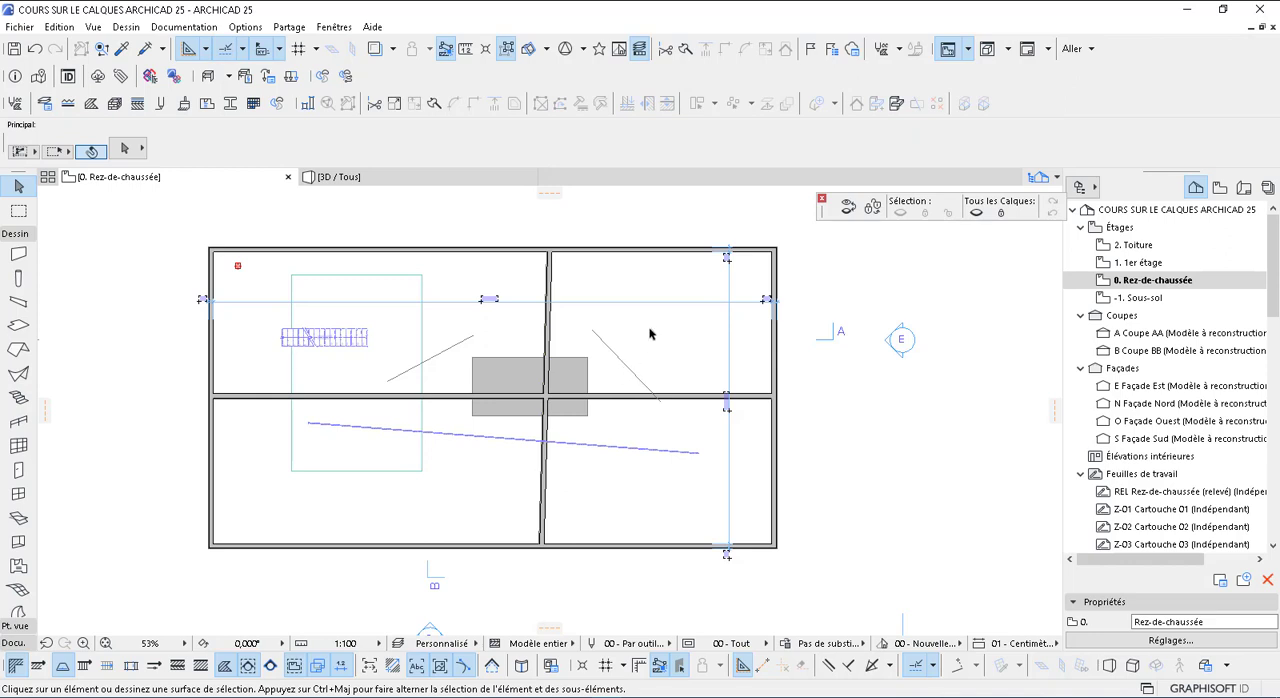
Hide the vertical partition's MUR 10cm layer with the quick layers commands and restore the previous layer visibility
left_click(648, 252)
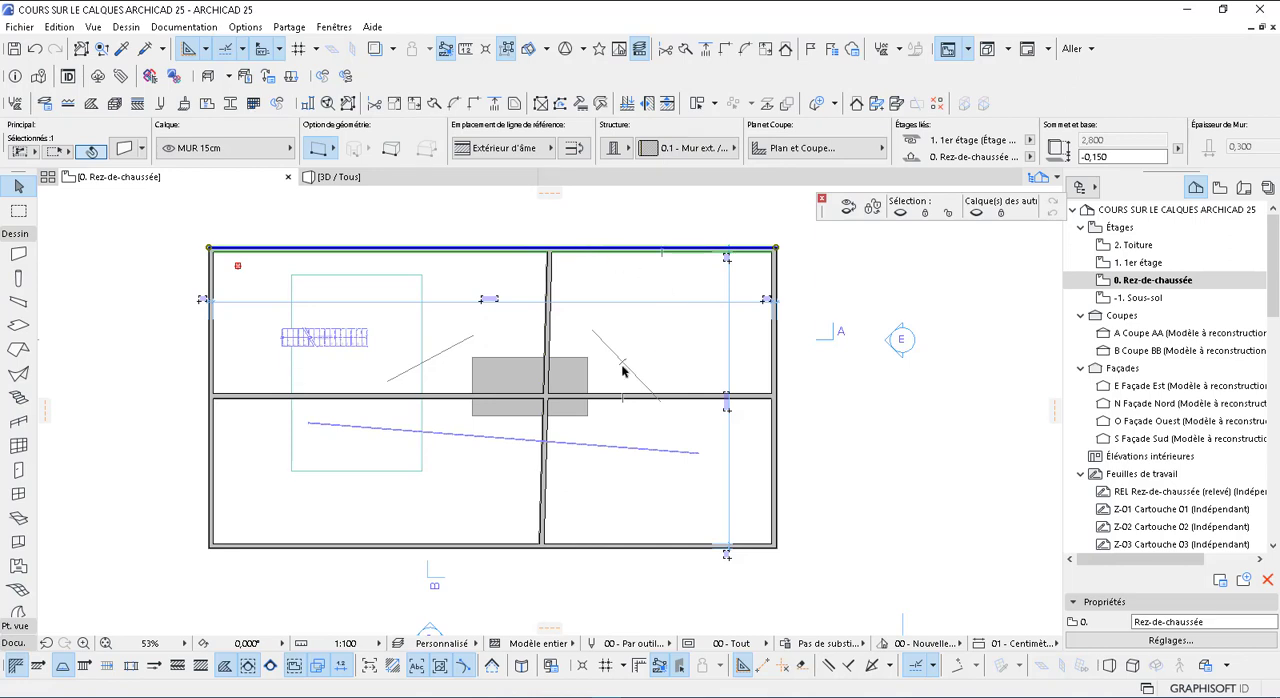
left_click(549, 336)
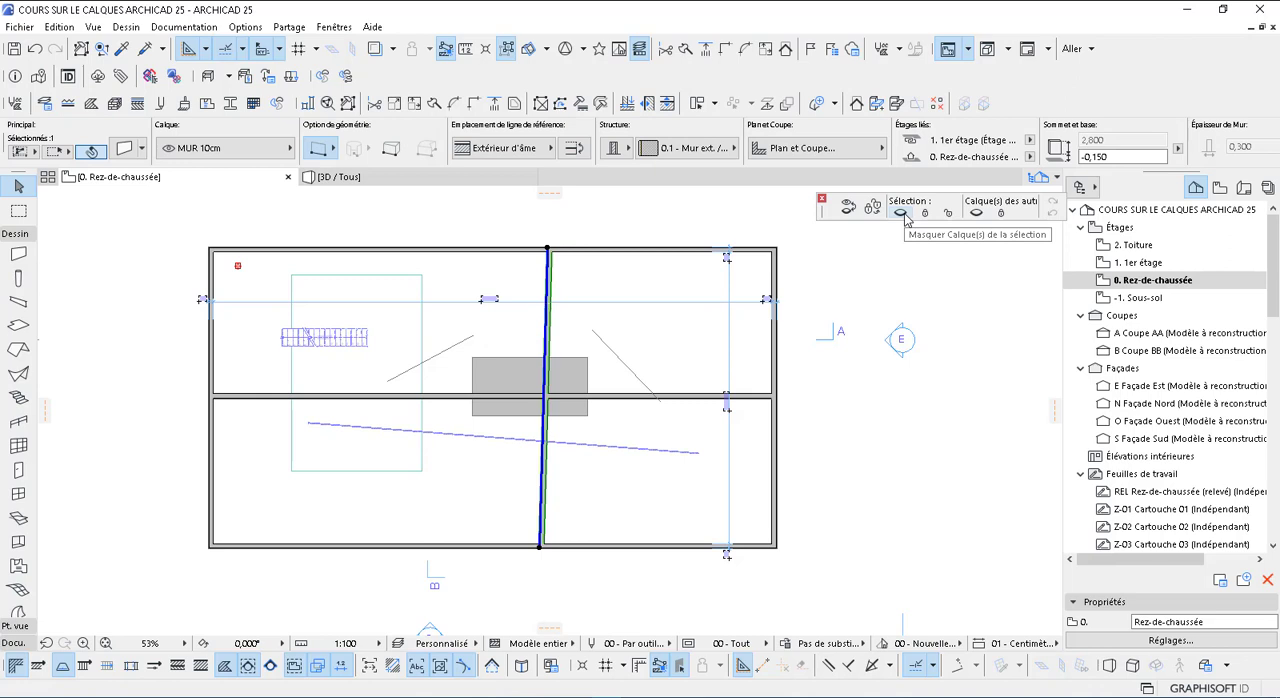
left_click(905, 218)
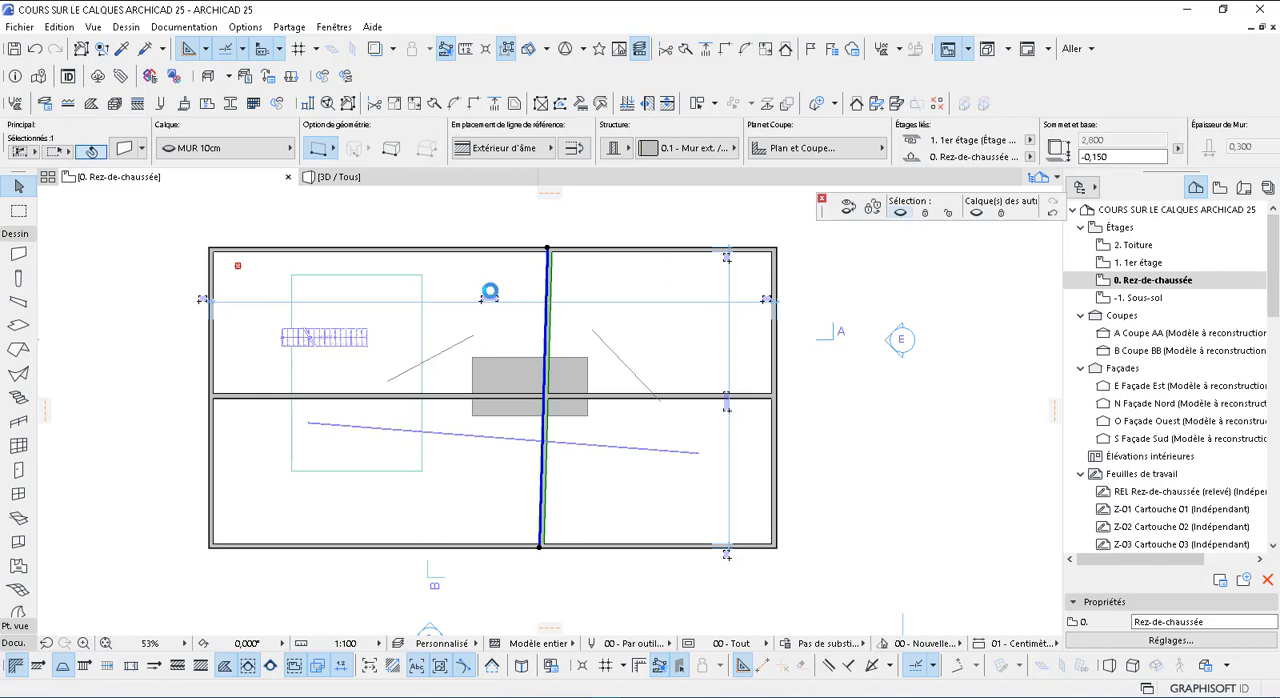
left_click(568, 275)
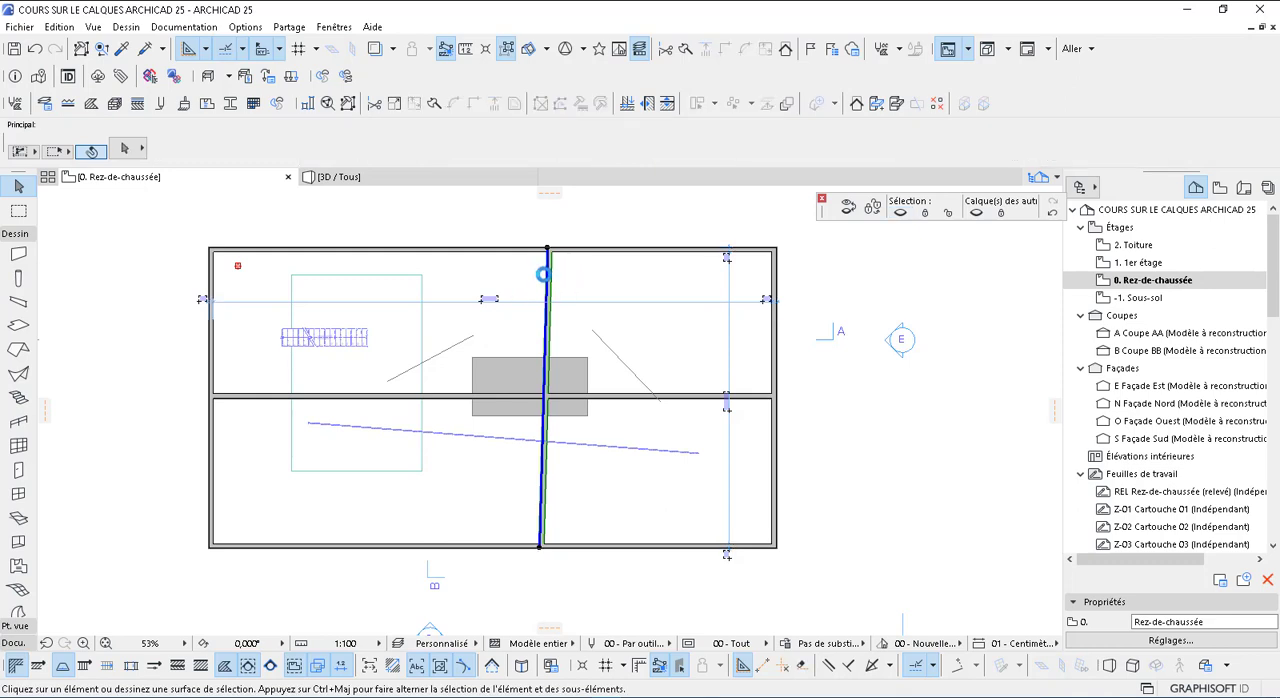
left_click(546, 272)
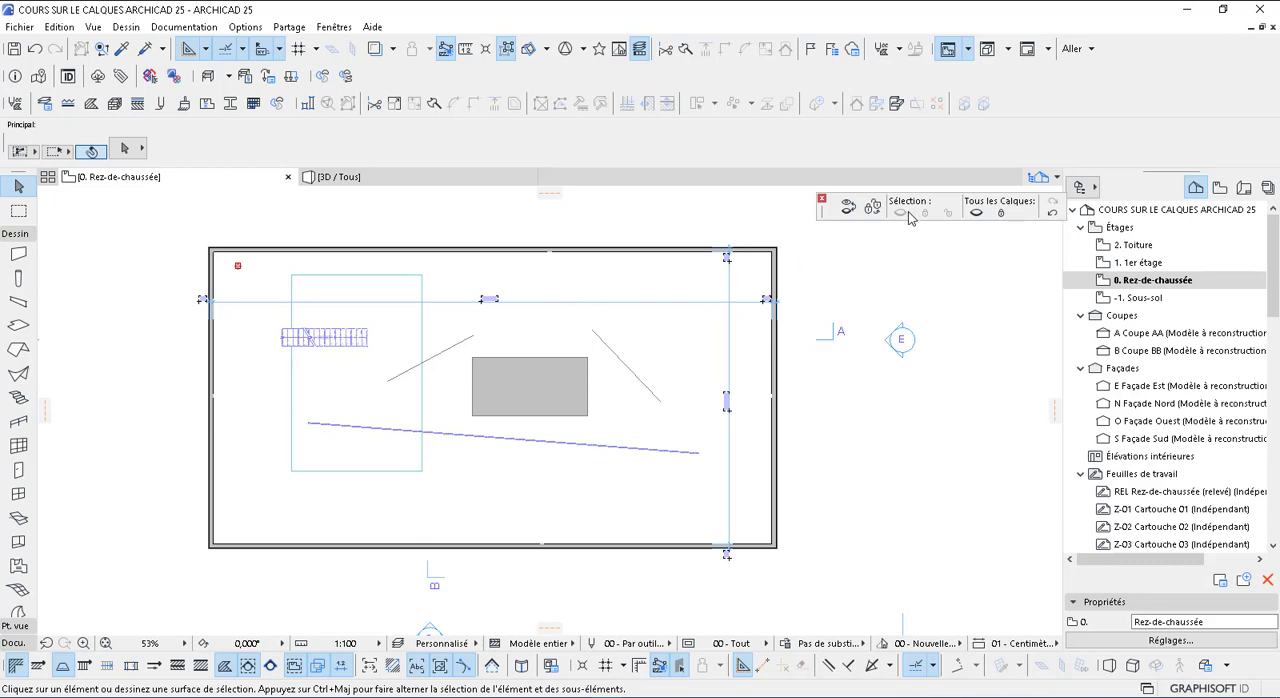
left_click(1052, 213)
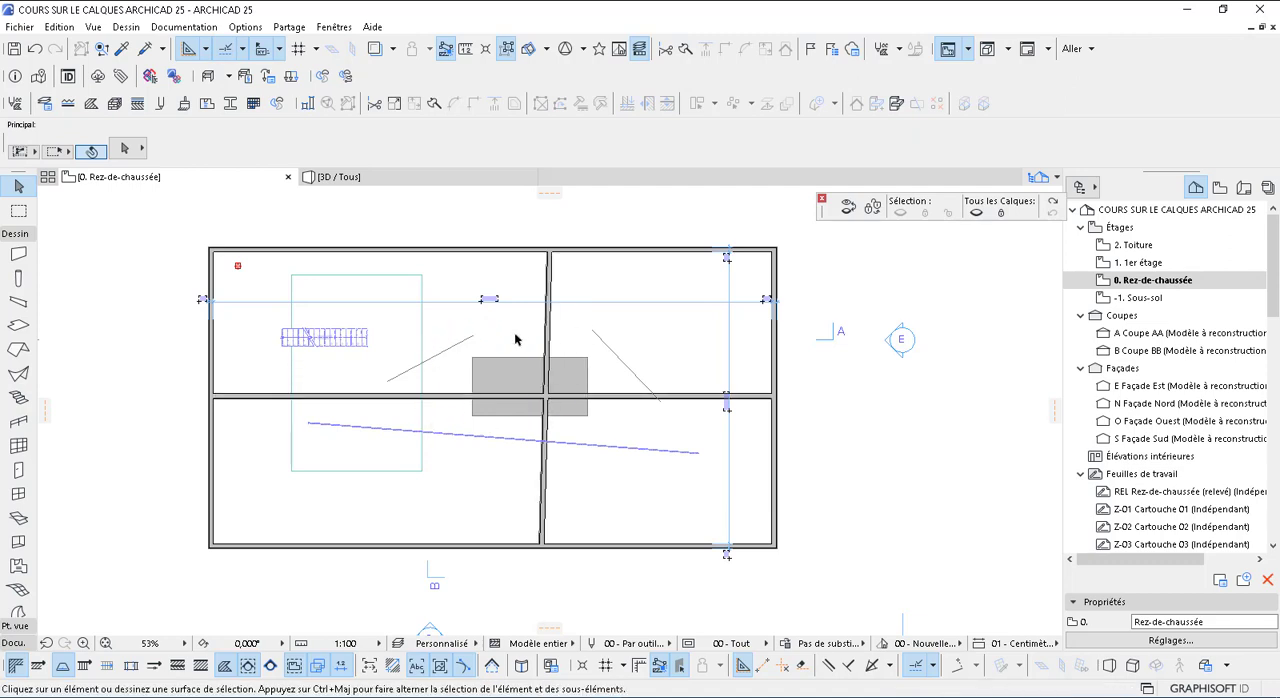
Hide every layer except the horizontal partition's MUR 10cm layer and undo that layer change
left_click(614, 399)
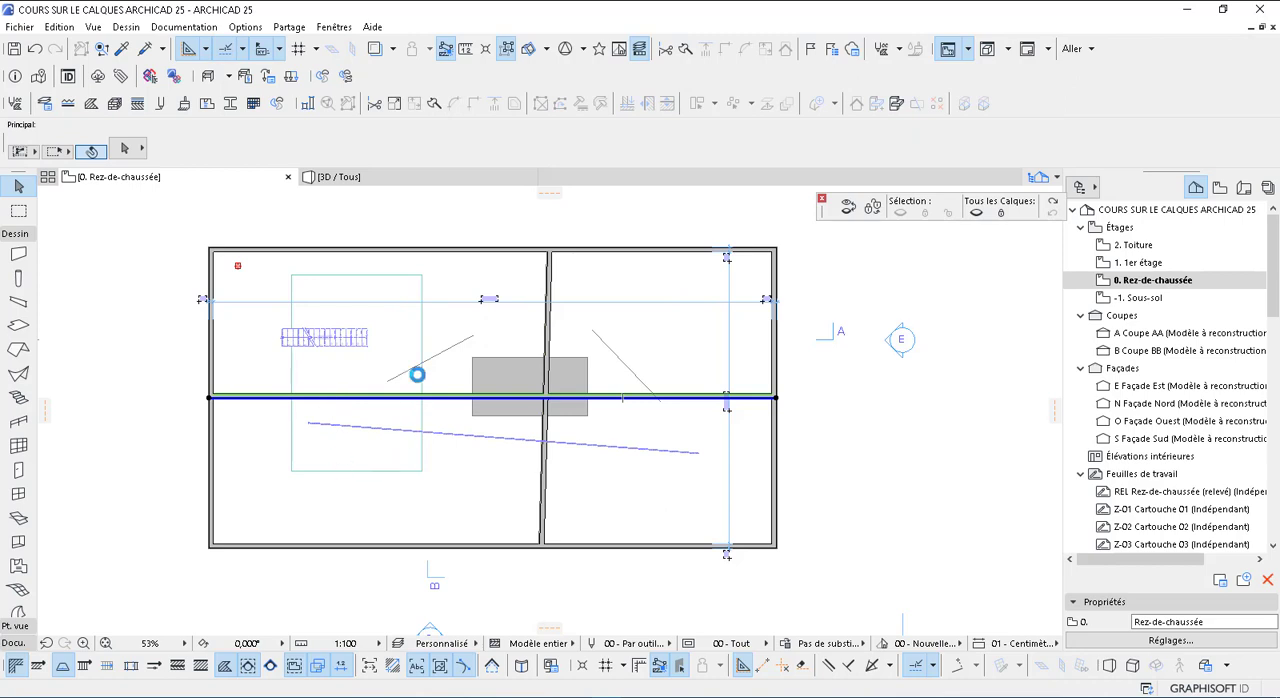
left_click(978, 213)
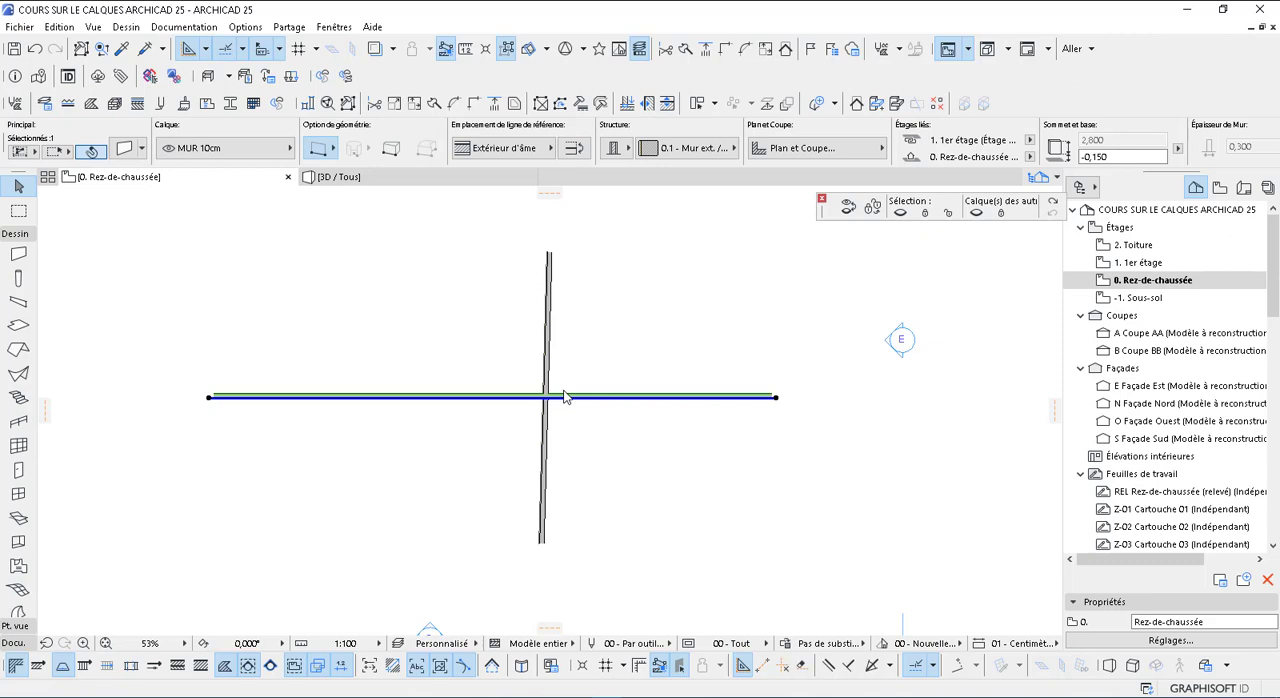
key("ctrl+z")
key("ctrl+z")
key("ctrl+z")
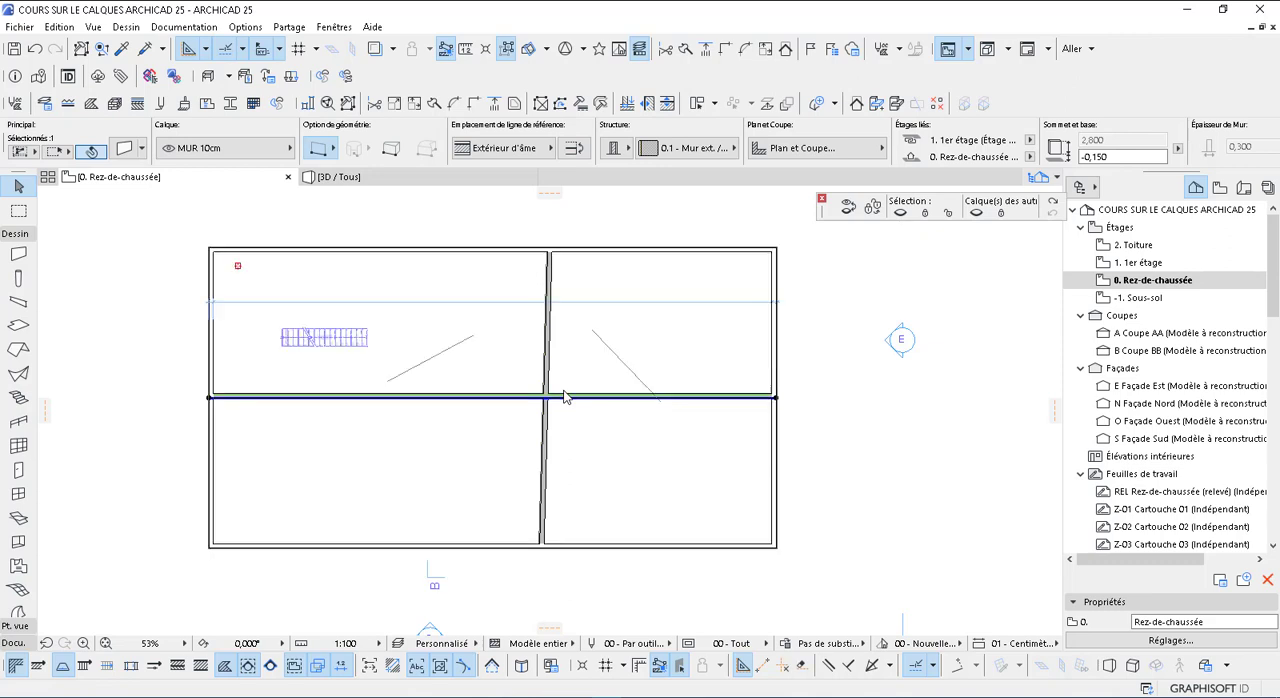